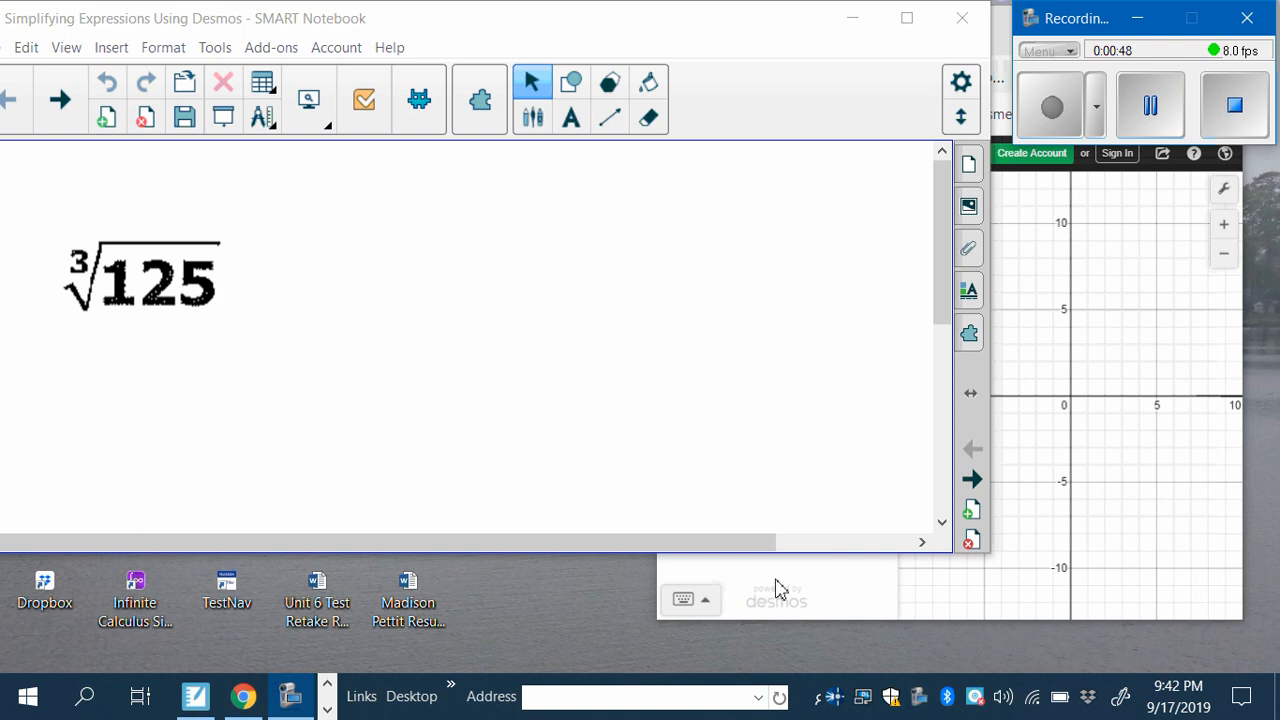
Switch to the Desmos graphing calculator and enter the cube root of 125 as the first expression, using the nth root function
left_click(840, 597)
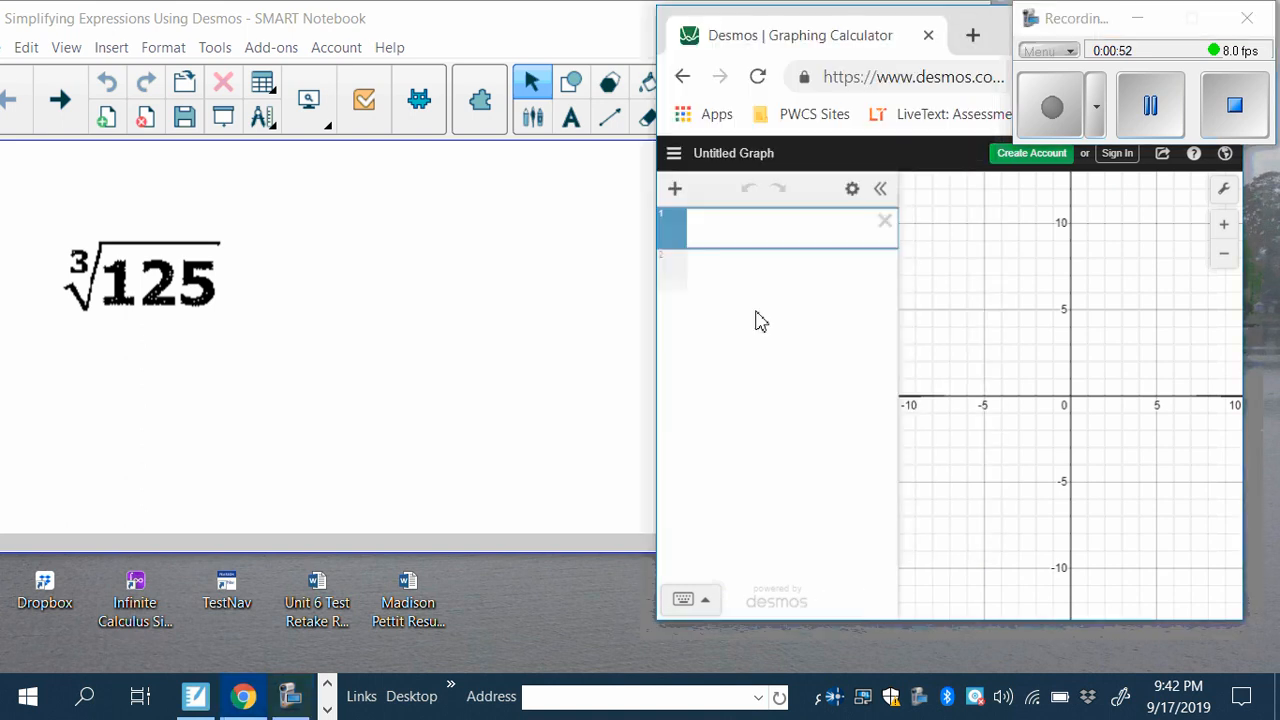
left_click(688, 600)
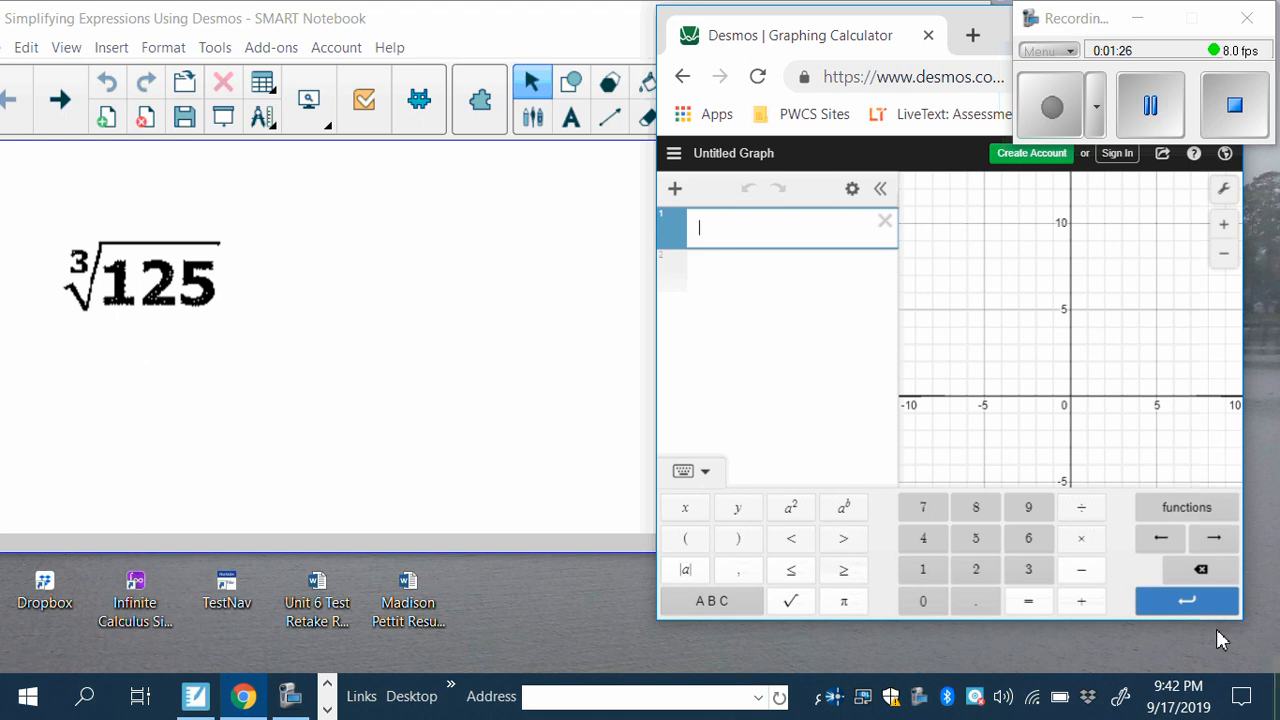
left_click(1190, 515)
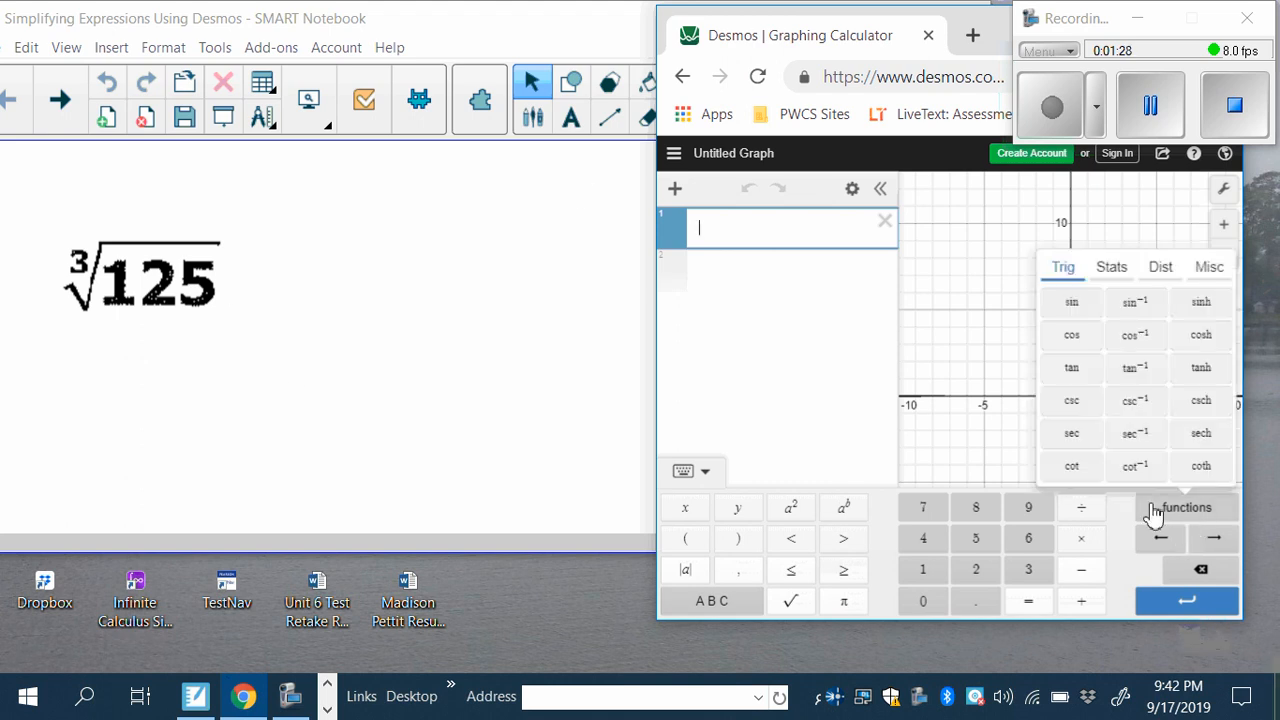
left_click(1168, 281)
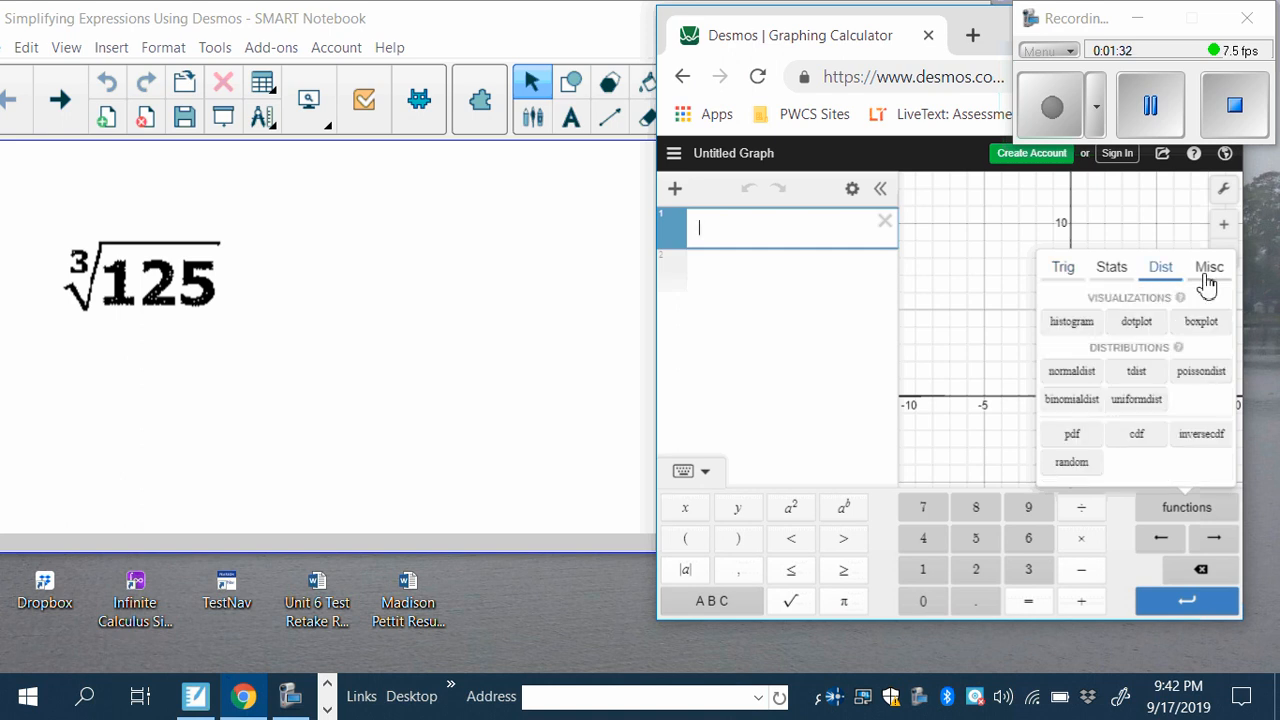
left_click(1207, 280)
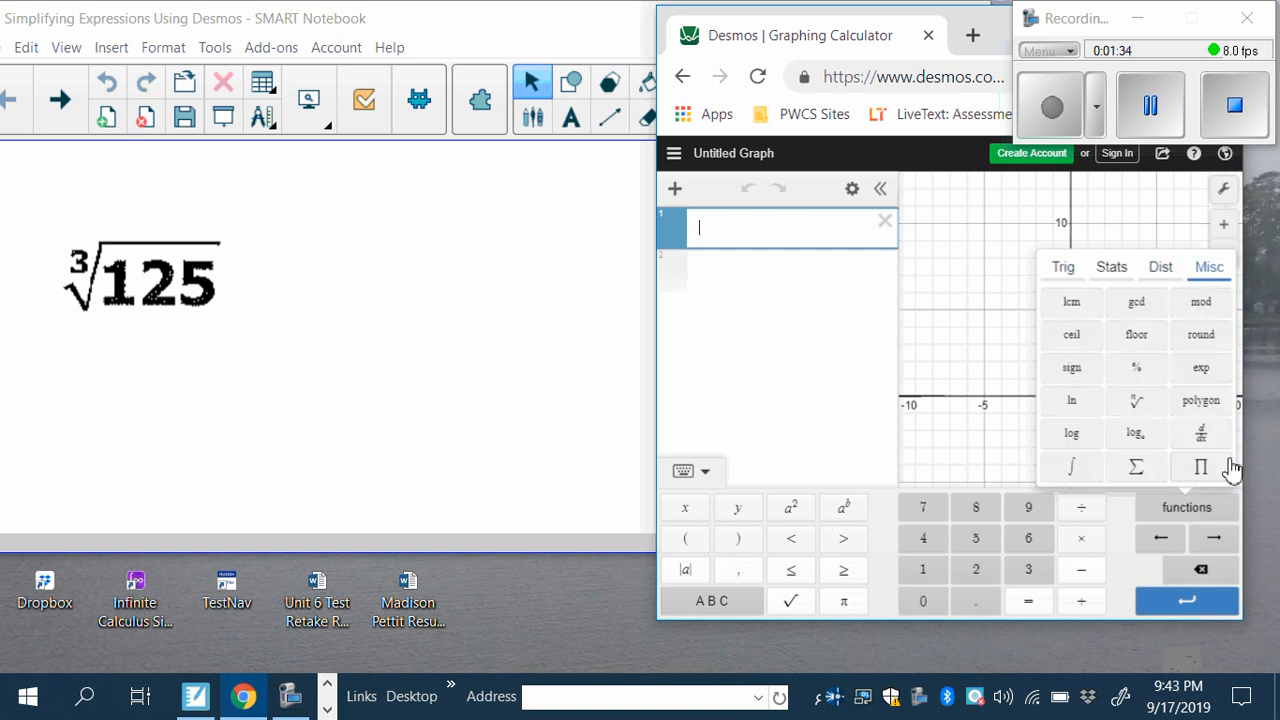
left_click(1137, 402)
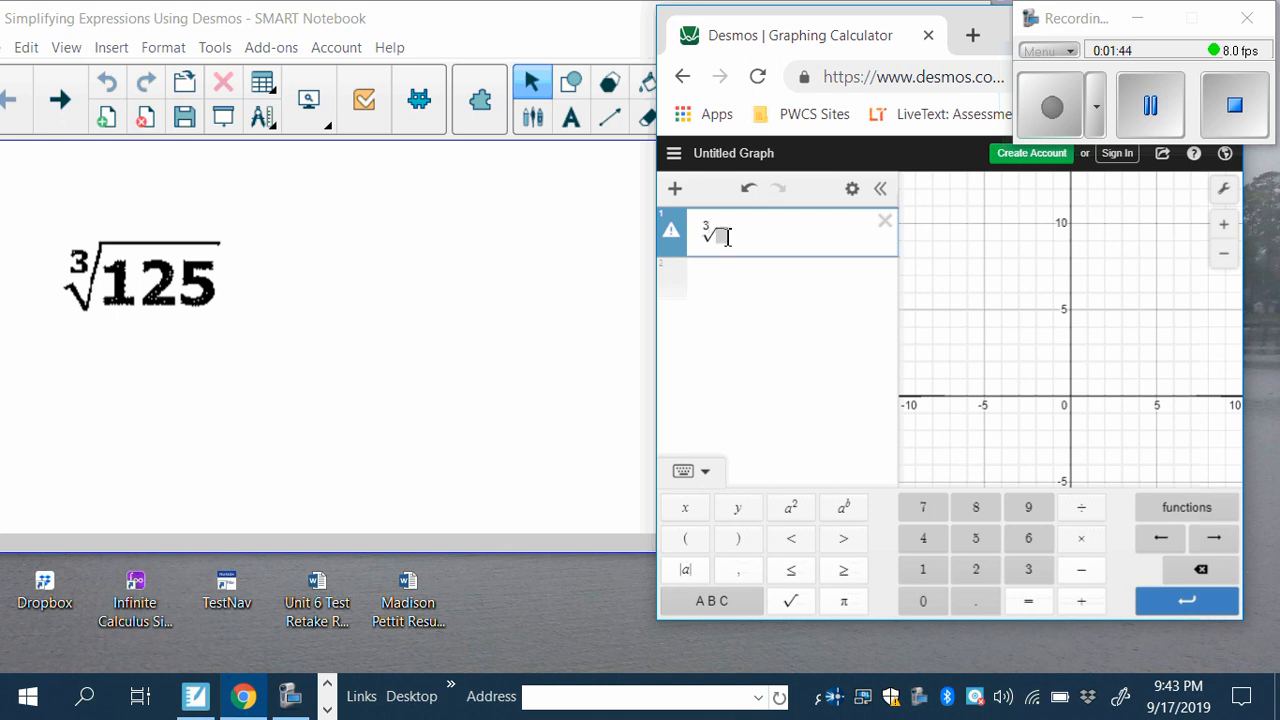
type("125")
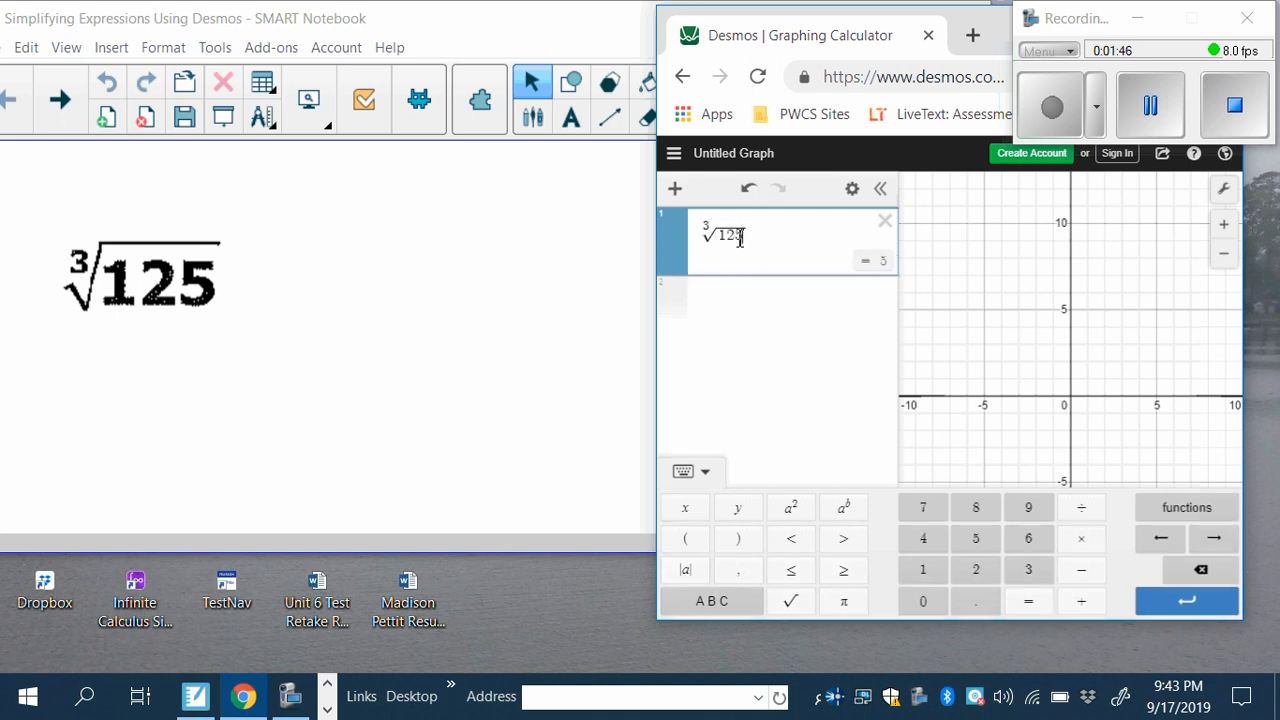
left_click(822, 206)
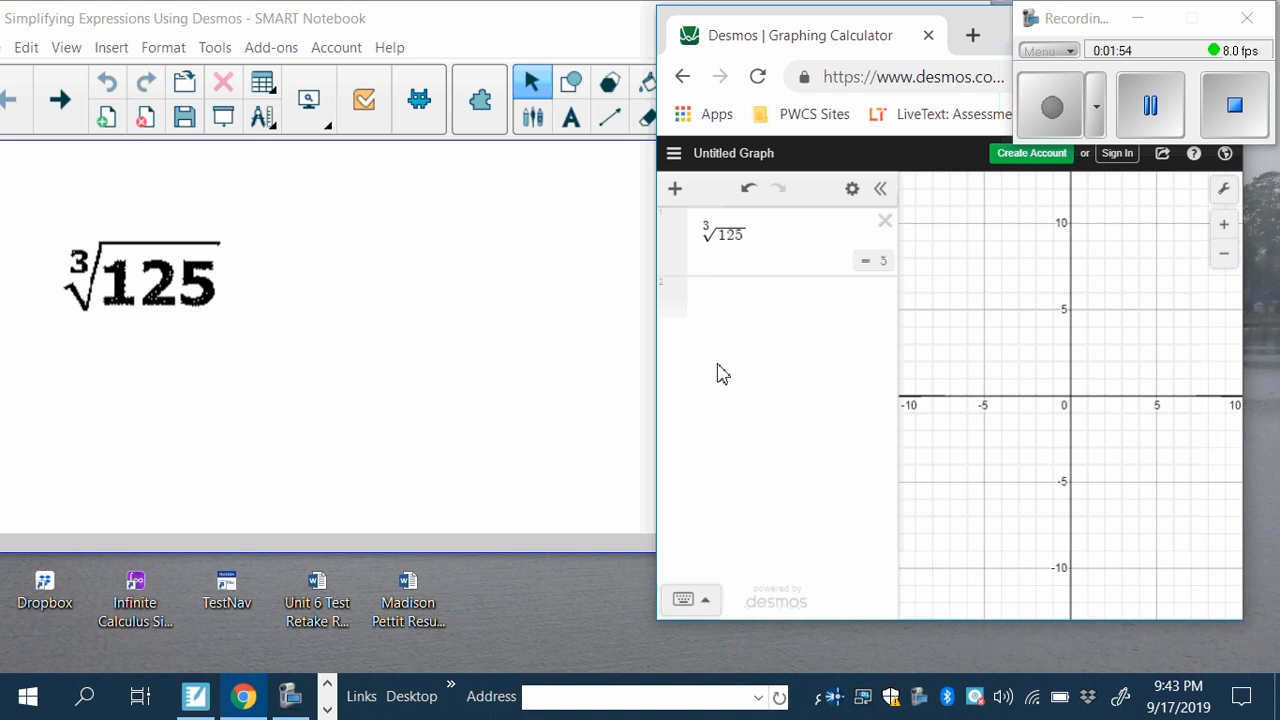
Take a rectangular SMART screen capture of the Desmos cube root expression with its answer and send it to the clipboard
left_click(450, 310)
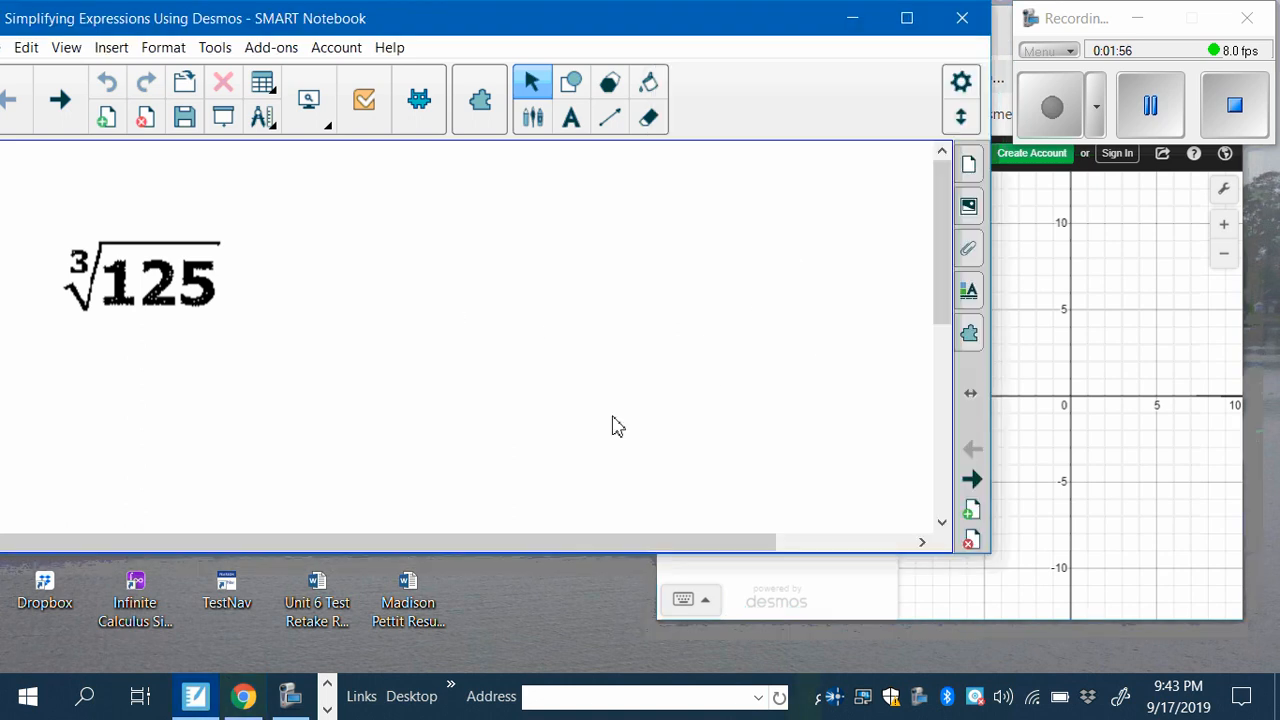
left_click(1074, 494)
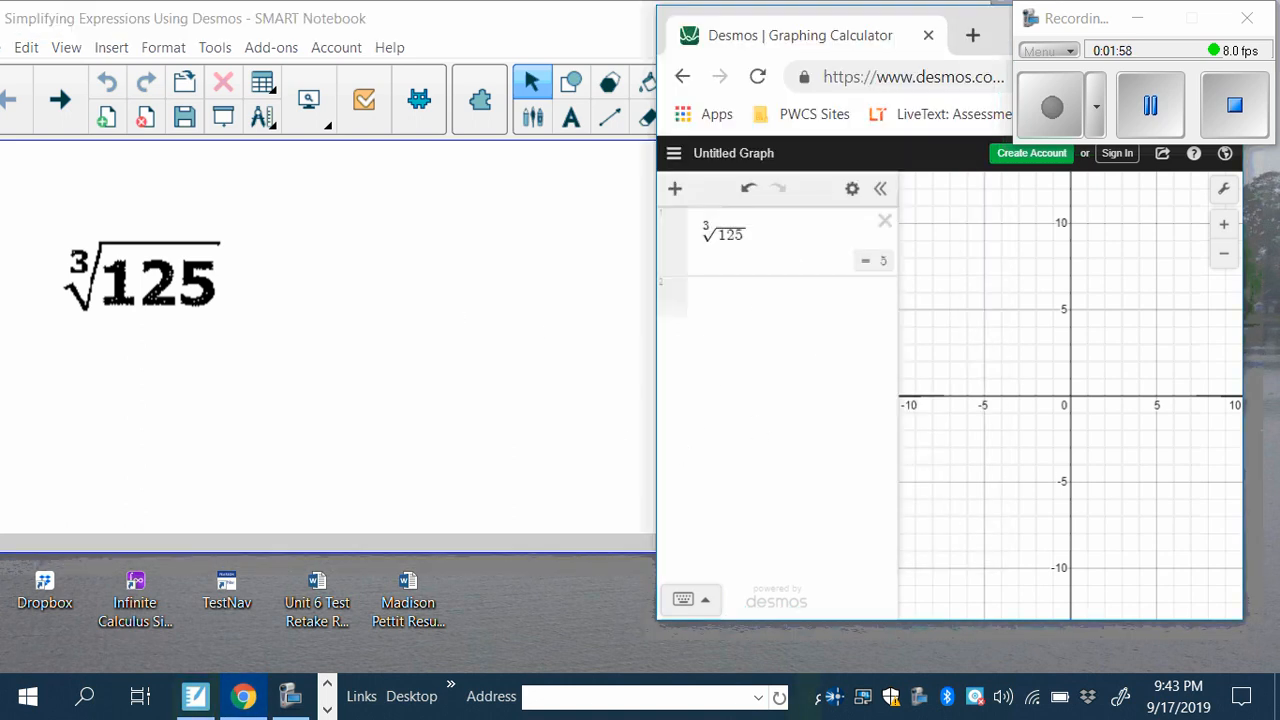
left_click(975, 696)
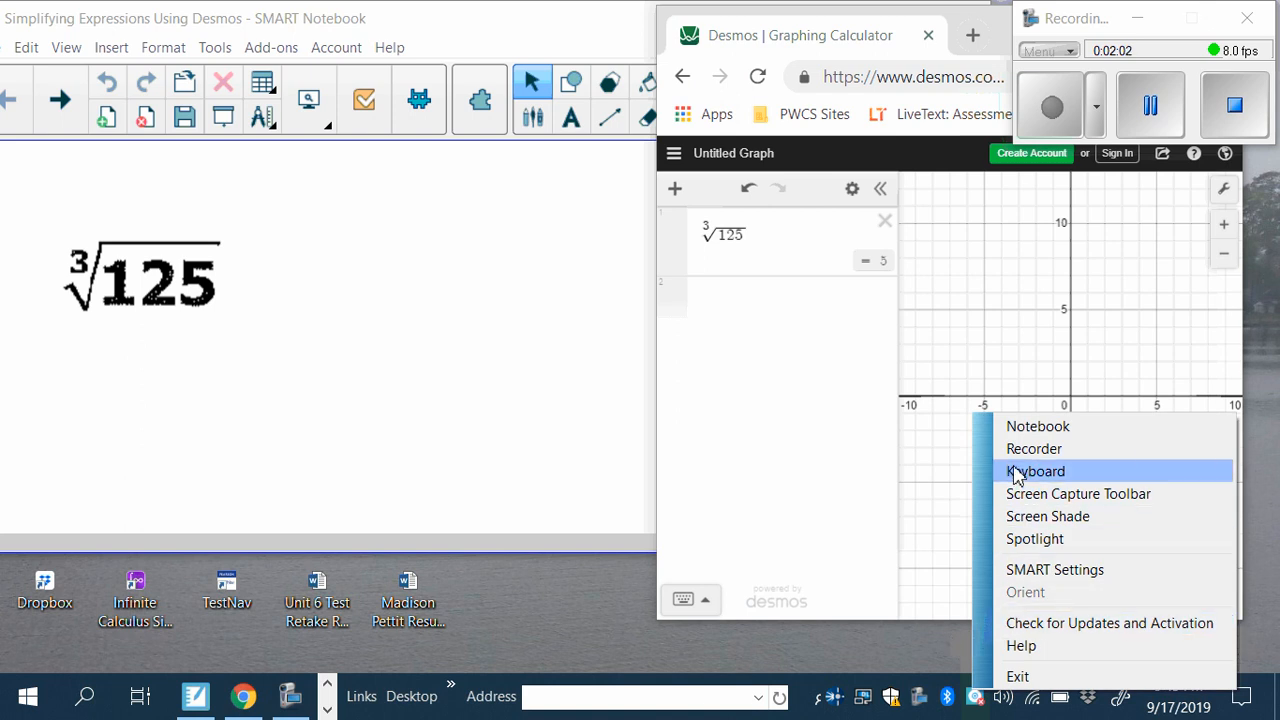
left_click(1021, 496)
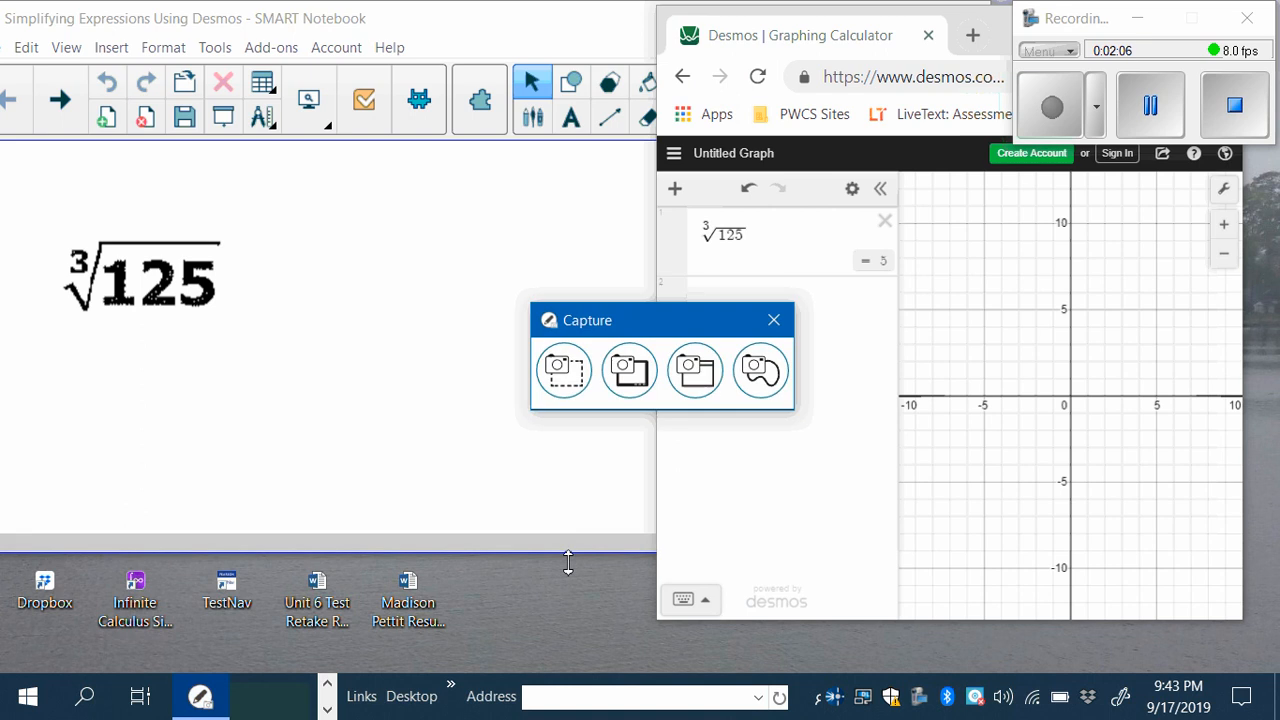
left_click(564, 370)
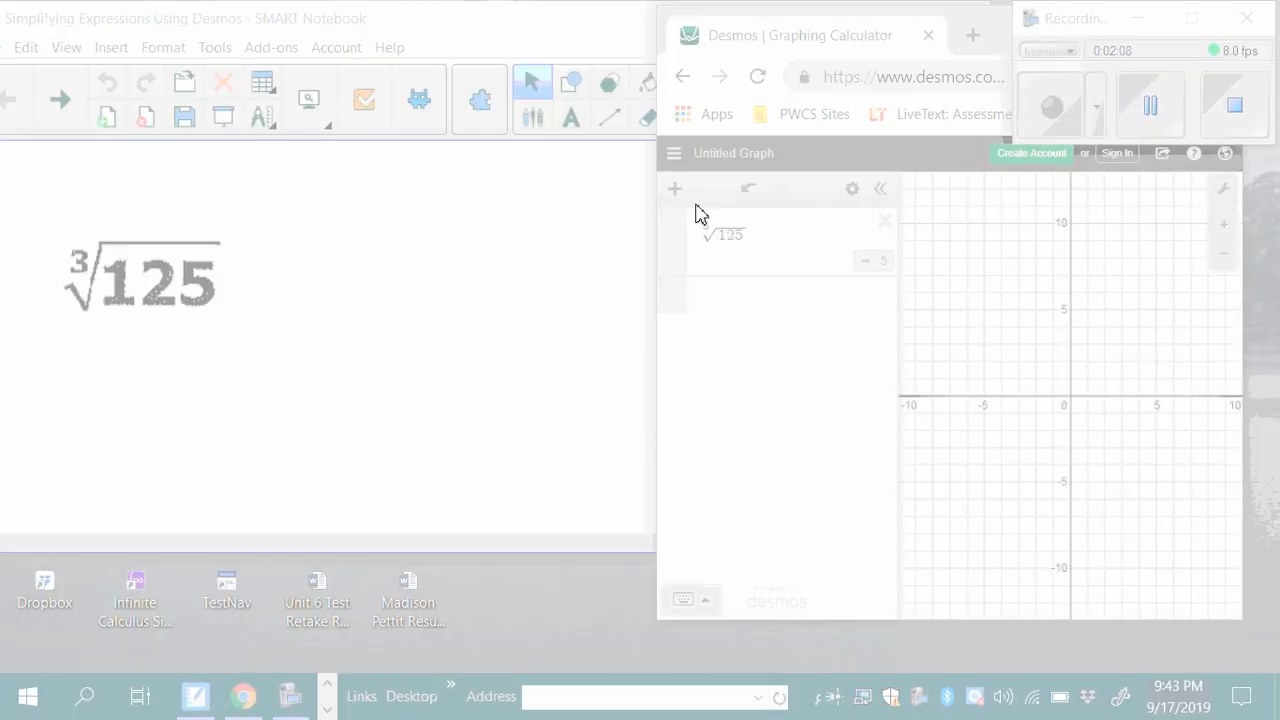
left_click_drag(665, 201, 907, 357)
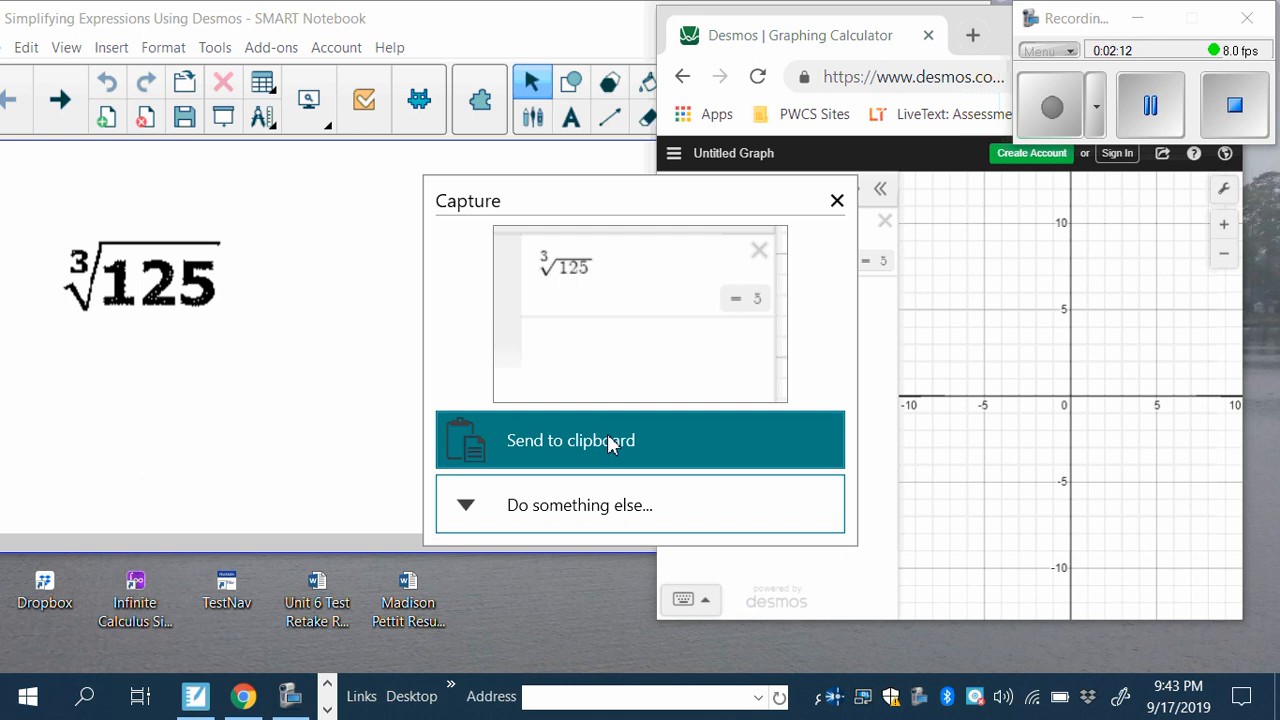
left_click(578, 448)
Paste the capture onto the SMART Notebook page and place it to the right of the cube root problem
right_click(395, 280)
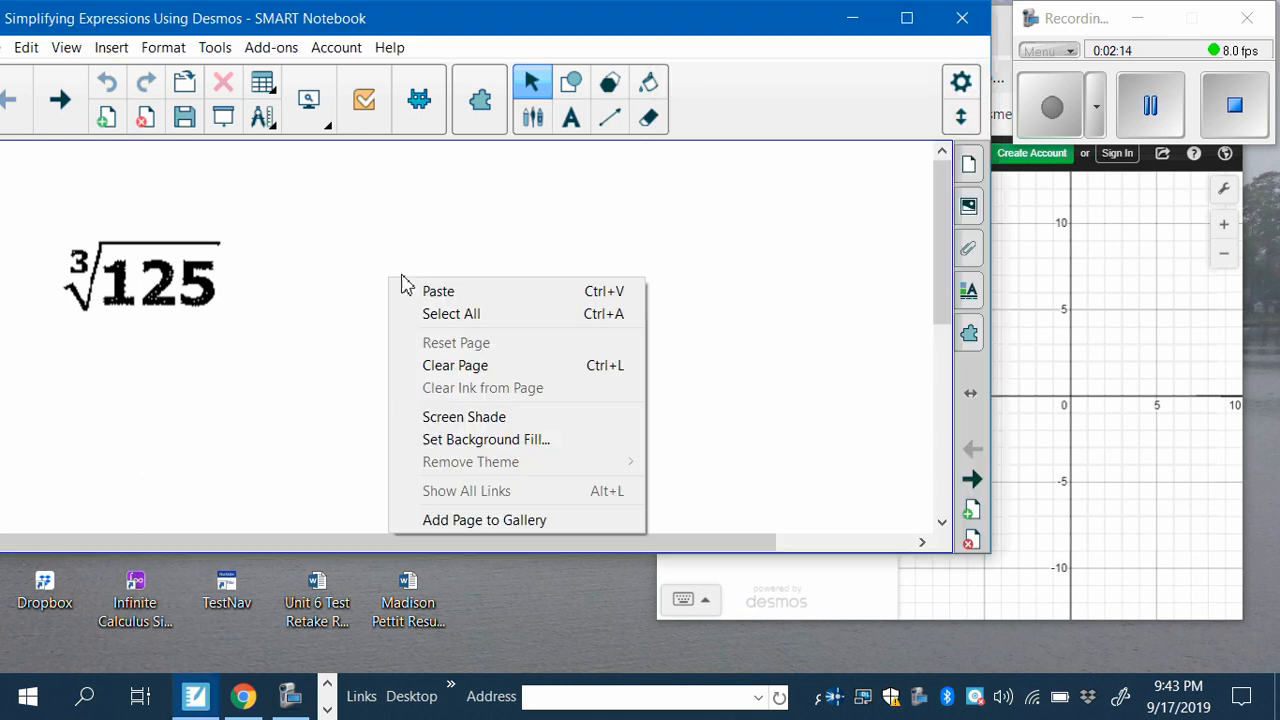
left_click(429, 289)
left_click_drag(359, 283, 622, 283)
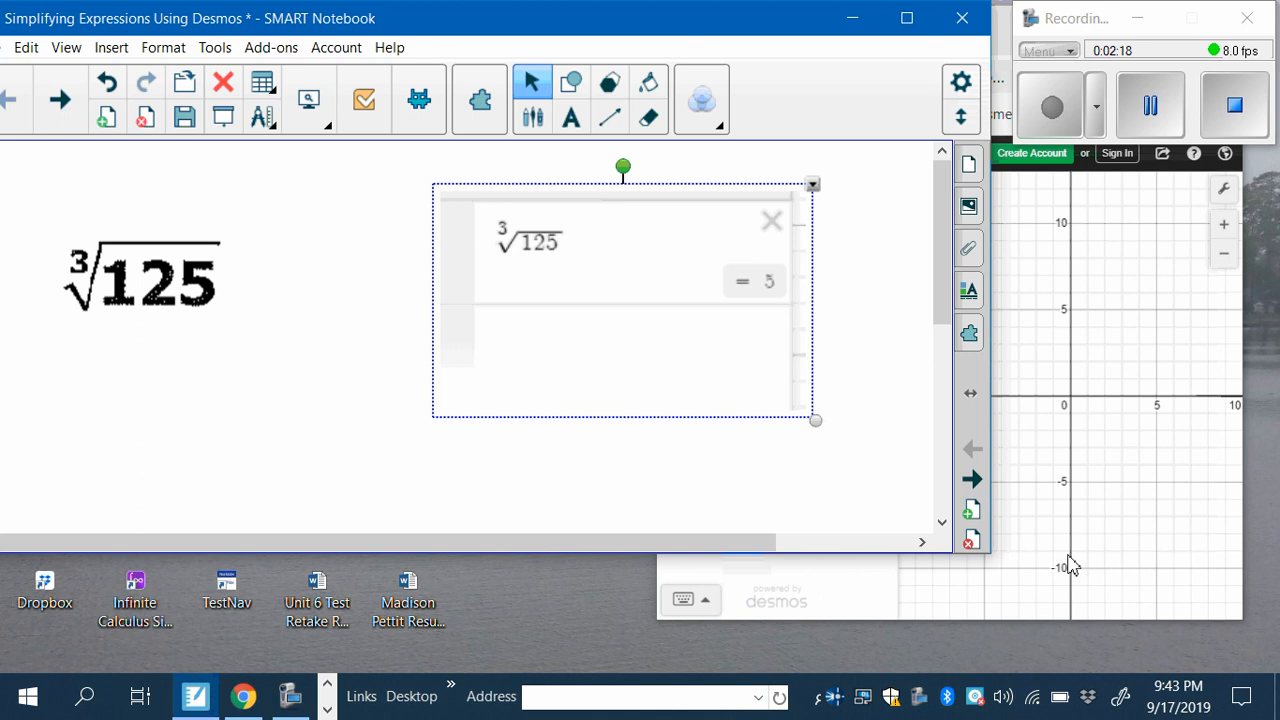
Advance SMART Notebook to the next problem page and delete the cube root of 125 expression from Desmos
left_click(80, 127)
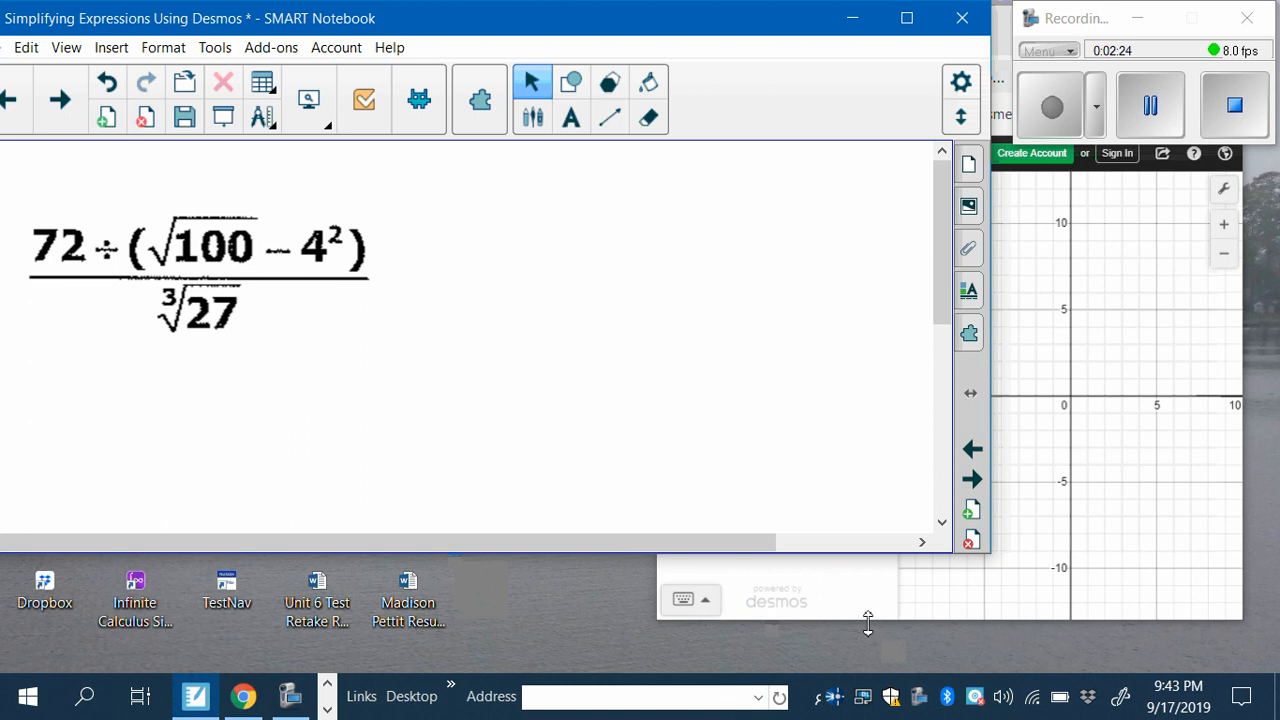
left_click(800, 604)
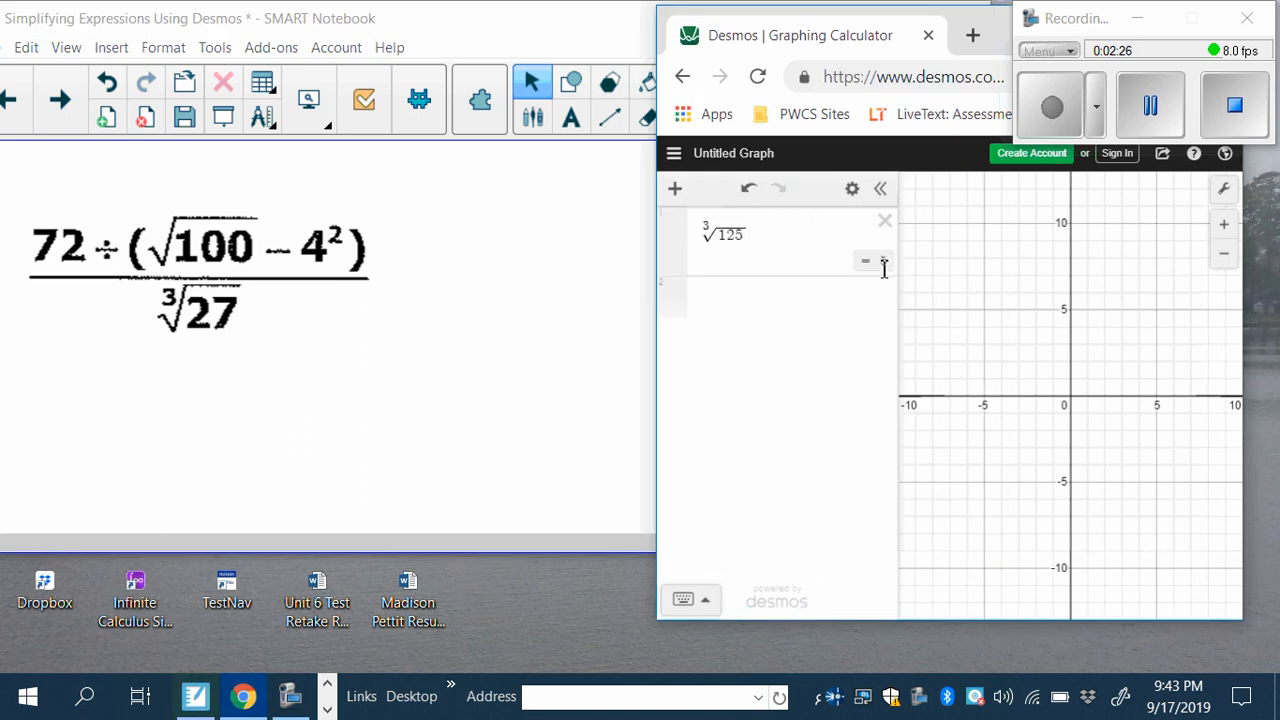
left_click(884, 222)
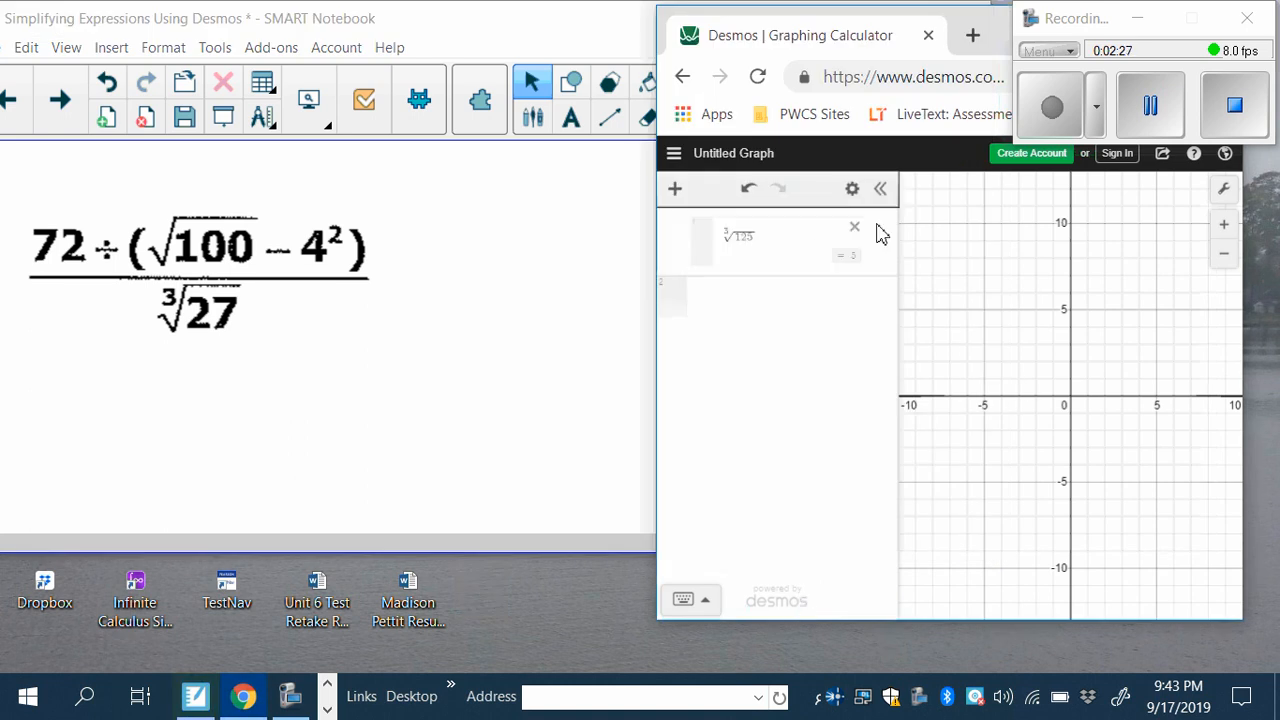
Start a fraction in the empty Desmos expression and make its numerator a nested fraction with 72 on top
left_click(682, 603)
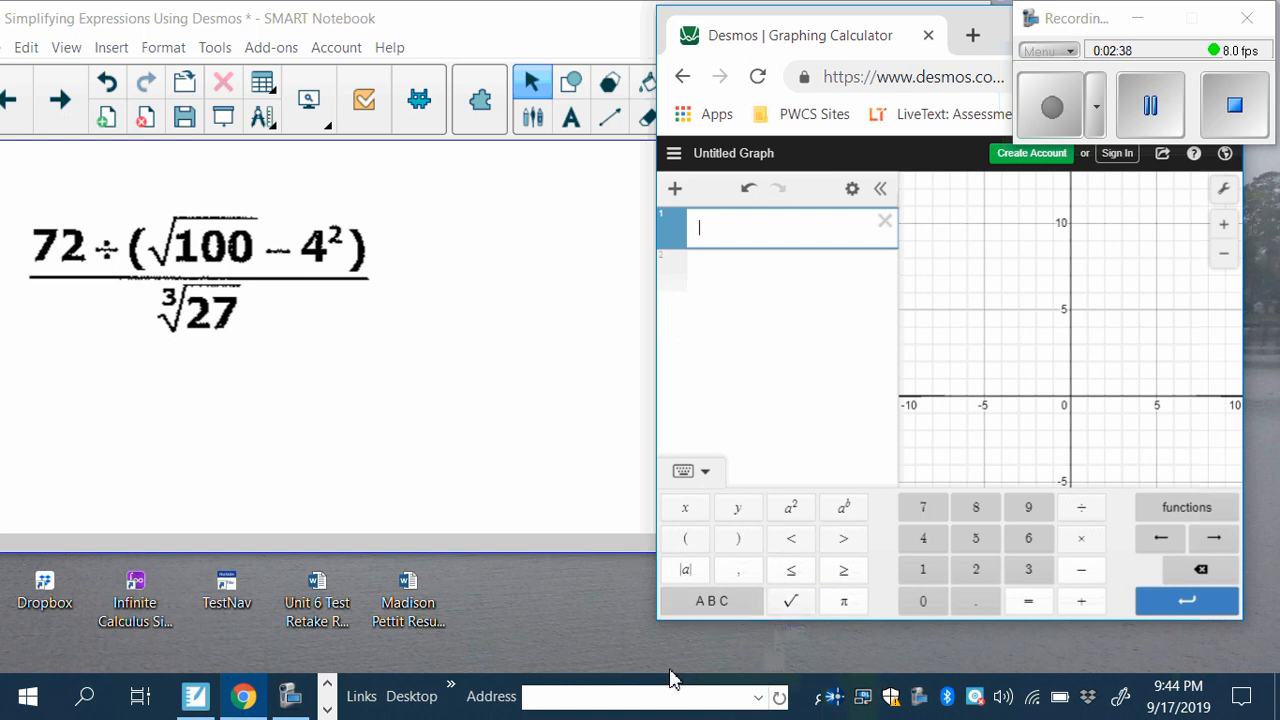
left_click(1083, 515)
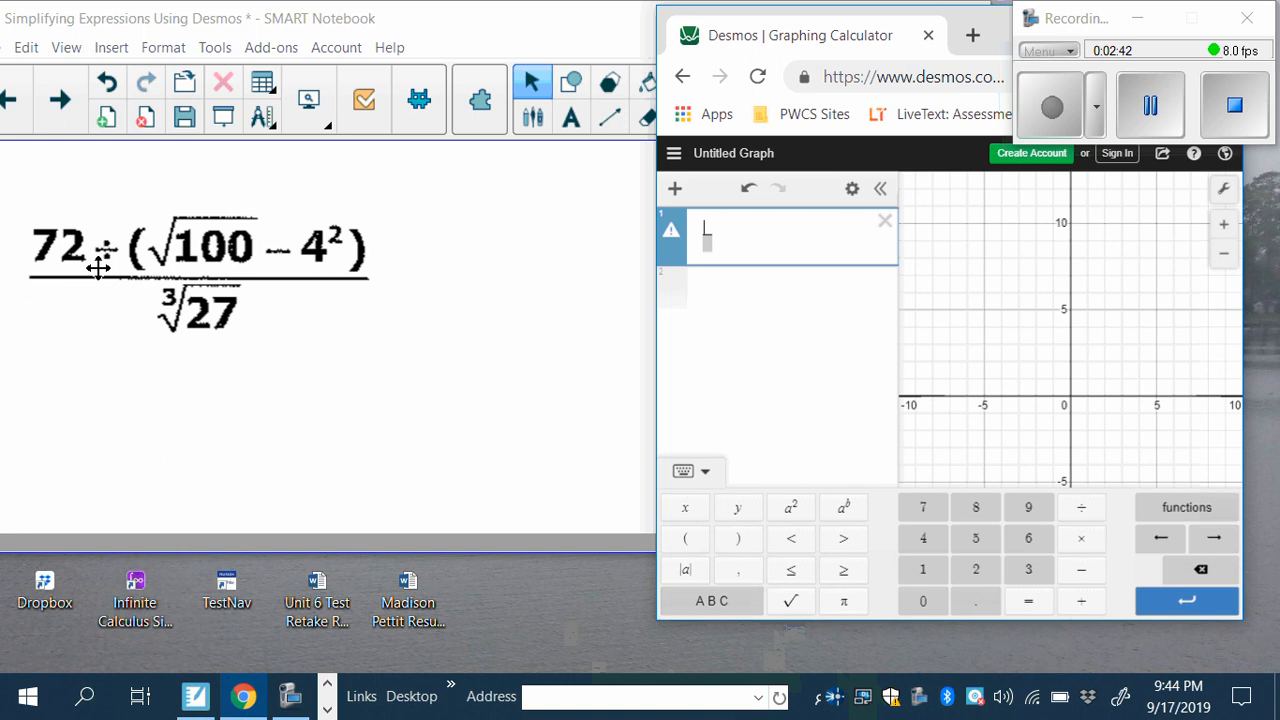
left_click(925, 511)
left_click(975, 570)
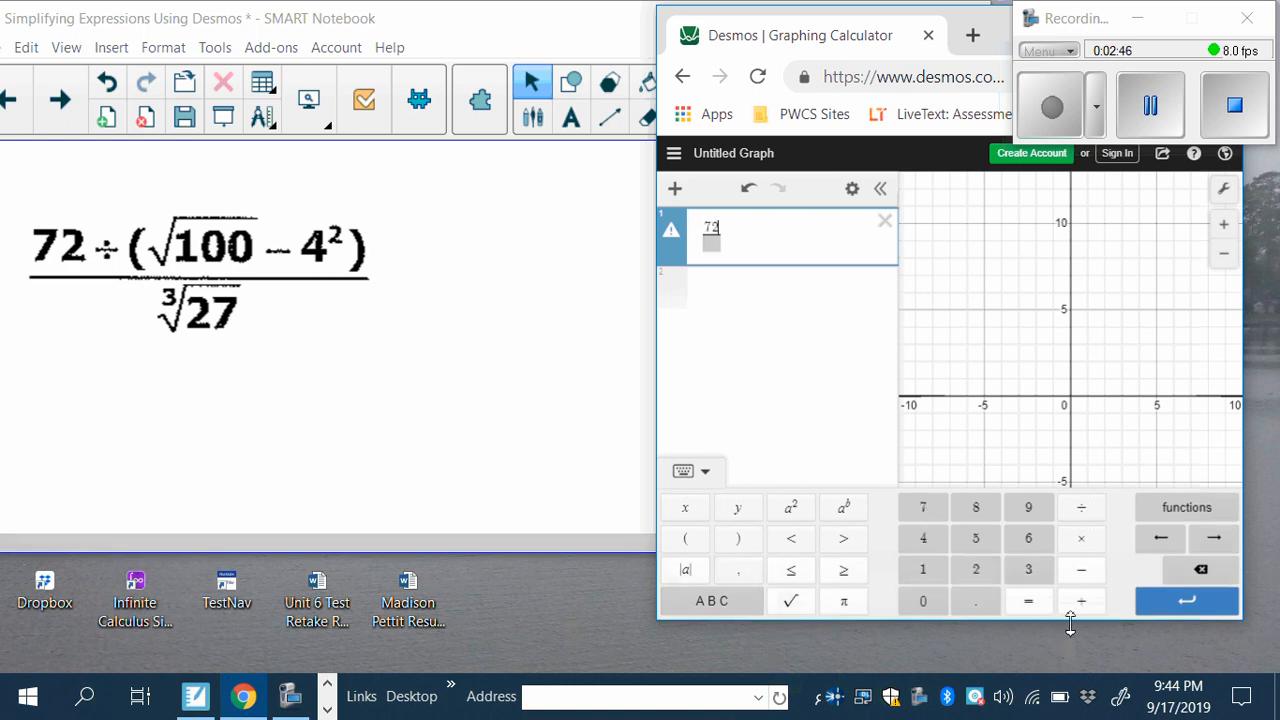
left_click(1085, 514)
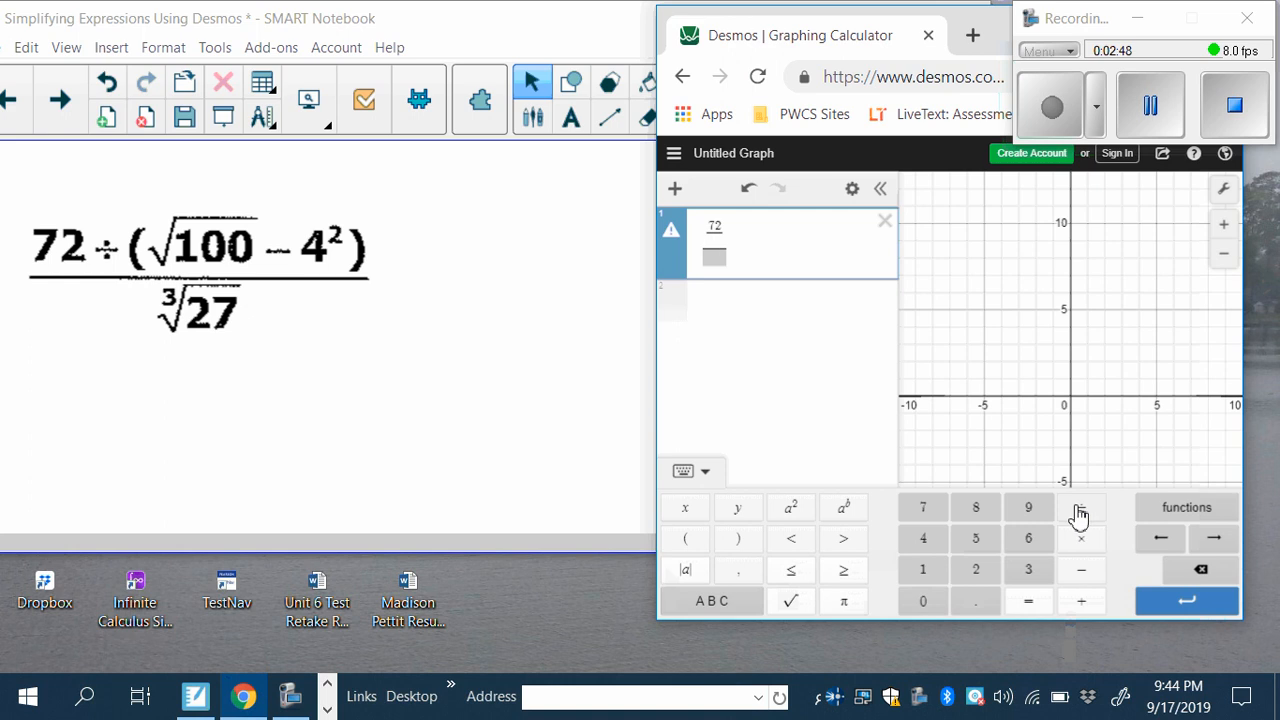
Enter (√100 − 4²) in parentheses as the divisor beneath 72 in the nested fraction
left_click(687, 545)
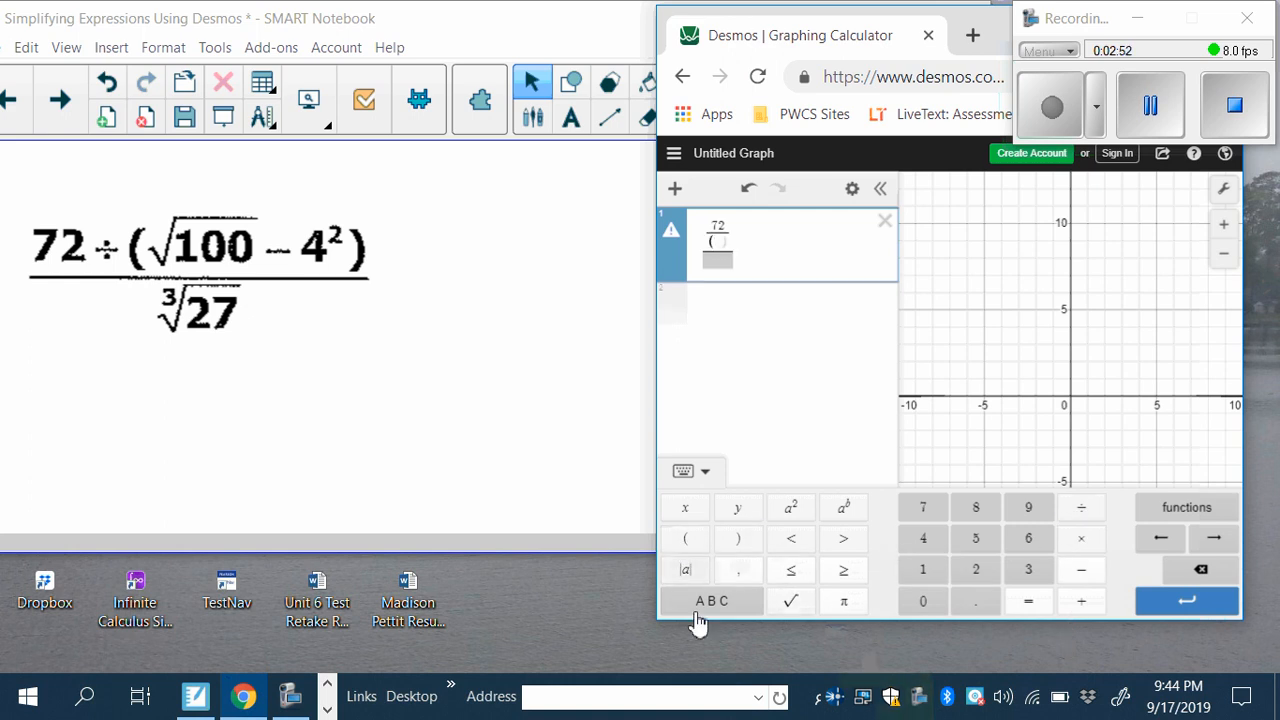
left_click(793, 604)
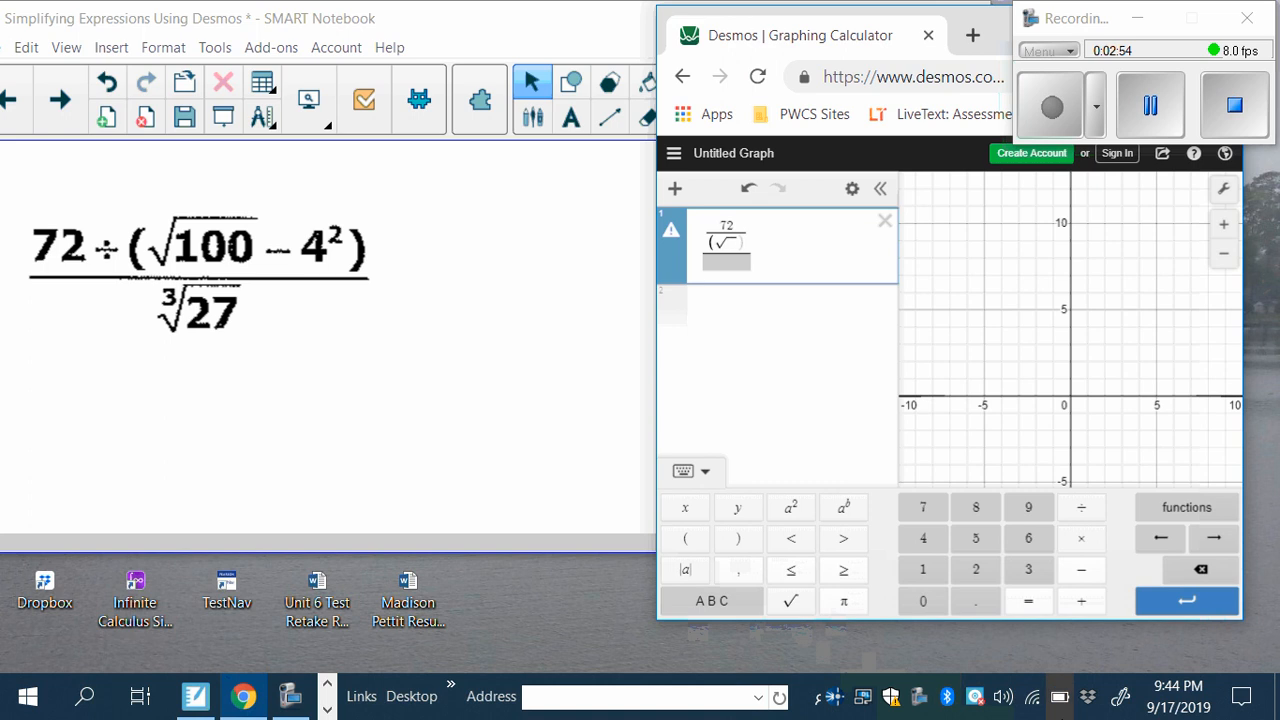
left_click(921, 572)
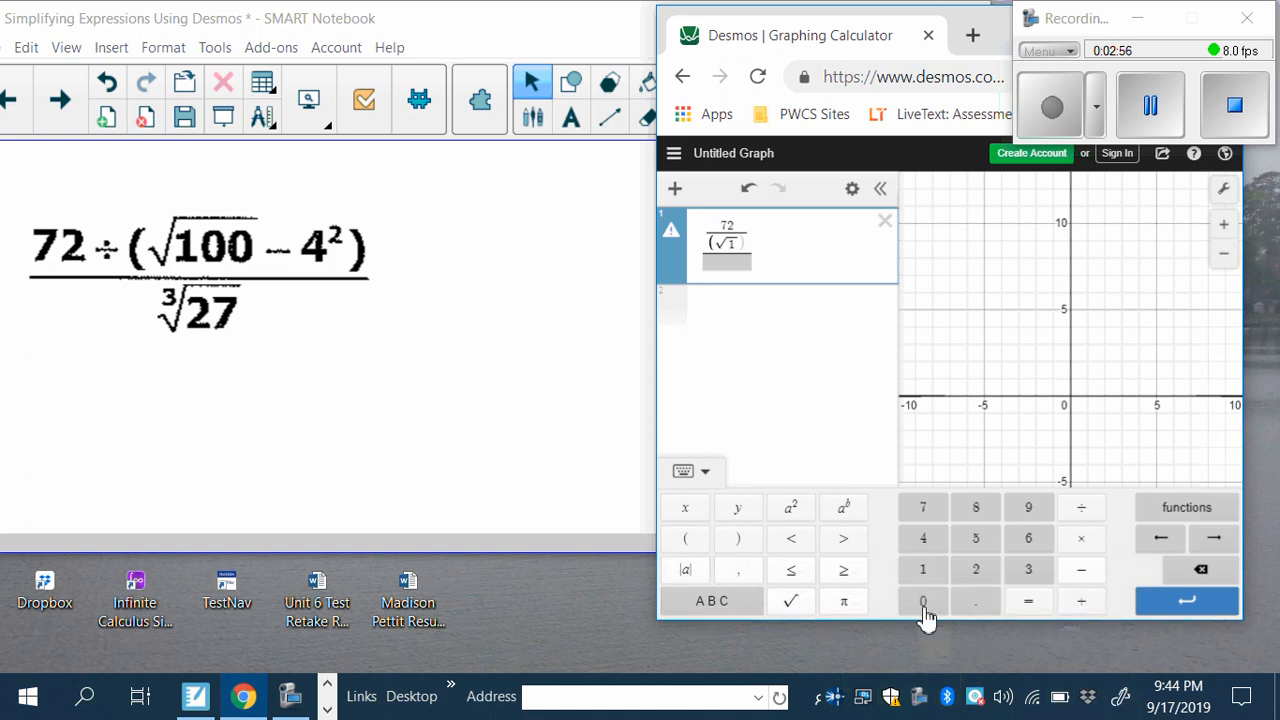
left_click(923, 605)
left_click(923, 605)
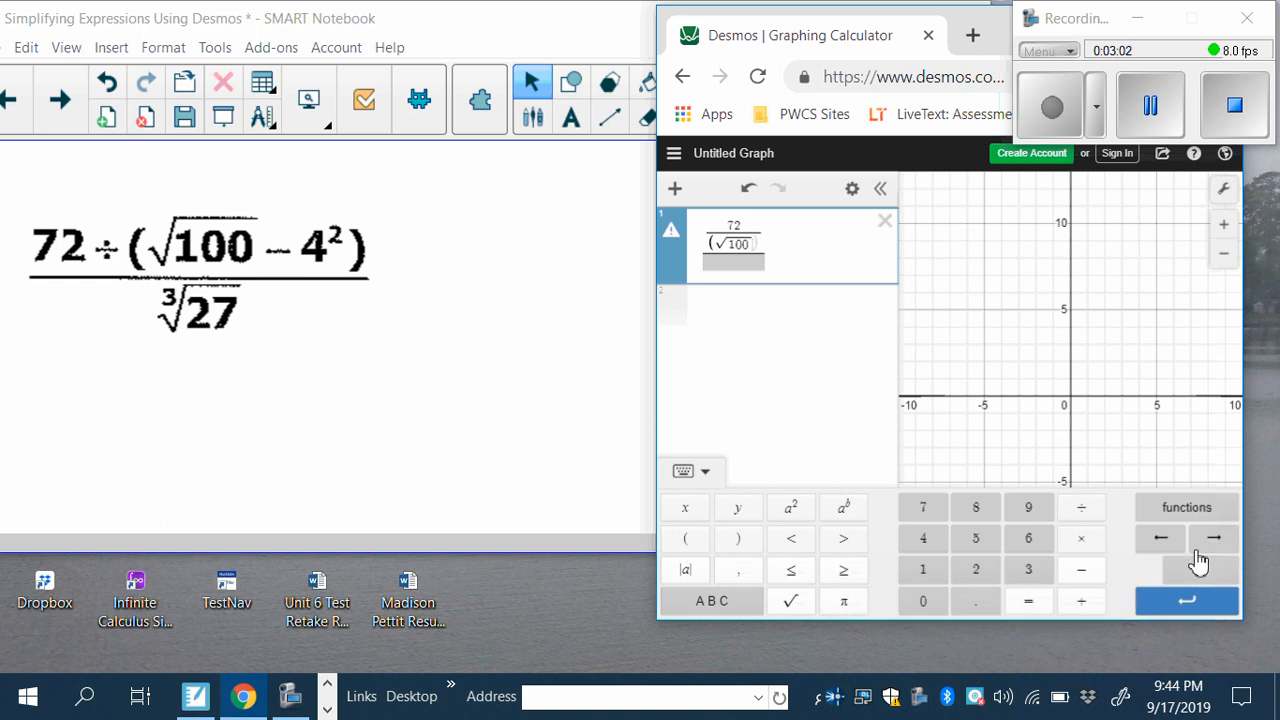
left_click(1082, 572)
left_click(922, 540)
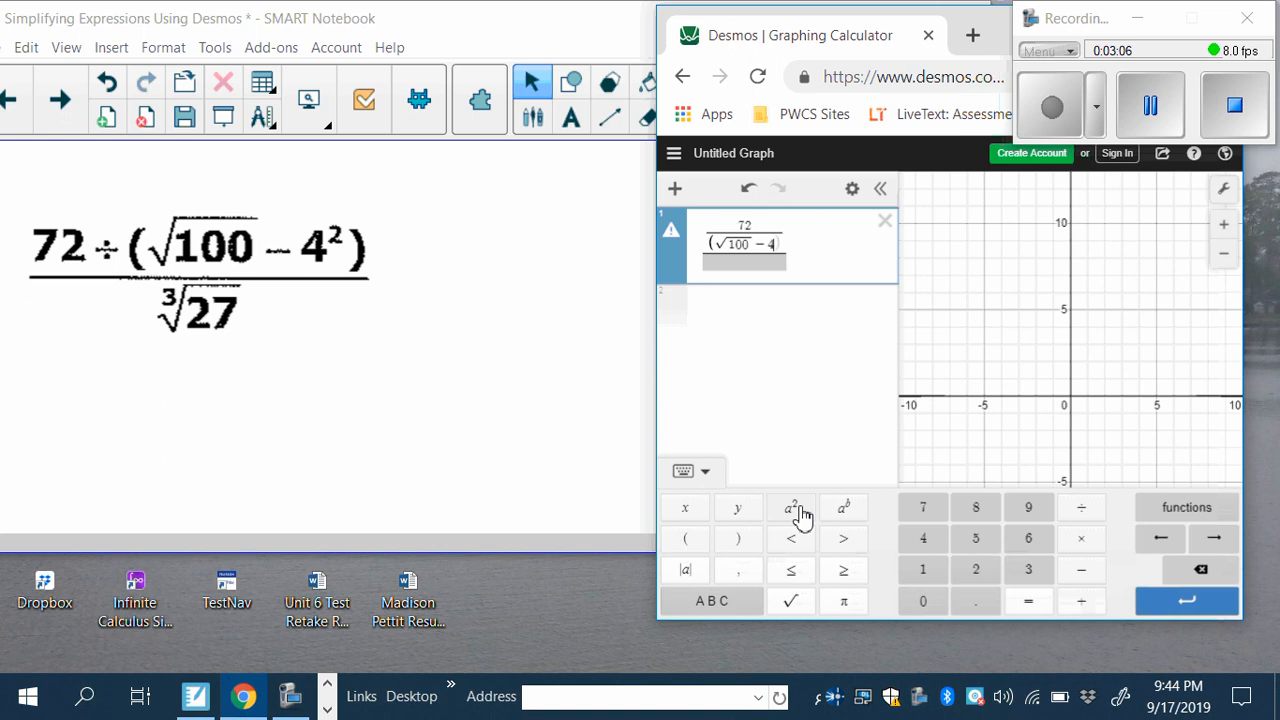
left_click(798, 511)
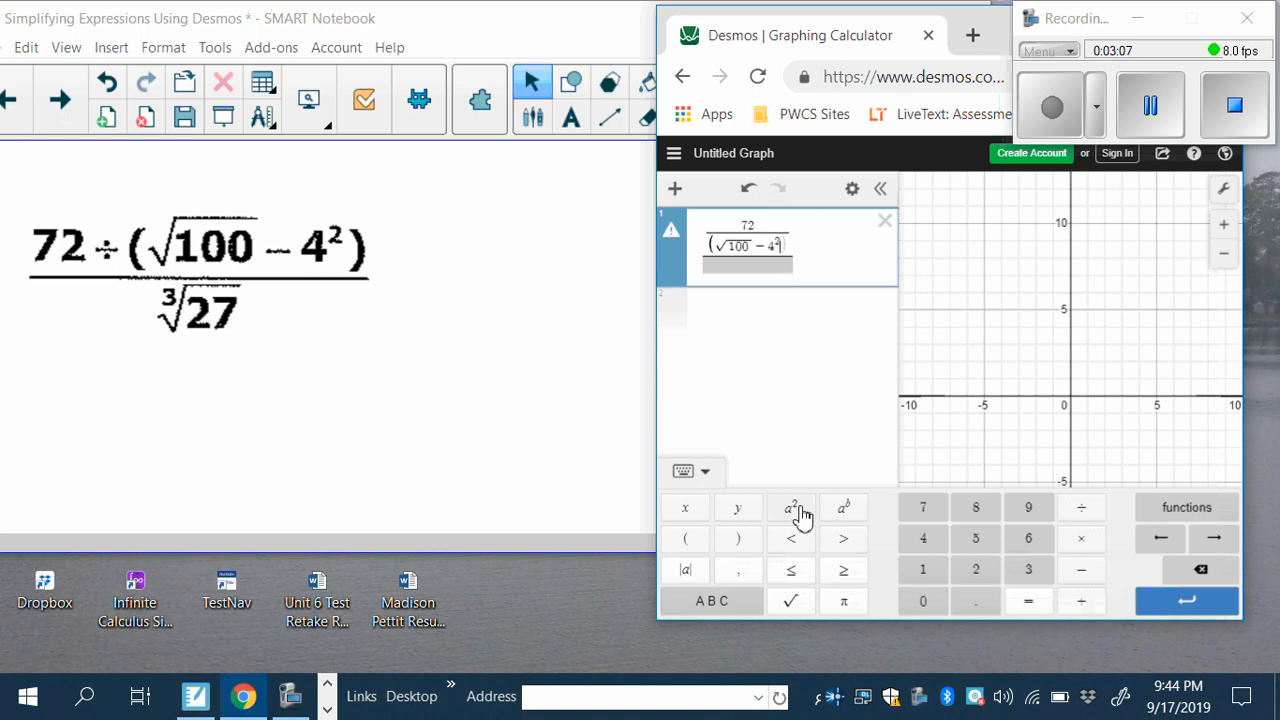
left_click(740, 546)
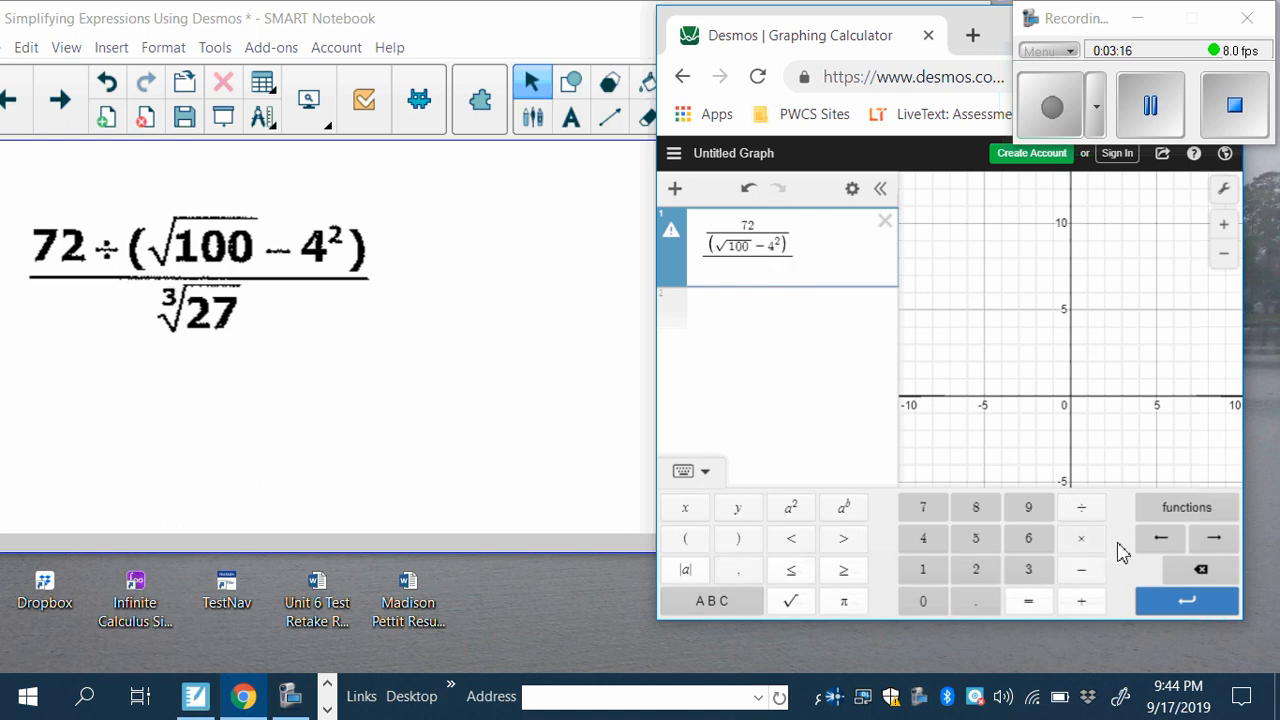
Enter the cube root of 27 as the main denominator of the nested fraction in Desmos
left_click(1165, 509)
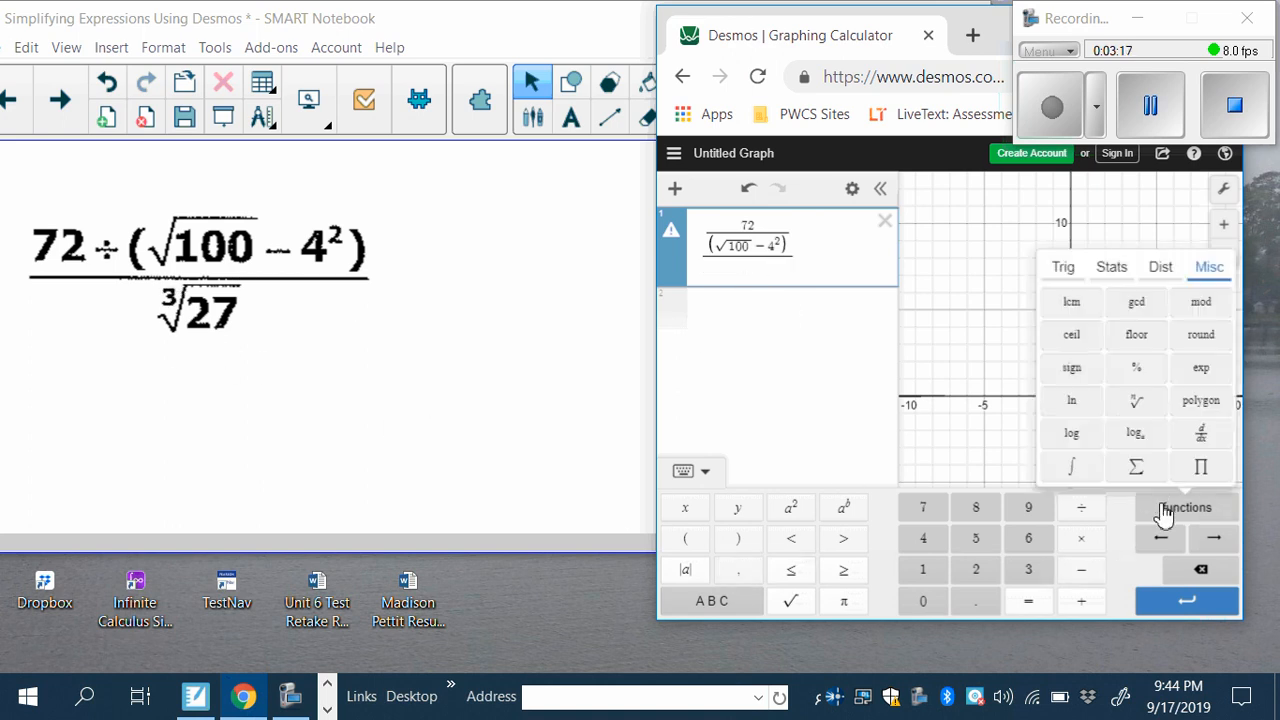
left_click(1133, 403)
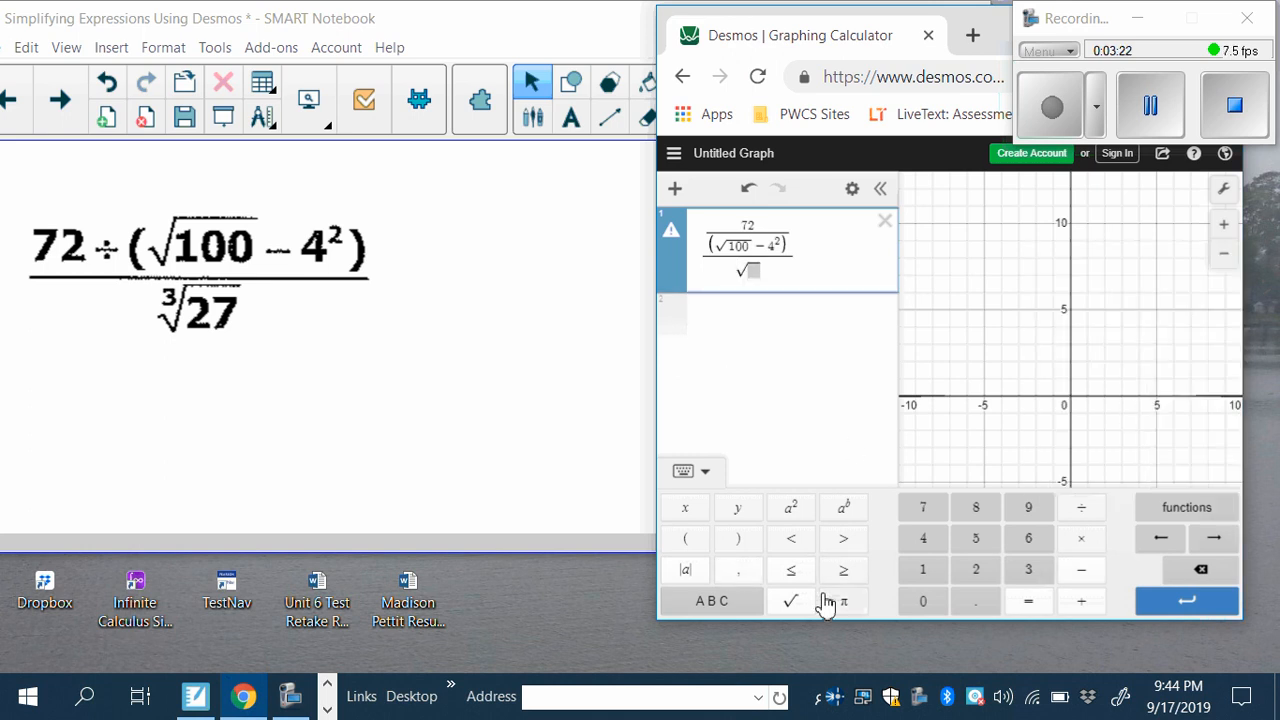
left_click(1024, 572)
left_click(982, 570)
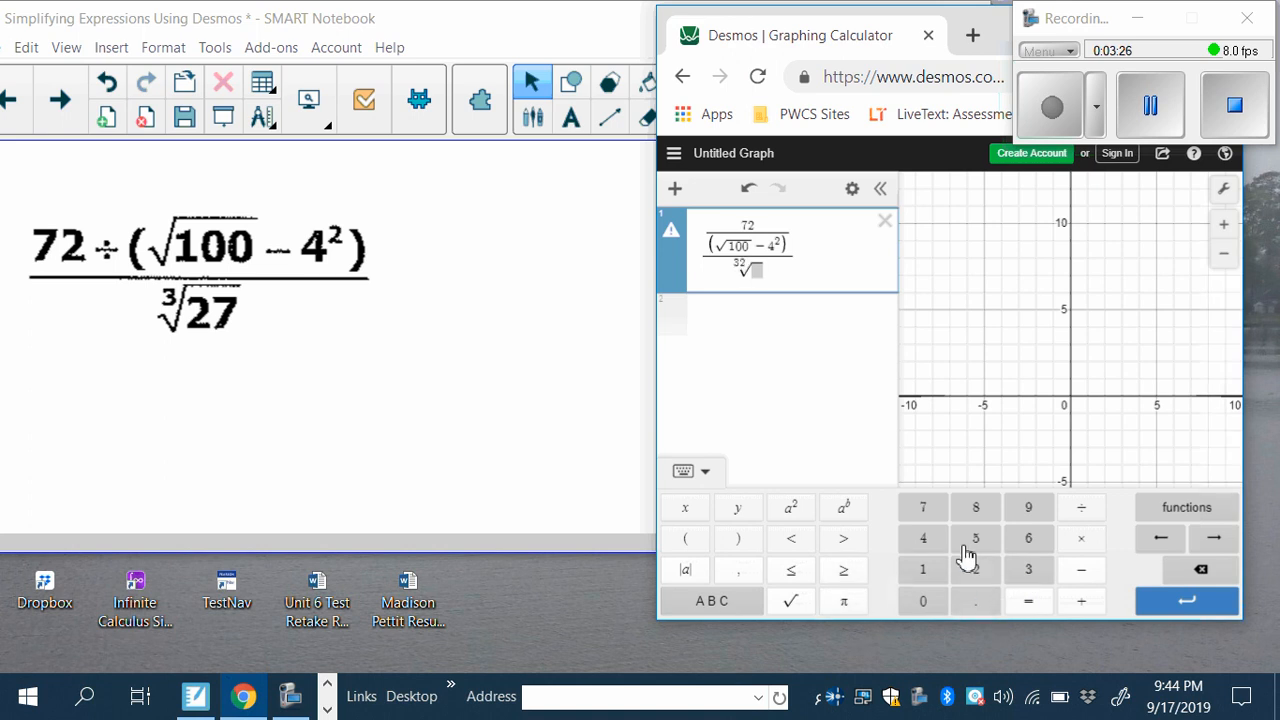
left_click(928, 515)
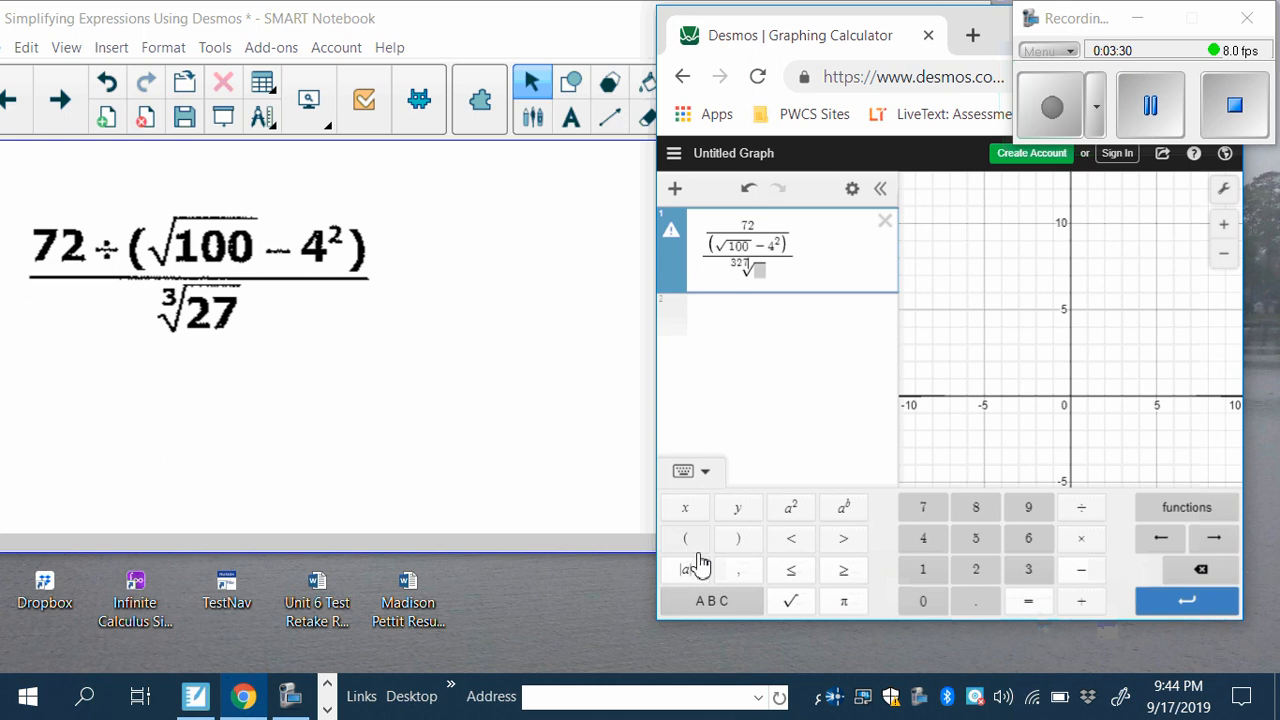
left_click(1197, 575)
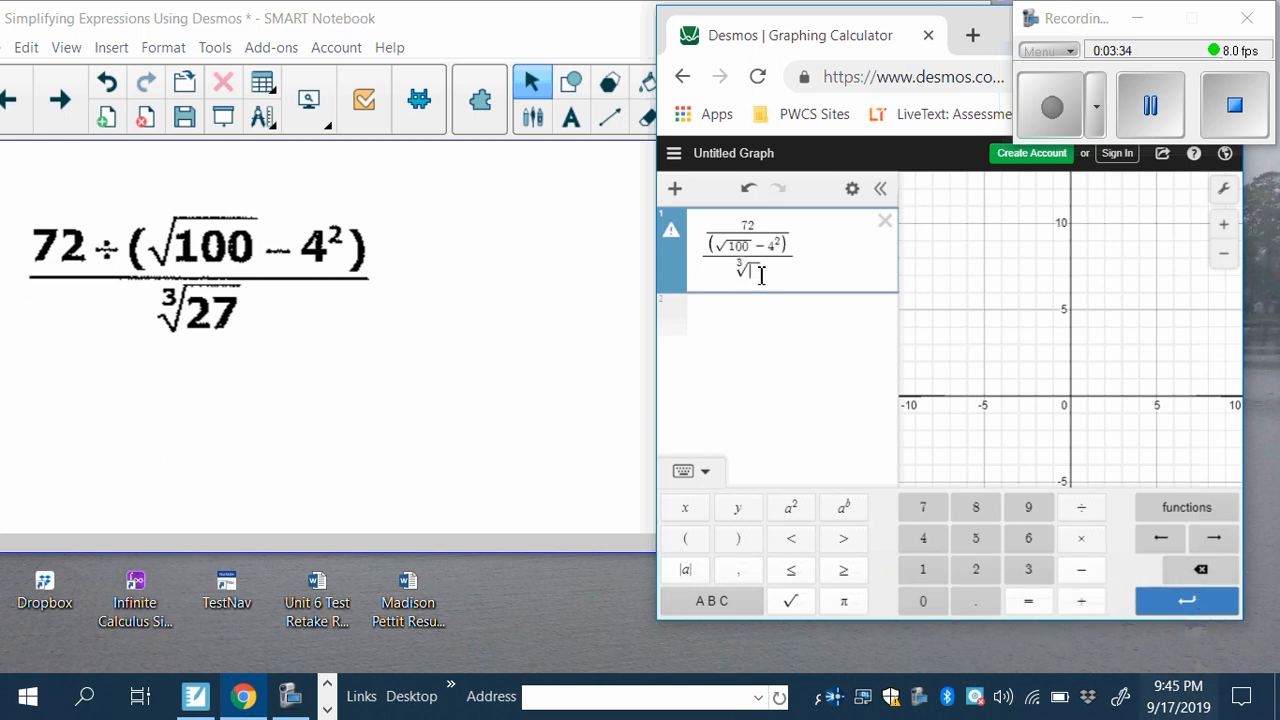
left_click(975, 569)
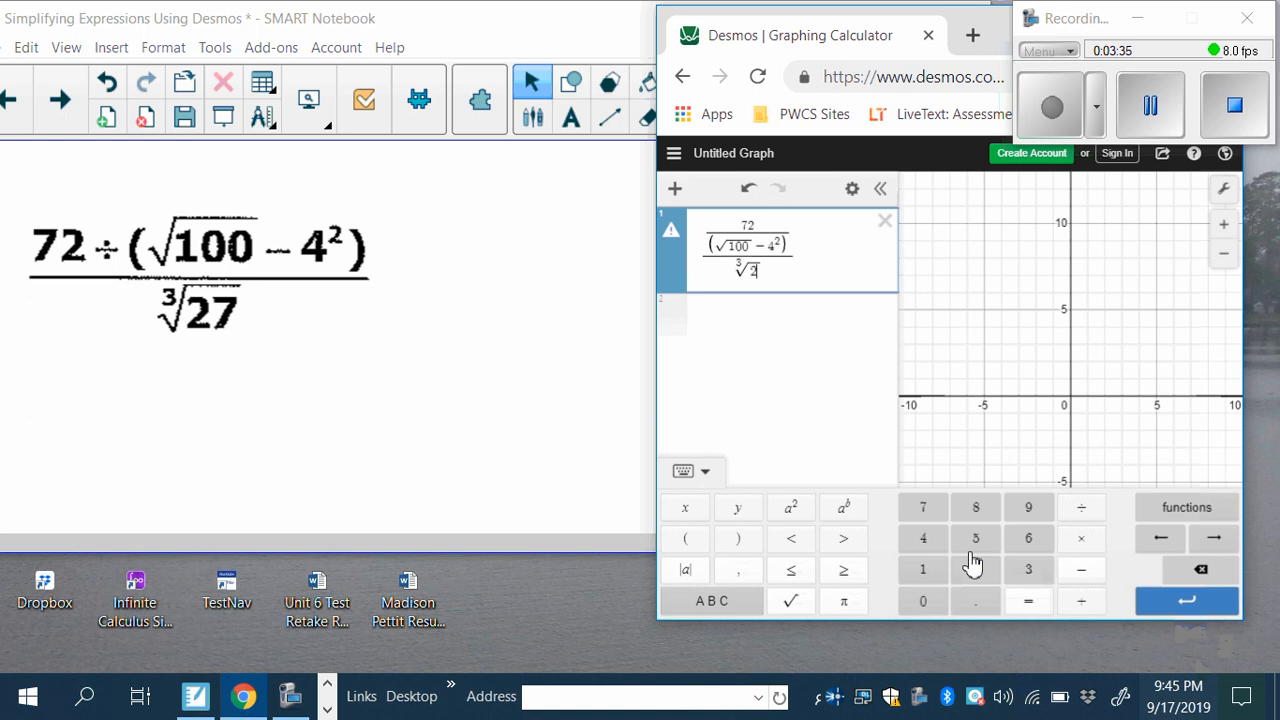
left_click(931, 514)
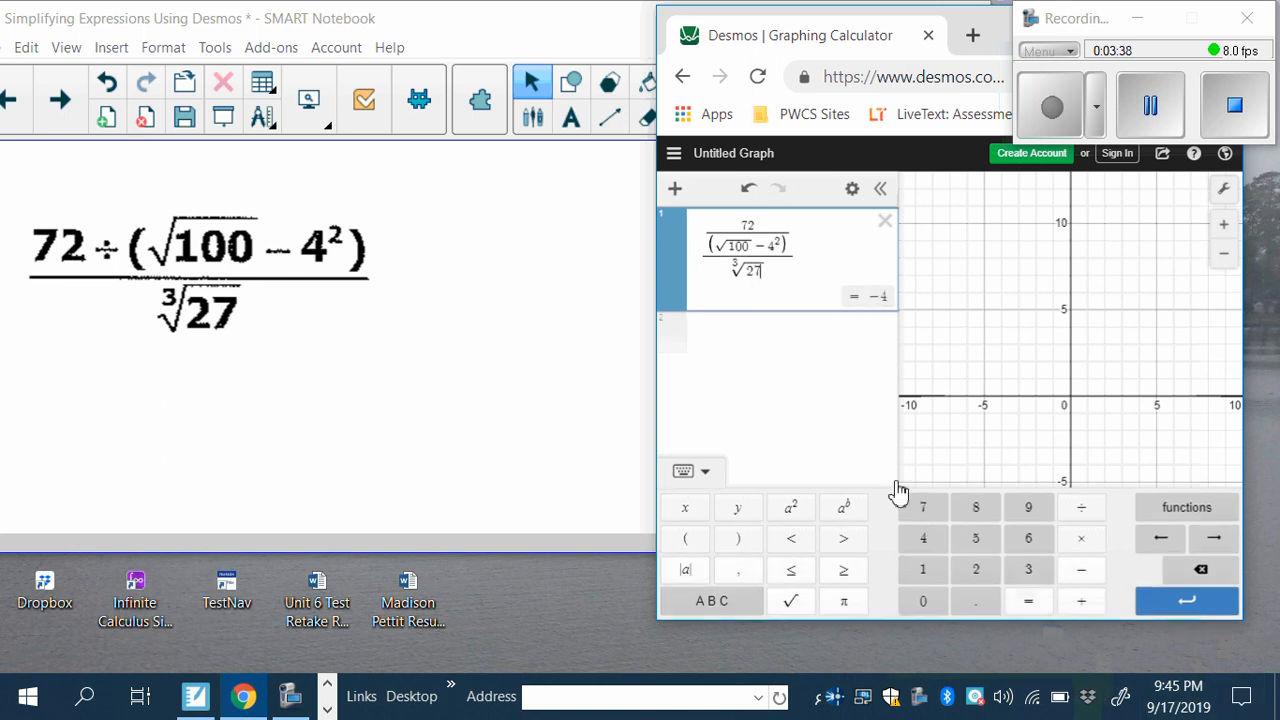
left_click(809, 203)
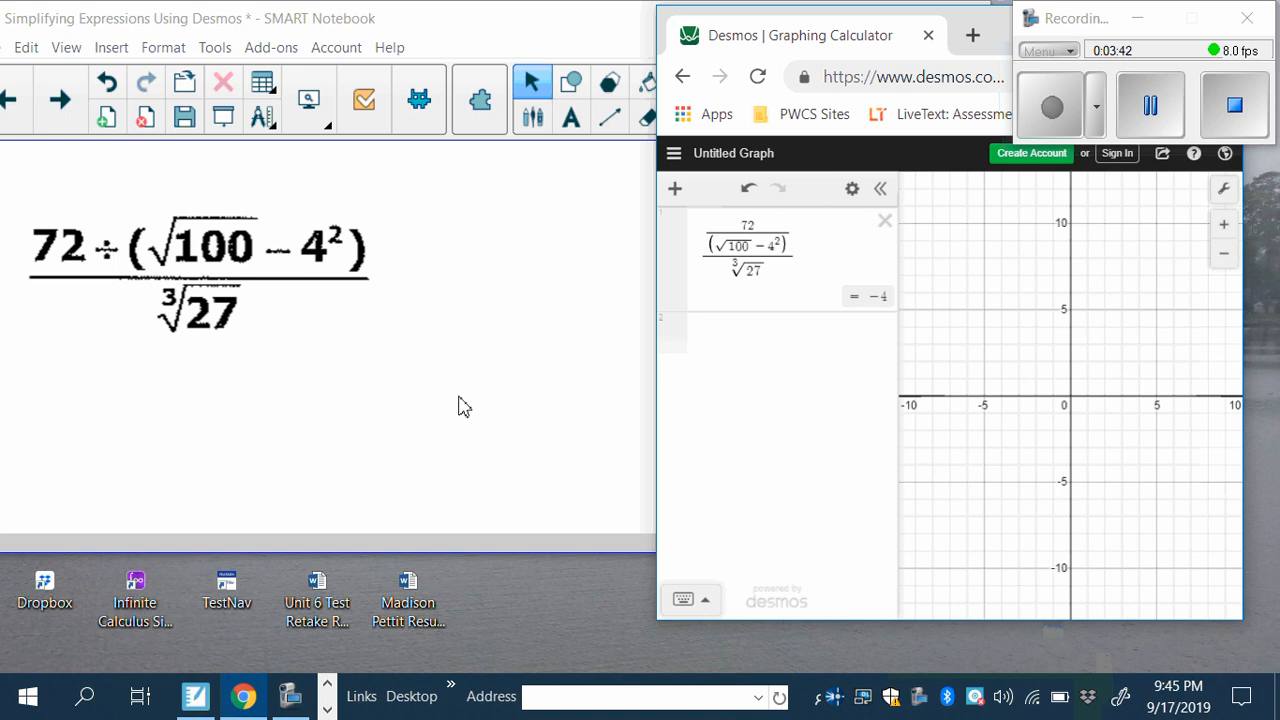
Capture a rectangular screen area around the completed nested fraction and its result in Desmos
left_click(805, 302)
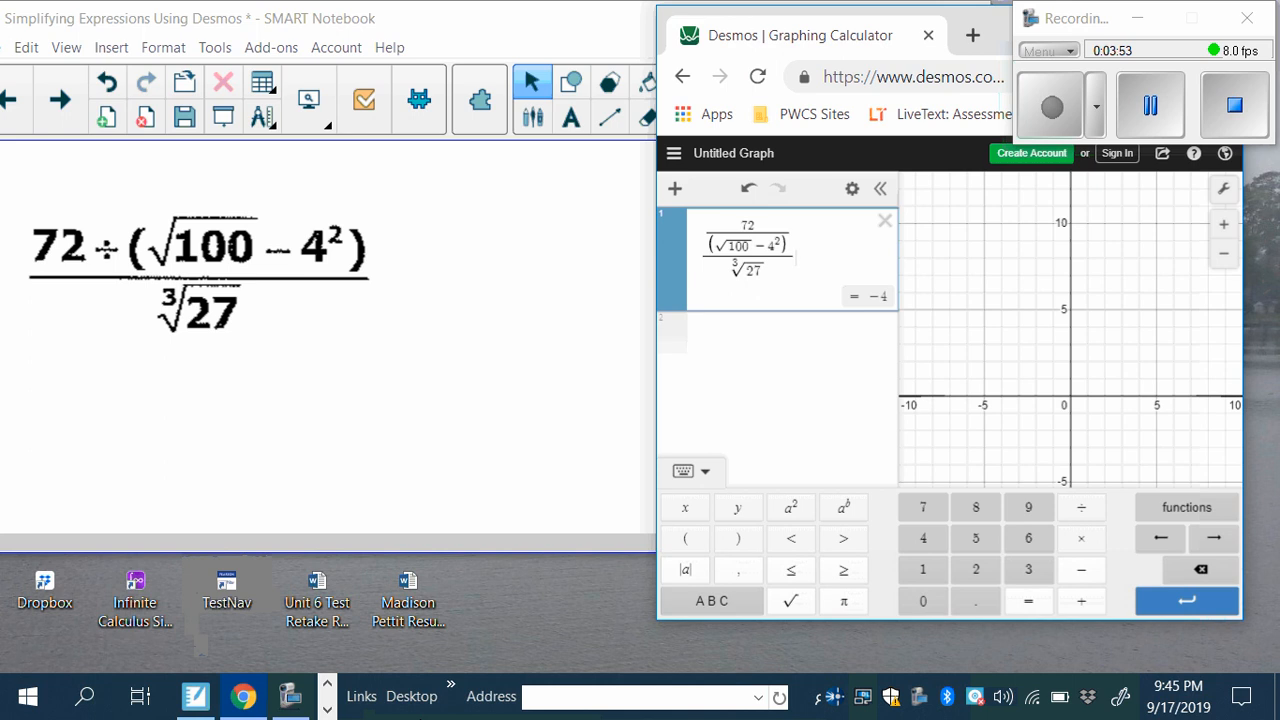
left_click(328, 710)
left_click(220, 706)
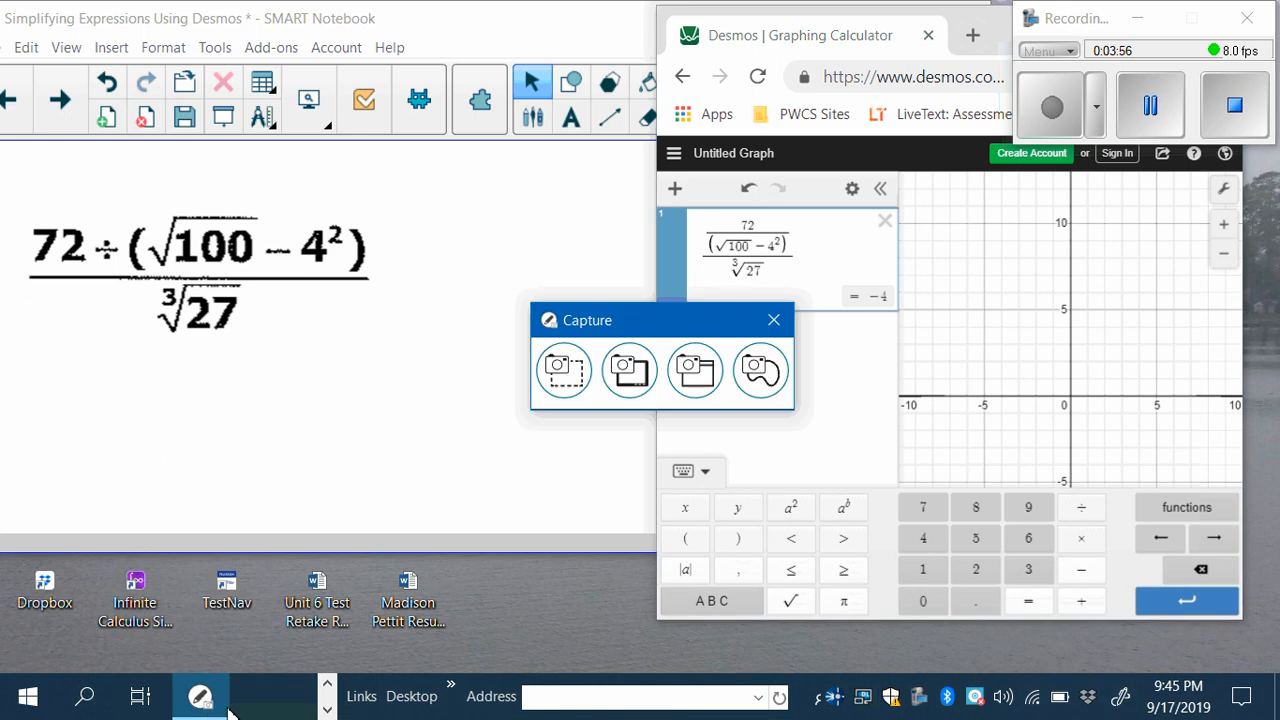
left_click(563, 371)
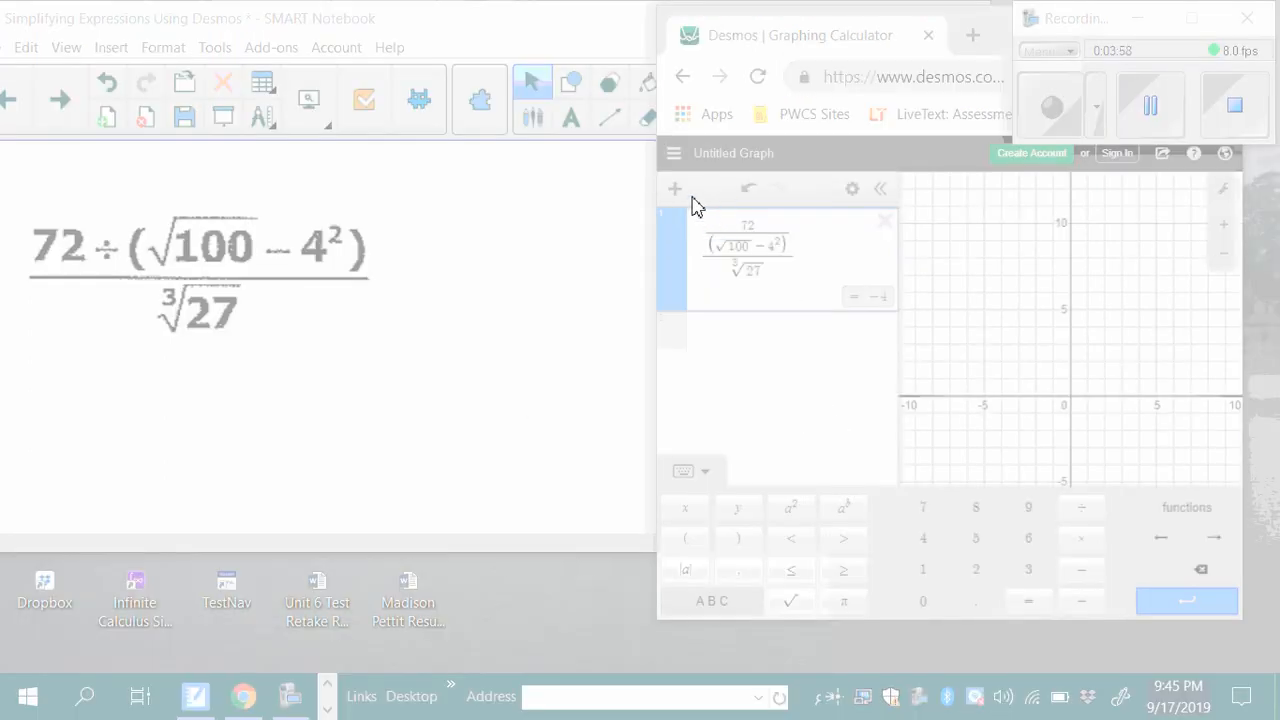
left_click_drag(660, 205, 914, 346)
left_click(573, 447)
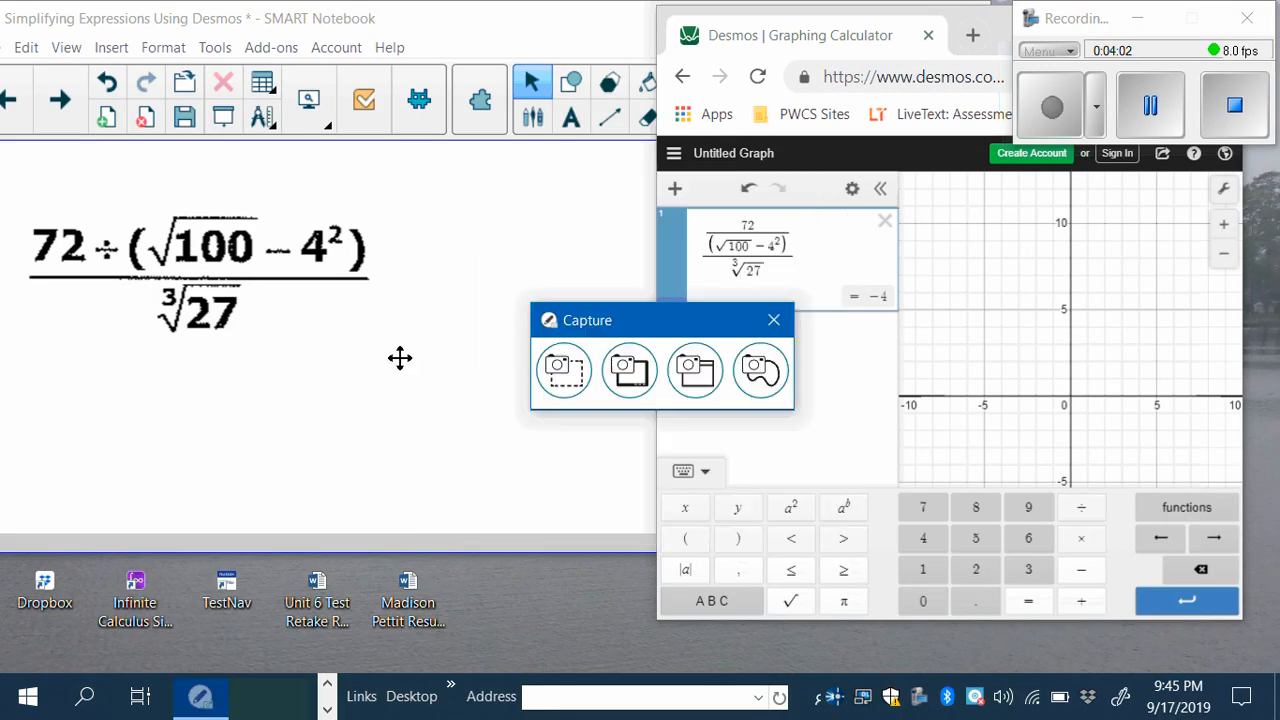
Paste the capture onto the SMART Notebook page and place it to the right of the nested fraction problem
right_click(486, 270)
left_click(526, 277)
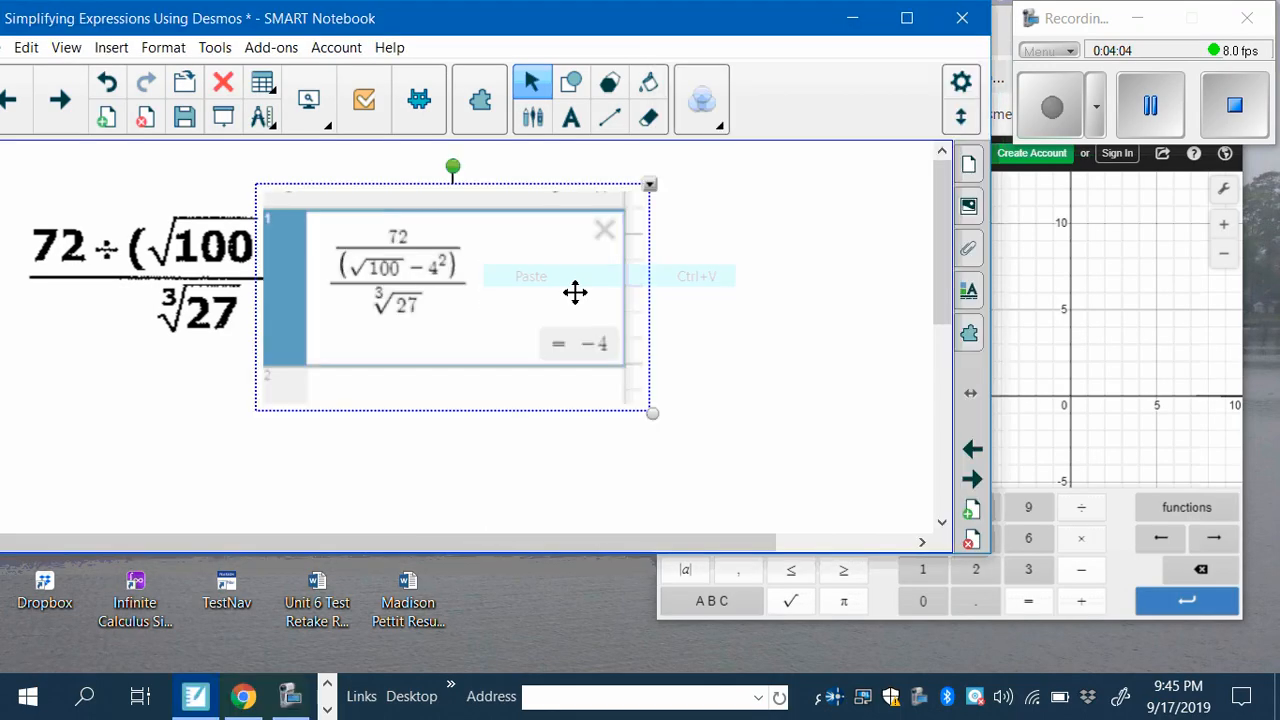
left_click_drag(533, 300, 757, 294)
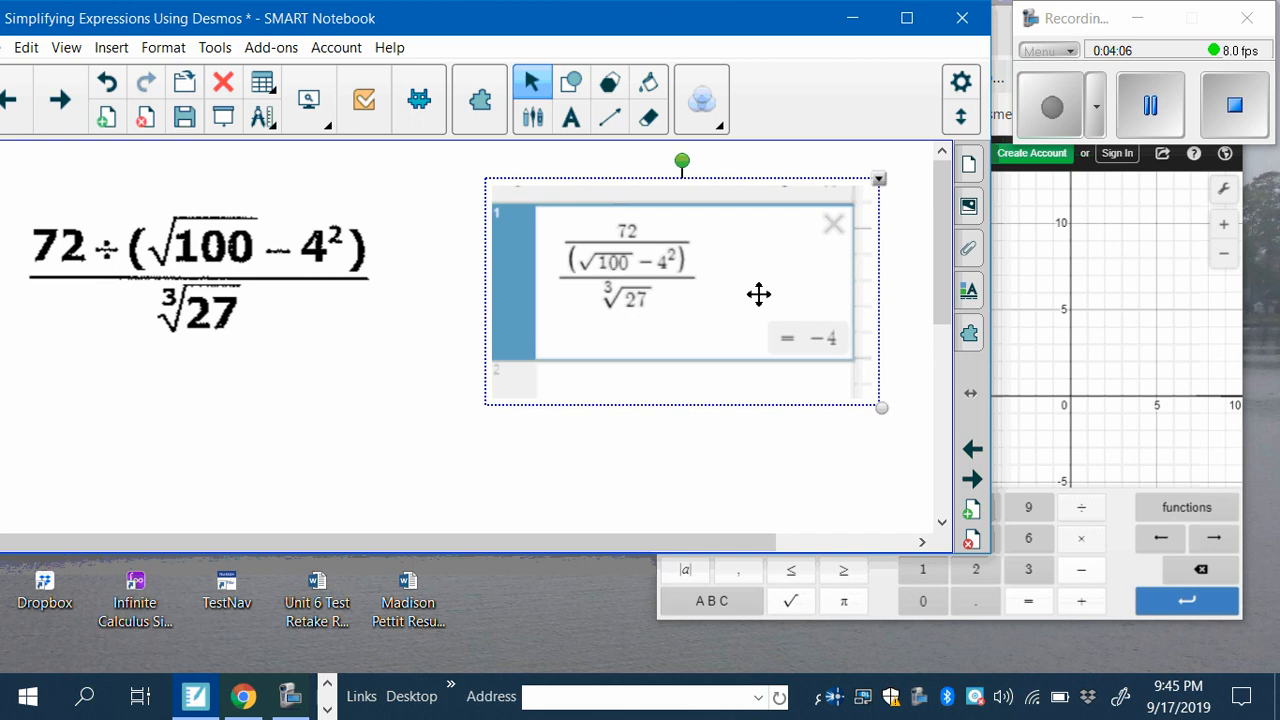
left_click(463, 483)
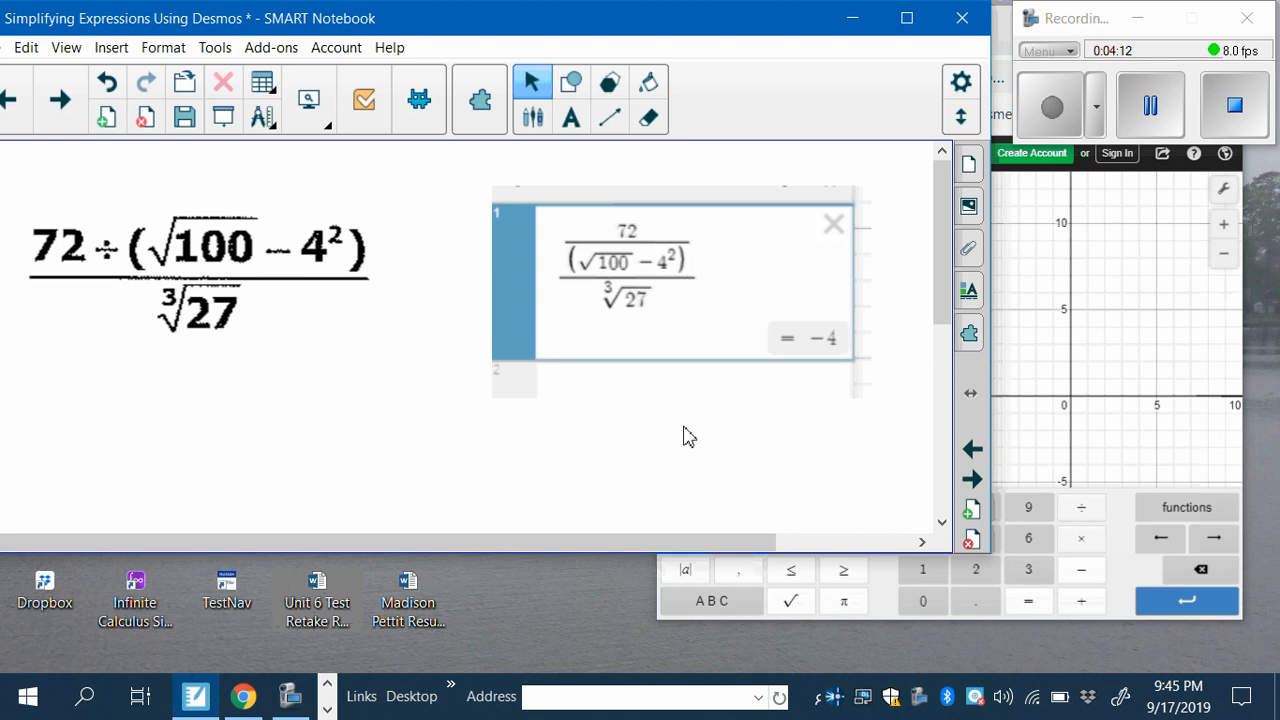
Advance SMART Notebook to the next problem page and delete the nested fraction expression from Desmos
left_click(60, 99)
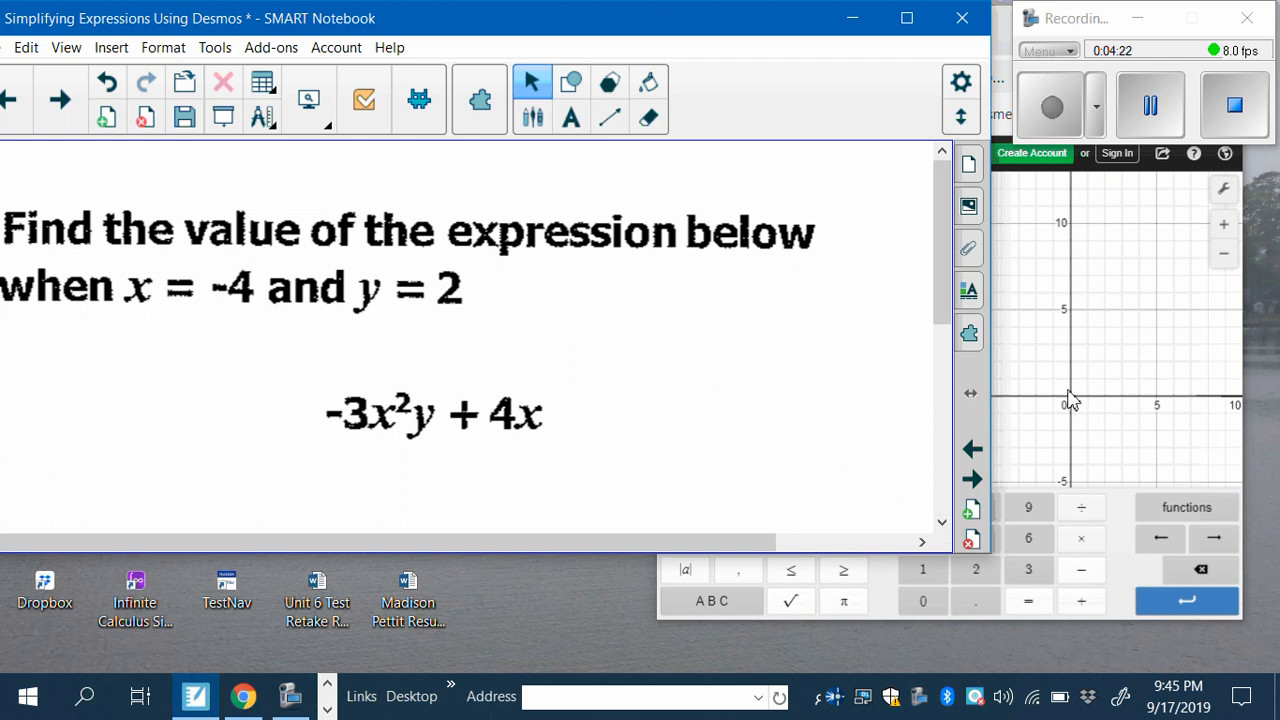
left_click(1050, 442)
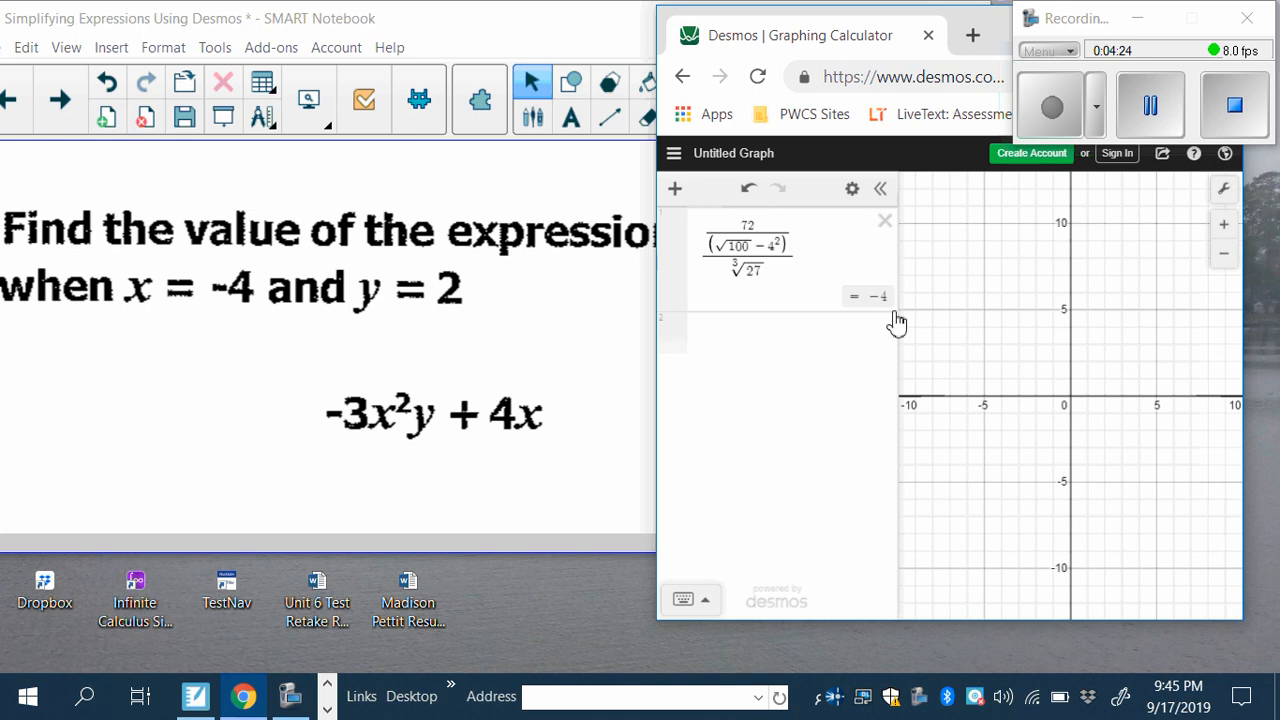
left_click(885, 222)
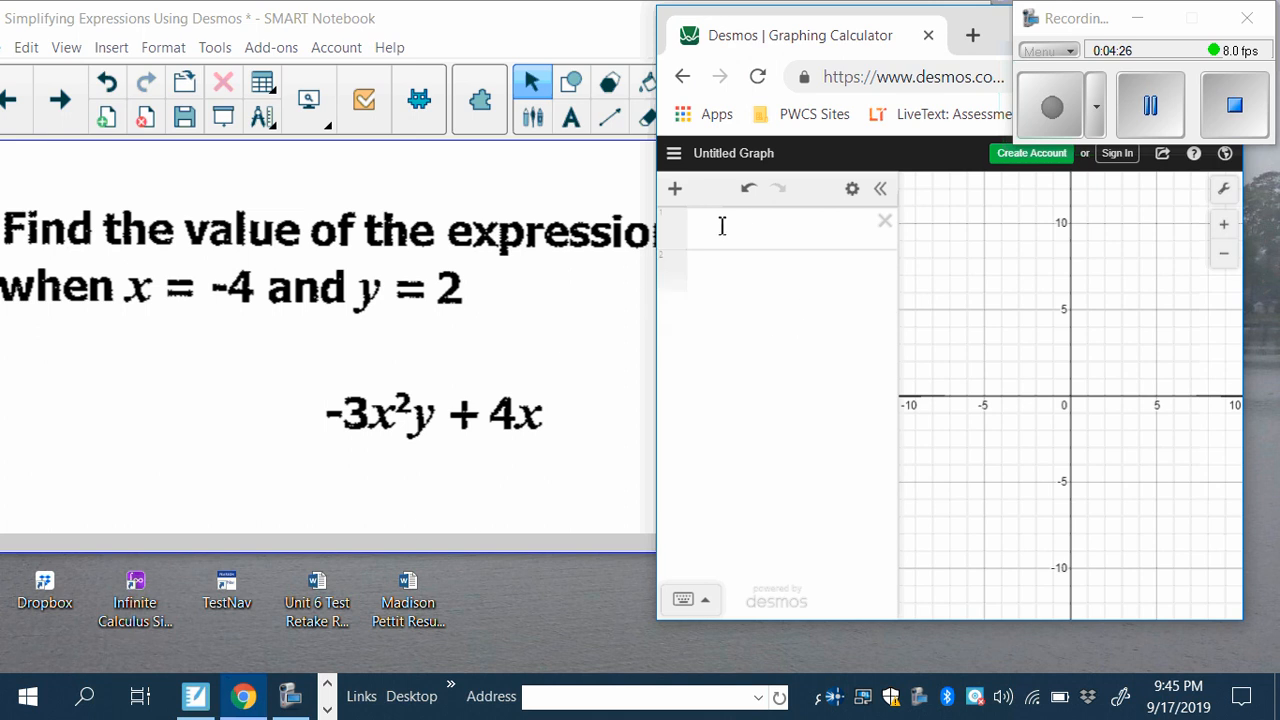
Define a = −4 in the first Desmos expression line to stand for the problem's x value
left_click(690, 600)
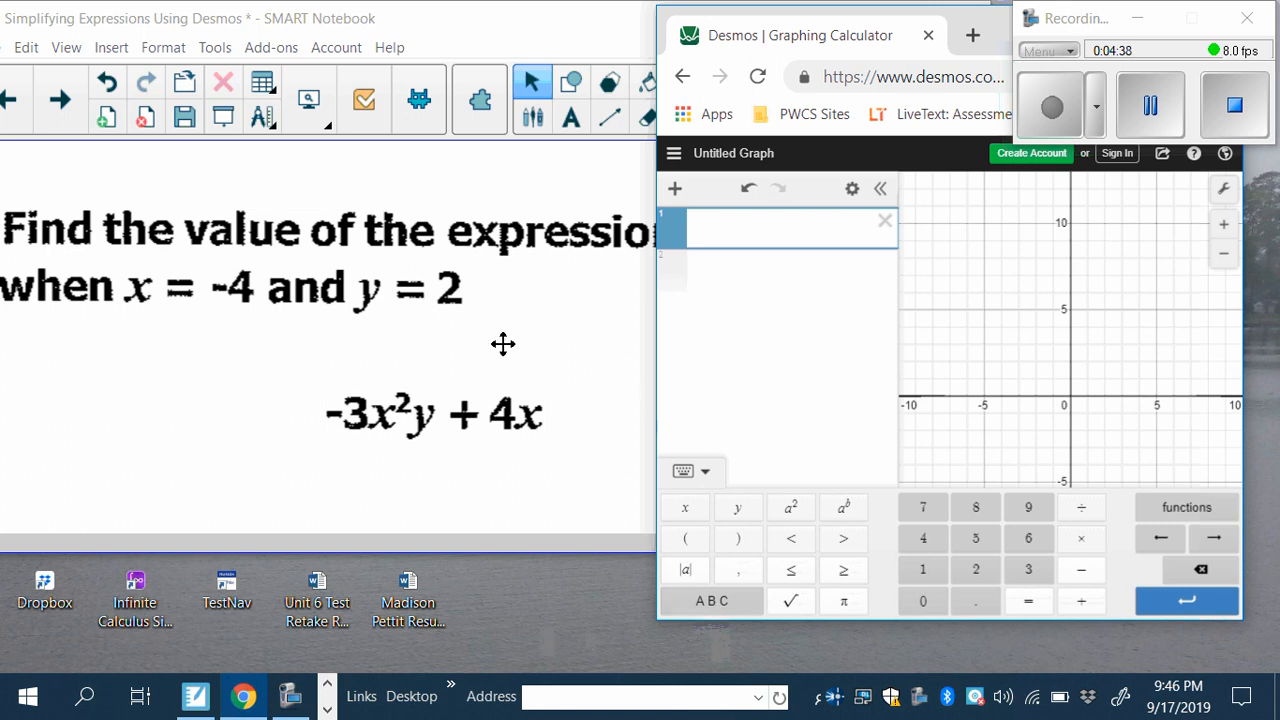
left_click(700, 603)
left_click(804, 538)
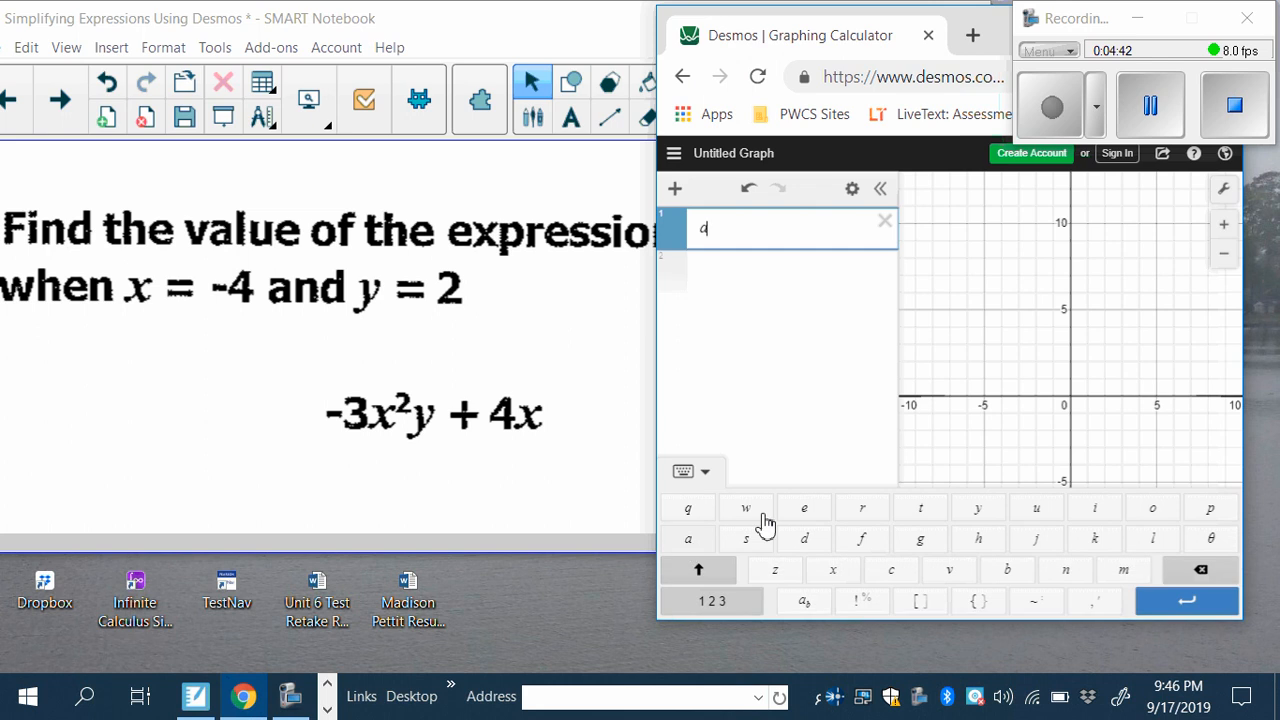
left_click(740, 605)
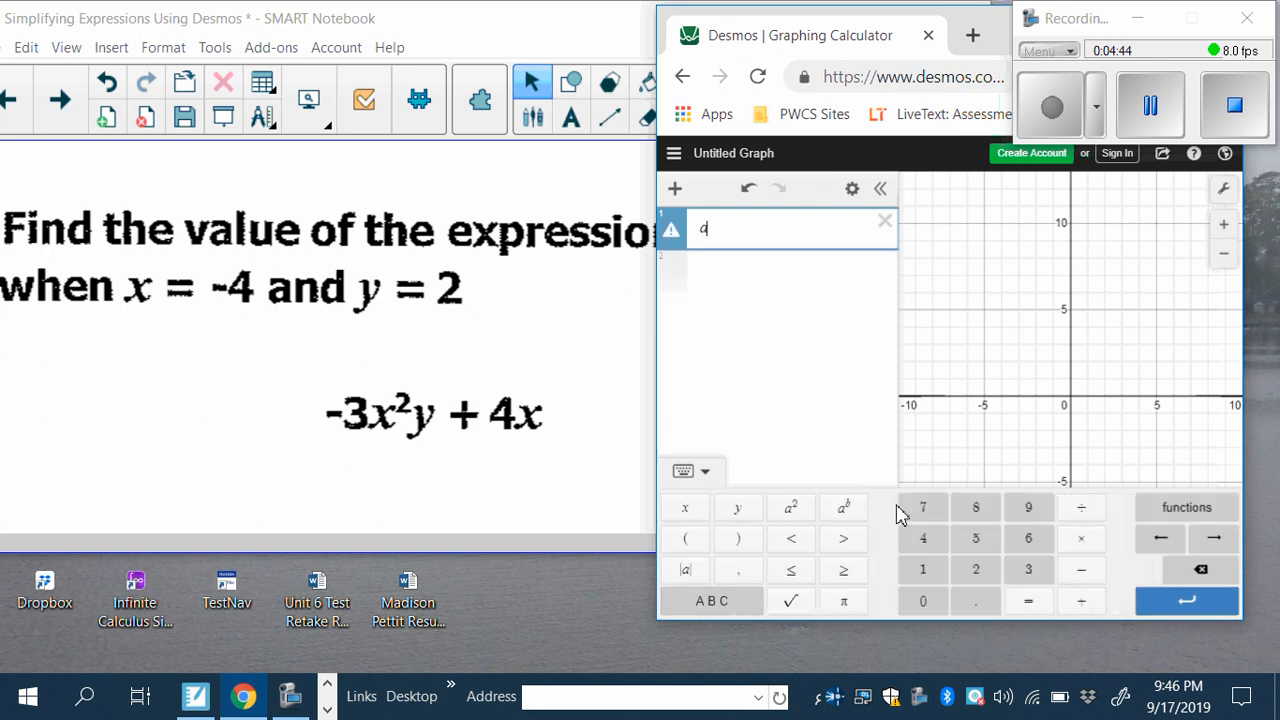
left_click(1030, 603)
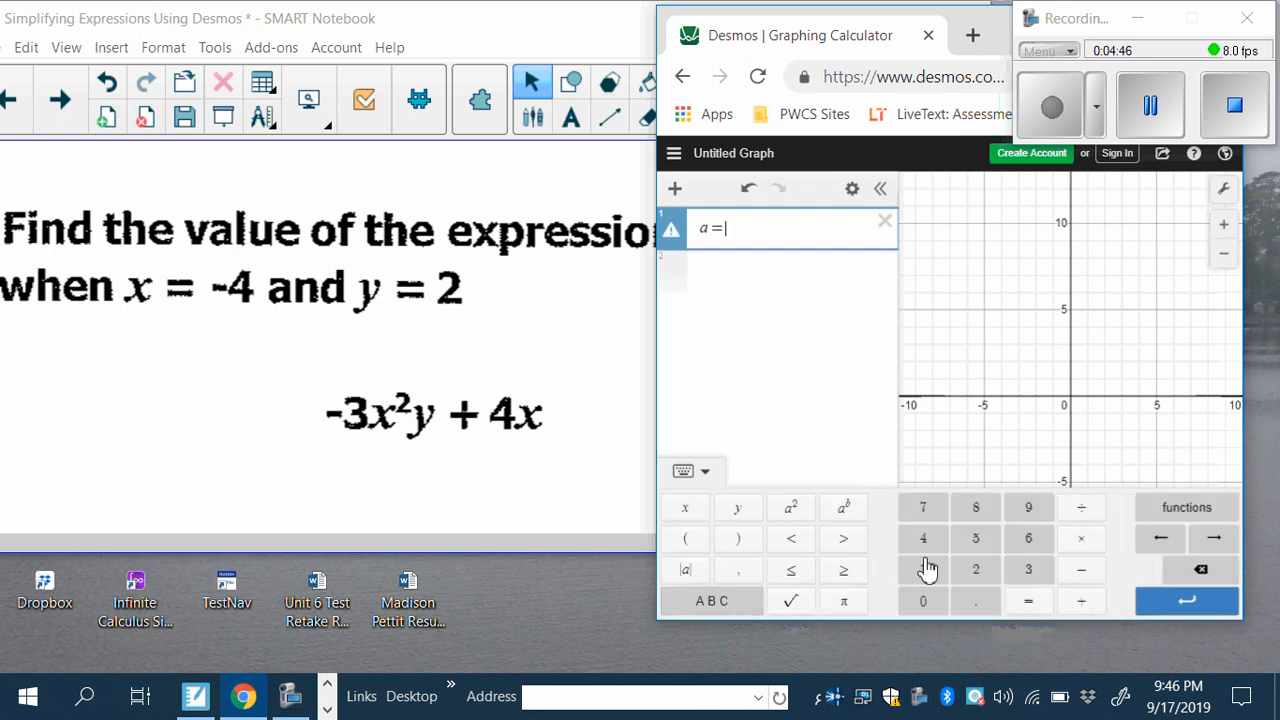
left_click(1084, 576)
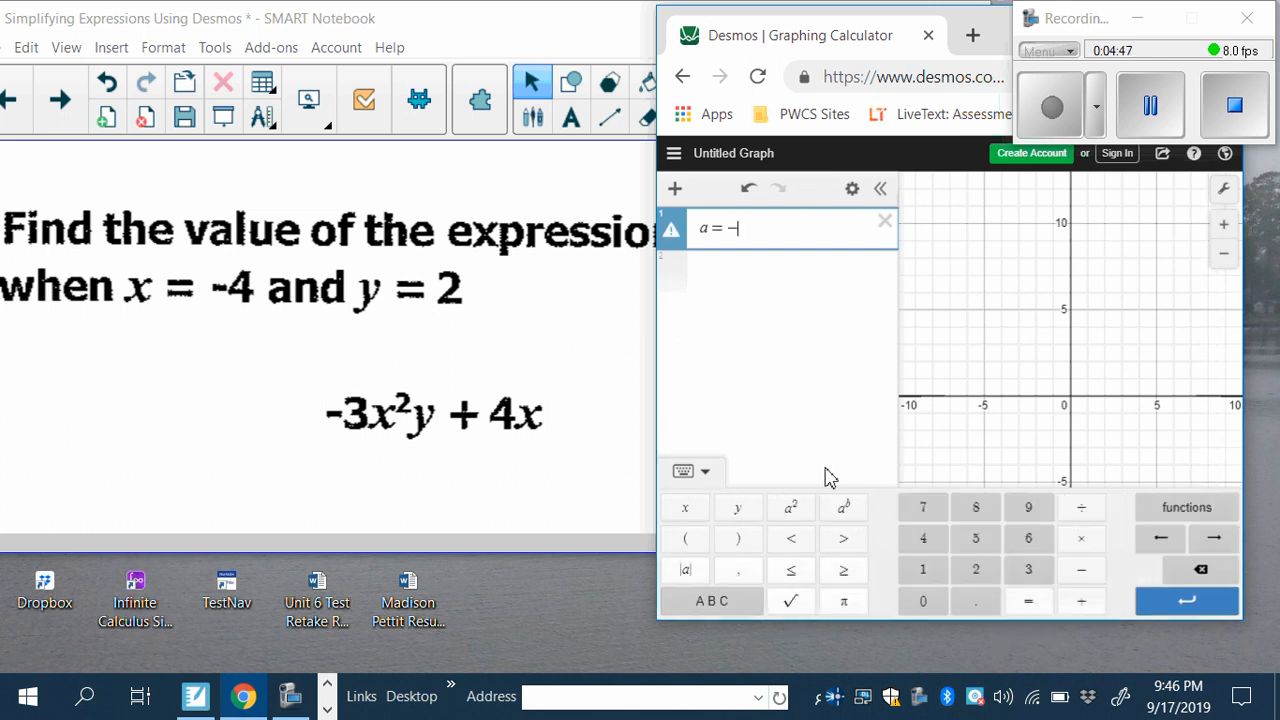
left_click(920, 548)
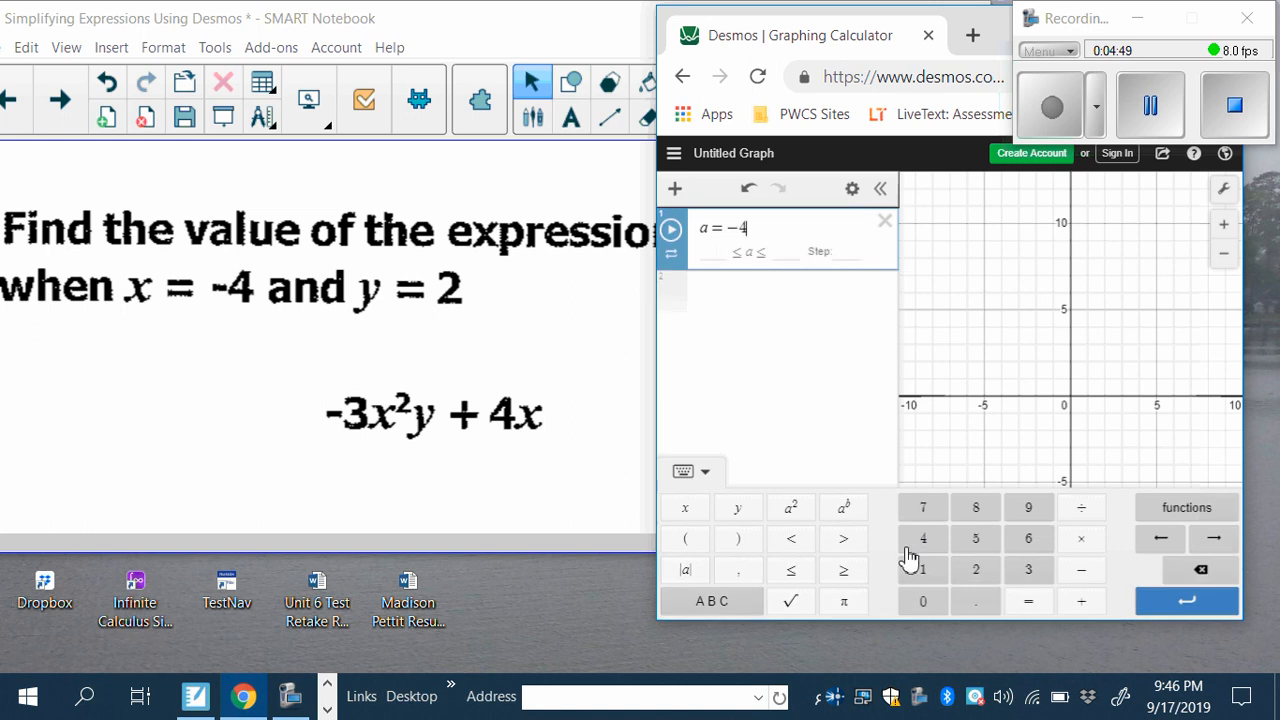
Define b = 2 in the second expression line to stand for the problem's y value
left_click(678, 300)
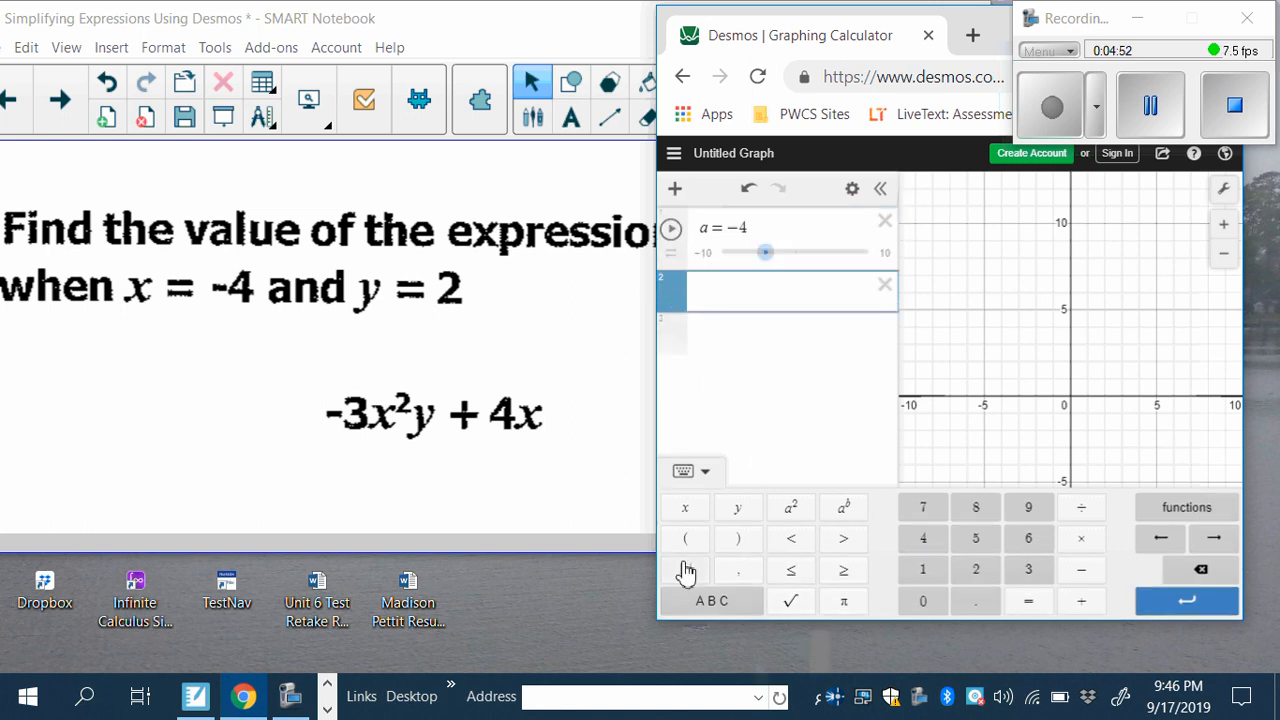
left_click(712, 601)
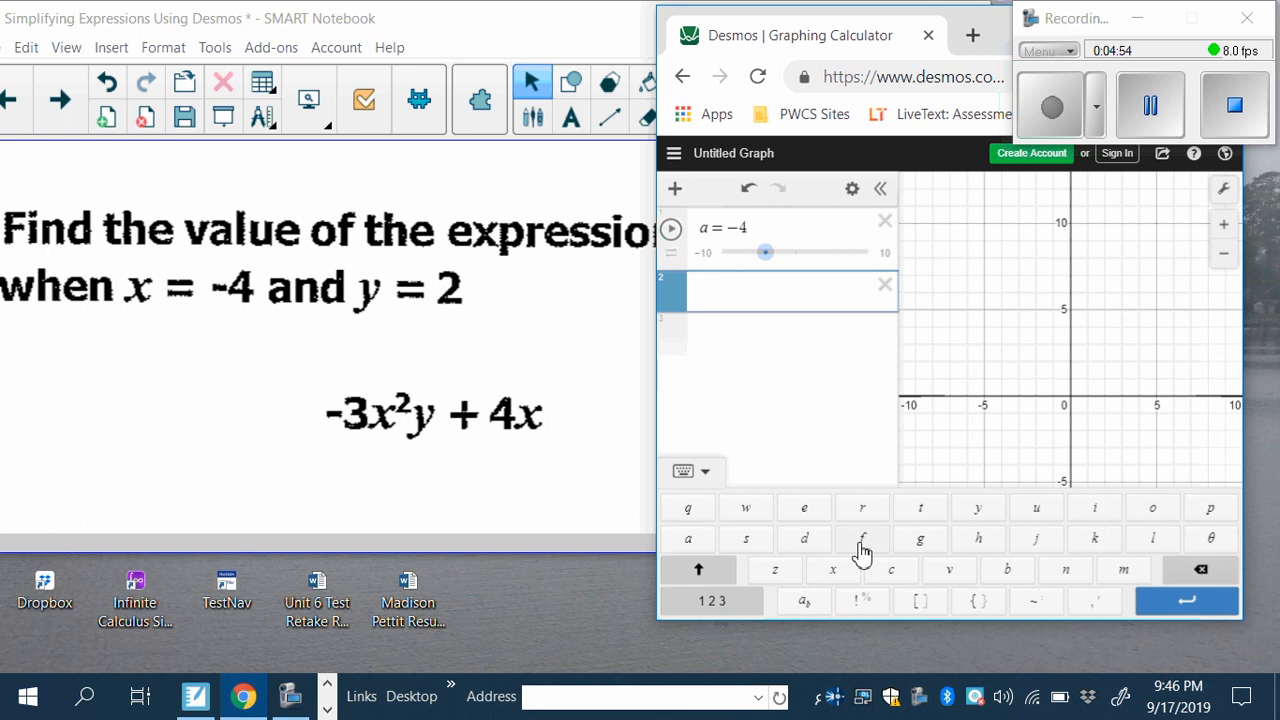
left_click(1005, 572)
left_click(712, 601)
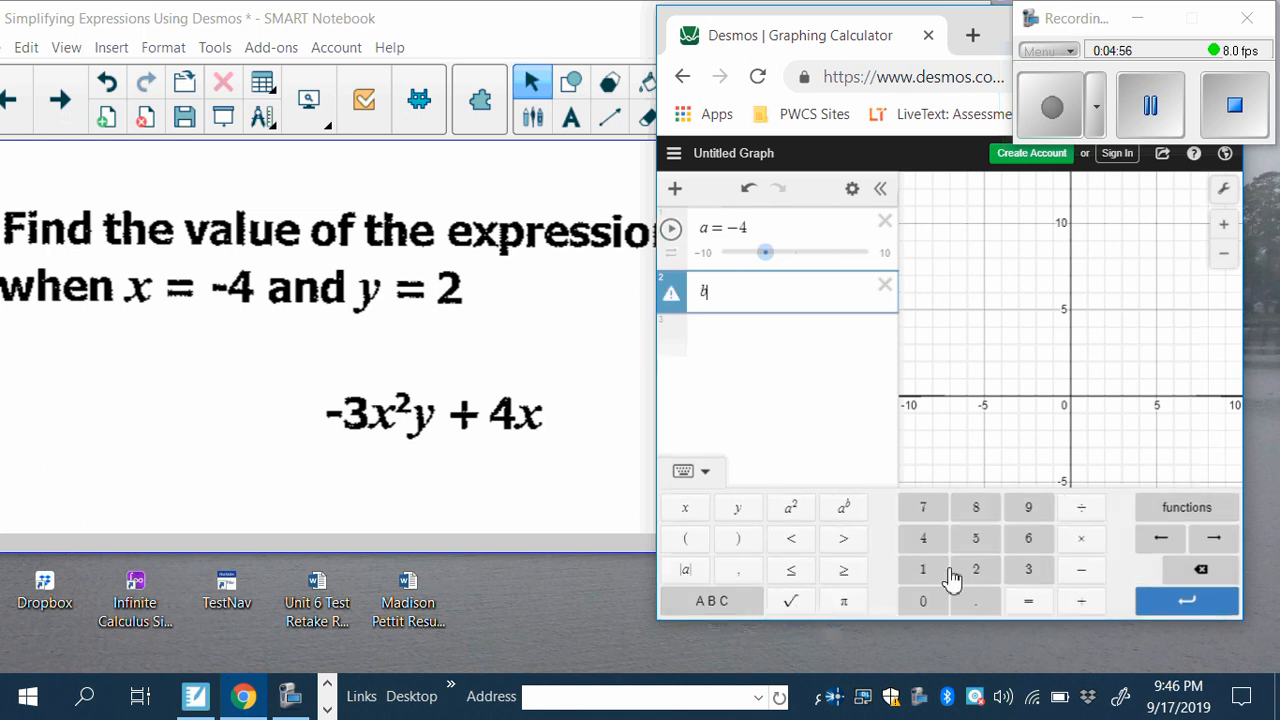
left_click(1020, 603)
left_click(977, 573)
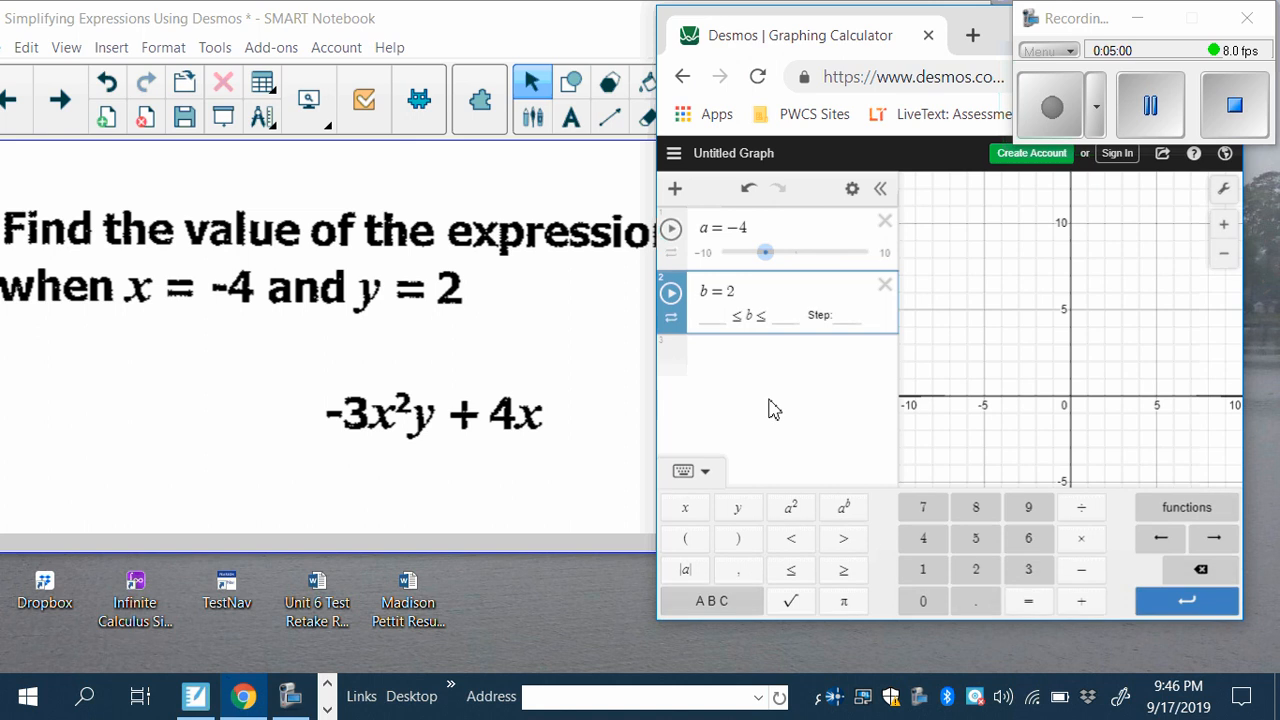
left_click(691, 378)
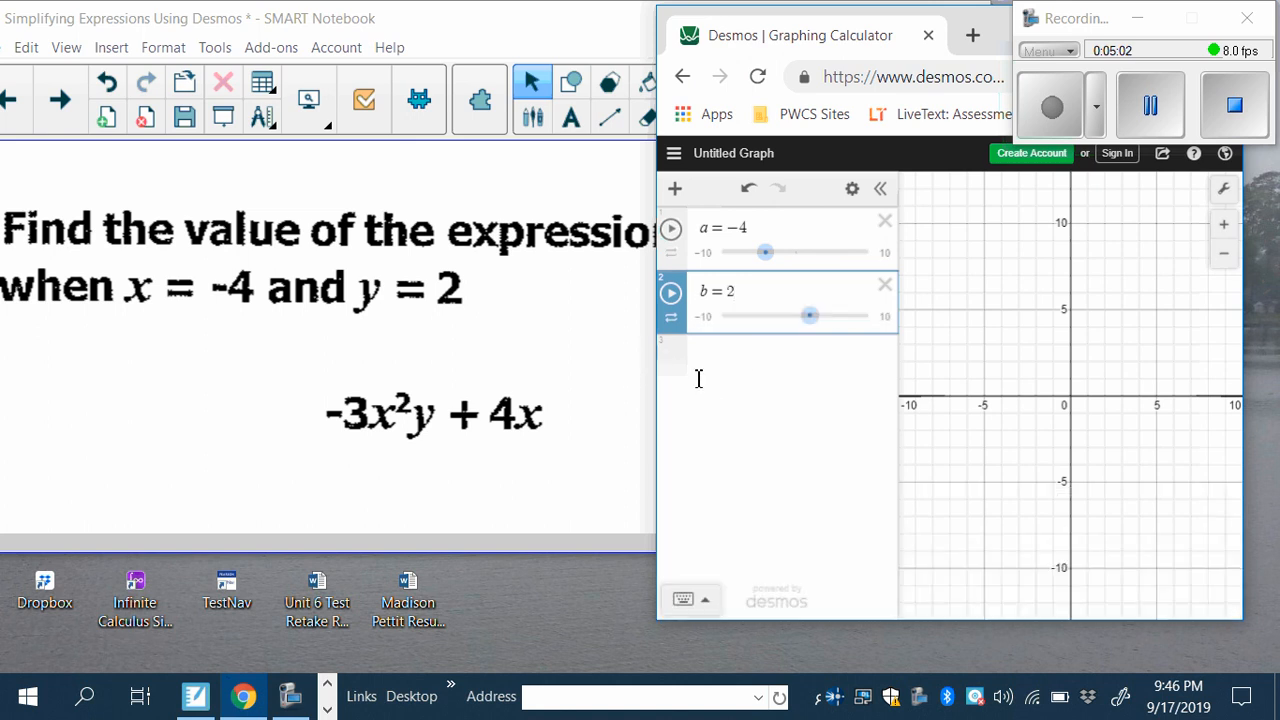
Enter the term −3a²b in the third expression line, substituting a for x and b for y
left_click(690, 380)
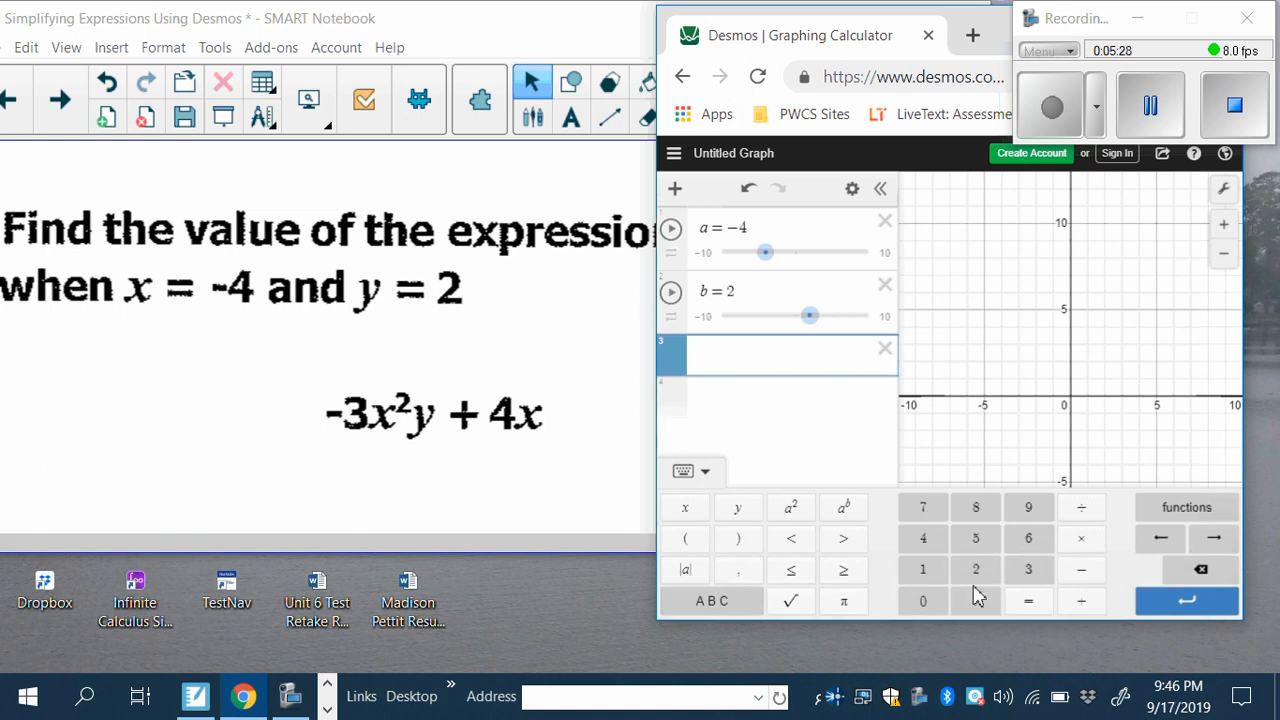
left_click(1077, 576)
left_click(1027, 576)
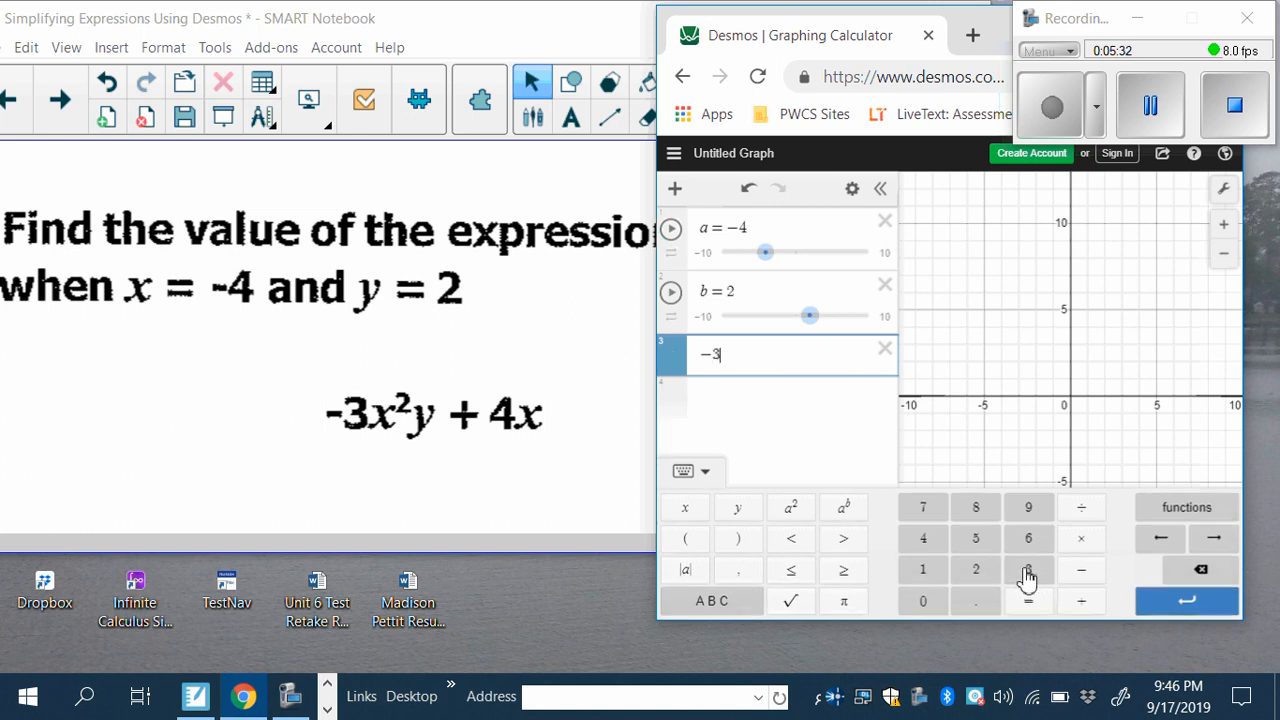
left_click(685, 598)
left_click(697, 541)
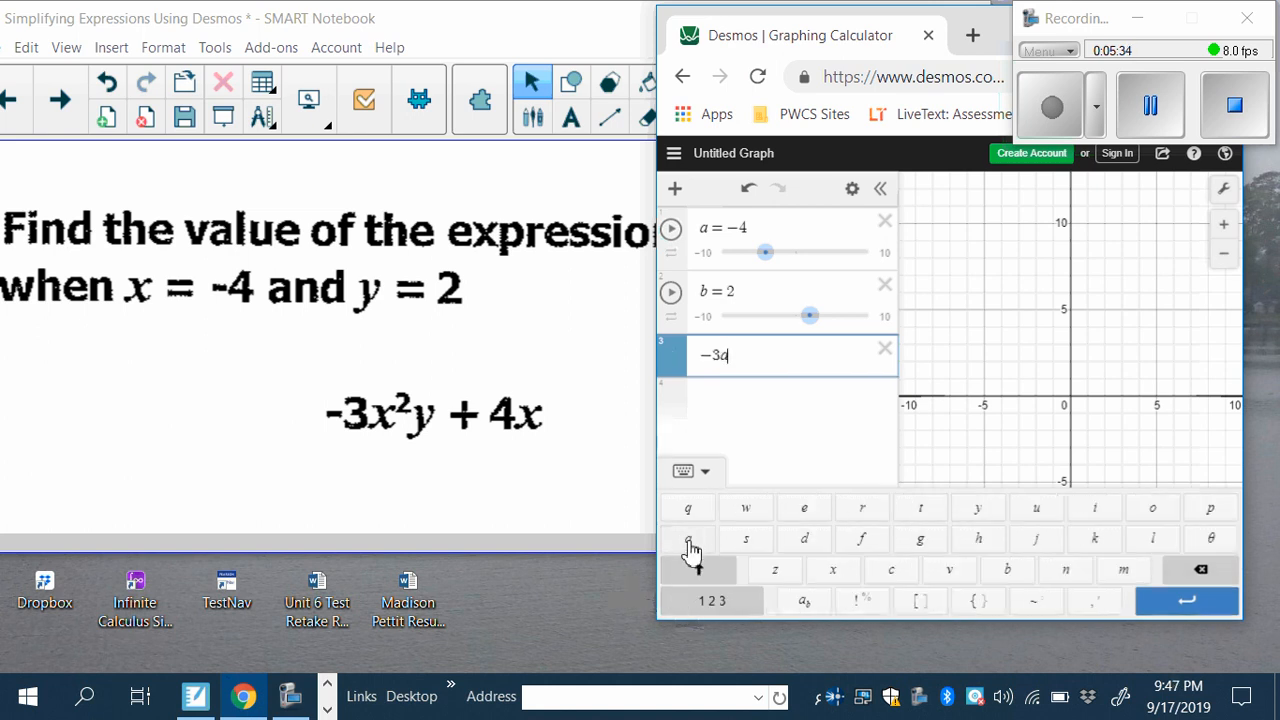
left_click(750, 605)
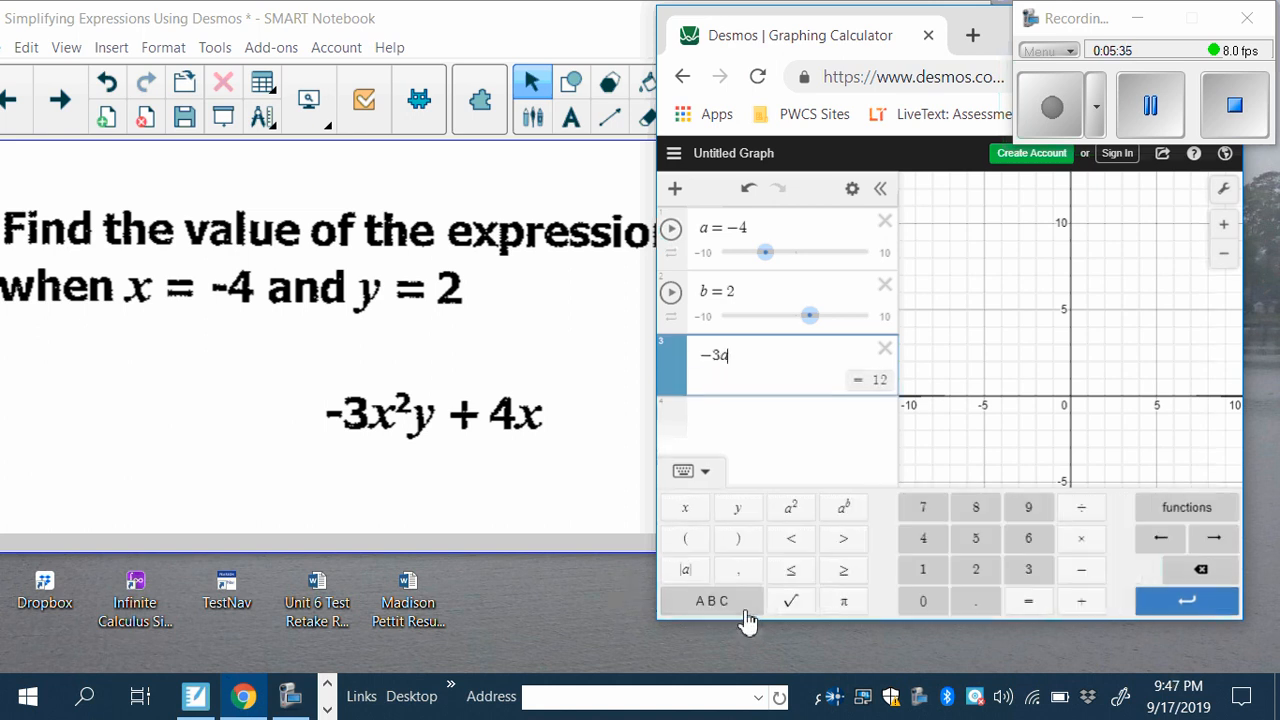
left_click(800, 513)
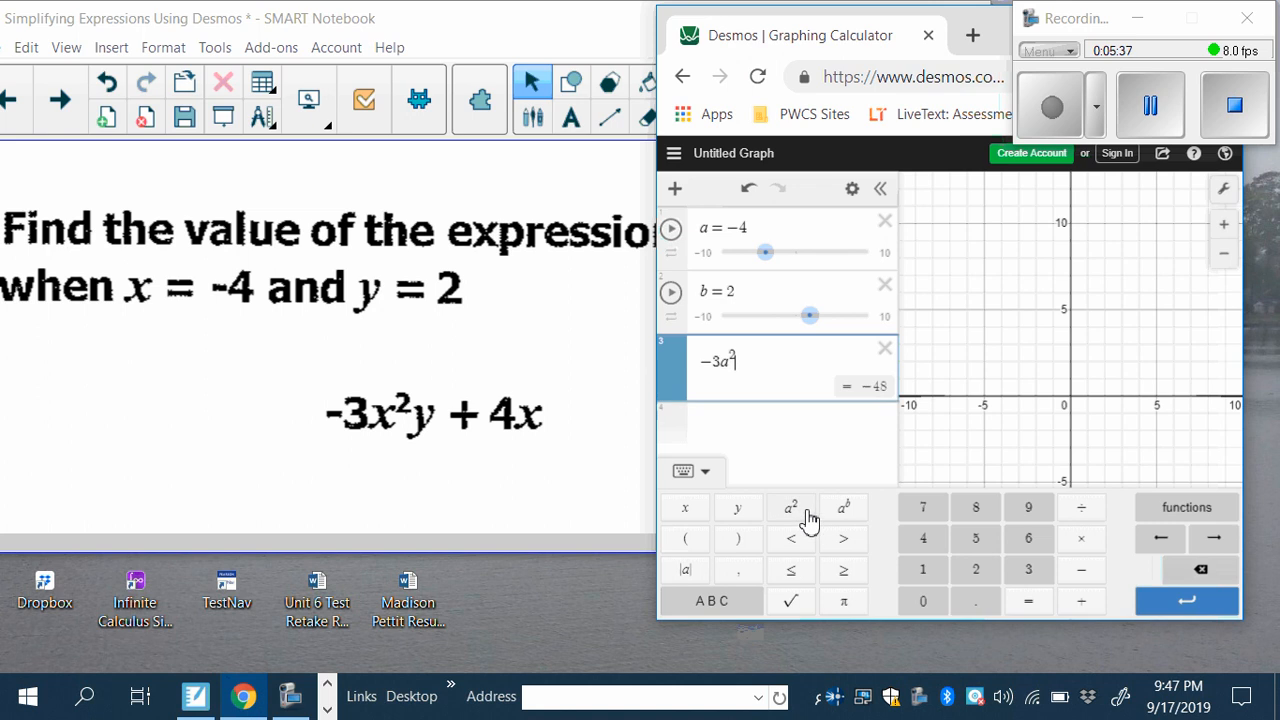
left_click(745, 605)
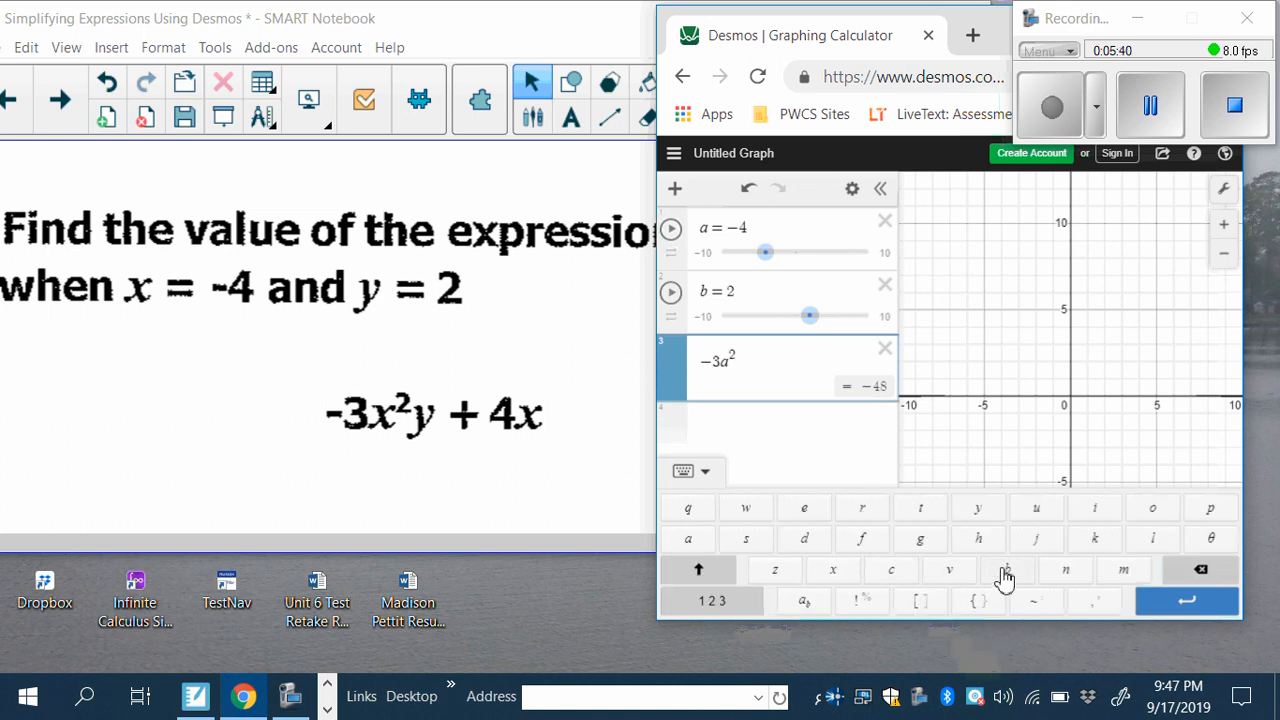
left_click(1006, 570)
Complete the third expression by adding + 4a after −3a²b, then leave that line
left_click(710, 603)
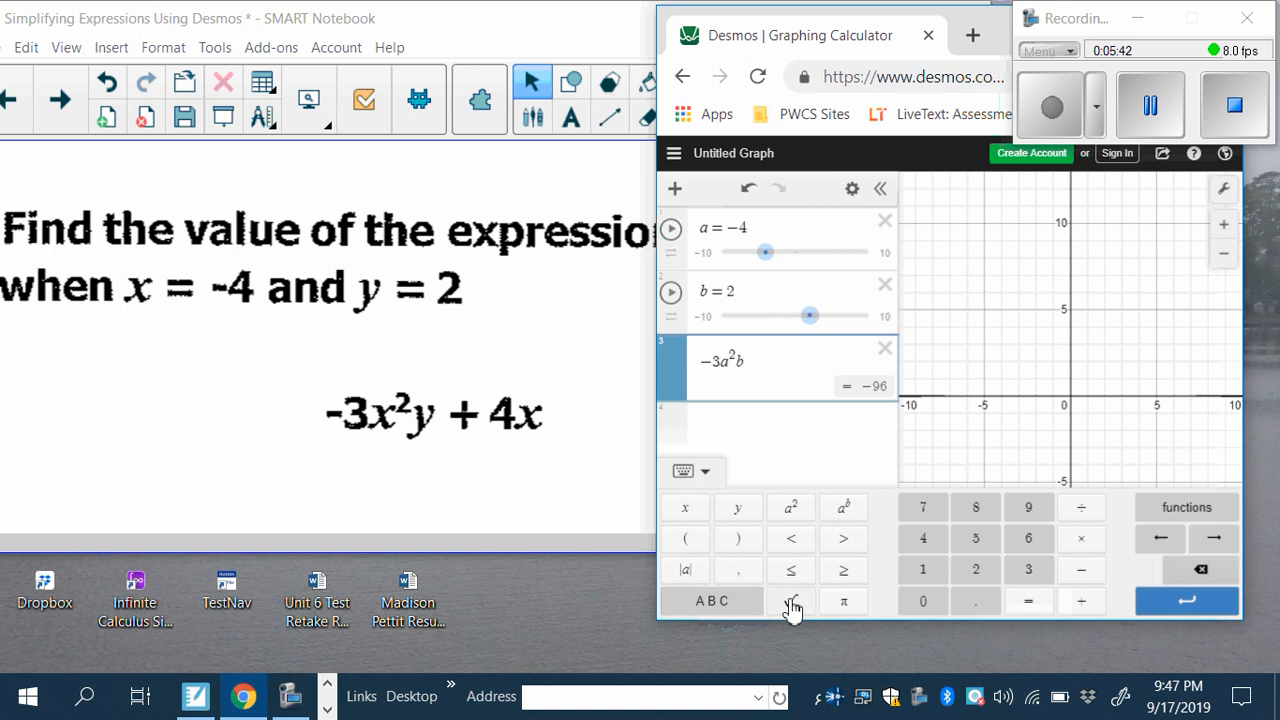
left_click(1084, 605)
left_click(923, 540)
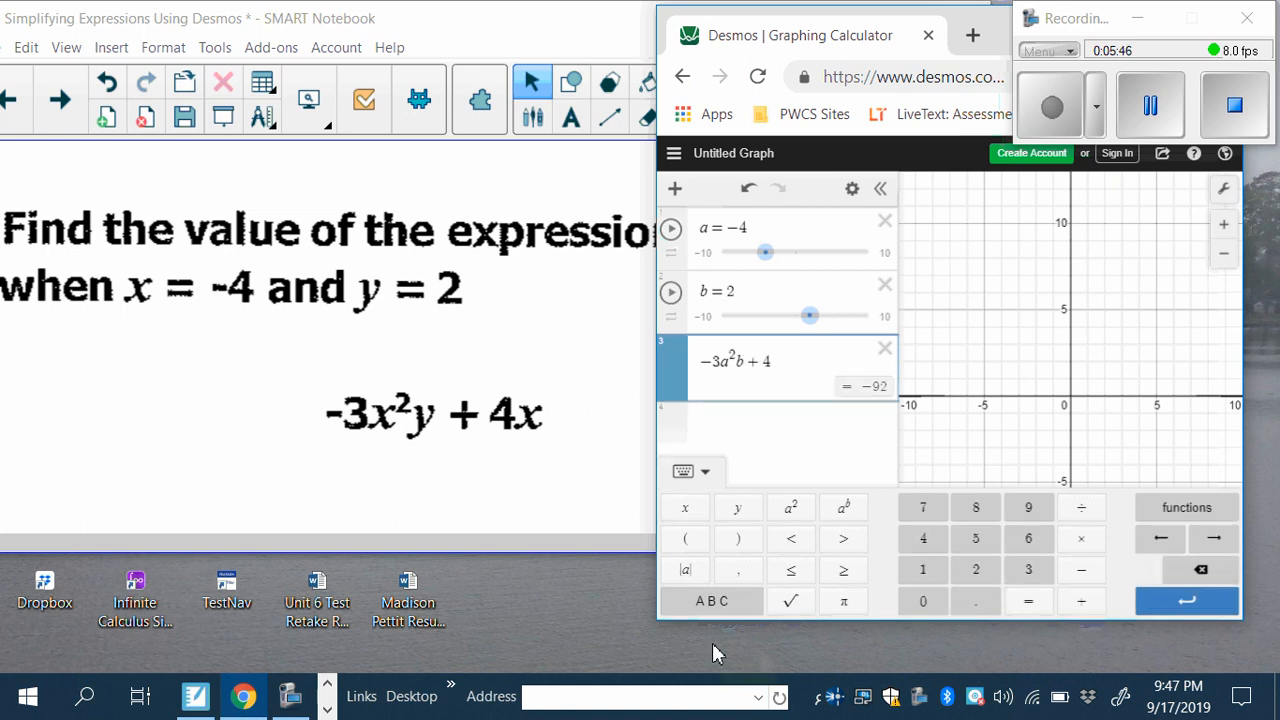
left_click(712, 603)
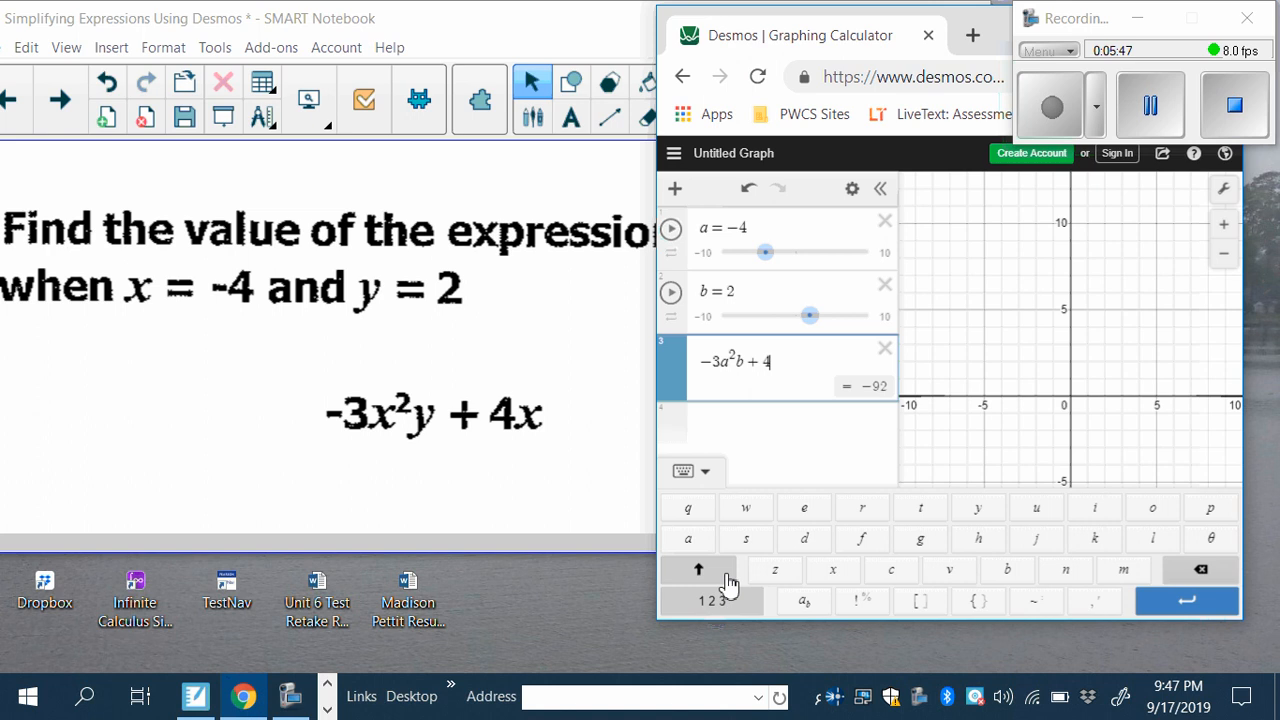
left_click(689, 540)
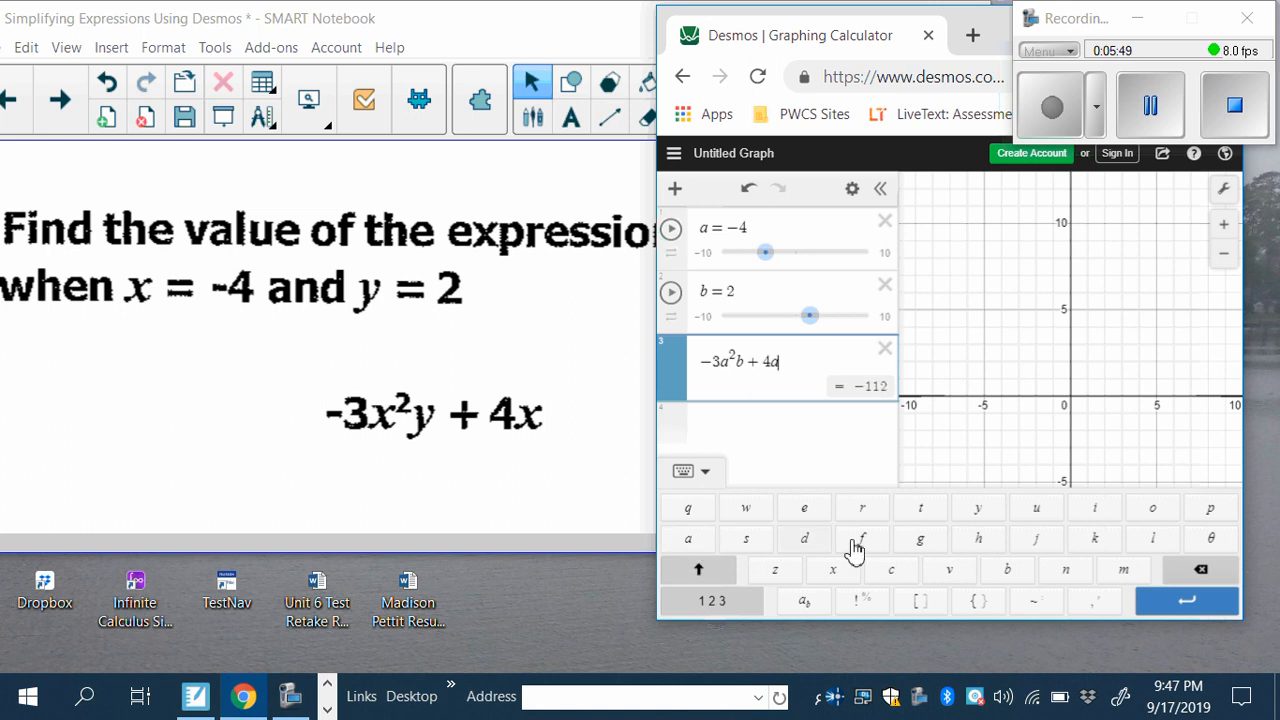
left_click(822, 430)
Capture the area of the Desmos expression list holding a, b and the evaluated expression, and send it to the clipboard
scroll(825, 325, "up", 1)
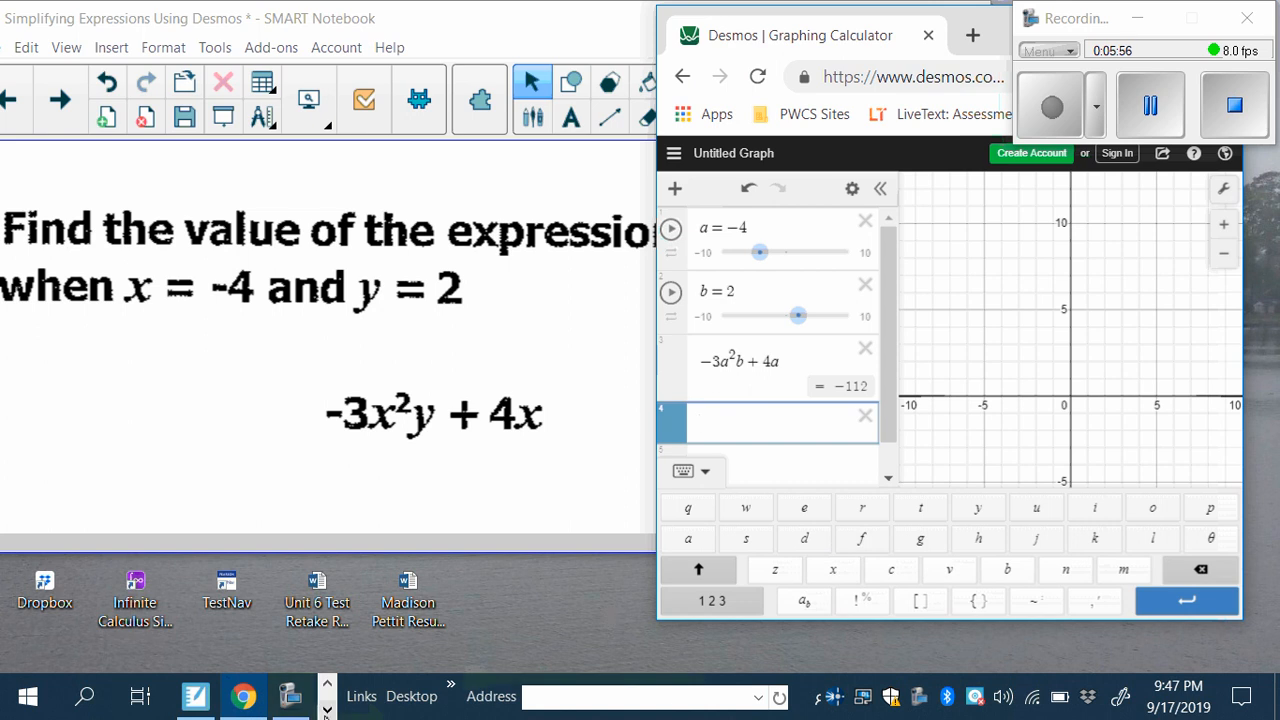
left_click(327, 709)
left_click(200, 696)
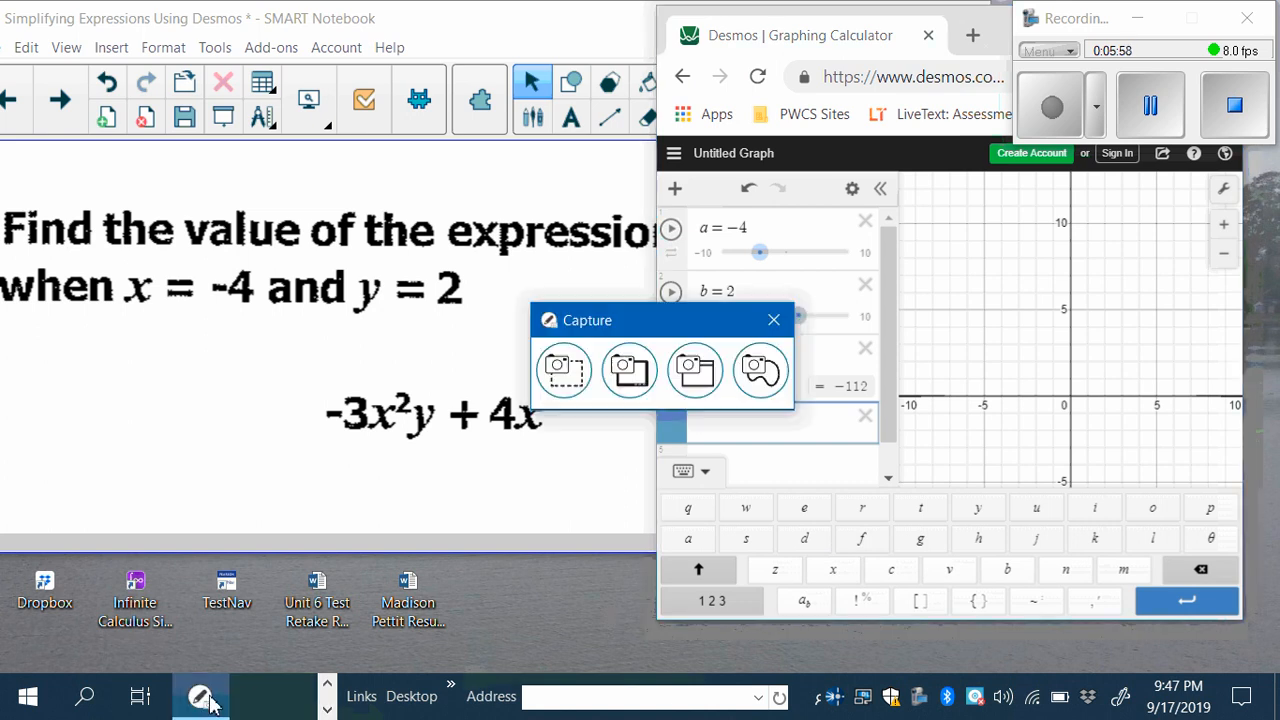
left_click(570, 378)
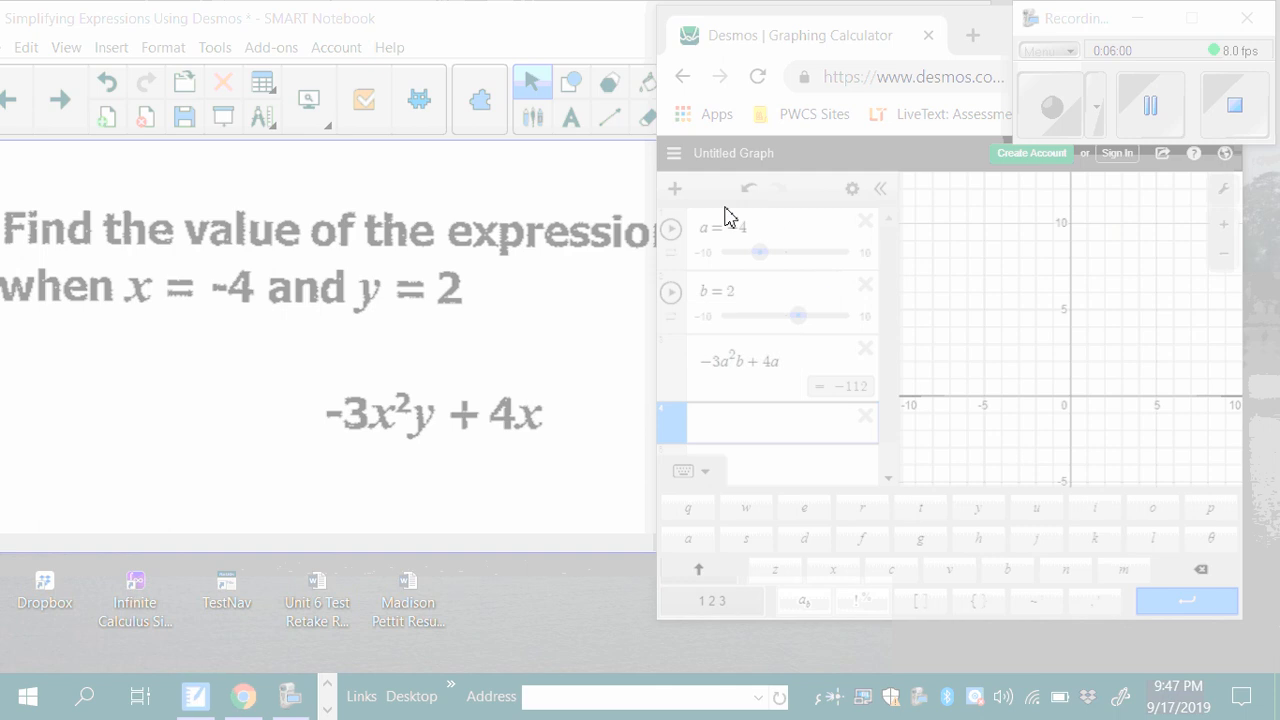
left_click_drag(669, 202, 903, 466)
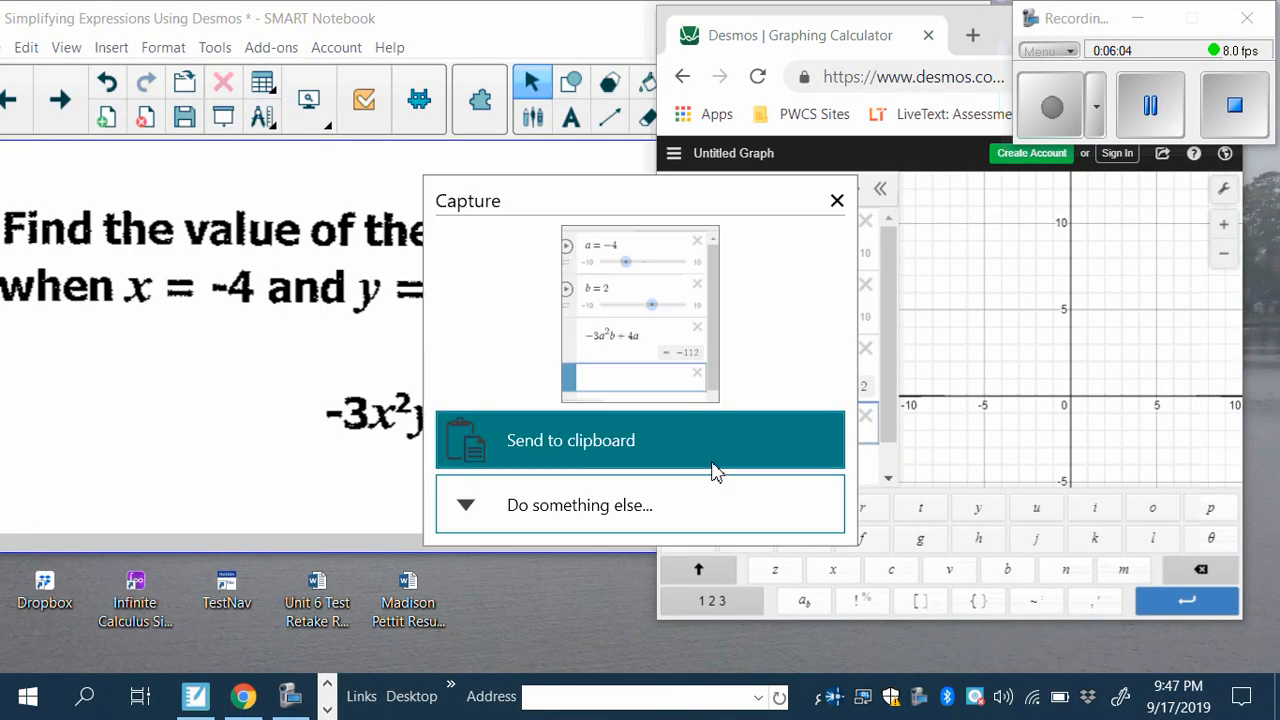
left_click(655, 463)
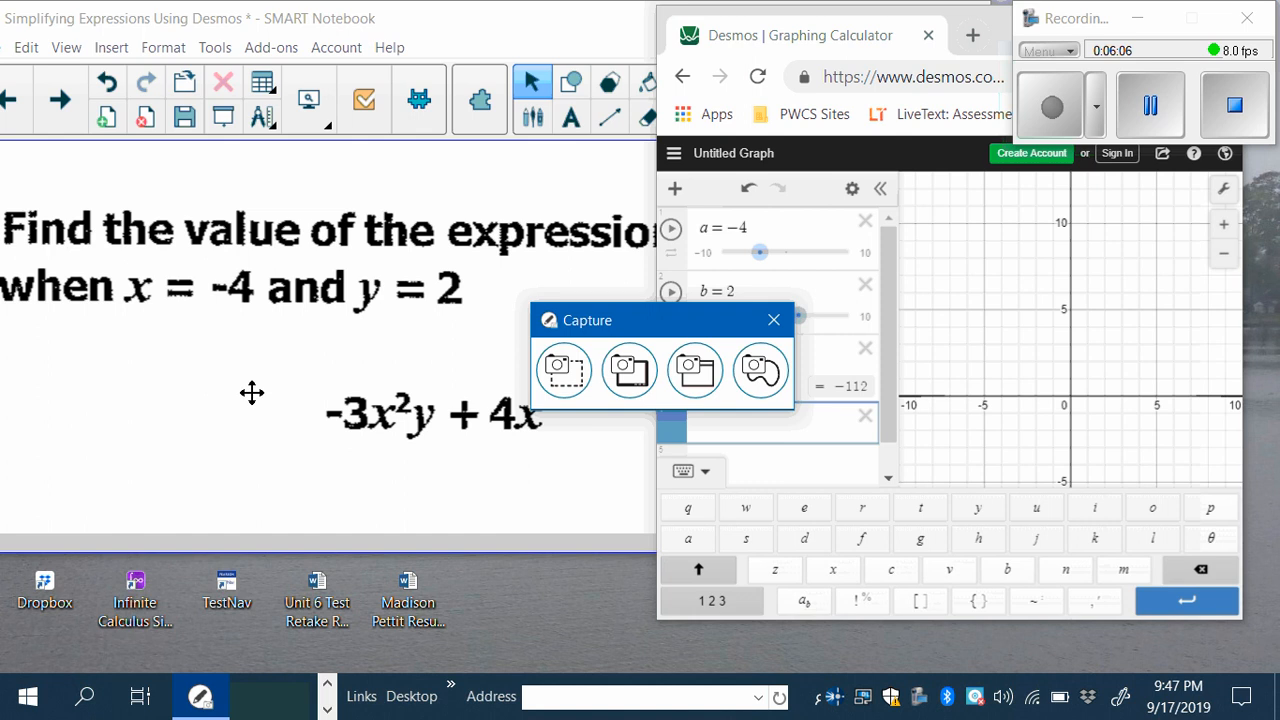
Switch to SMART Notebook and paste the captured Desmos work onto the current problem page
left_click(540, 476)
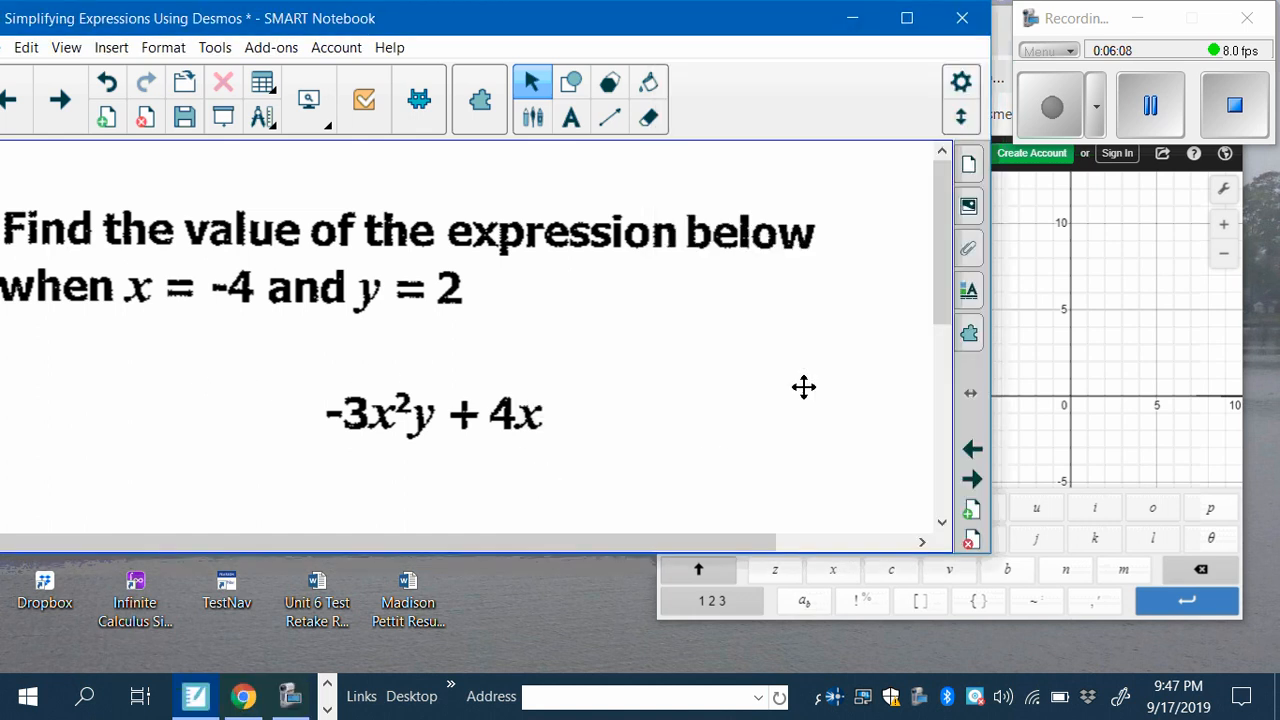
right_click(763, 356)
left_click(808, 318)
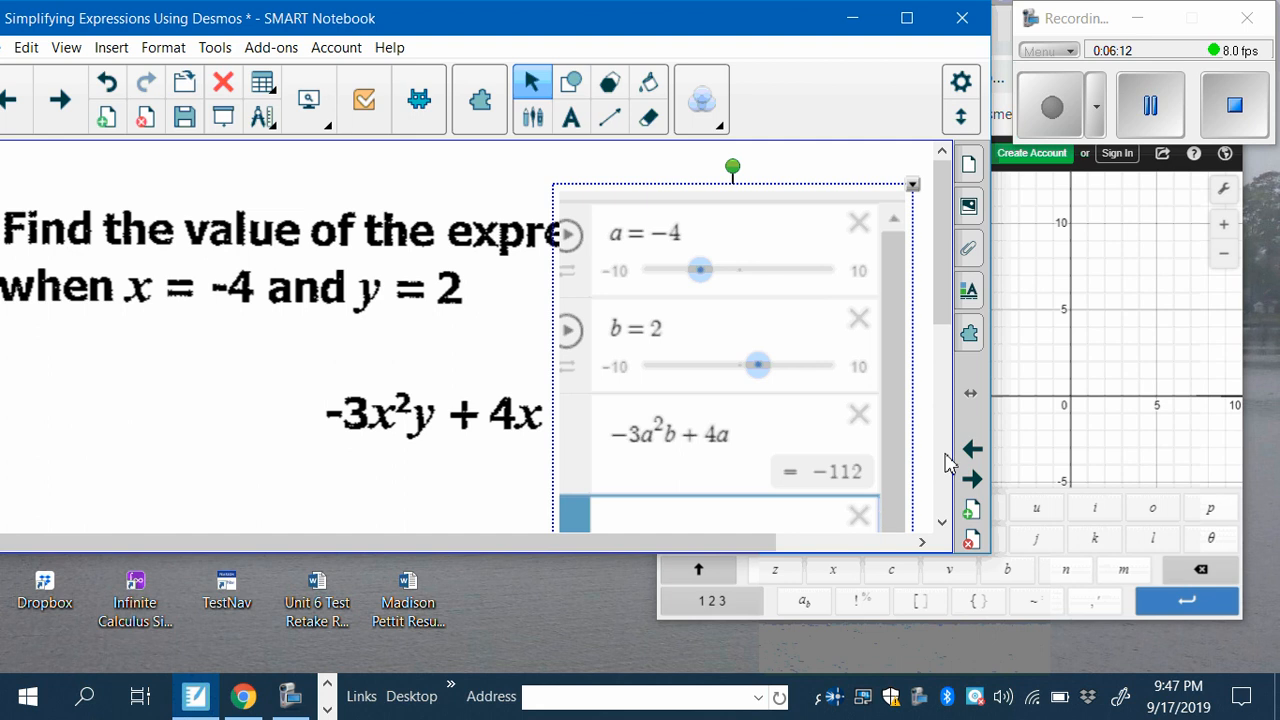
Shrink the pasted capture and place it to the right of the −3x²y + 4x problem, clear of the text
left_click_drag(941, 272, 941, 382)
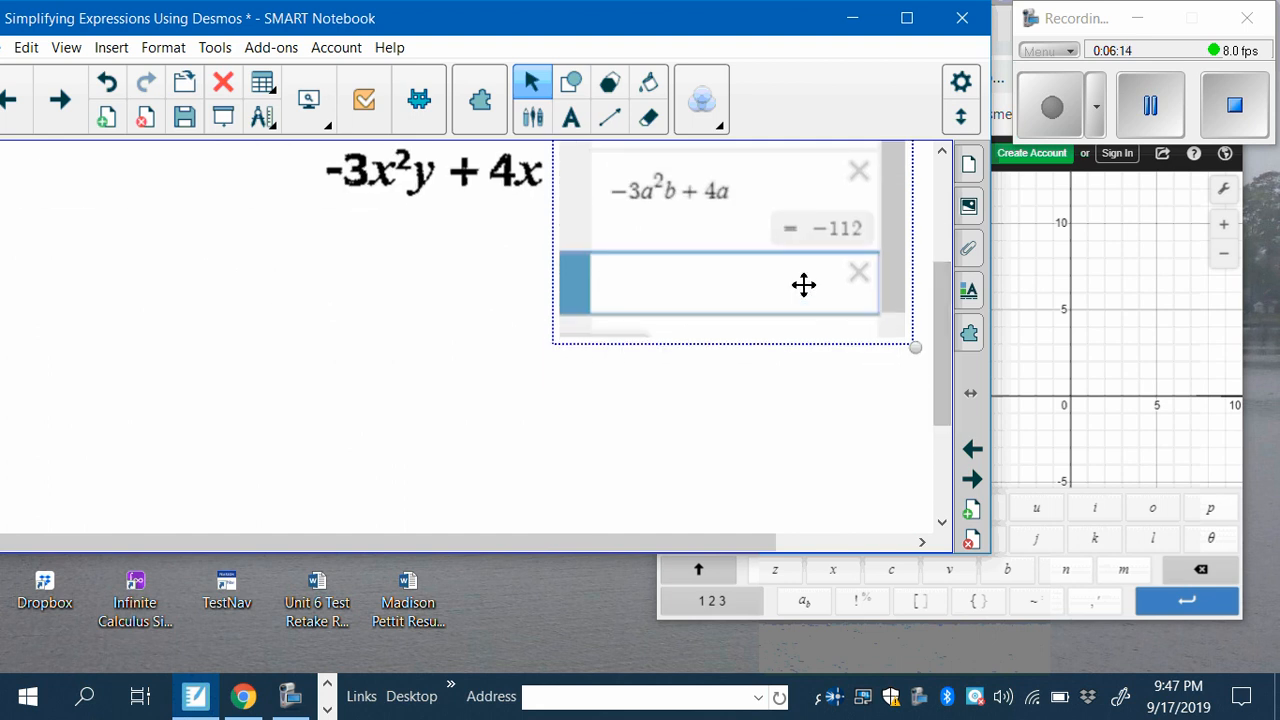
left_click_drag(804, 285, 748, 381)
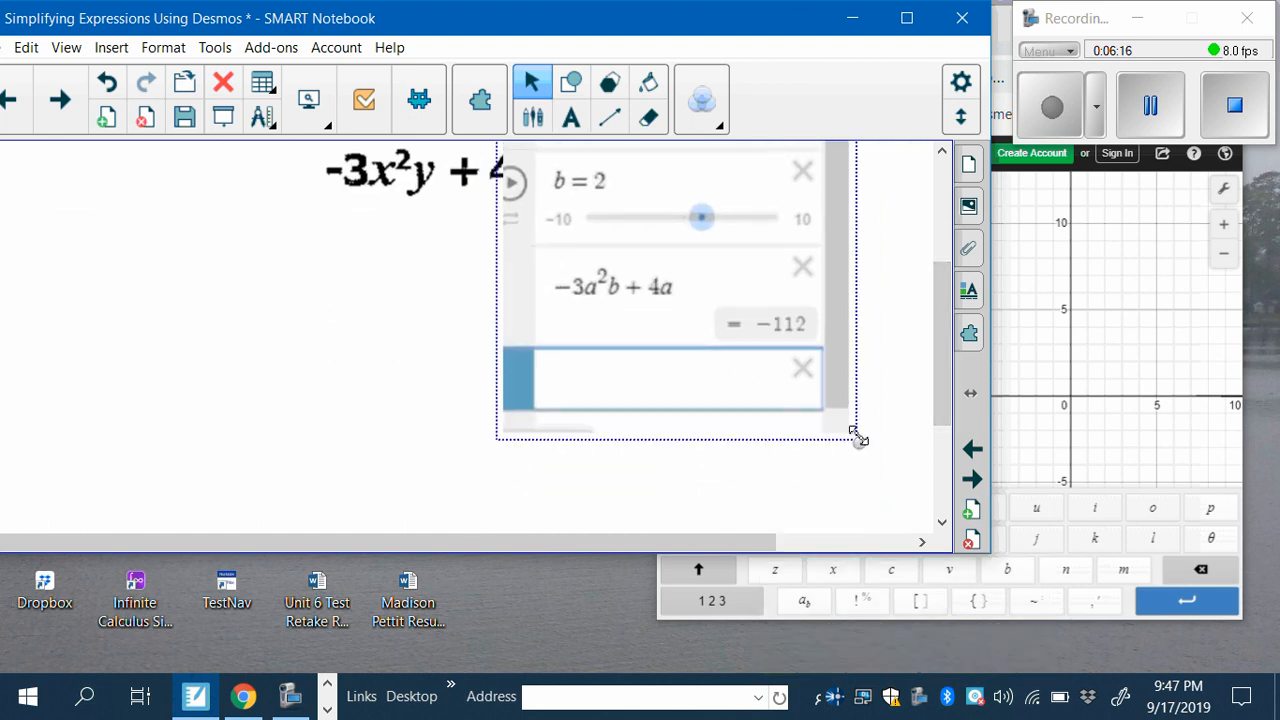
left_click_drag(858, 438, 780, 351)
left_click_drag(703, 271, 846, 345)
scroll(669, 409, "up", 3)
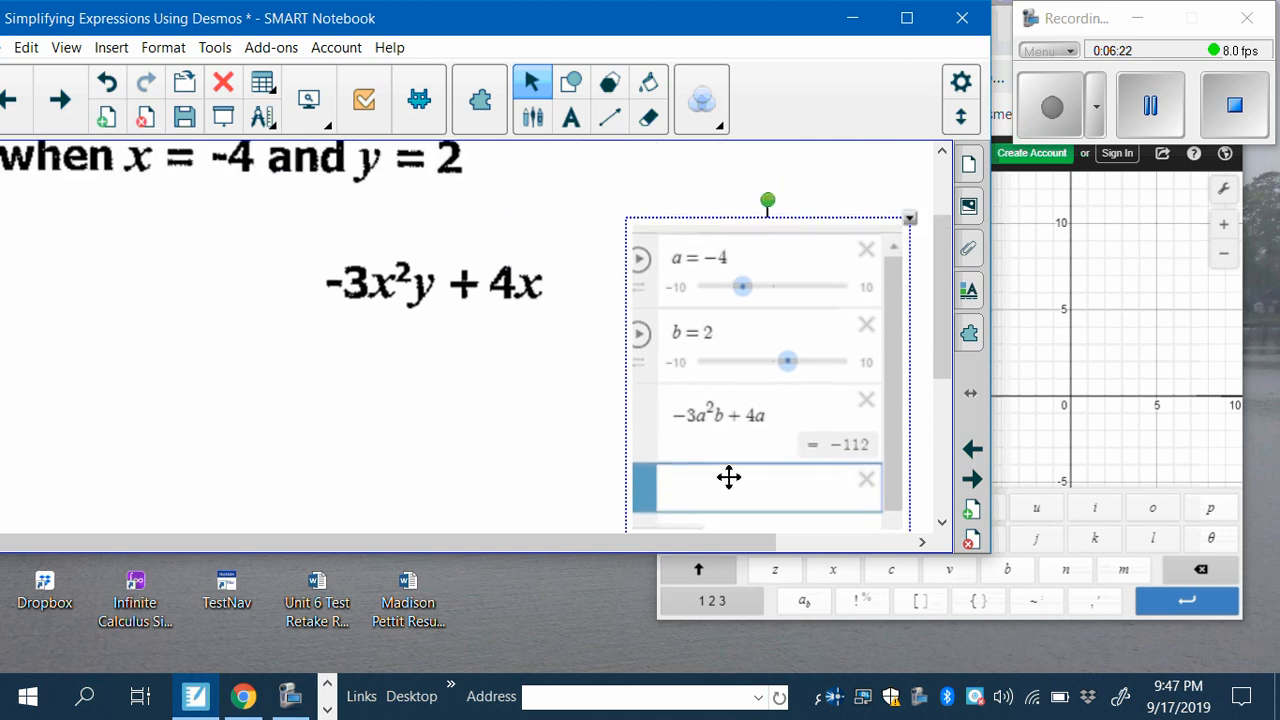
left_click_drag(803, 395, 821, 298)
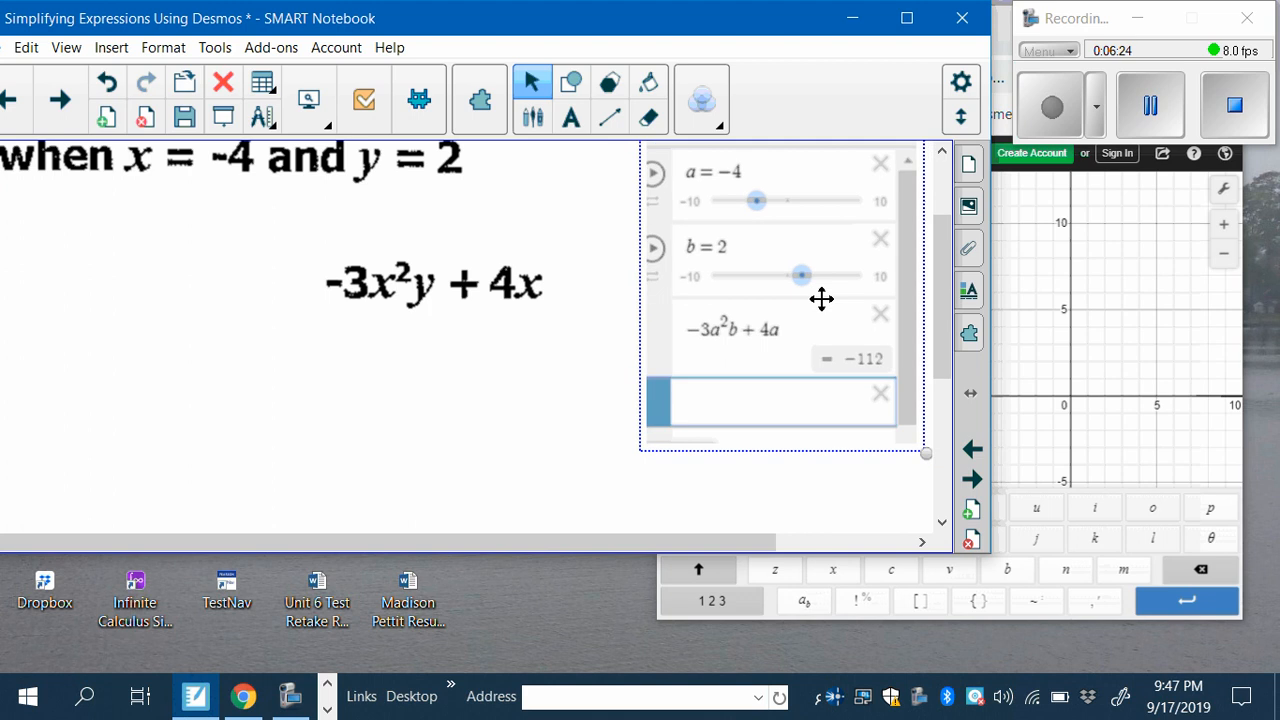
left_click(577, 388)
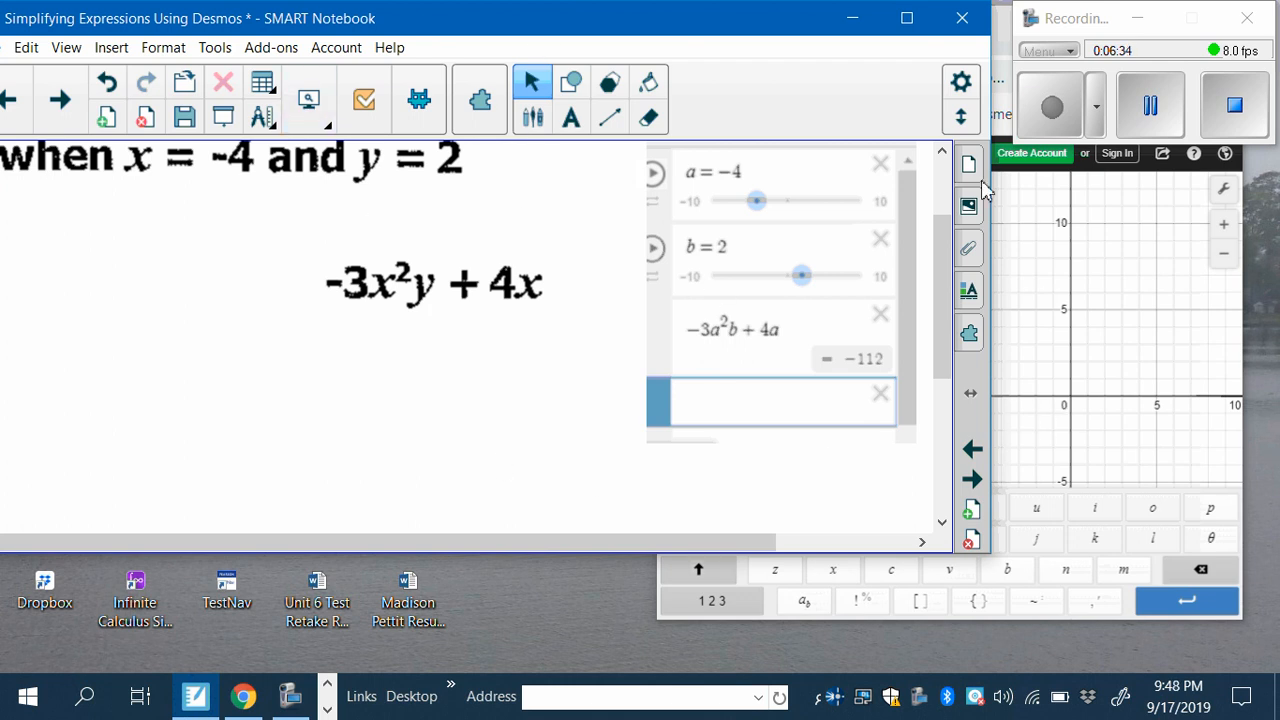
Advance to the next problem page and reposition the SMART Notebook window so the whole fraction problem shows
left_click(62, 110)
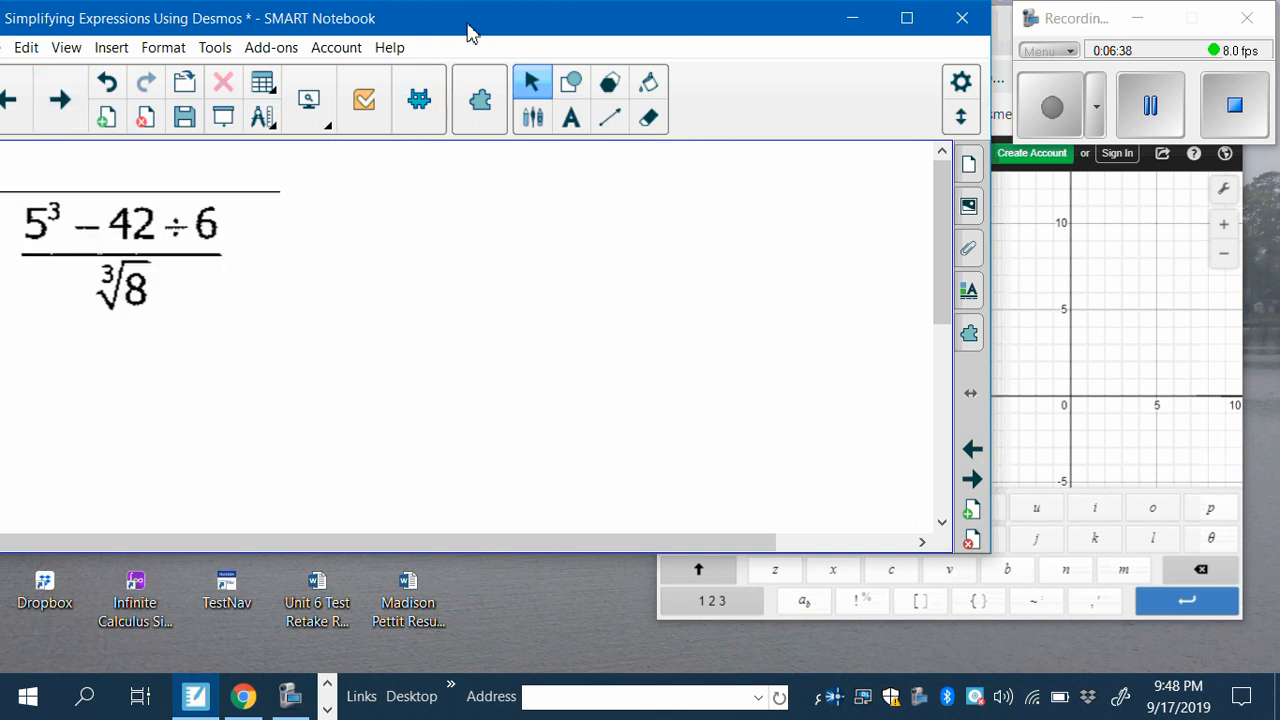
left_click_drag(620, 91, 648, 108)
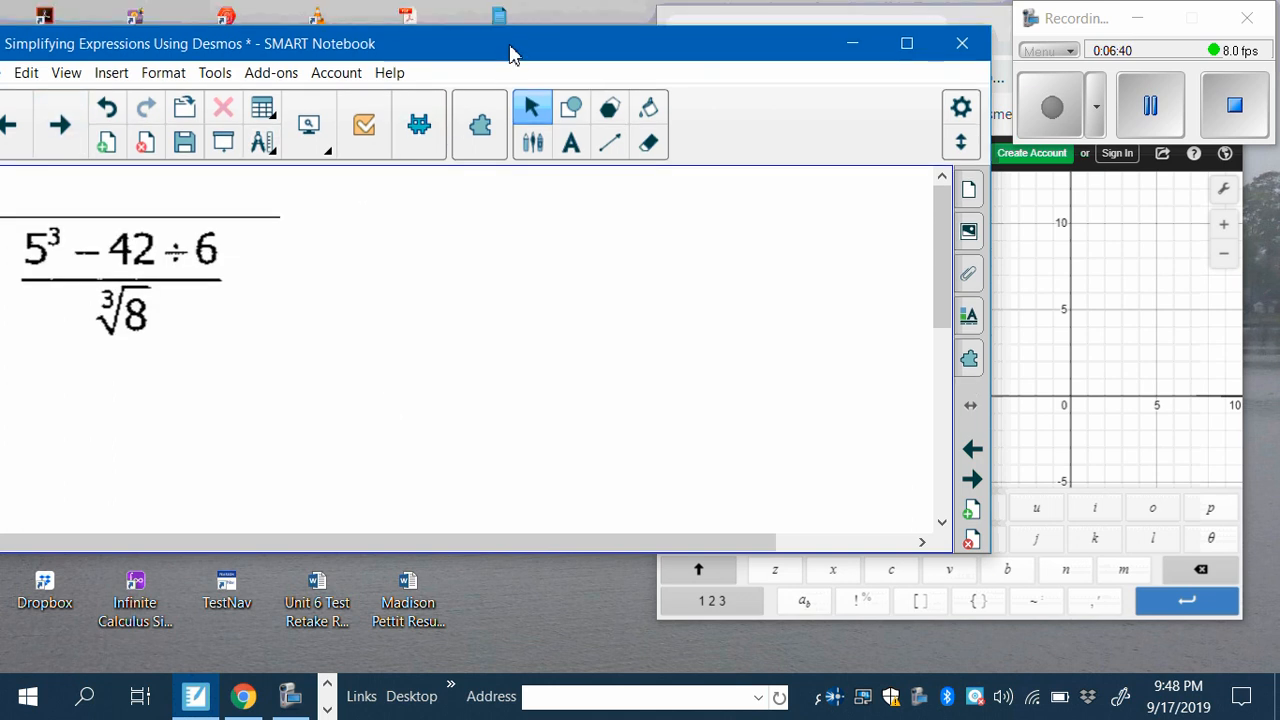
left_click_drag(510, 55, 623, 67)
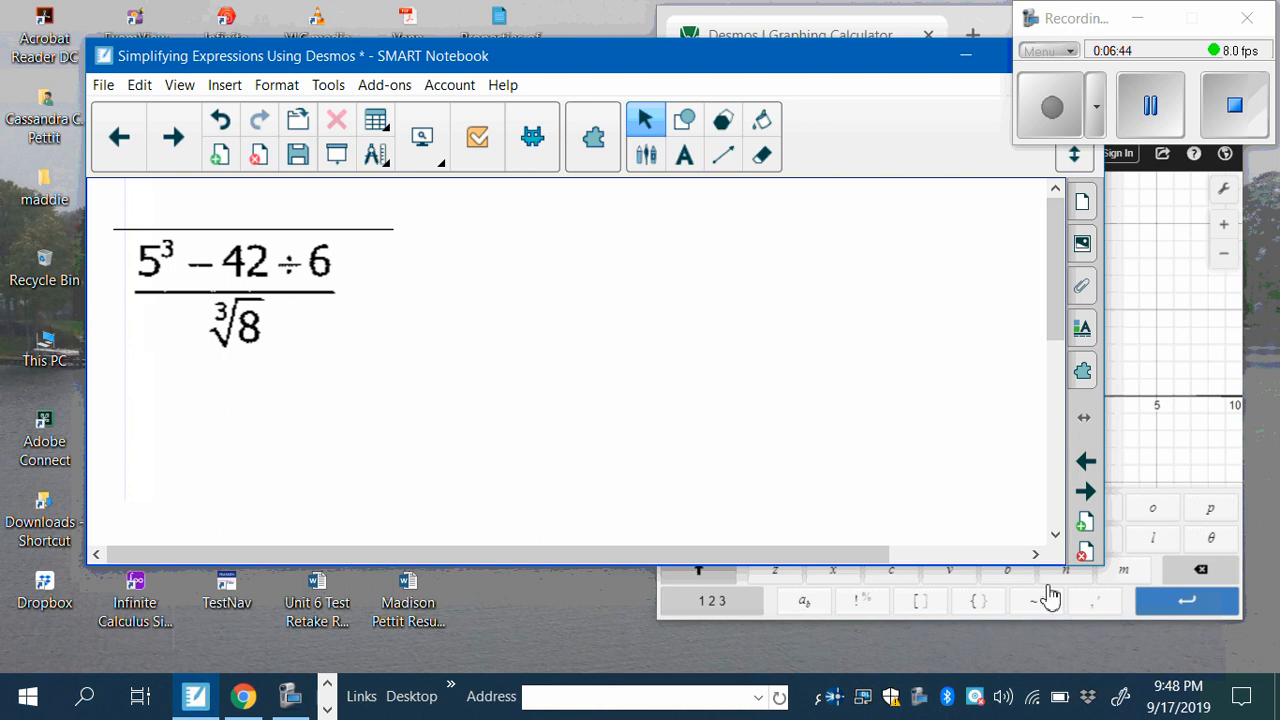
Switch to Desmos and delete the −3a²b + 4a expression along with the definitions of b and a
left_click(1162, 414)
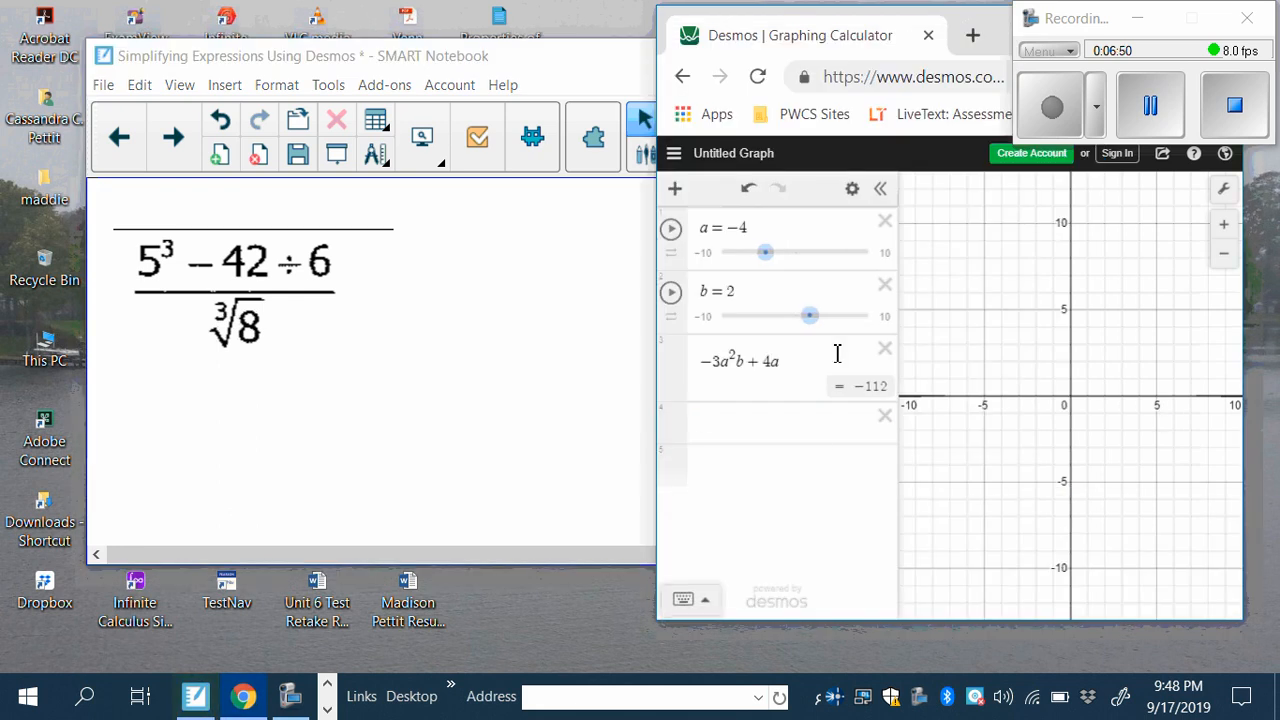
left_click(885, 349)
left_click(885, 286)
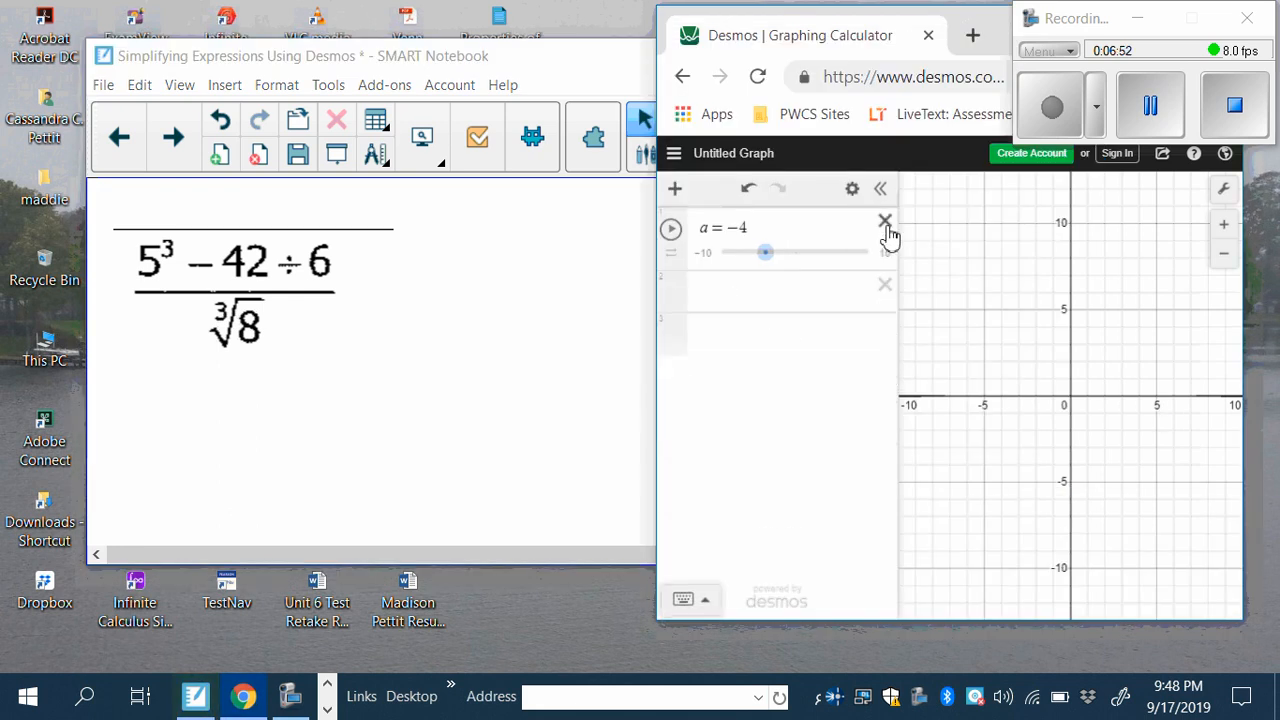
left_click(885, 222)
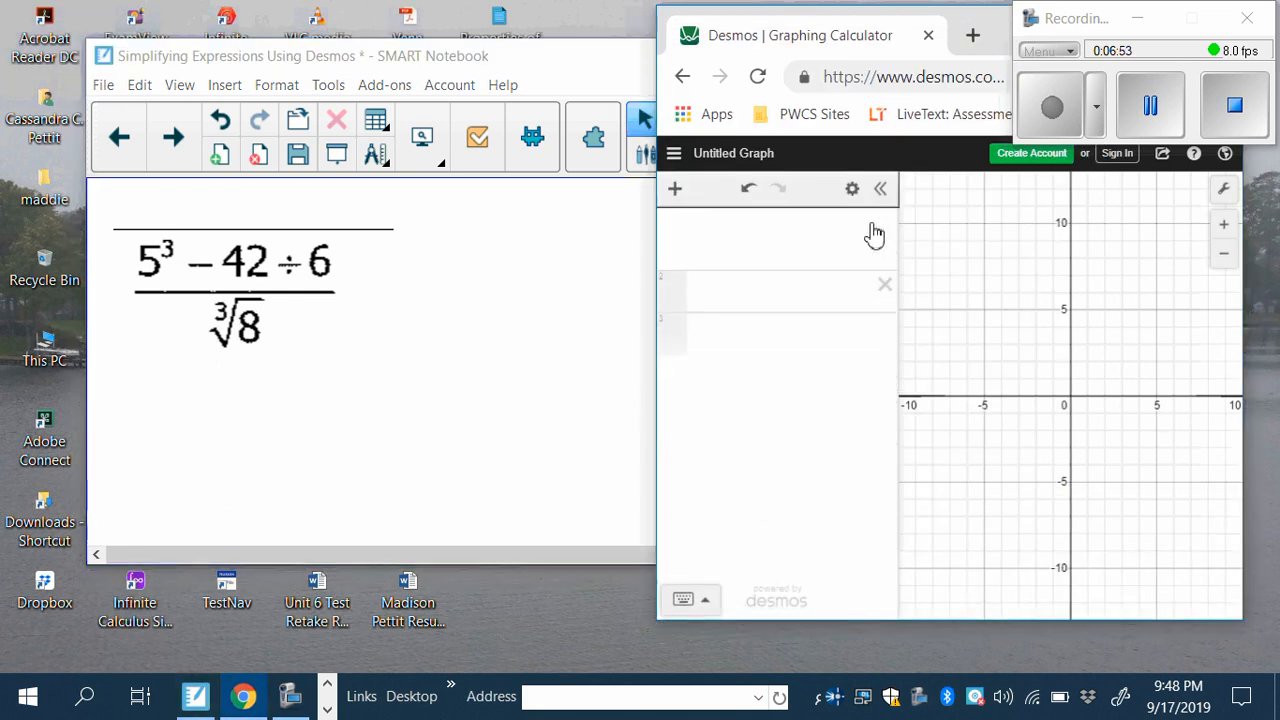
Start a fraction in the empty Desmos expression line and enter 5³ − 42/6 as its numerator
left_click(684, 600)
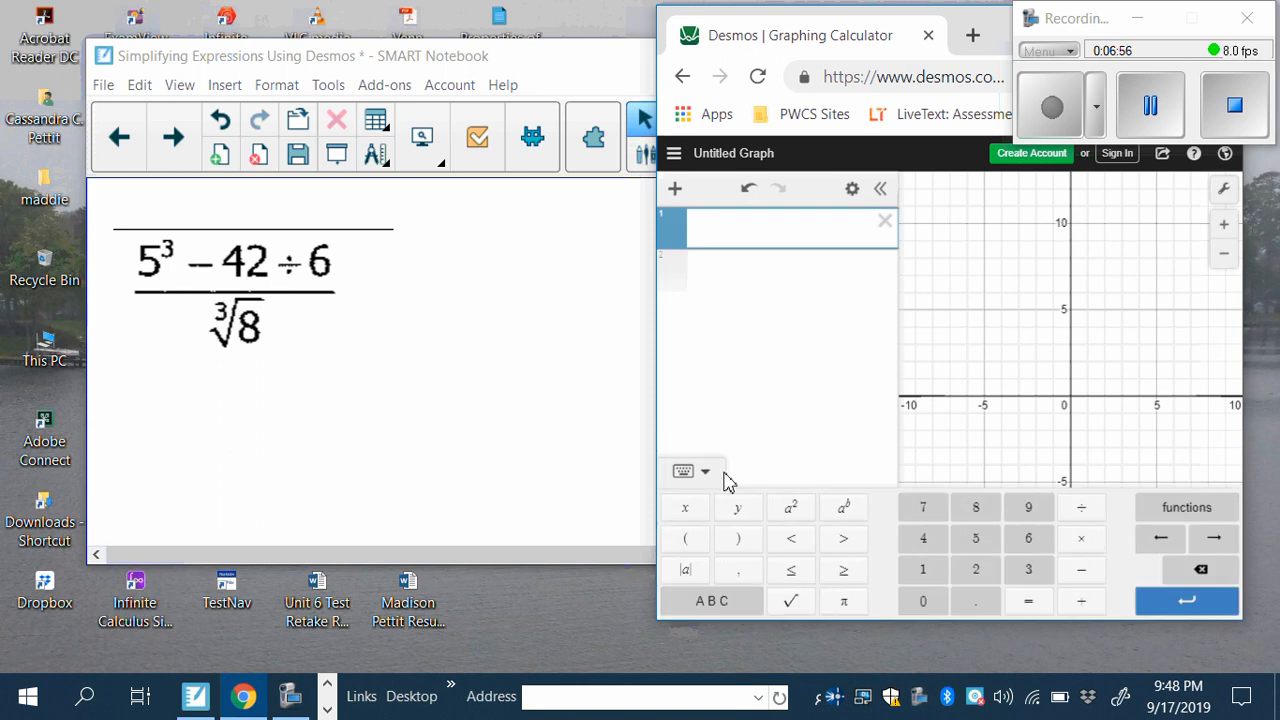
left_click(1083, 514)
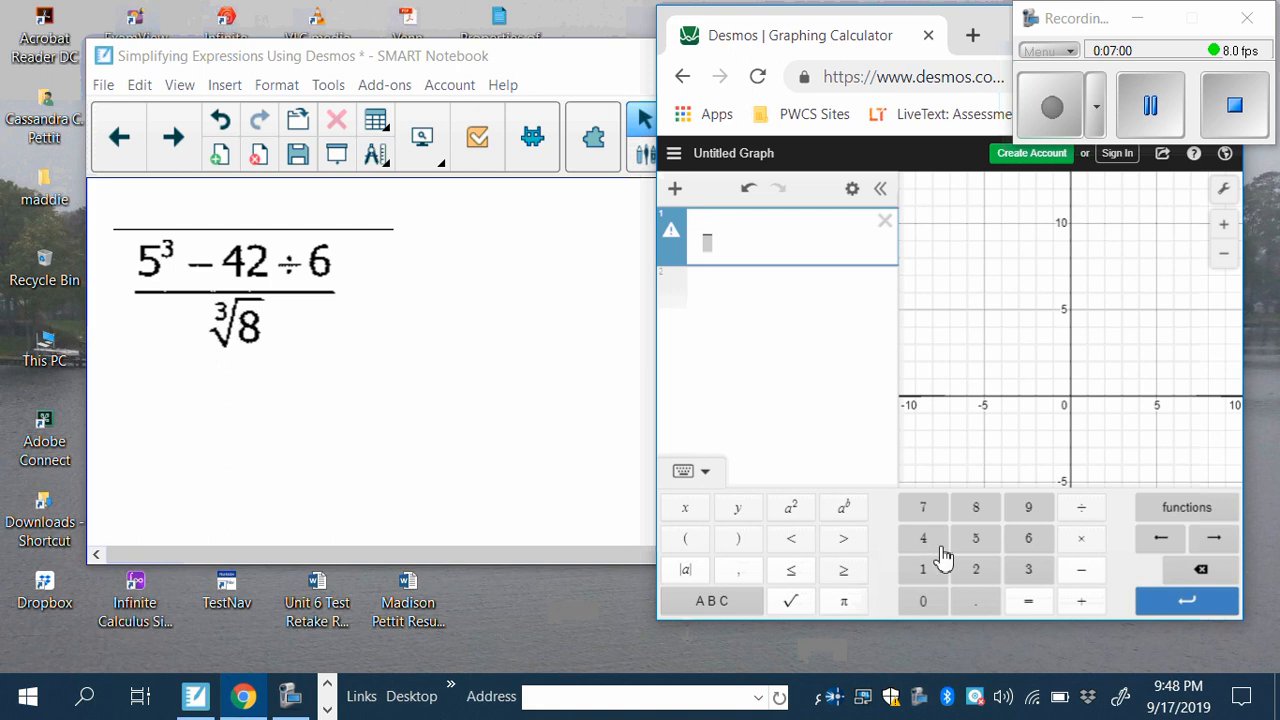
left_click(978, 546)
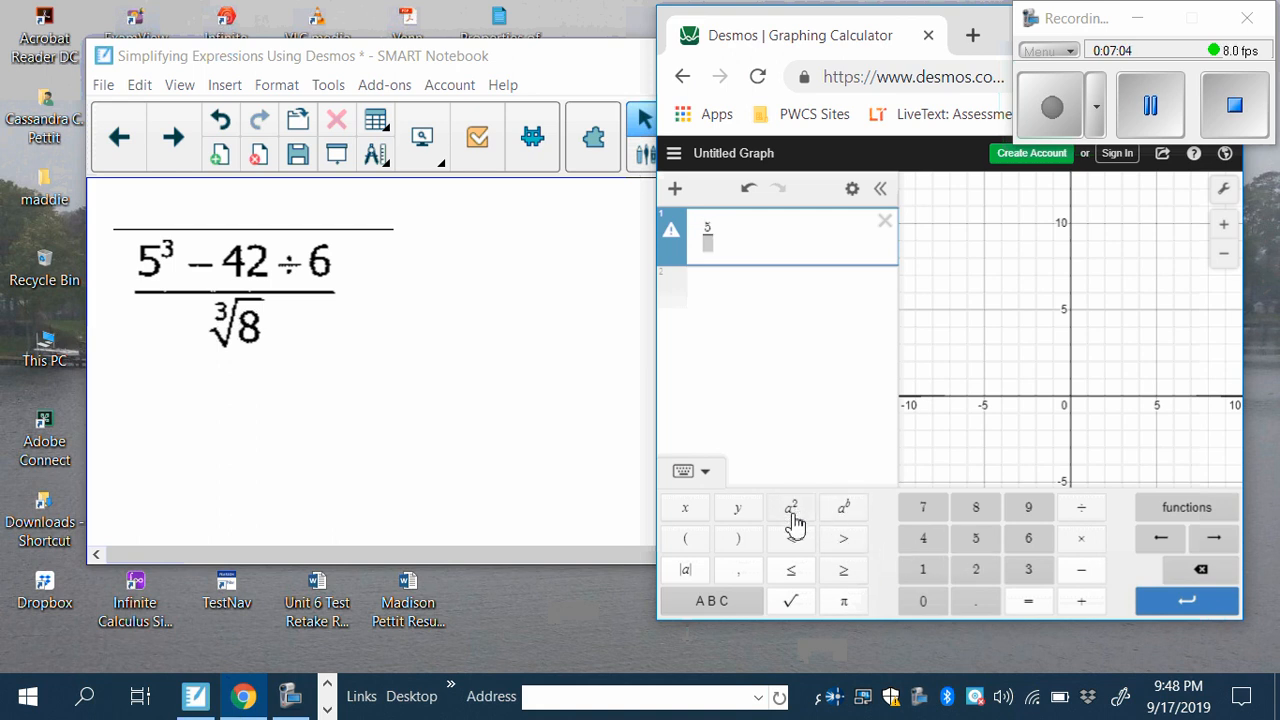
left_click(846, 508)
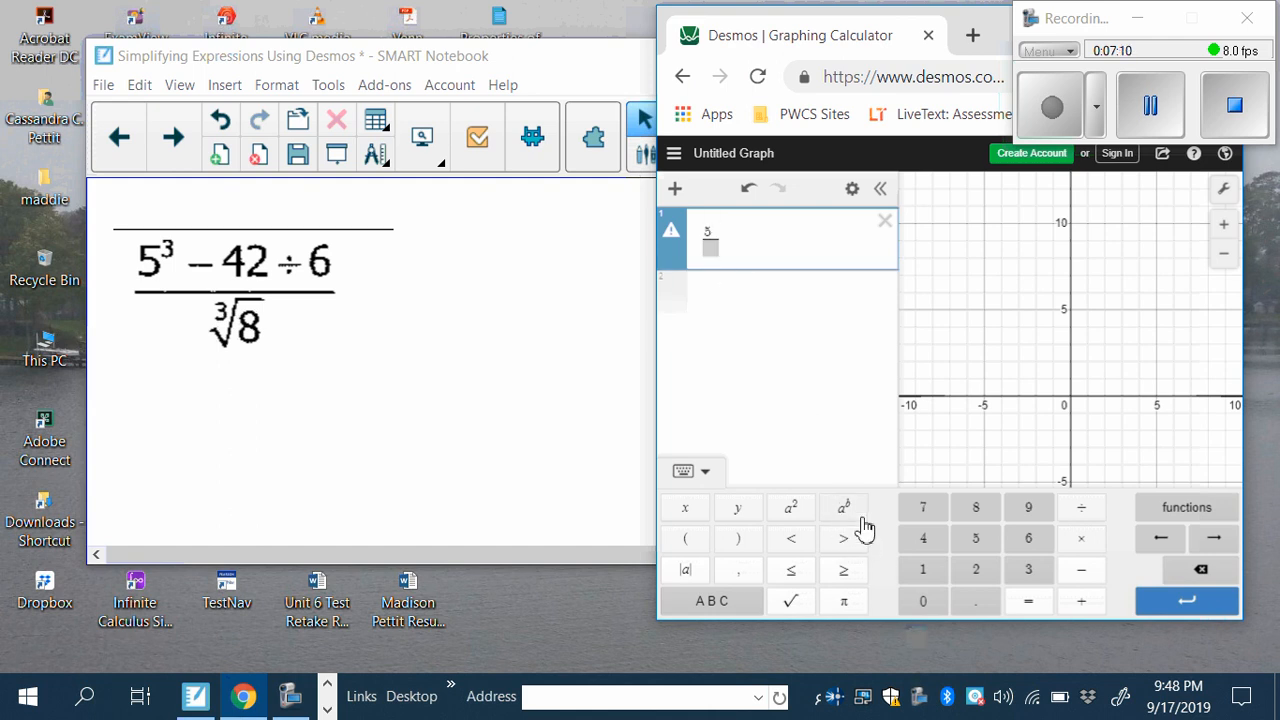
left_click(1028, 580)
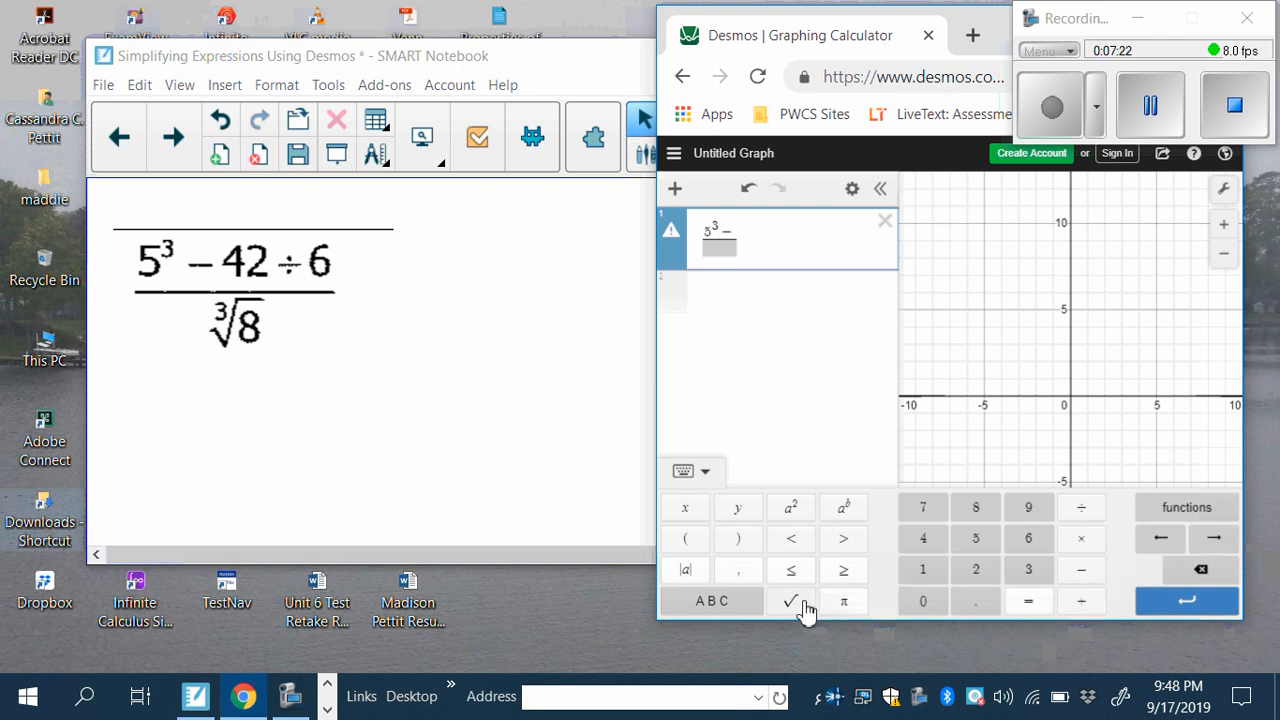
left_click(924, 545)
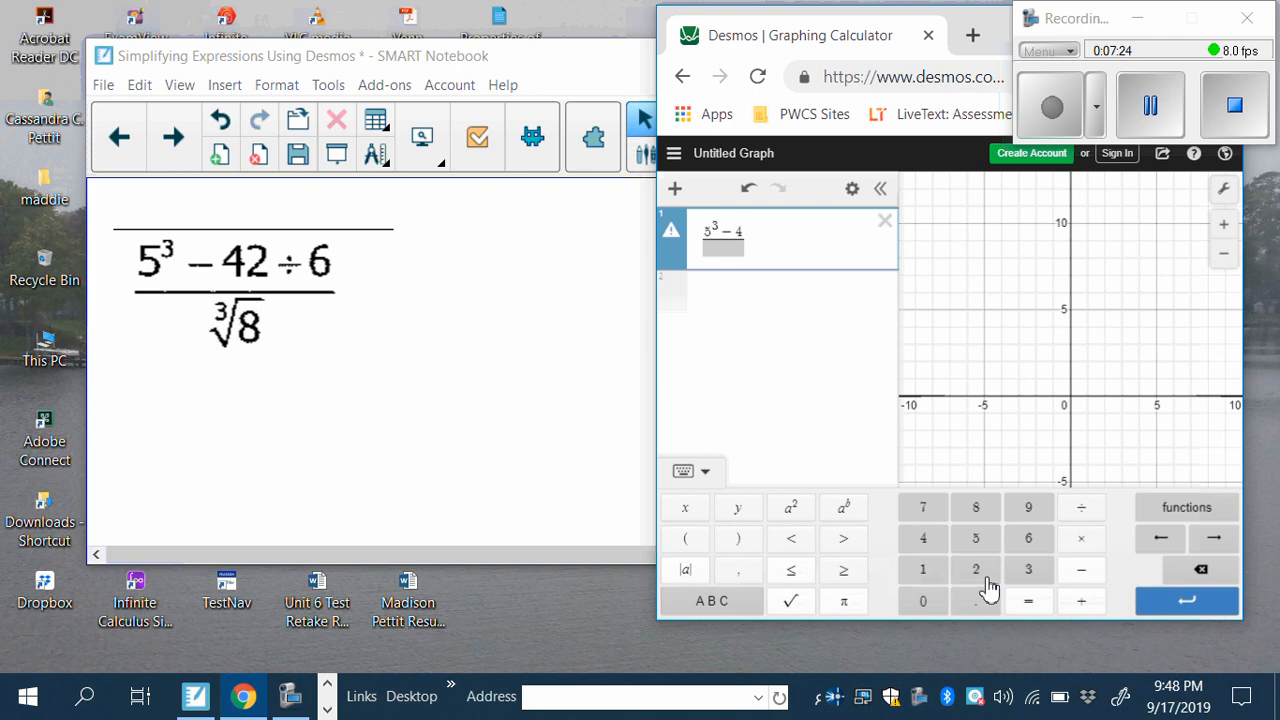
left_click(979, 573)
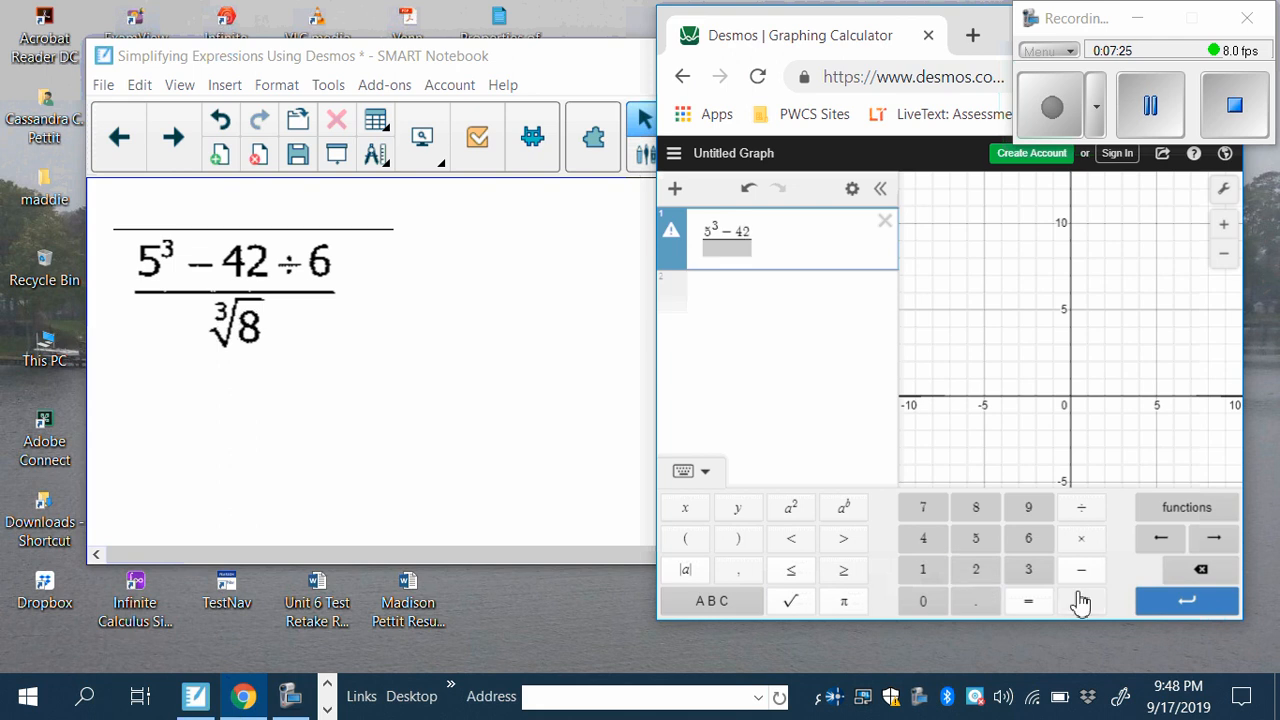
left_click(1086, 512)
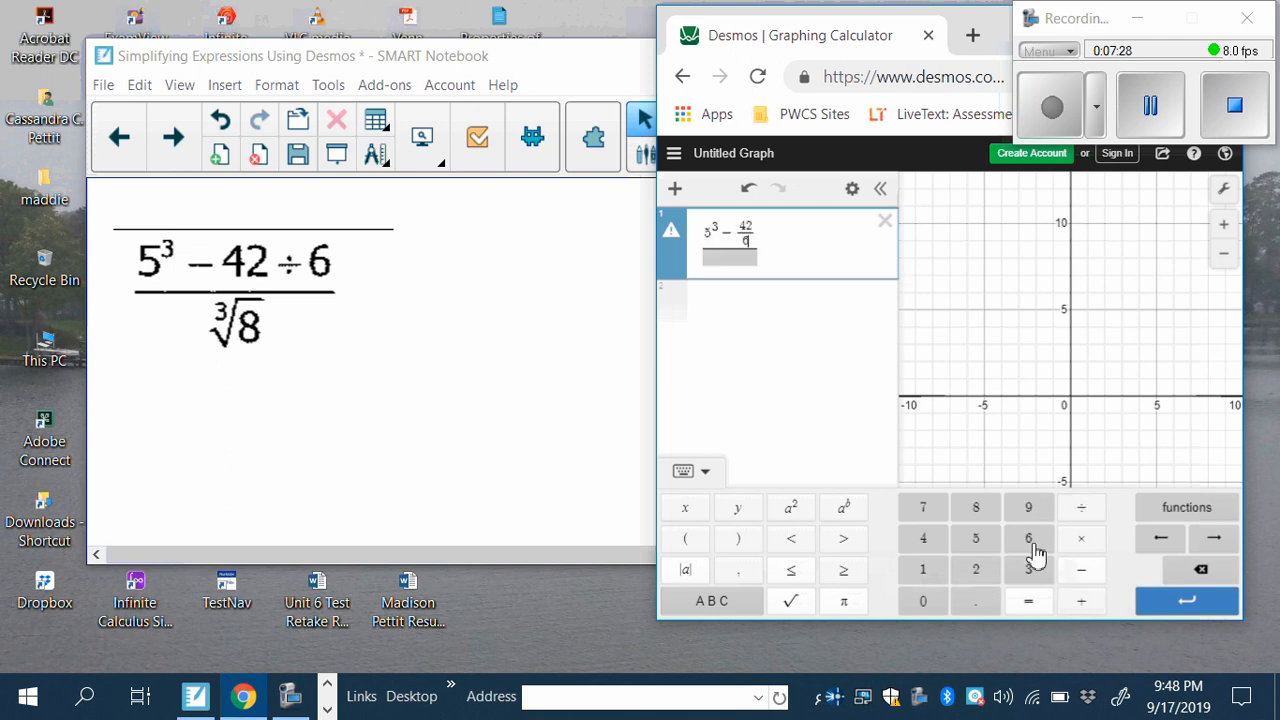
Enter the cube root of 8 as the denominator of the fraction
left_click(717, 258)
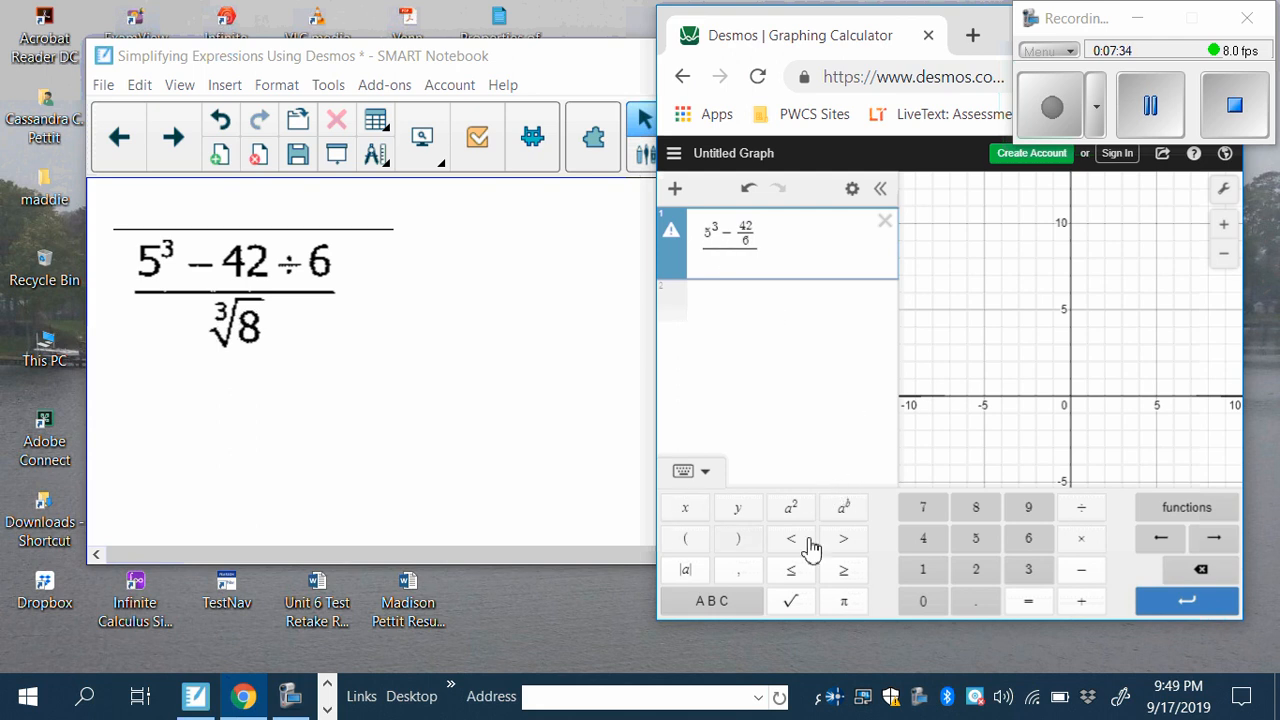
left_click(1184, 510)
left_click(1137, 402)
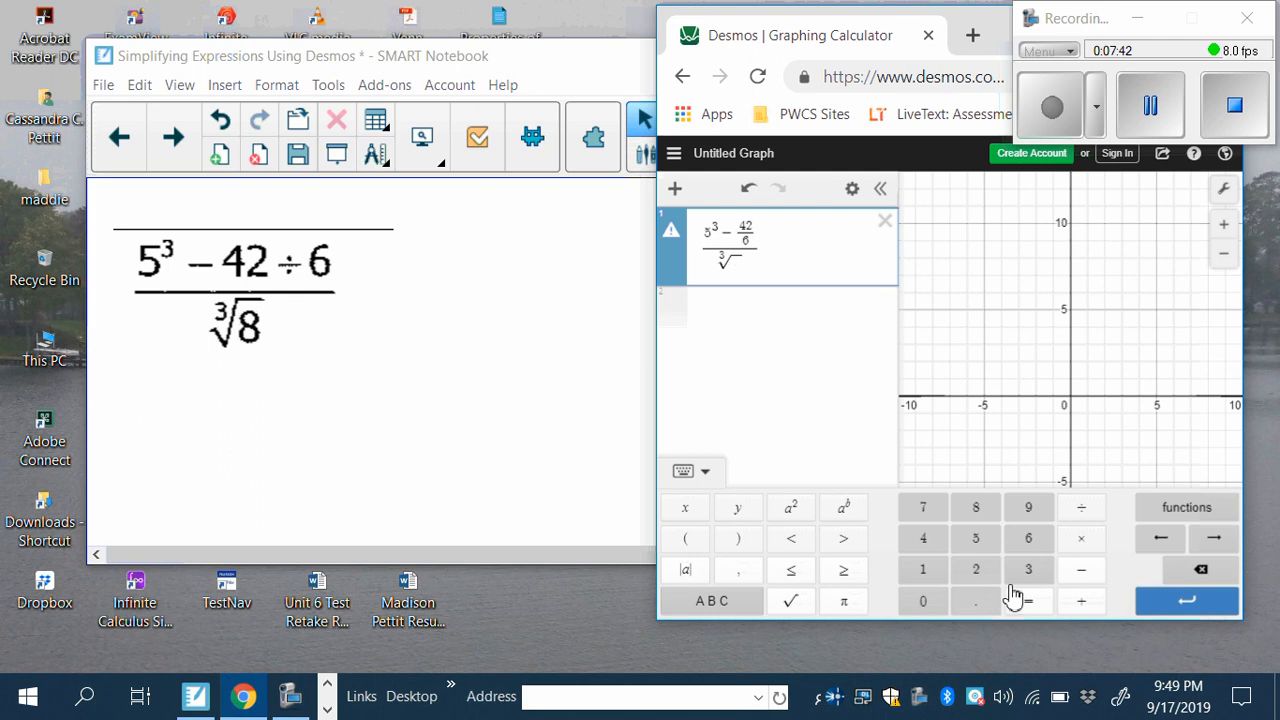
left_click(975, 509)
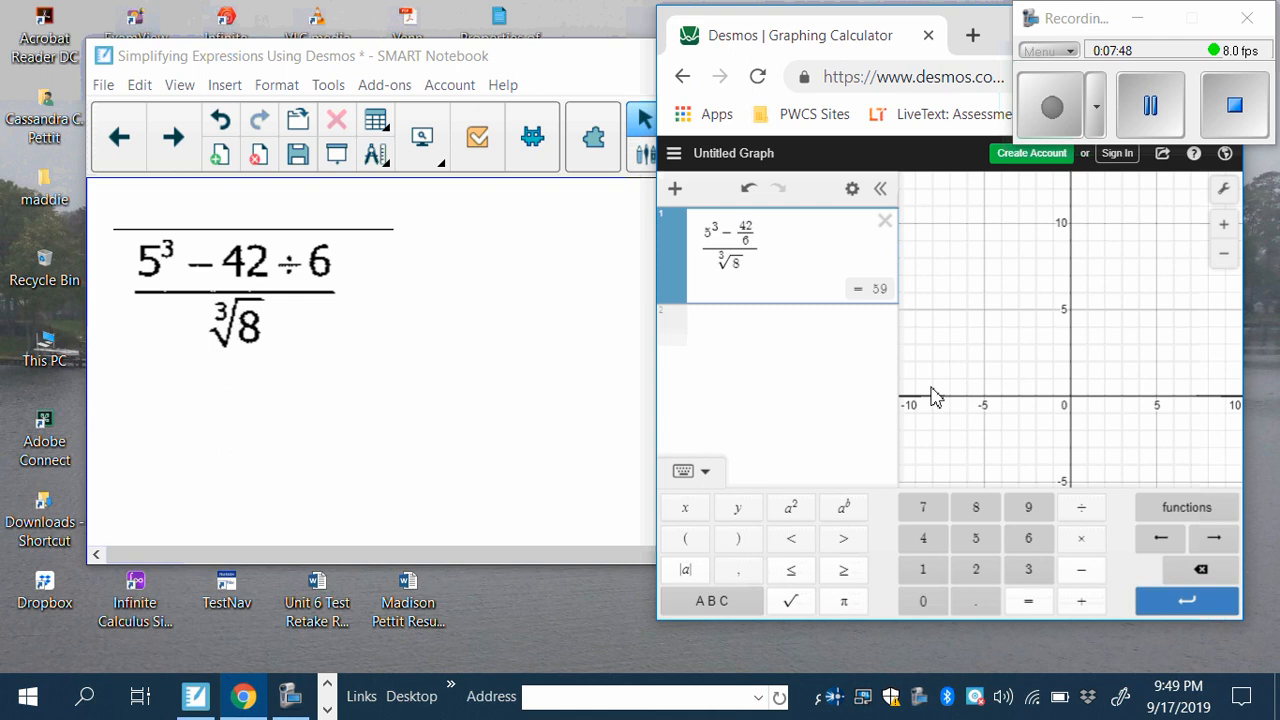
Capture the area of the Desmos expression list containing the fraction and its result with the SMART Capture tool
left_click(327, 710)
left_click(327, 710)
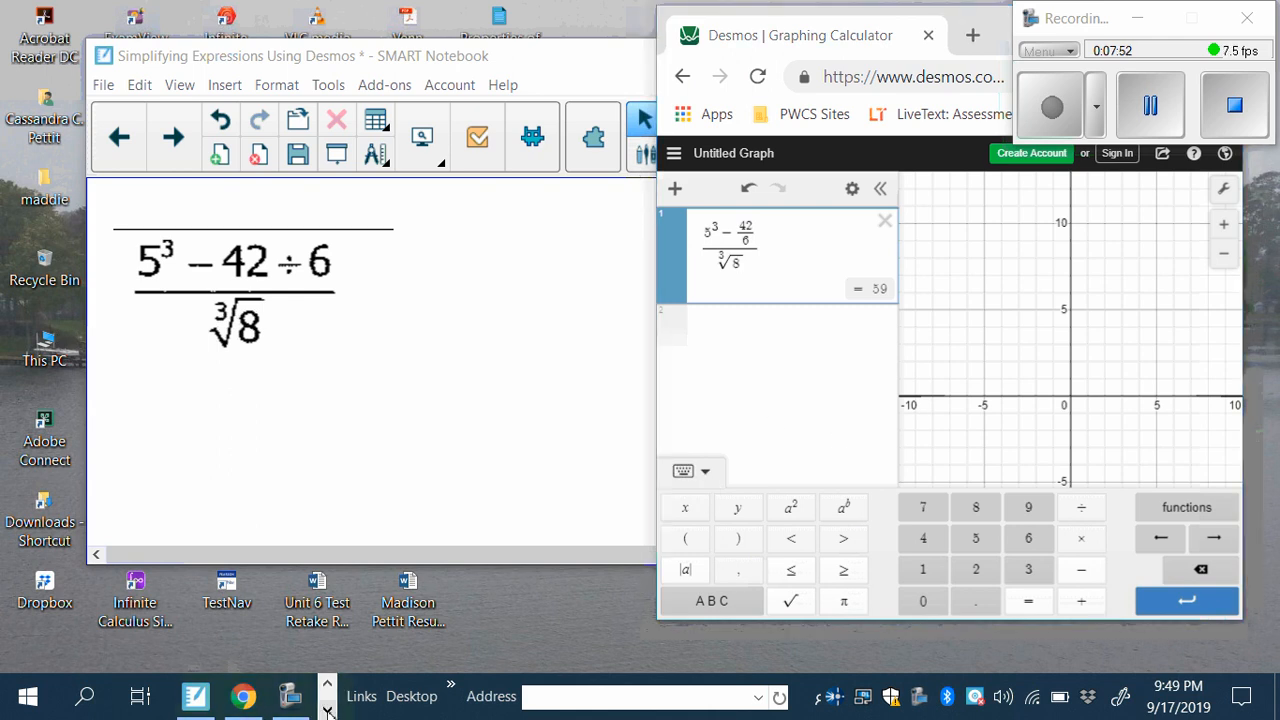
left_click(222, 702)
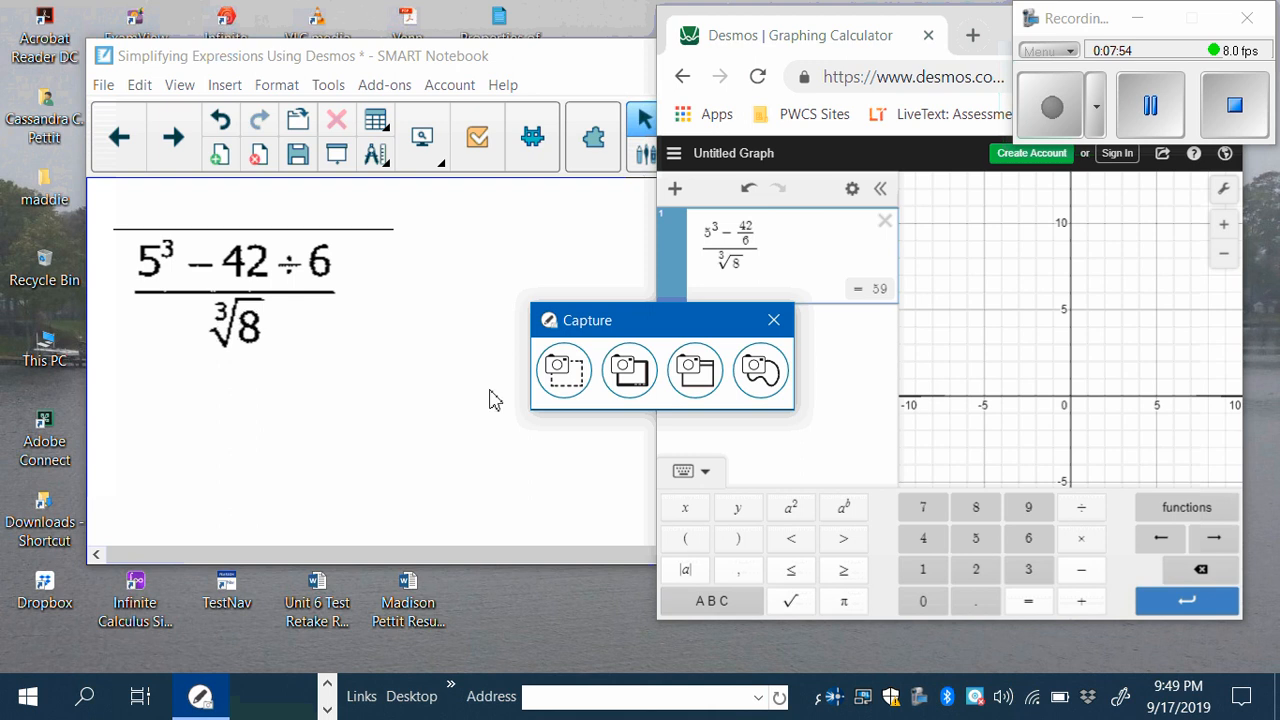
left_click(563, 370)
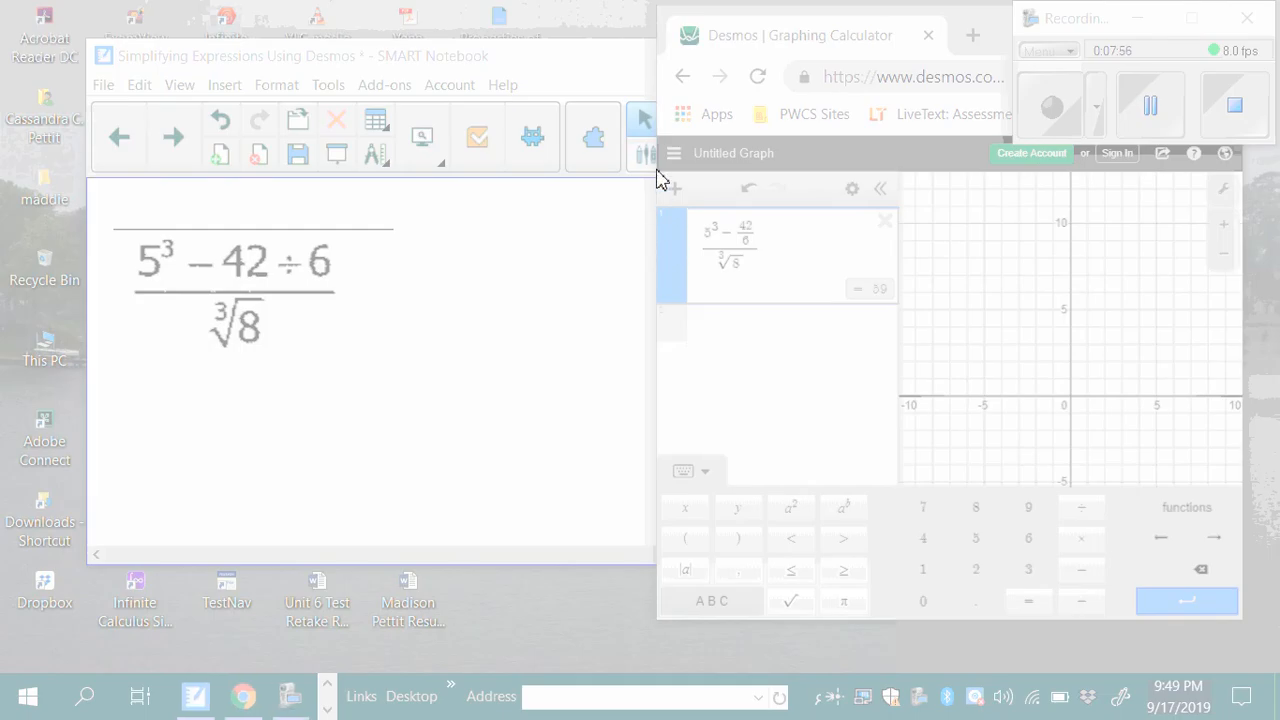
left_click_drag(657, 168, 920, 345)
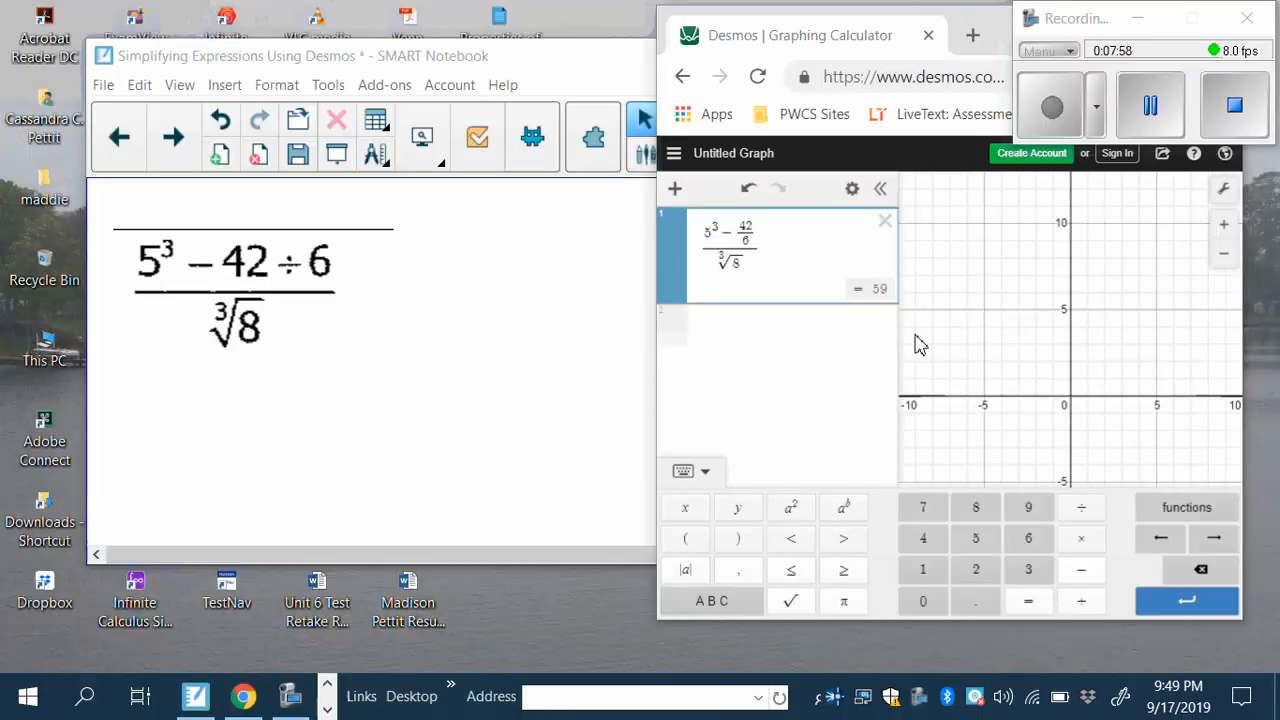
Switch to SMART Notebook, paste the Desmos capture and place it to the right of the 5³ − 42 ÷ 6 fraction problem
left_click(600, 447)
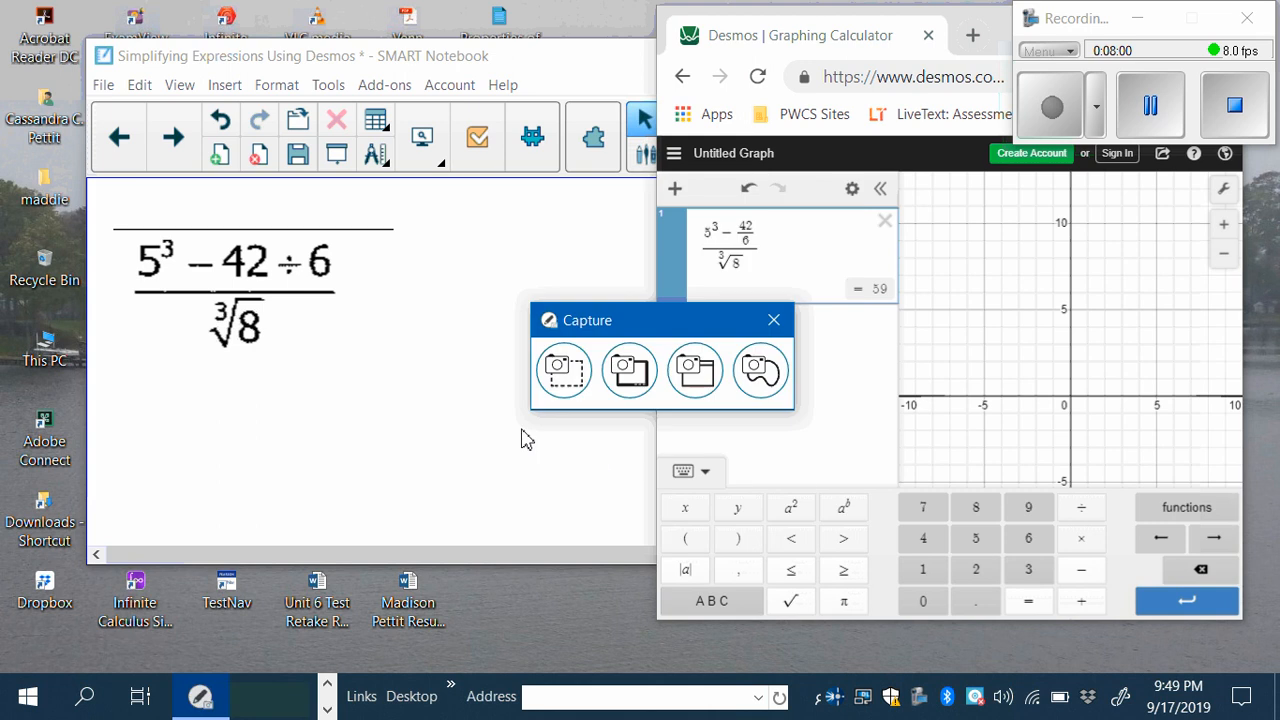
right_click(469, 256)
left_click(522, 263)
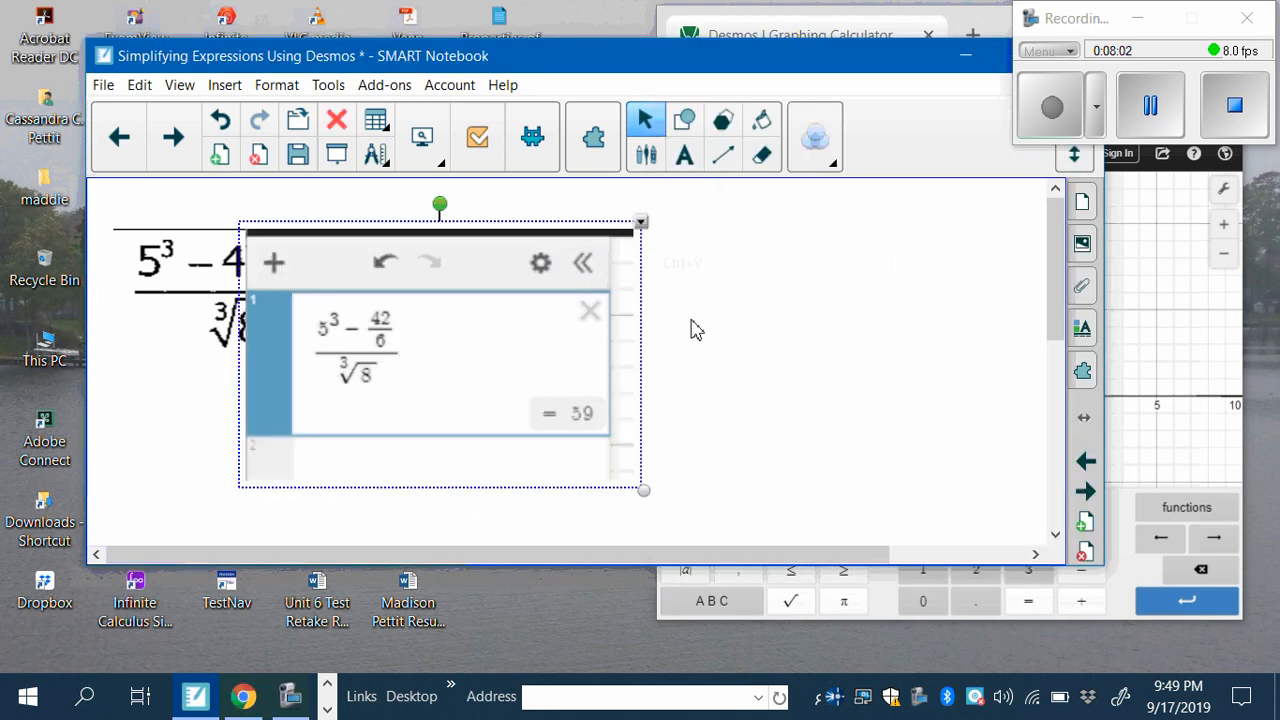
left_click_drag(415, 326, 700, 306)
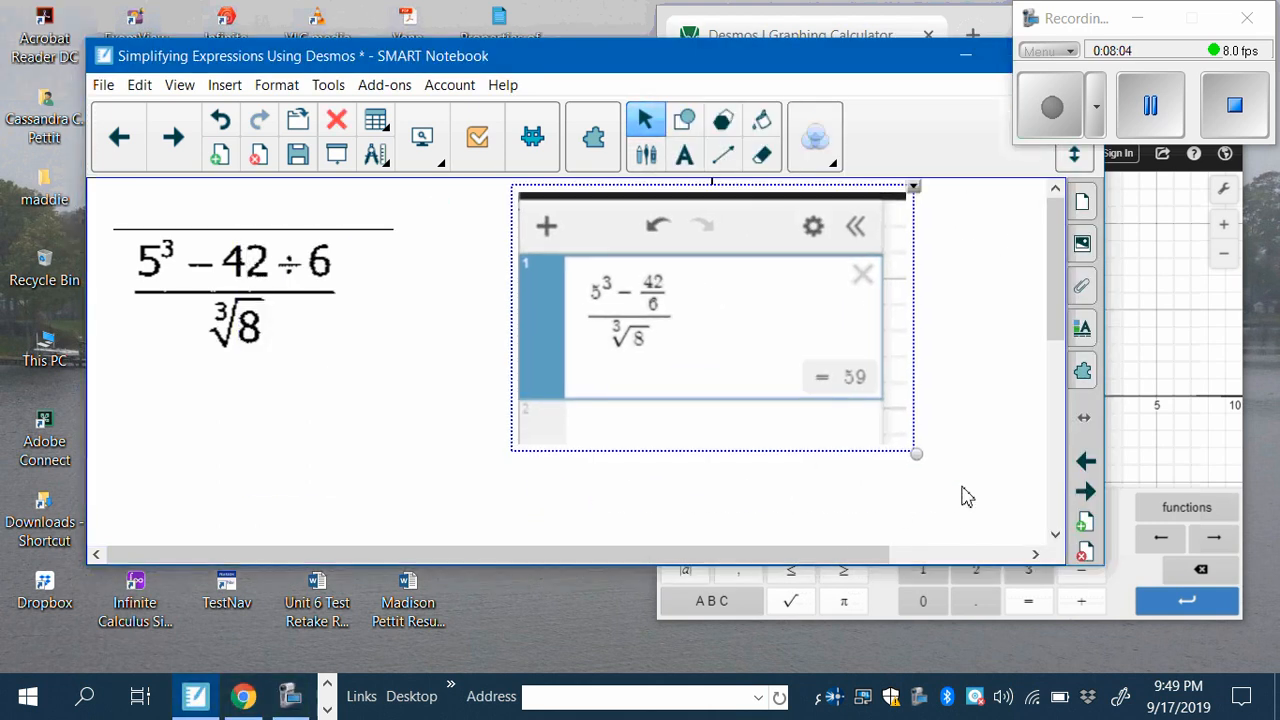
Switch to Desmos to delete the fraction expression, and return to SMART Notebook to advance to the next problem page
left_click(1005, 512)
left_click(1189, 418)
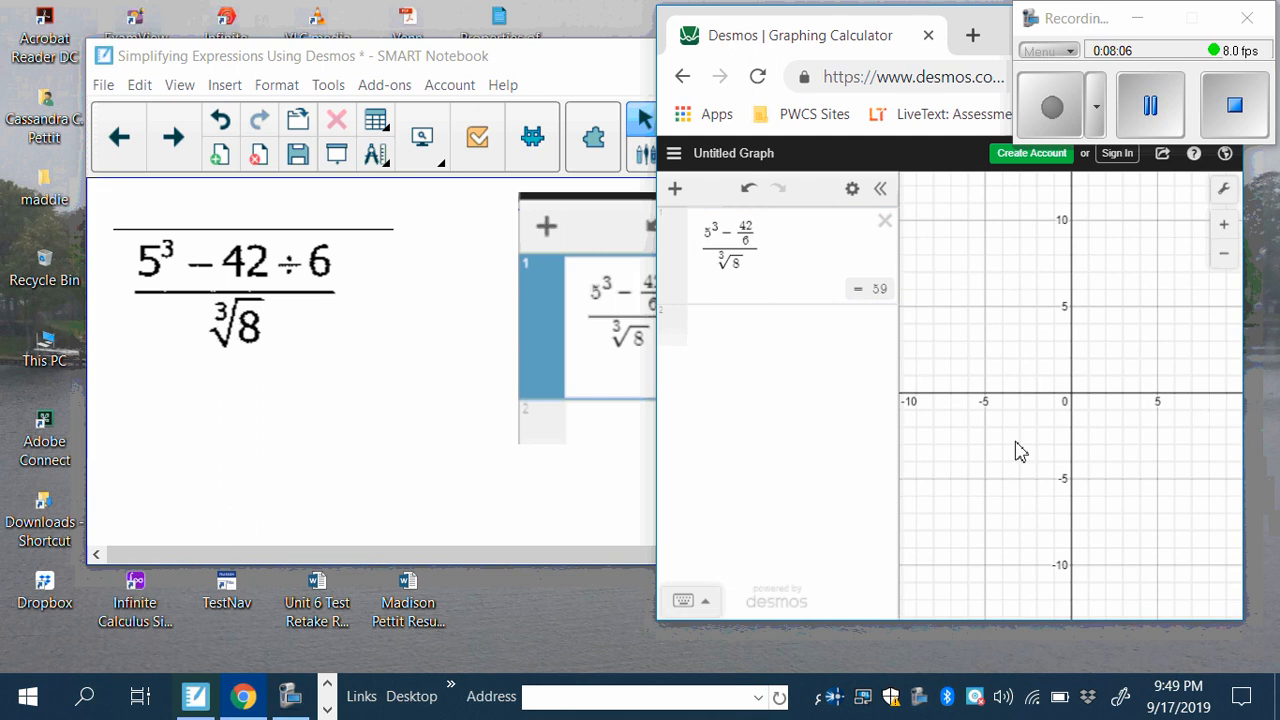
left_click(886, 221)
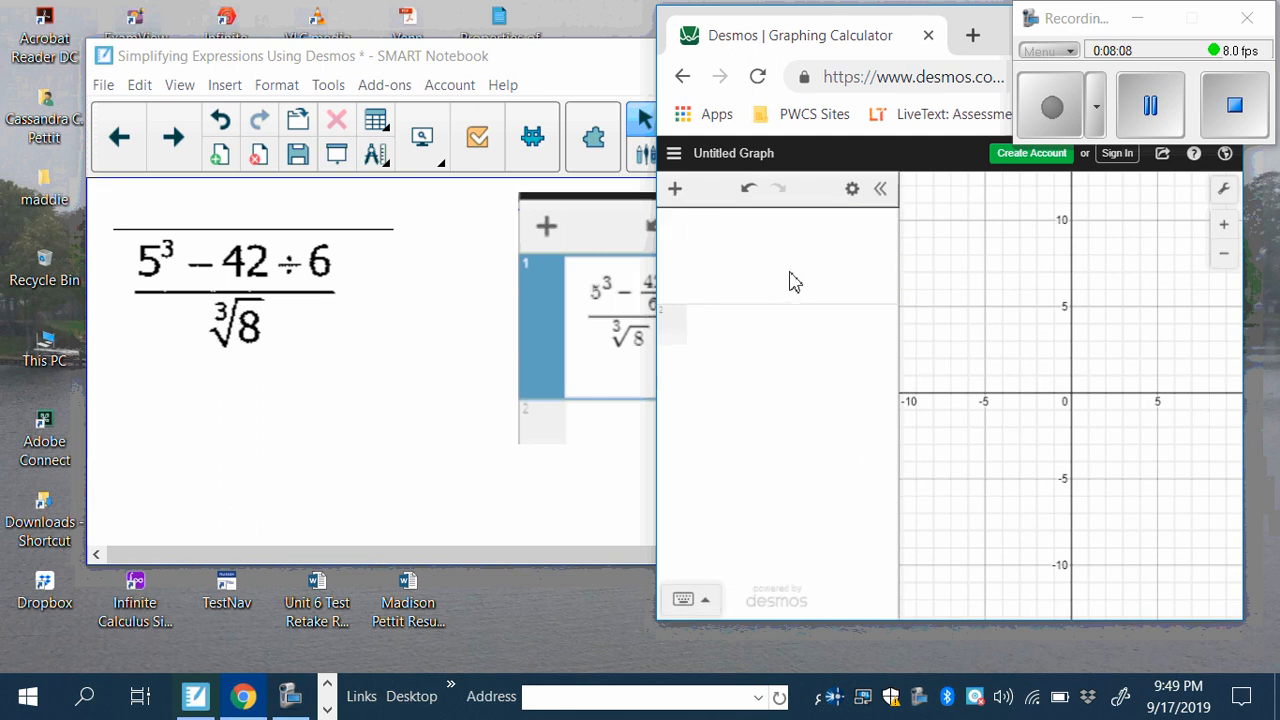
left_click(392, 428)
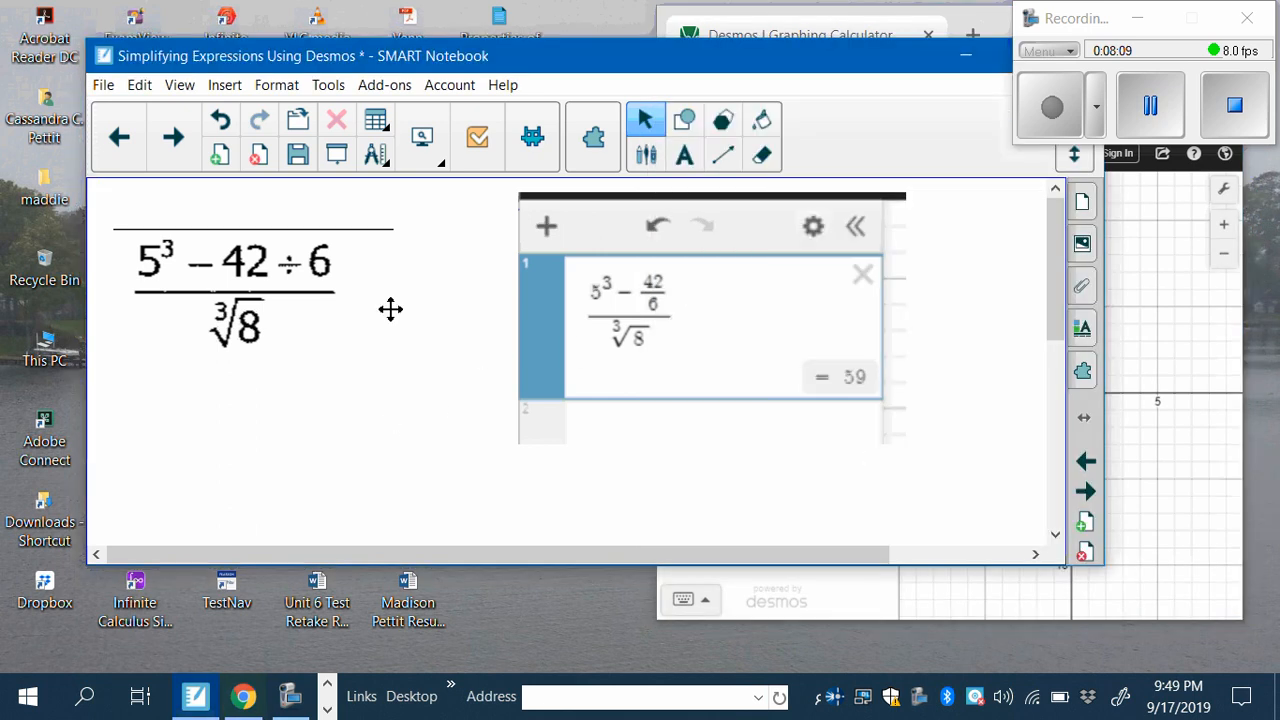
left_click(173, 136)
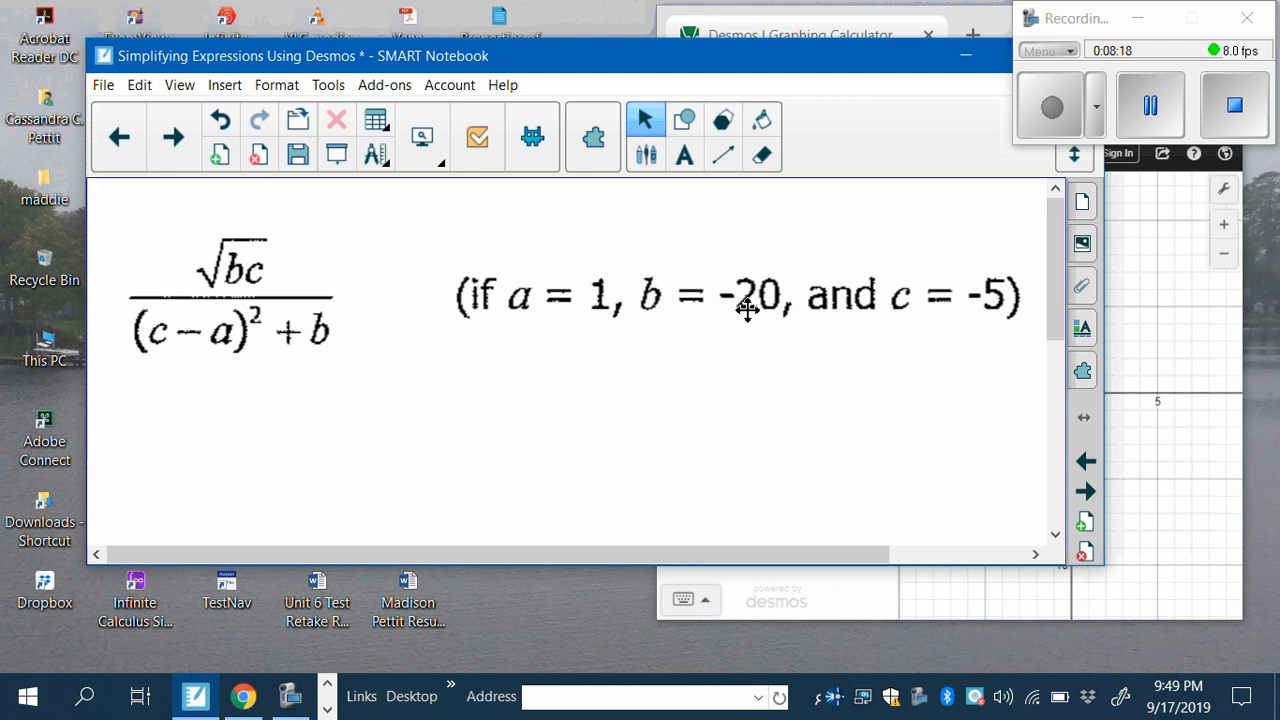
Switch to Desmos, define a = 1 in the first expression line and start a new line below it
left_click(773, 605)
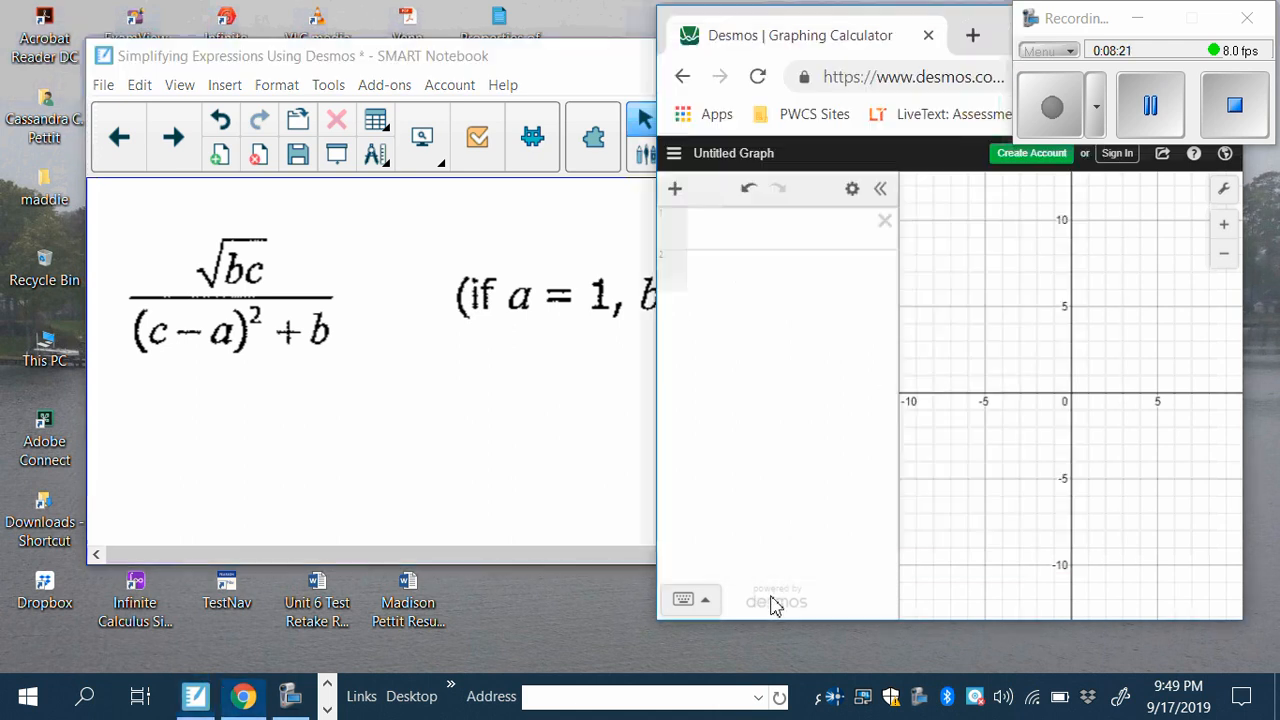
left_click(684, 600)
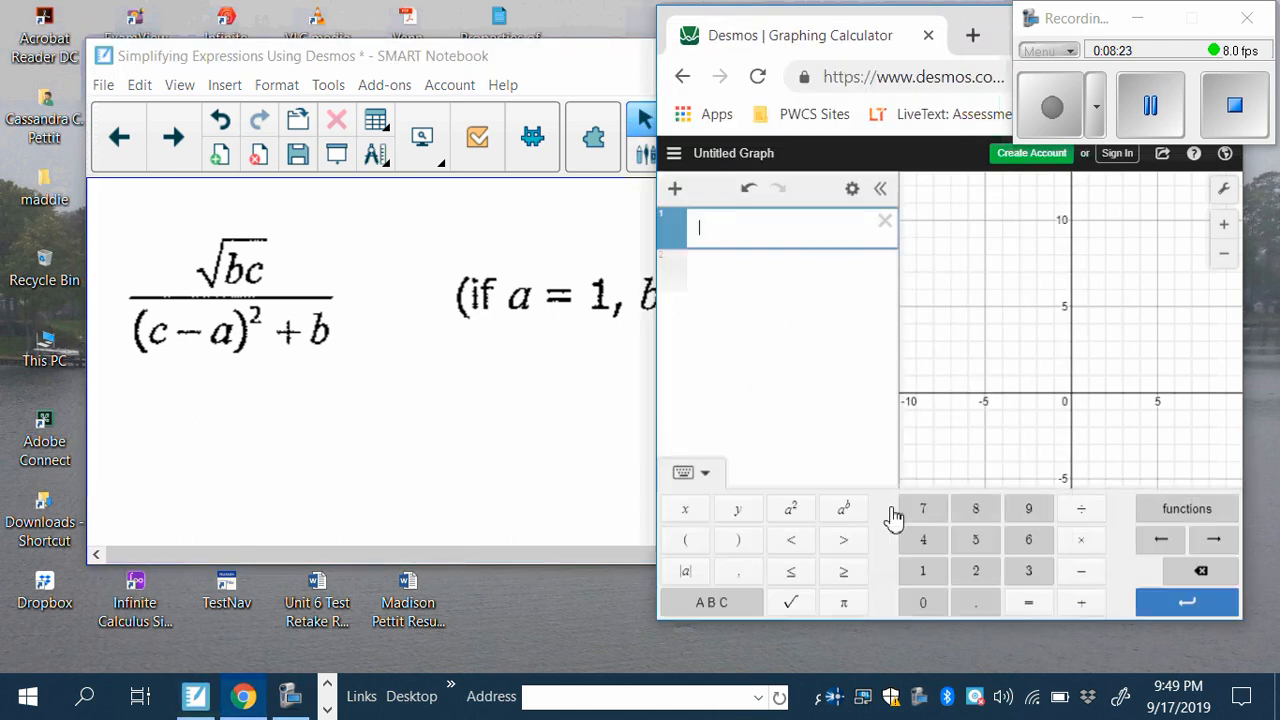
left_click(691, 612)
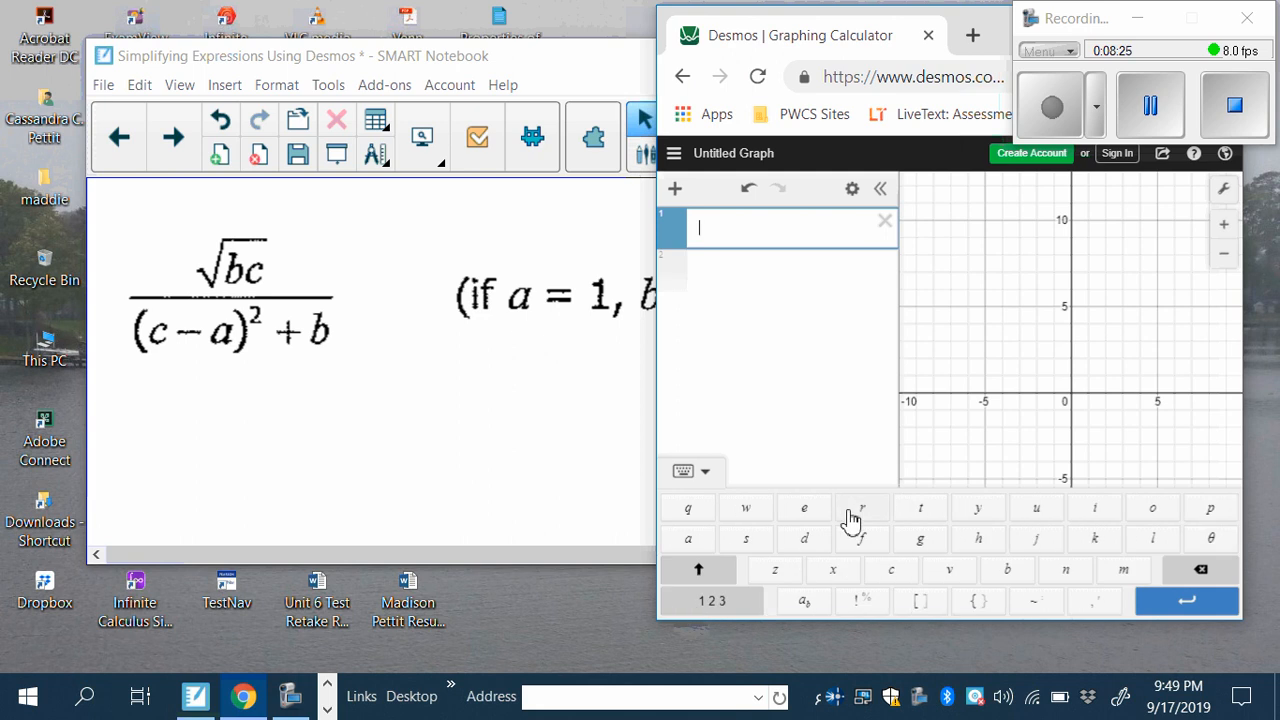
left_click(682, 541)
left_click(713, 605)
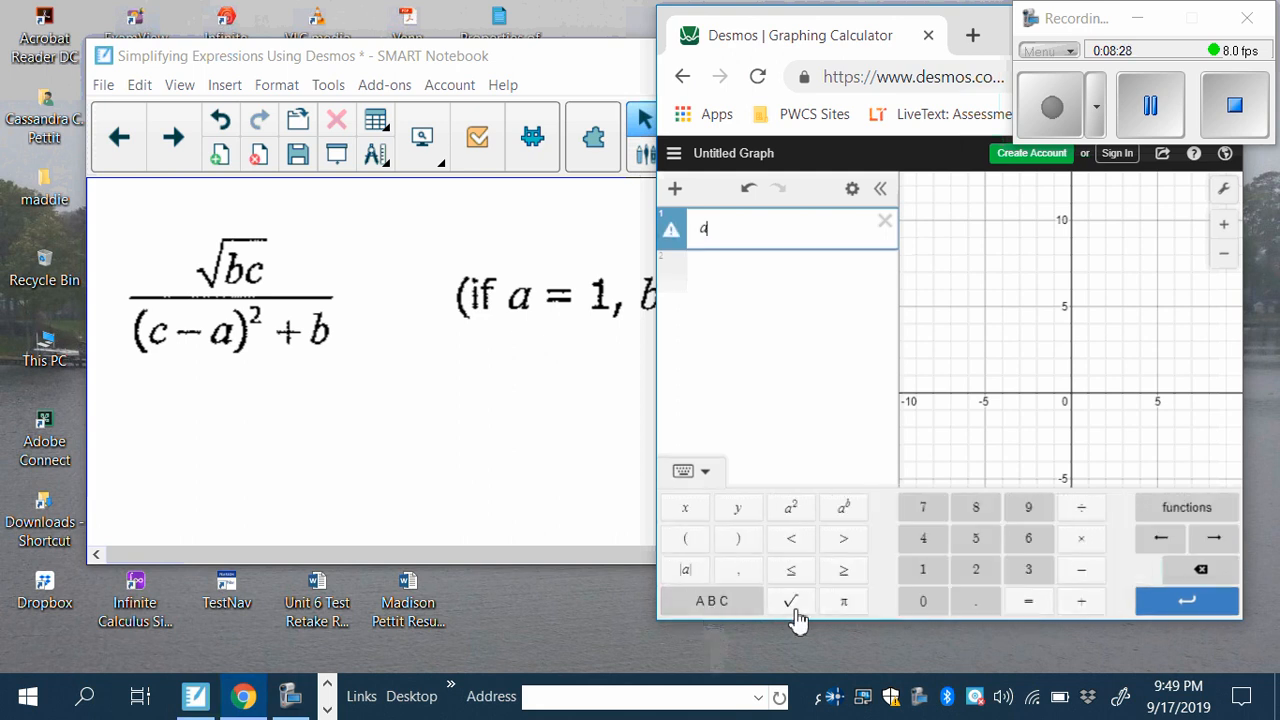
left_click(1028, 598)
left_click(923, 569)
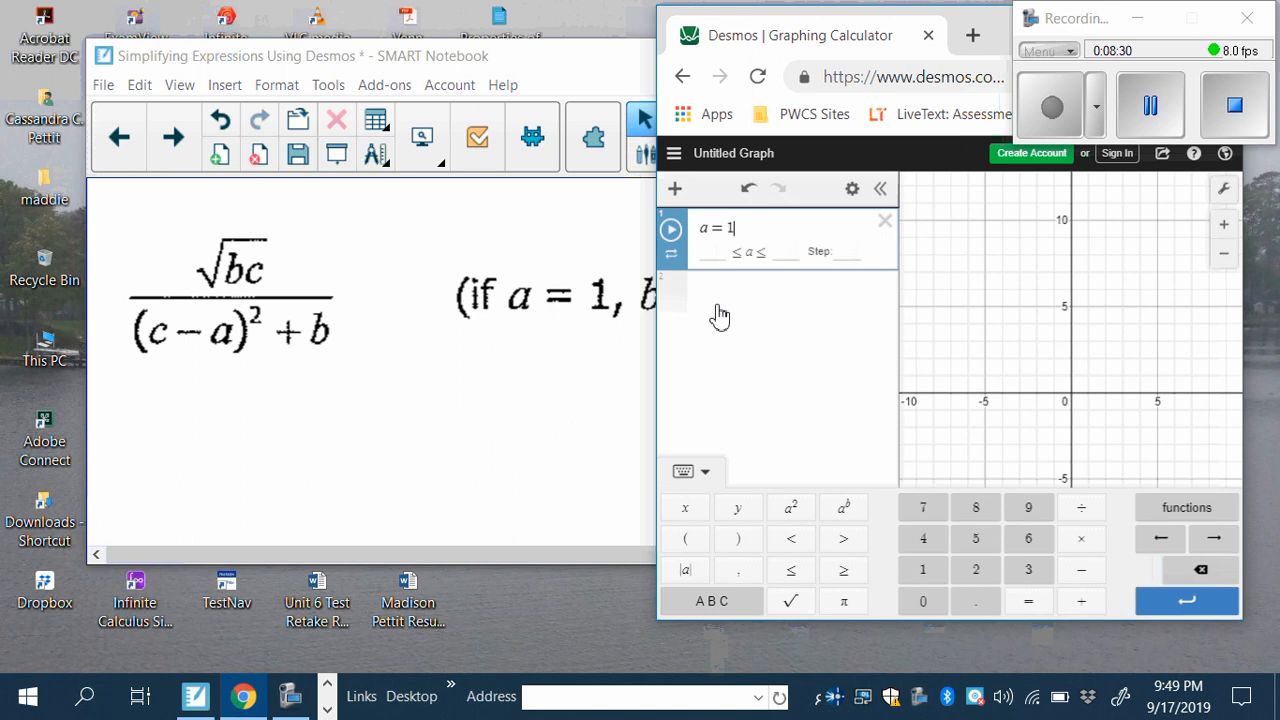
left_click(678, 296)
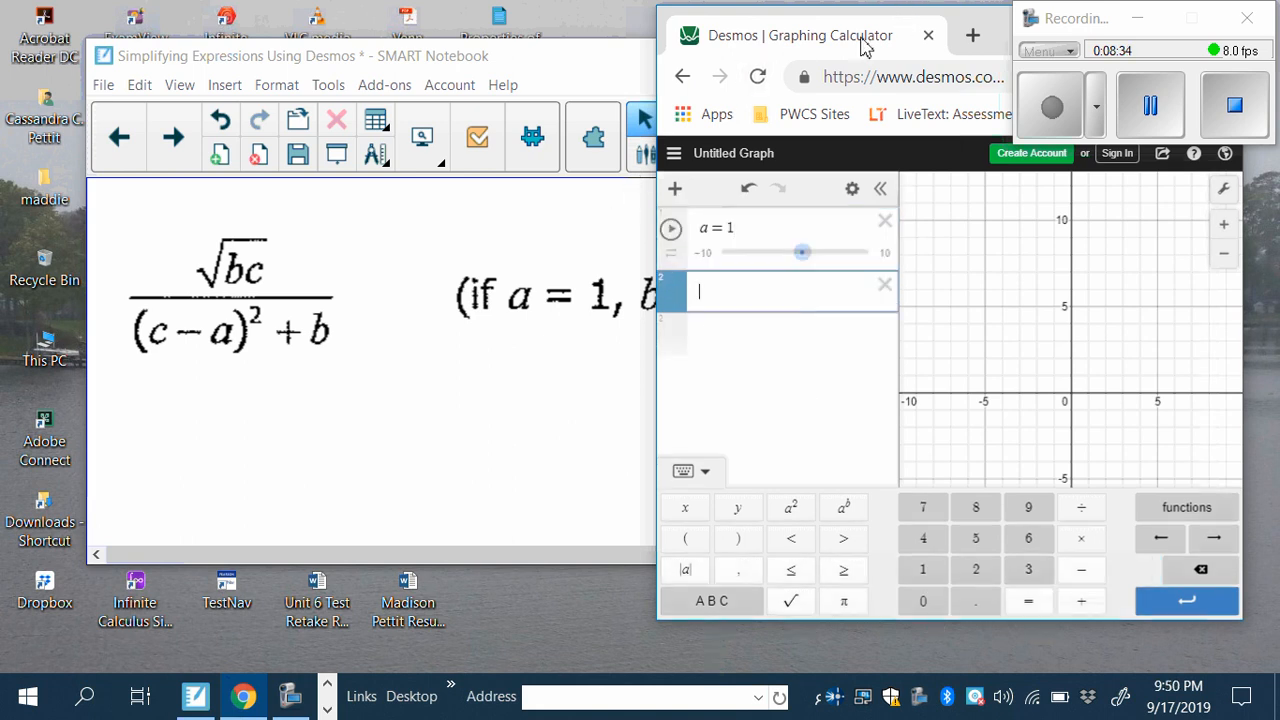
Check the given value of b in SMART Notebook, define b = −20 in the second Desmos line and start a third line
left_click(558, 423)
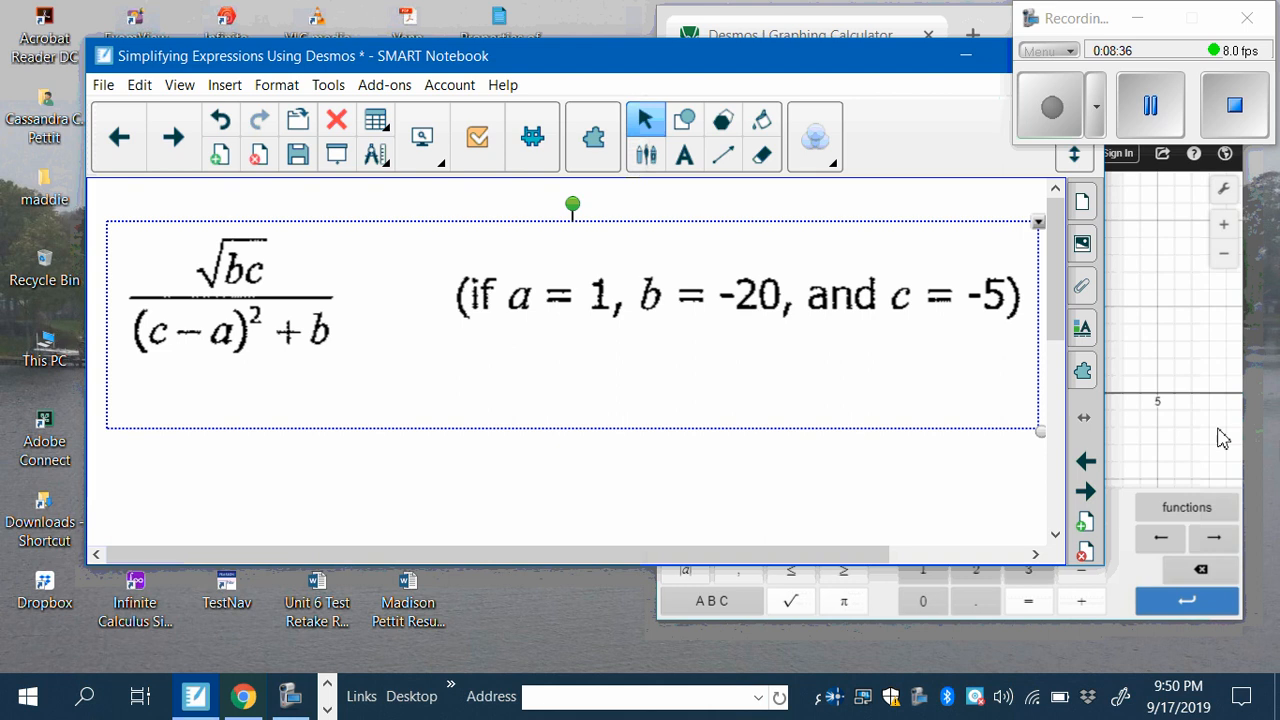
left_click(1176, 441)
left_click(747, 294)
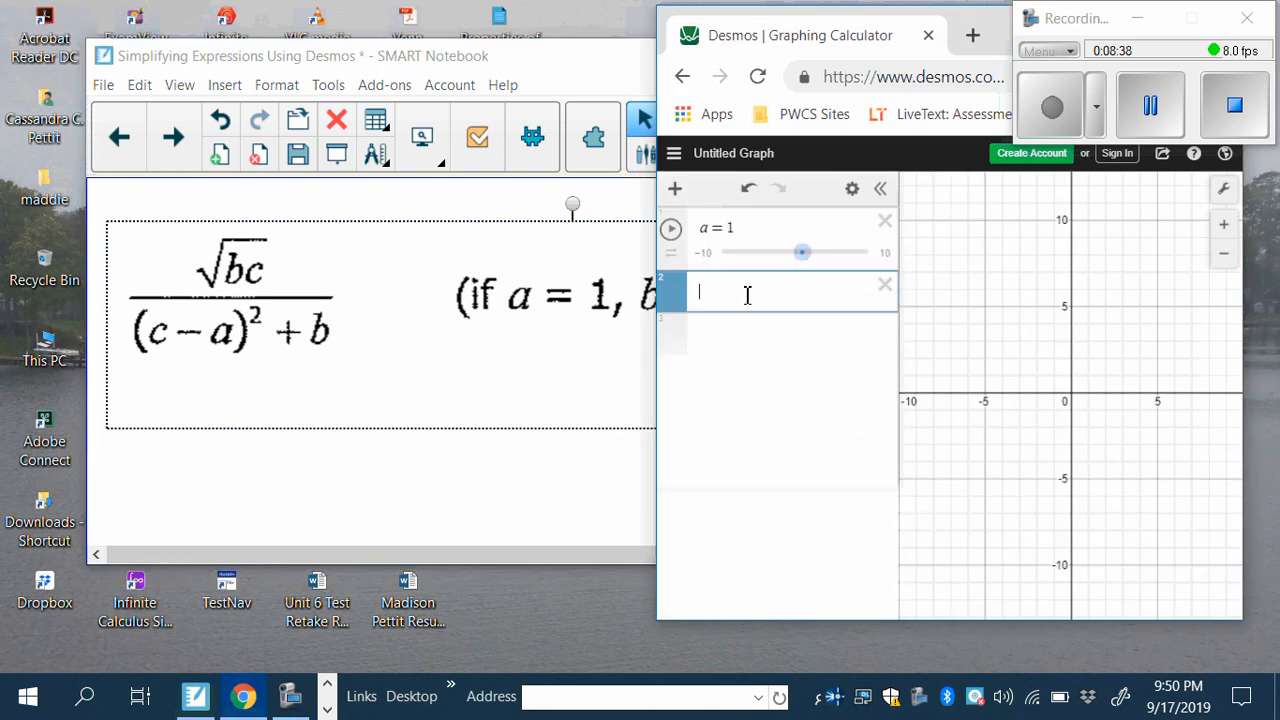
left_click(716, 600)
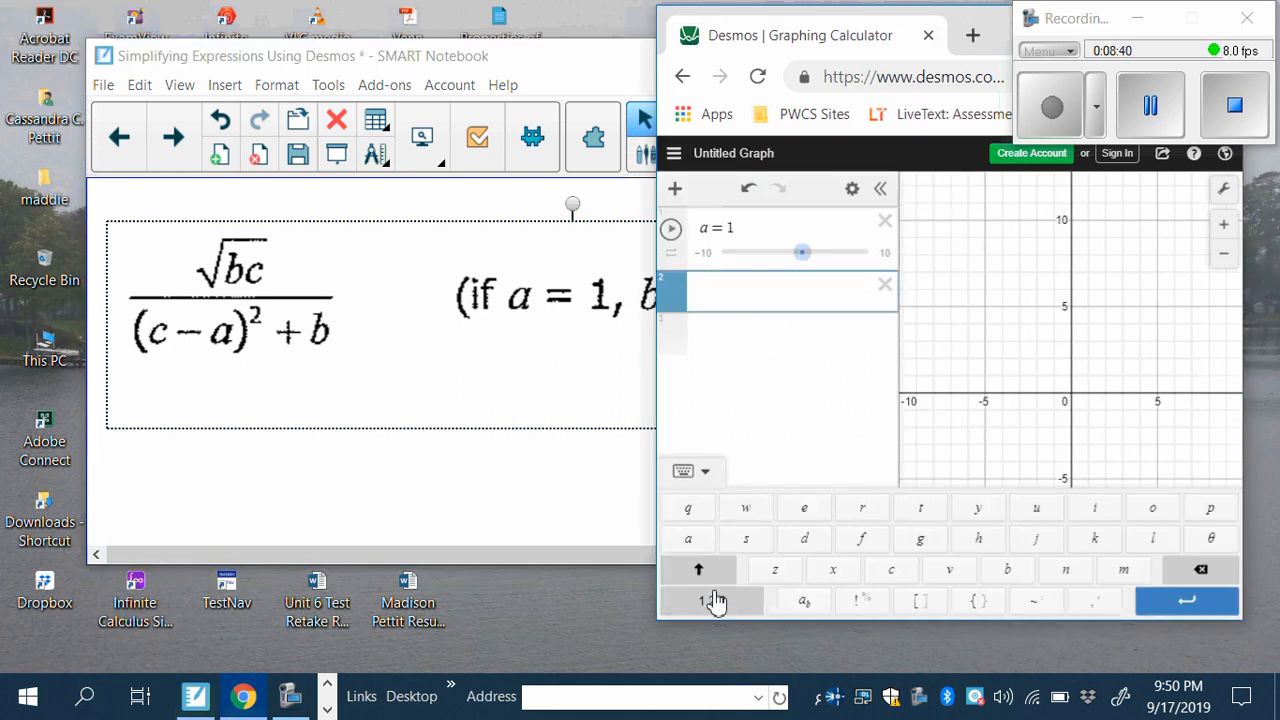
left_click(1007, 569)
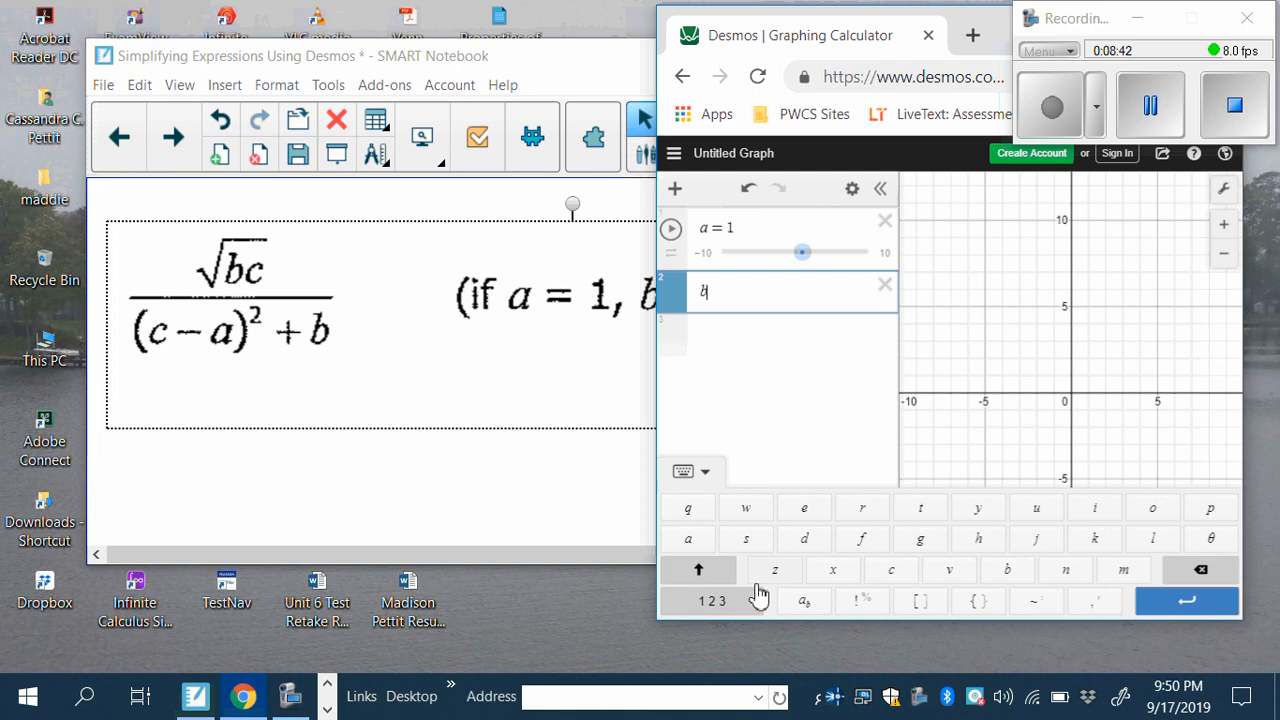
left_click(725, 600)
left_click(1046, 604)
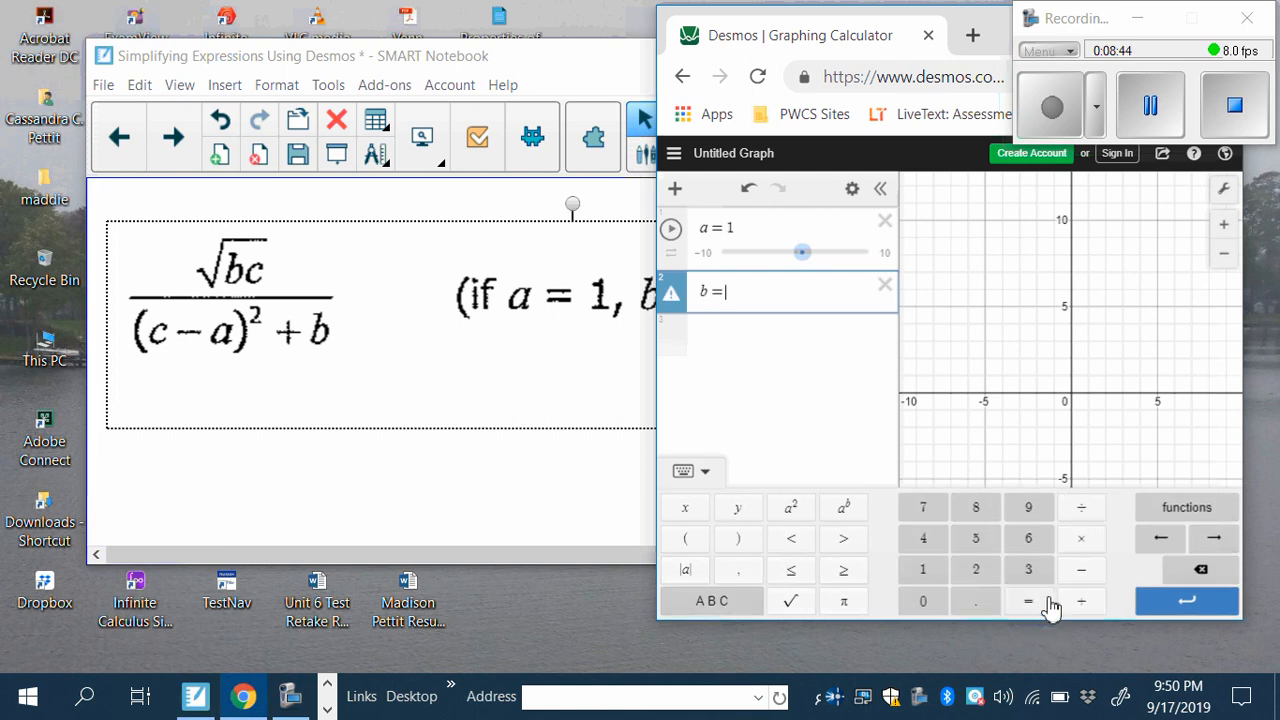
left_click(1080, 580)
left_click(976, 570)
left_click(921, 601)
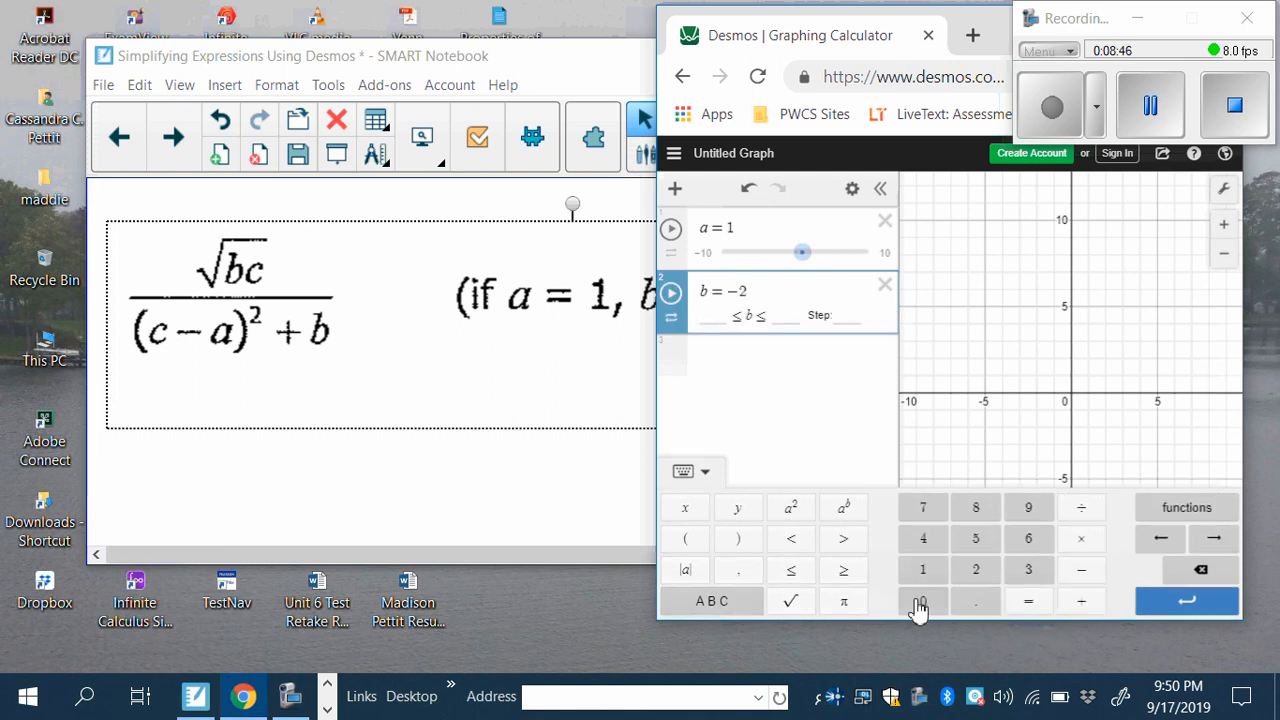
left_click(682, 370)
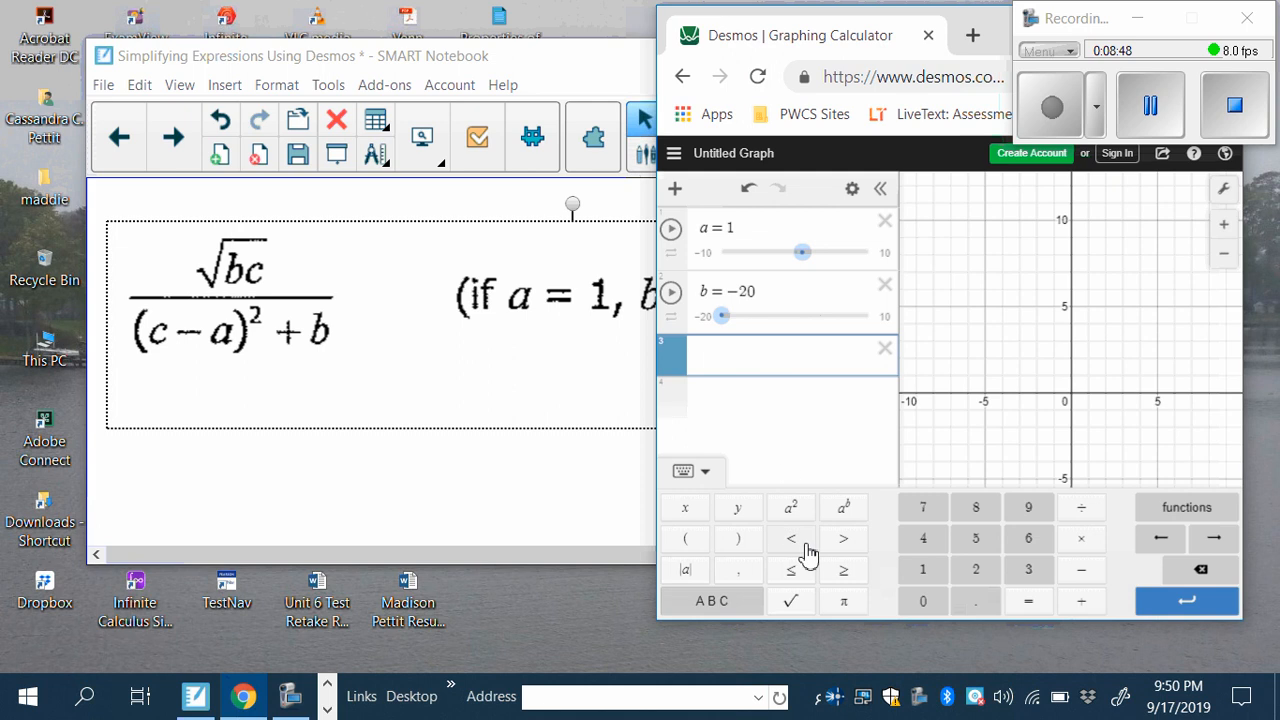
Define c = −5 in the third Desmos expression line and start a fourth line below it
left_click(740, 604)
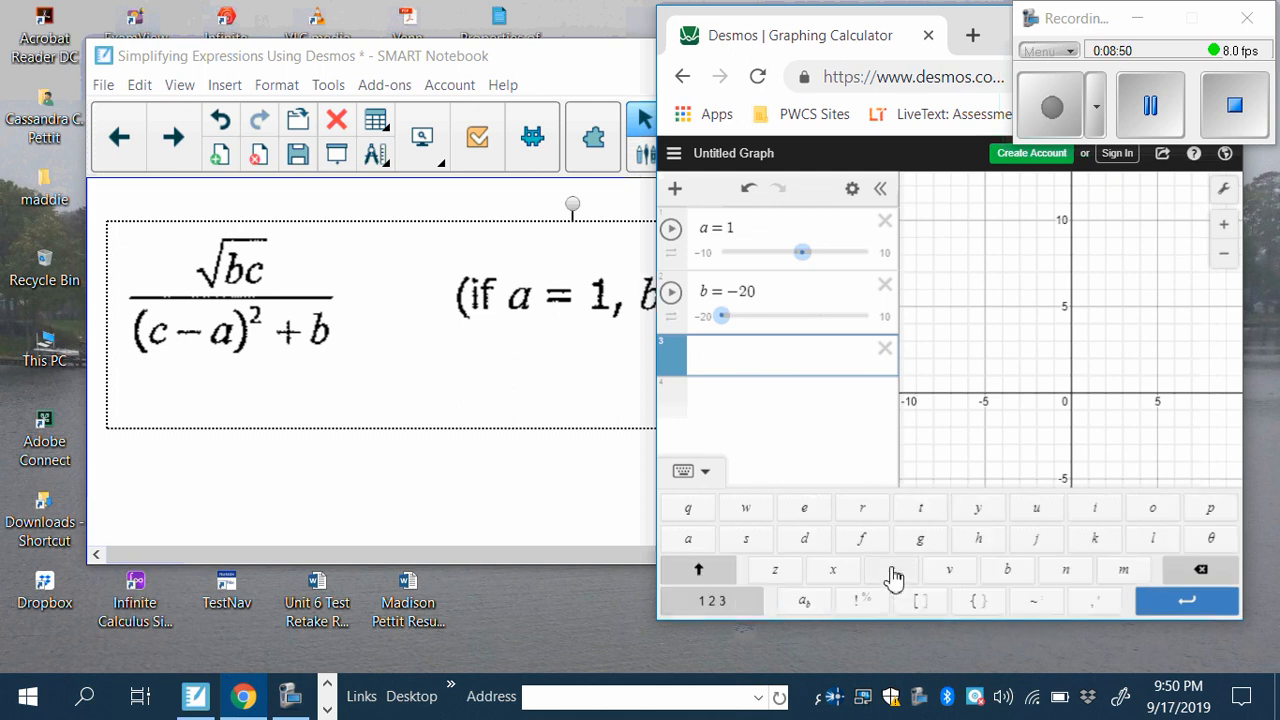
left_click(891, 572)
left_click(716, 601)
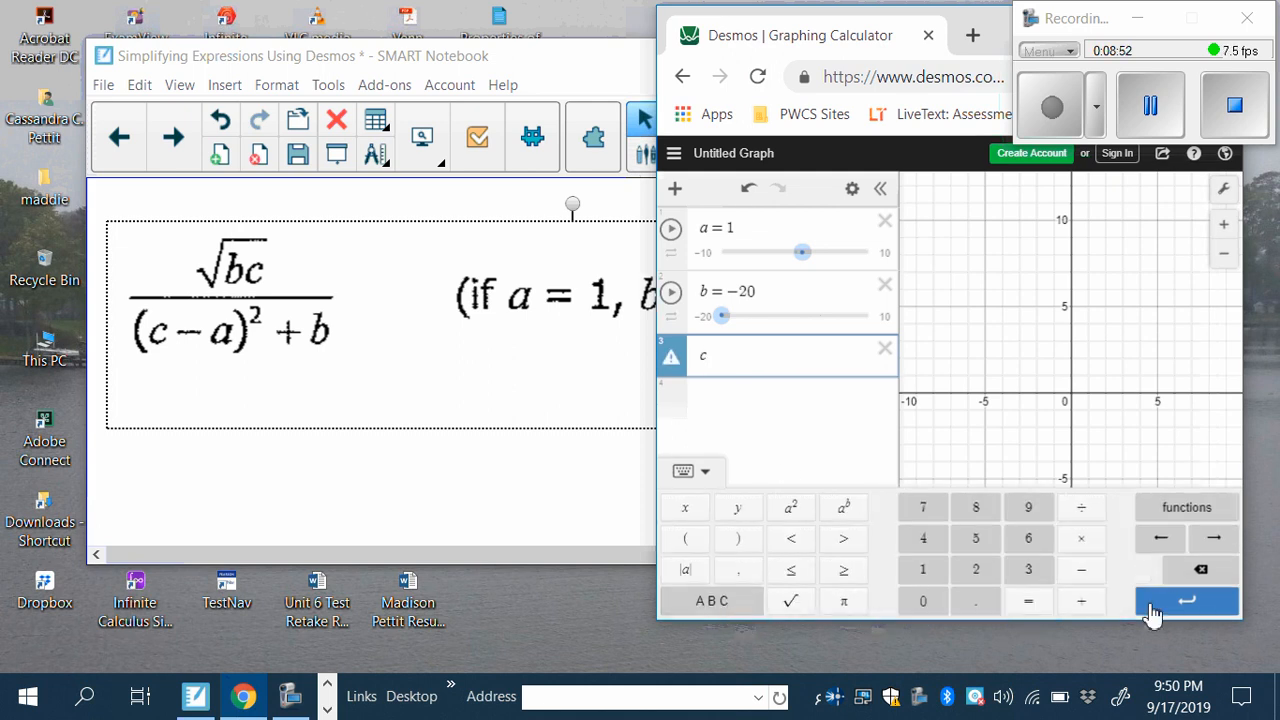
left_click(1080, 572)
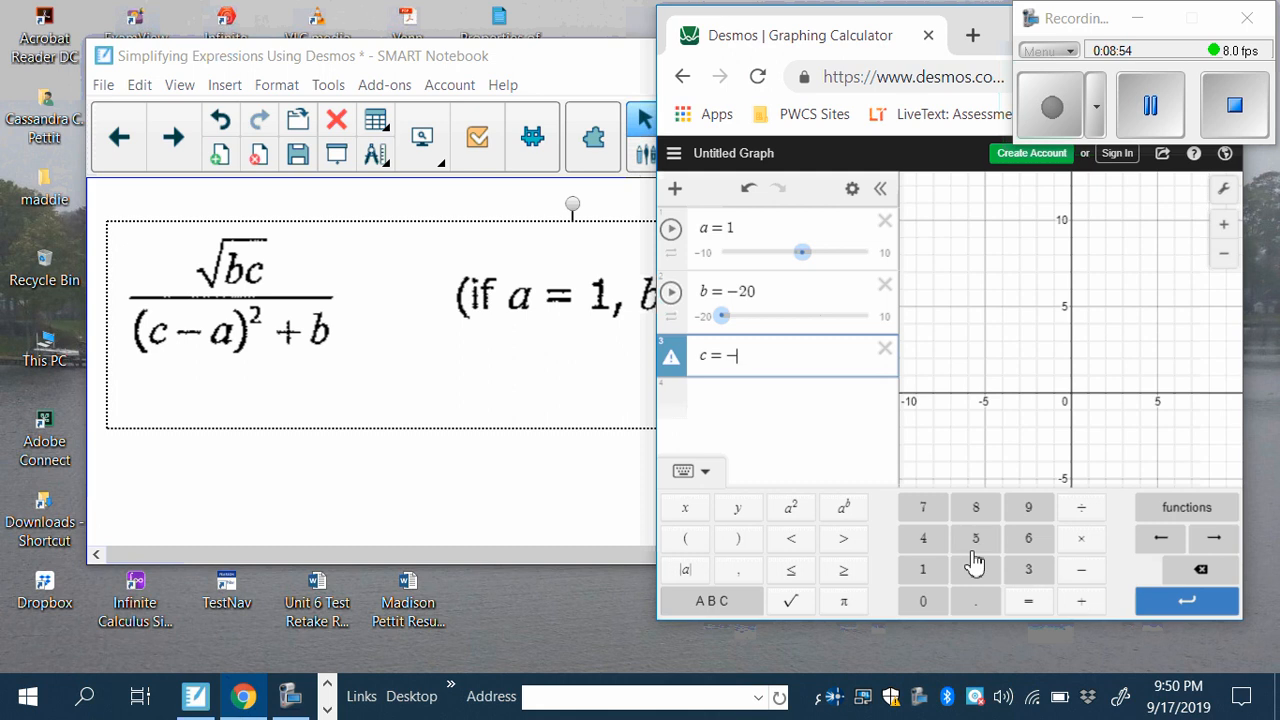
left_click(976, 545)
left_click(740, 422)
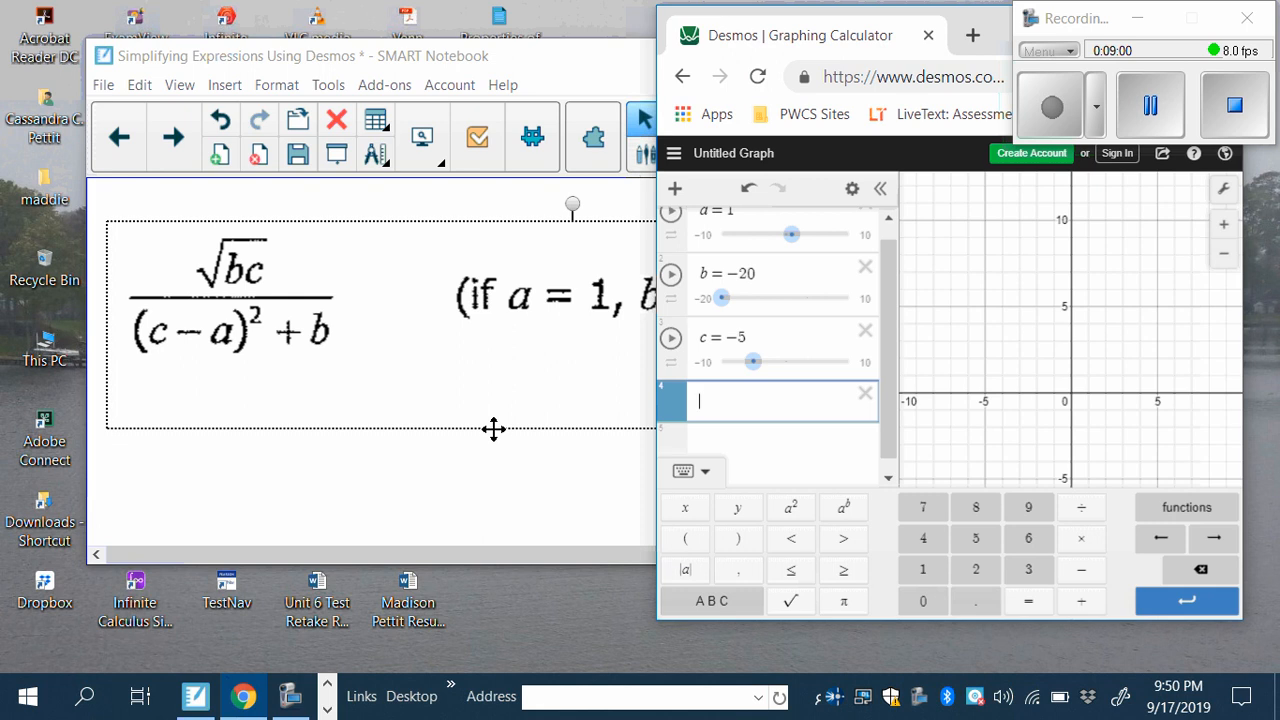
Start a fraction in the fourth line with √(bc) as its numerator and place the cursor in the denominator
left_click(1081, 512)
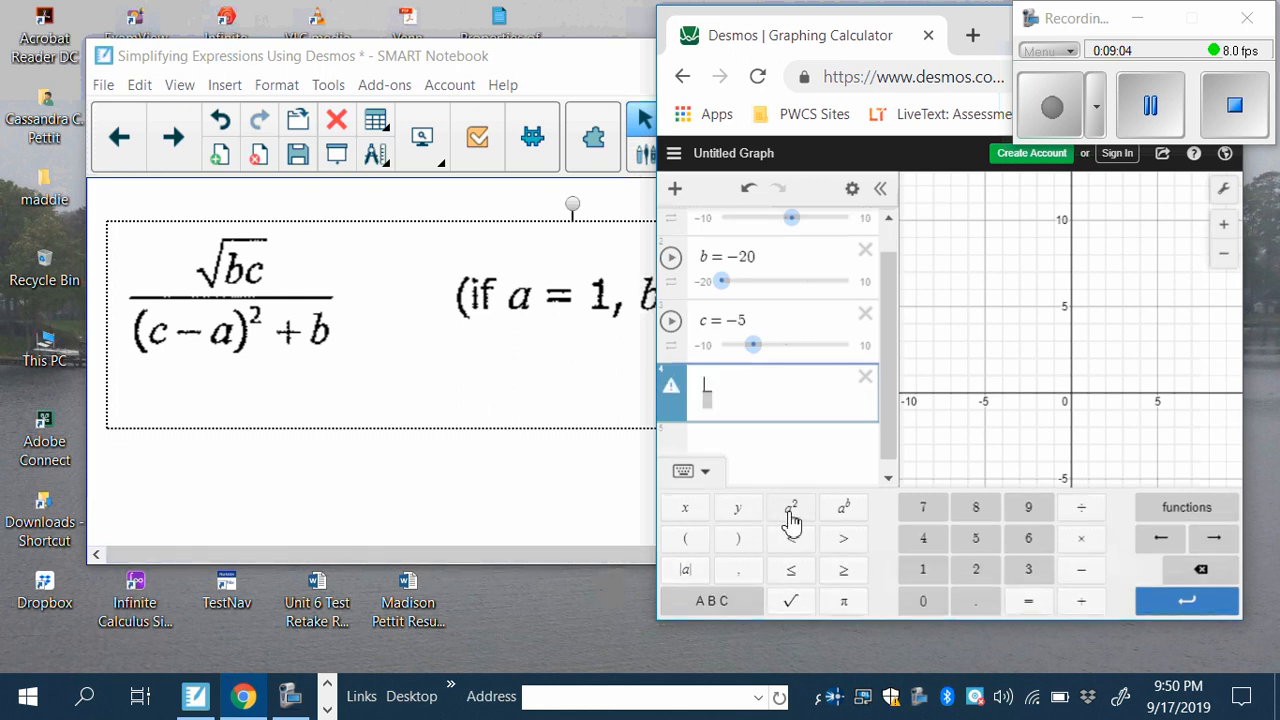
left_click(800, 604)
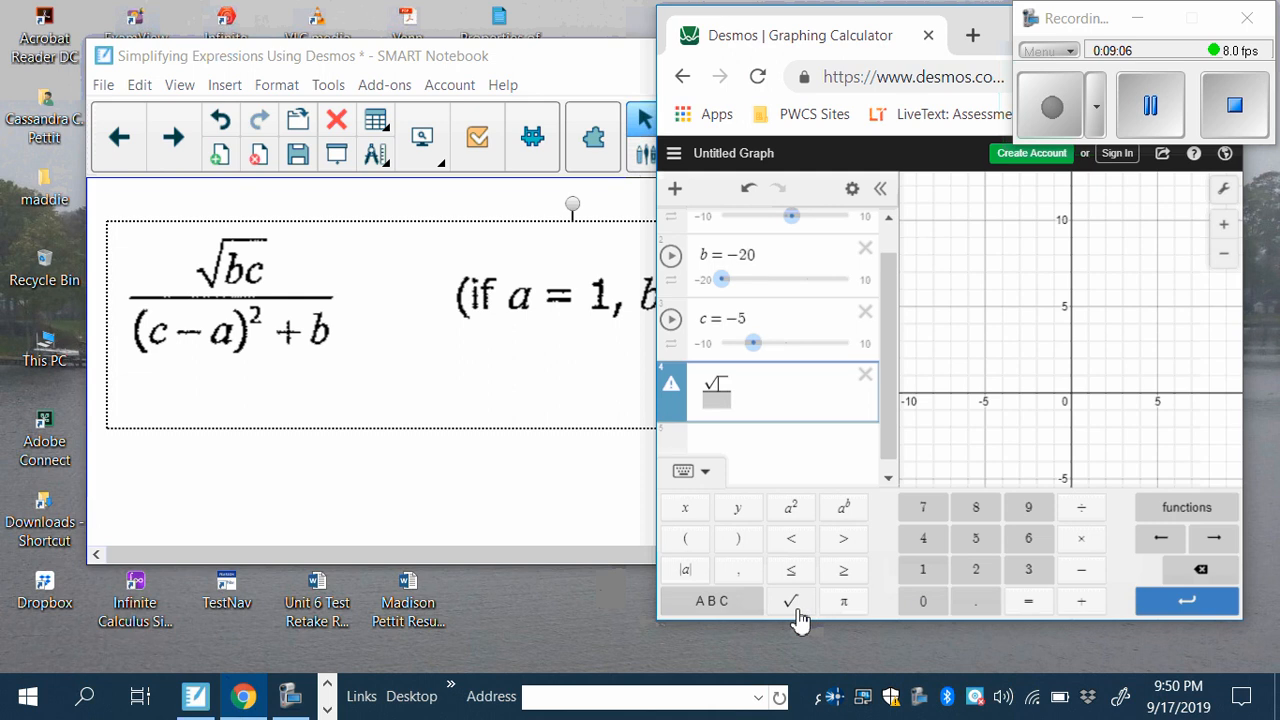
left_click(718, 601)
left_click(1007, 569)
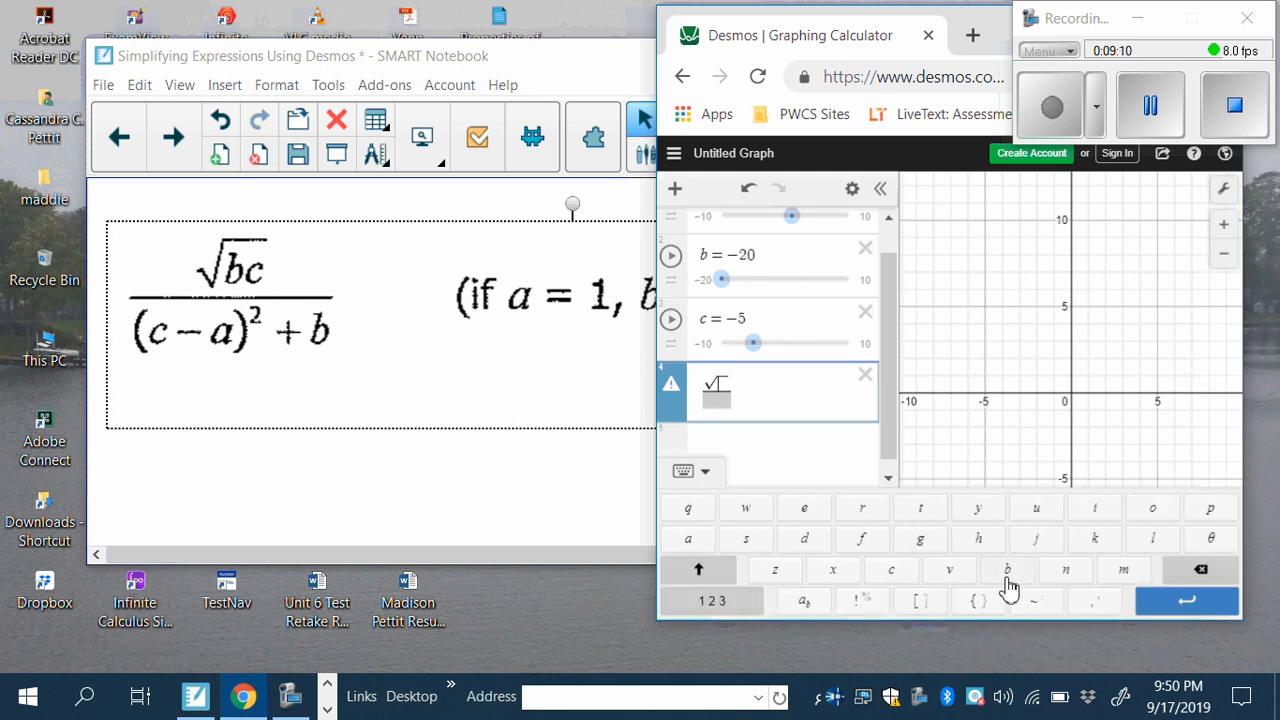
left_click(712, 403)
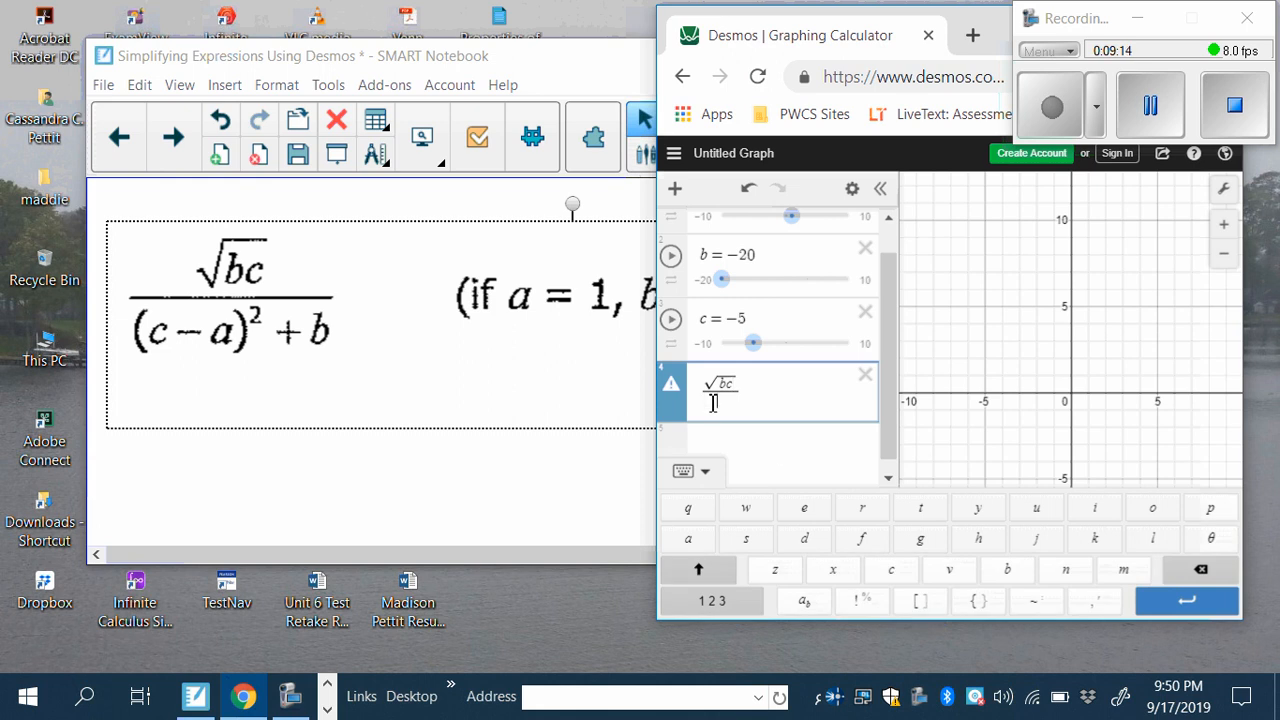
Enter the squared group (c − a)² in the denominator of the fraction
left_click(718, 610)
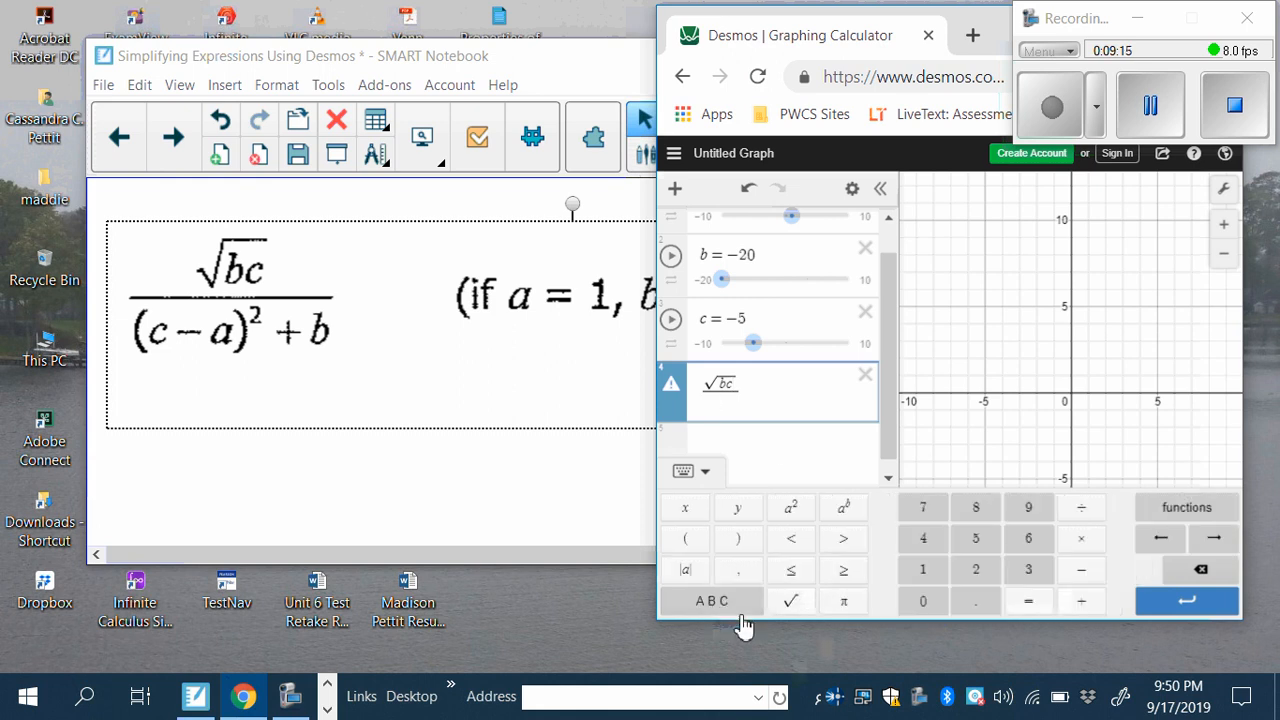
left_click(695, 545)
left_click(730, 604)
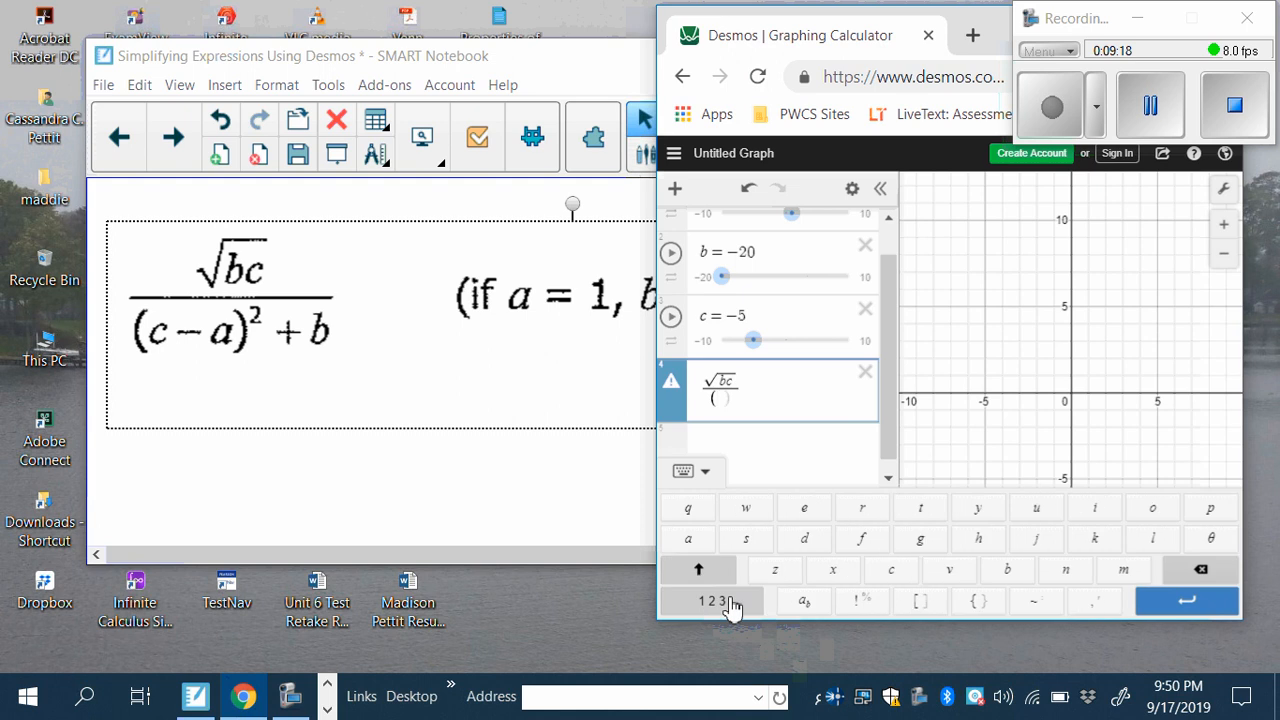
left_click(892, 572)
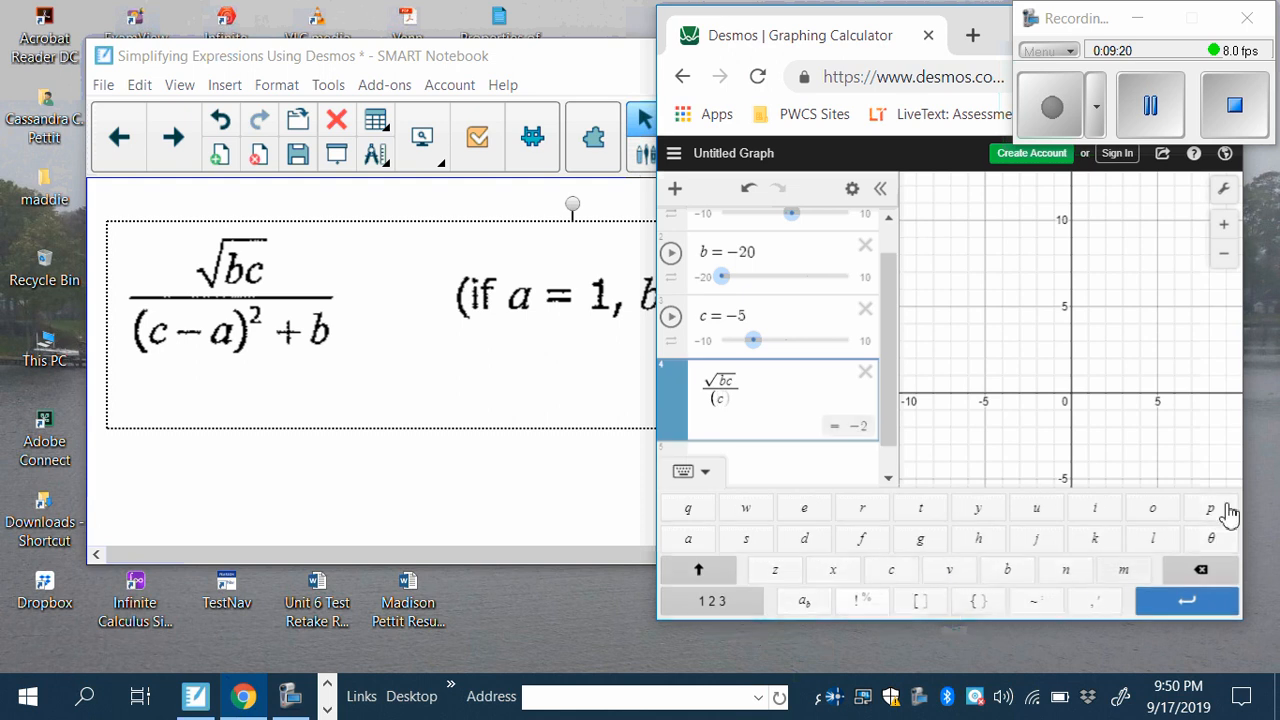
left_click(712, 602)
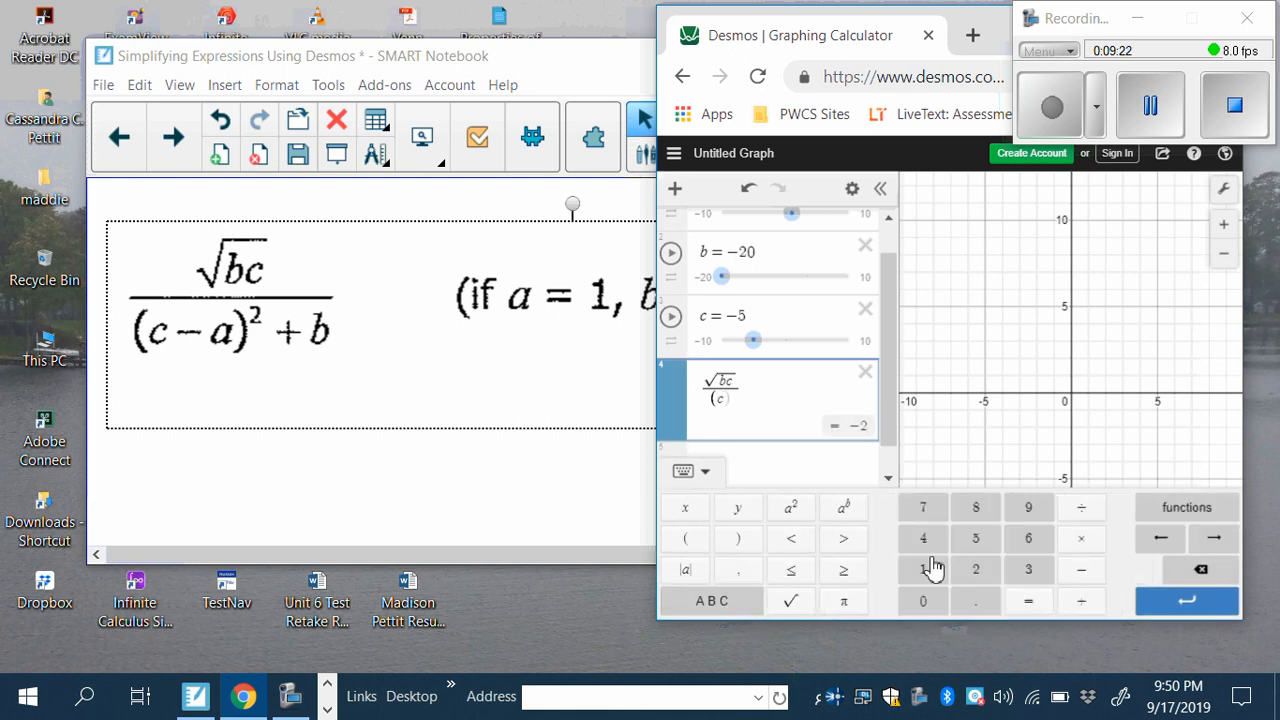
left_click(1086, 574)
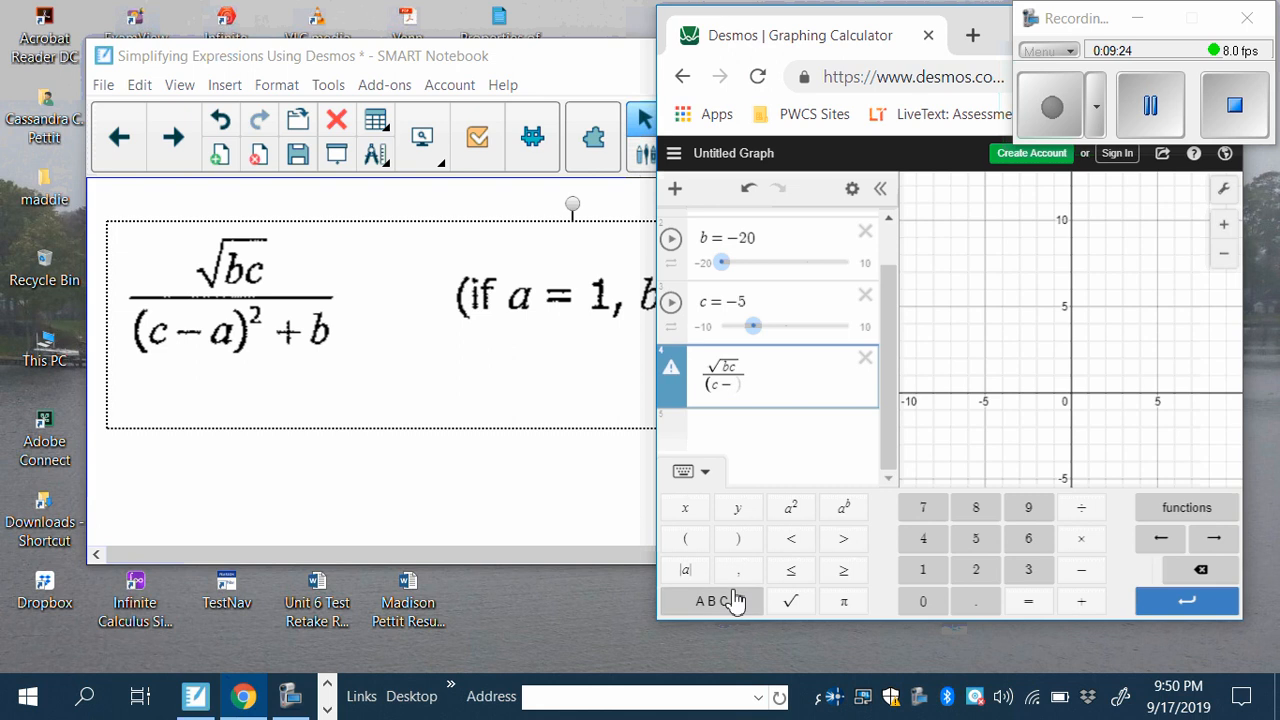
left_click(735, 600)
left_click(688, 545)
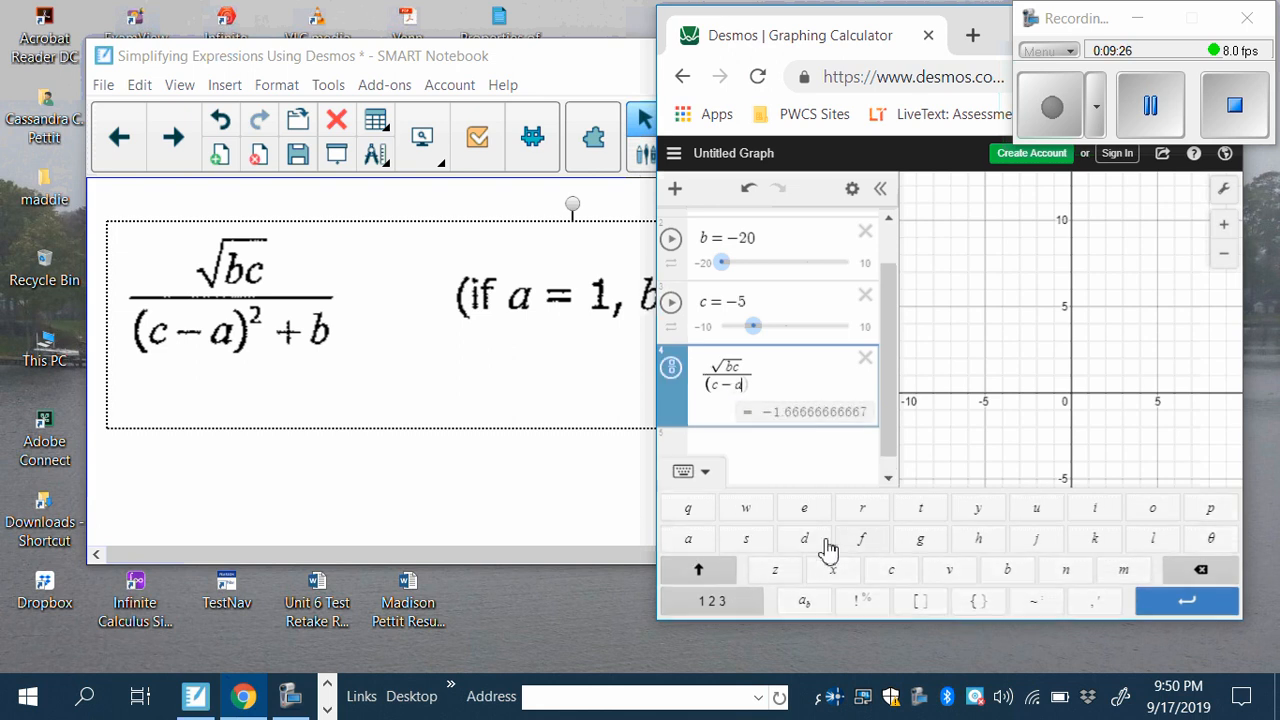
left_click(711, 601)
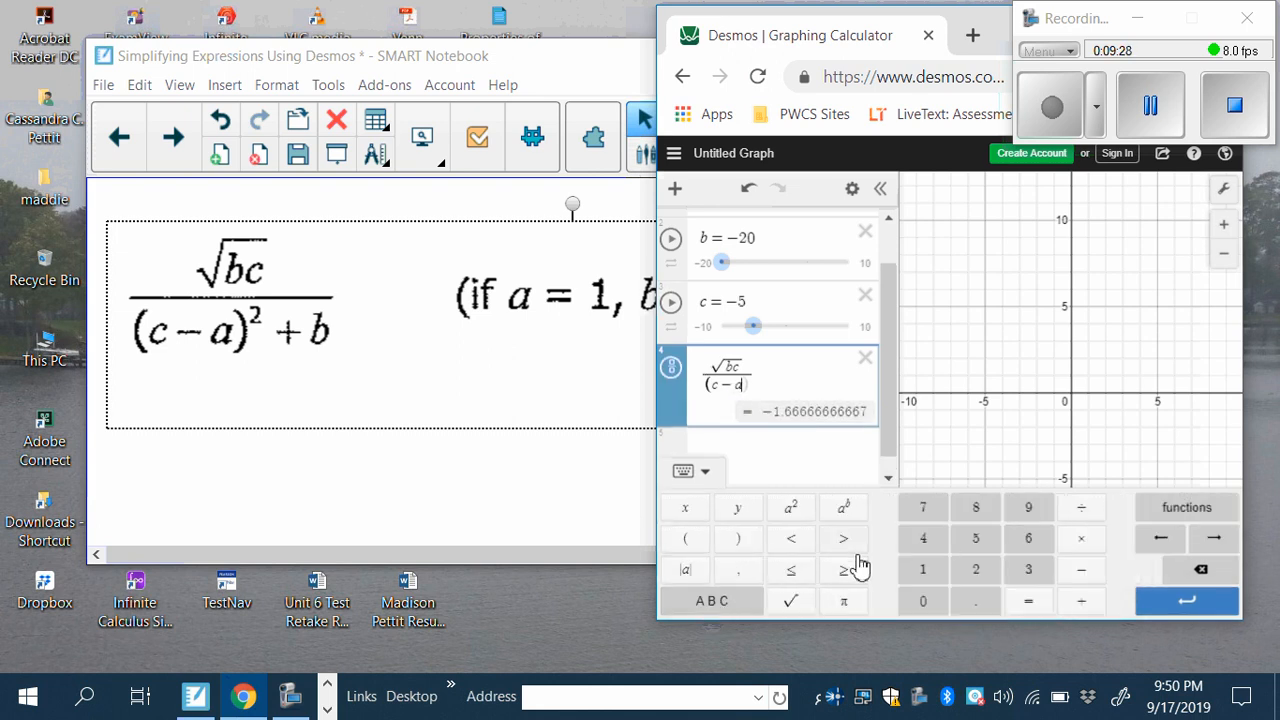
left_click(750, 546)
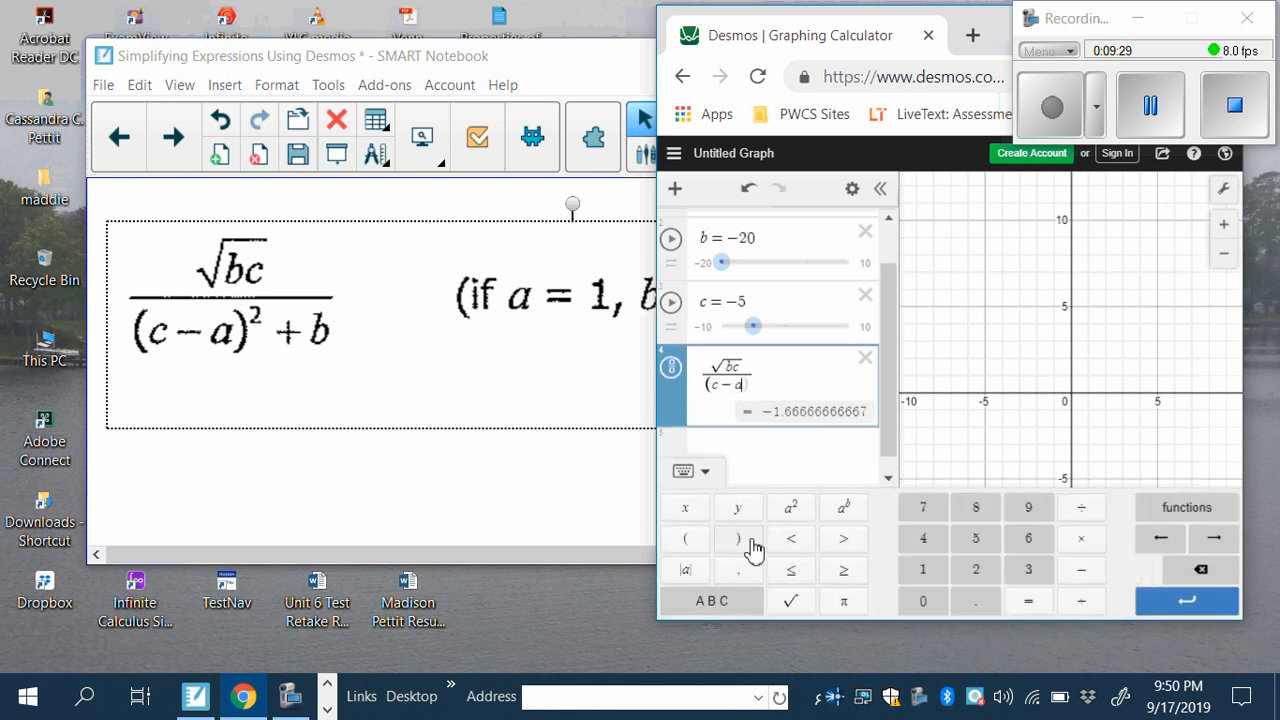
left_click(795, 509)
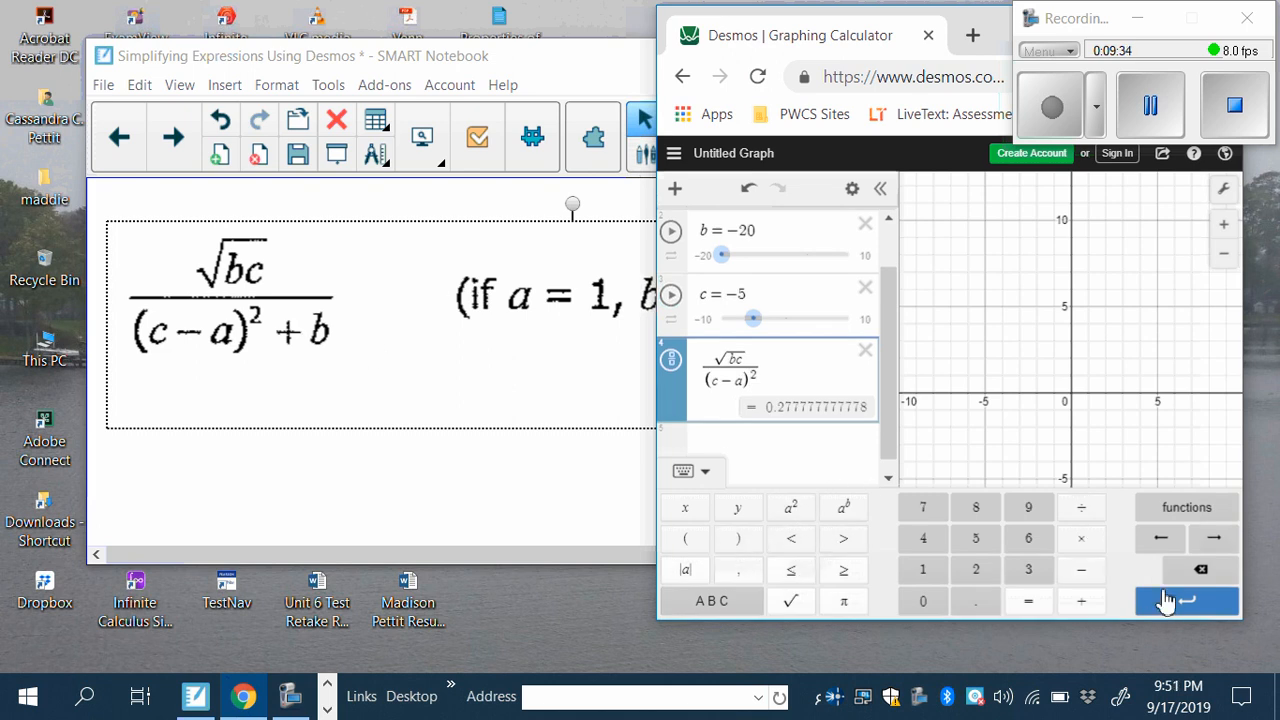
Complete the denominator by adding + b after the squared group
left_click(1080, 601)
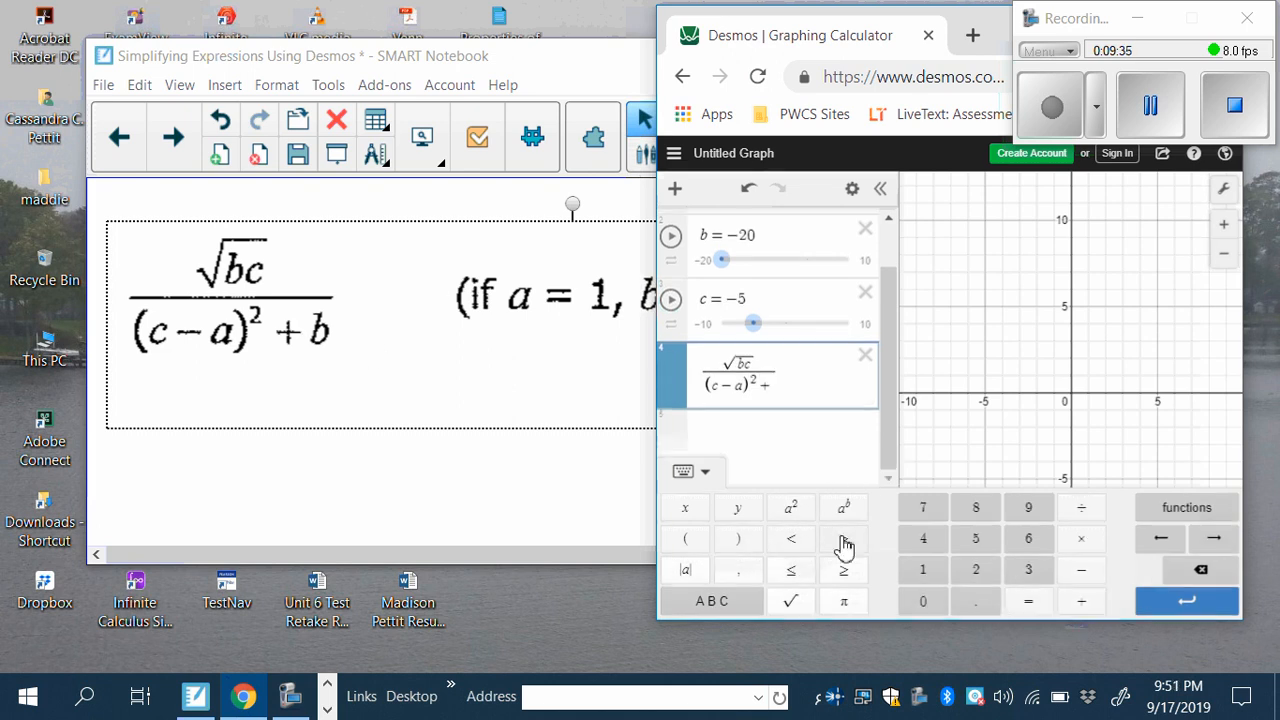
left_click(710, 600)
left_click(1006, 580)
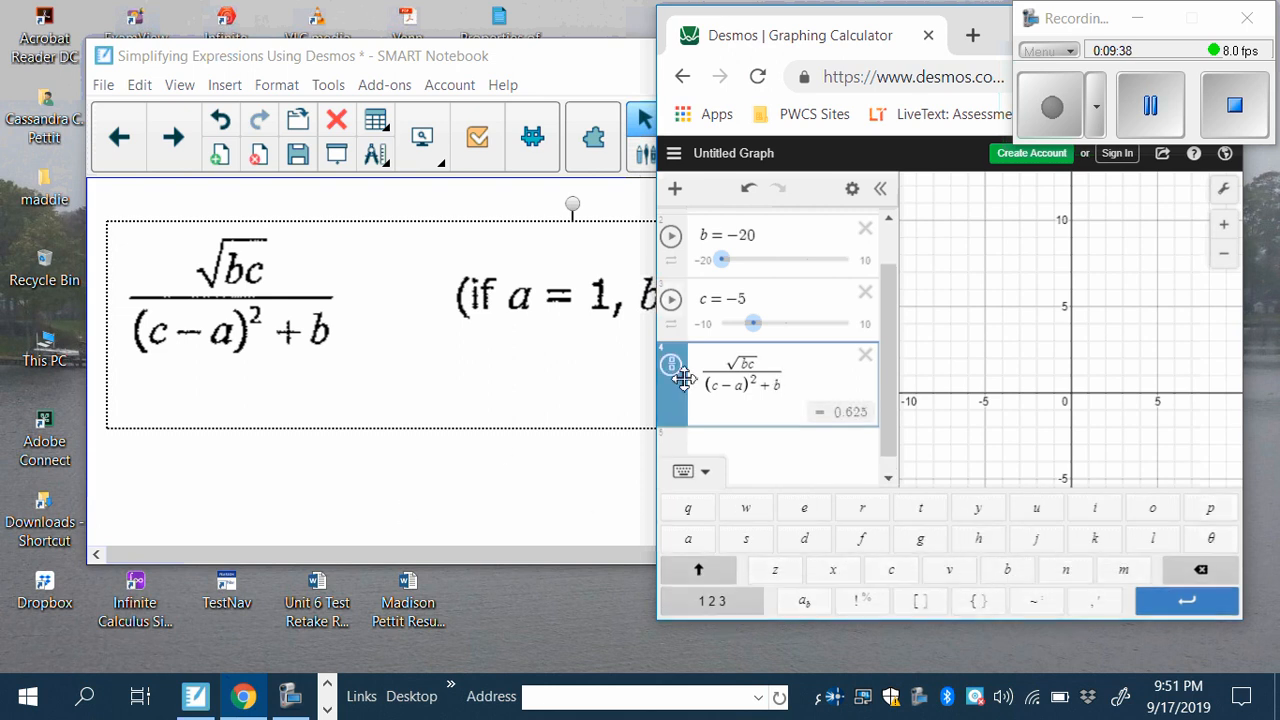
Start a new line below the finished fraction and hide the on-screen keypad to show the whole expression list
left_click(781, 444)
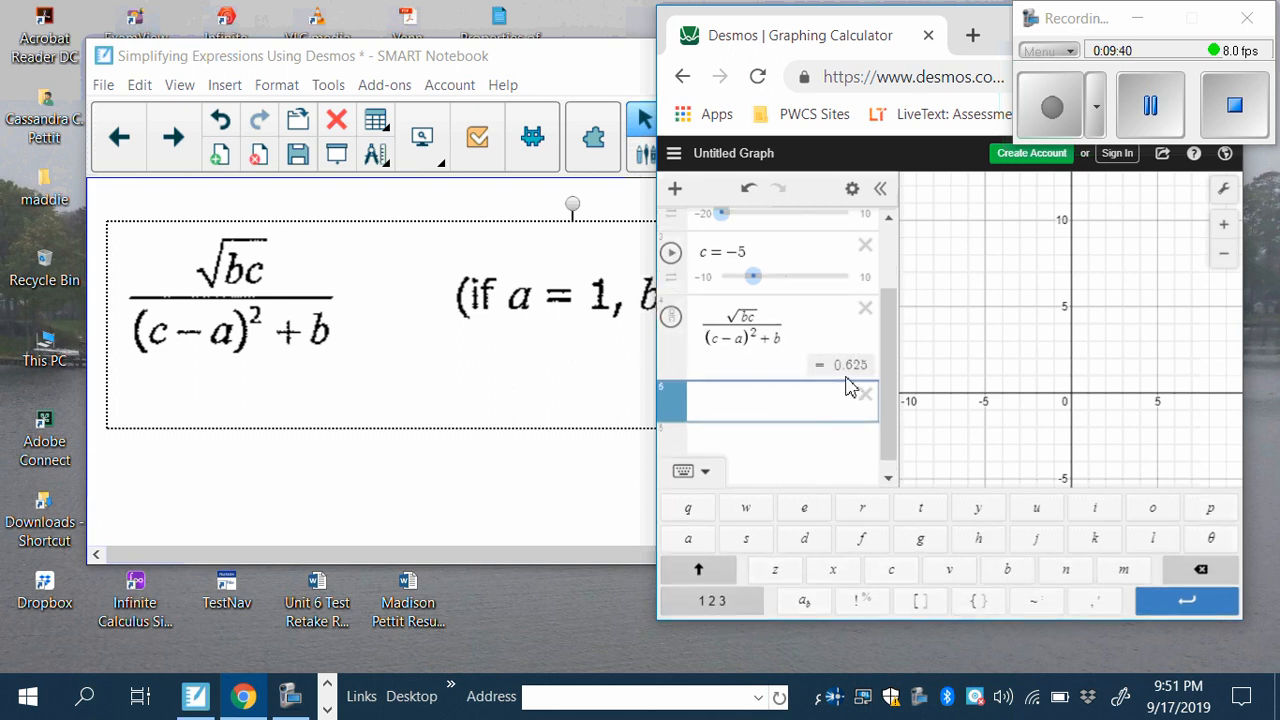
scroll(840, 403, "up", 1)
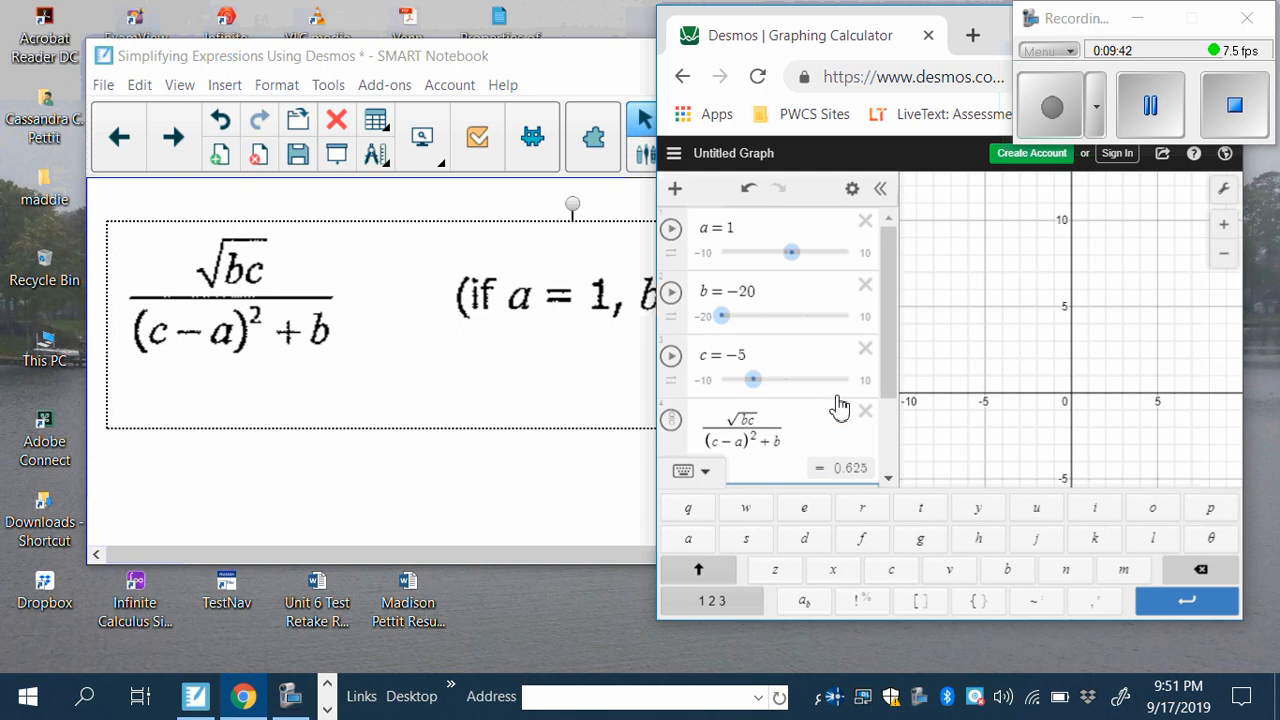
scroll(836, 428, "down", 1)
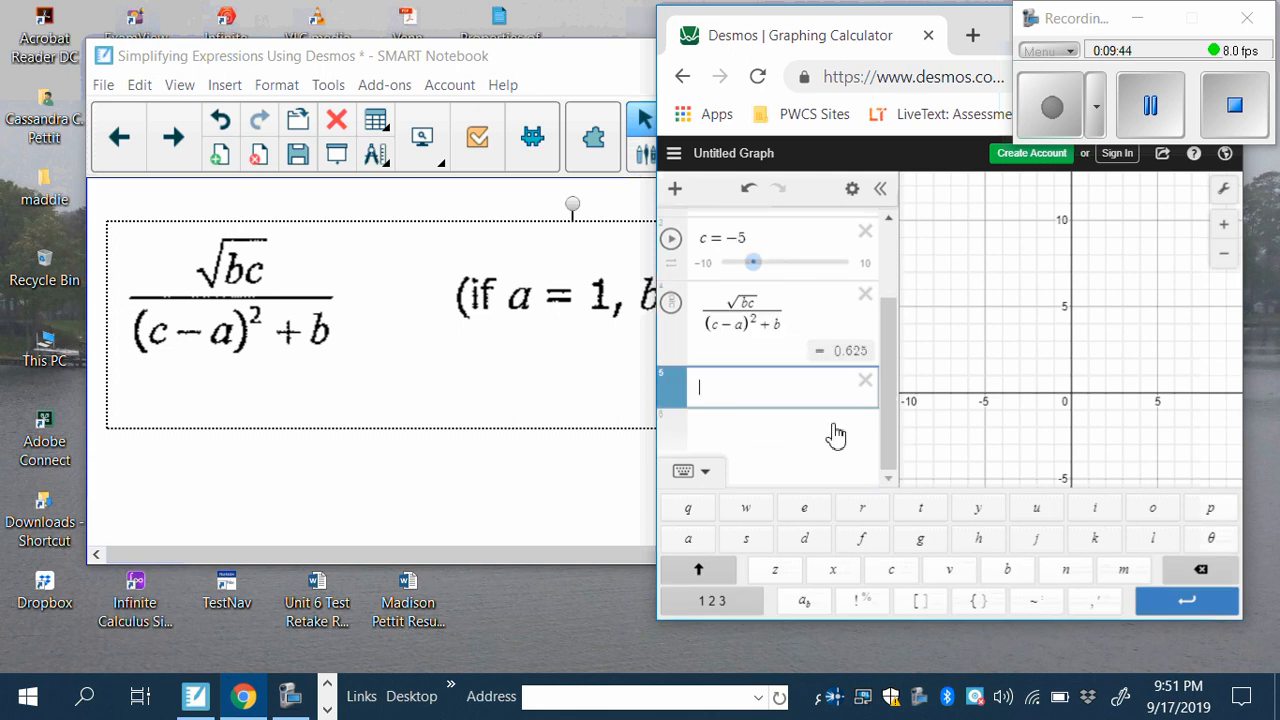
scroll(840, 436, "up", 1)
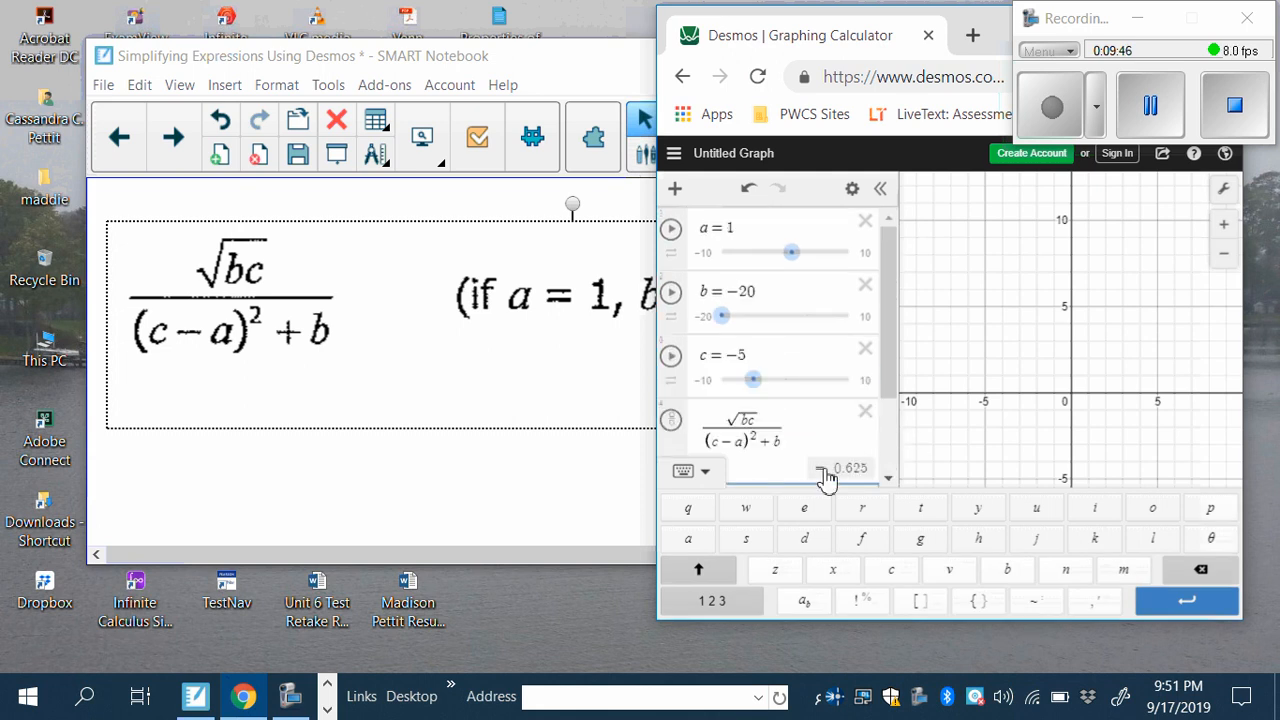
left_click(712, 479)
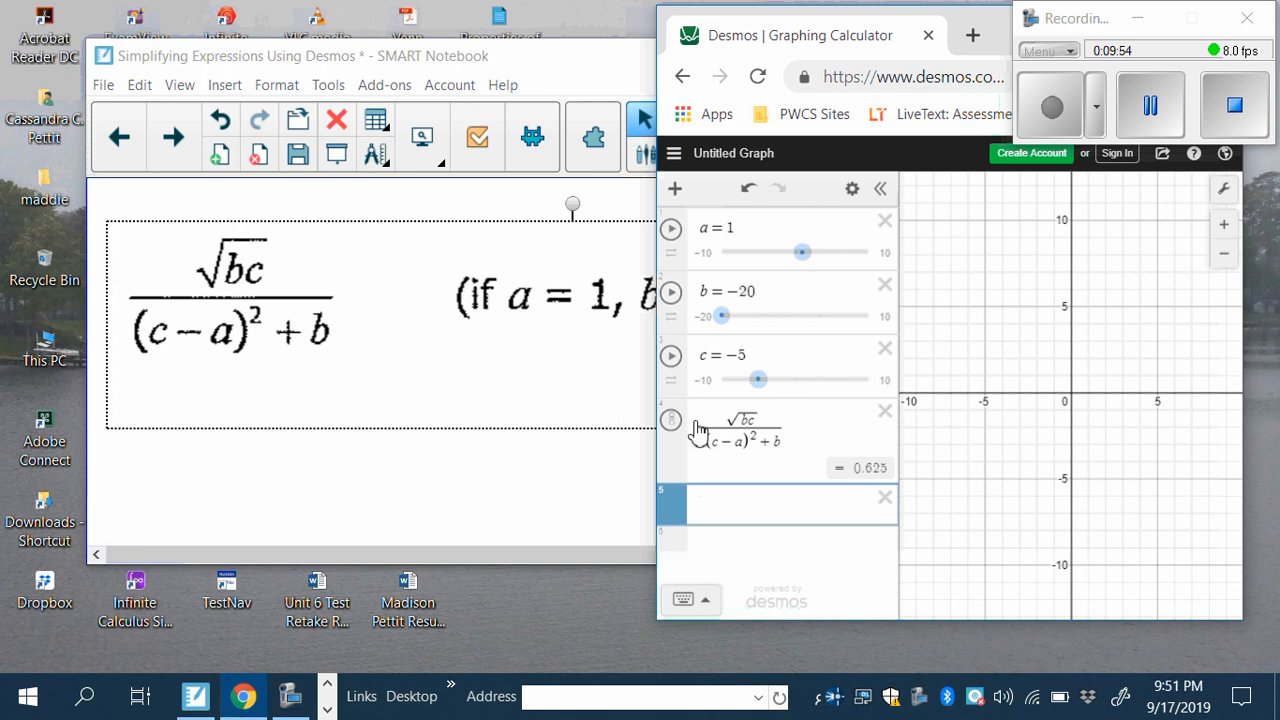
Capture the rectangular area of the Desmos expression list with all four lines and send it to the clipboard
left_click(330, 710)
left_click(202, 698)
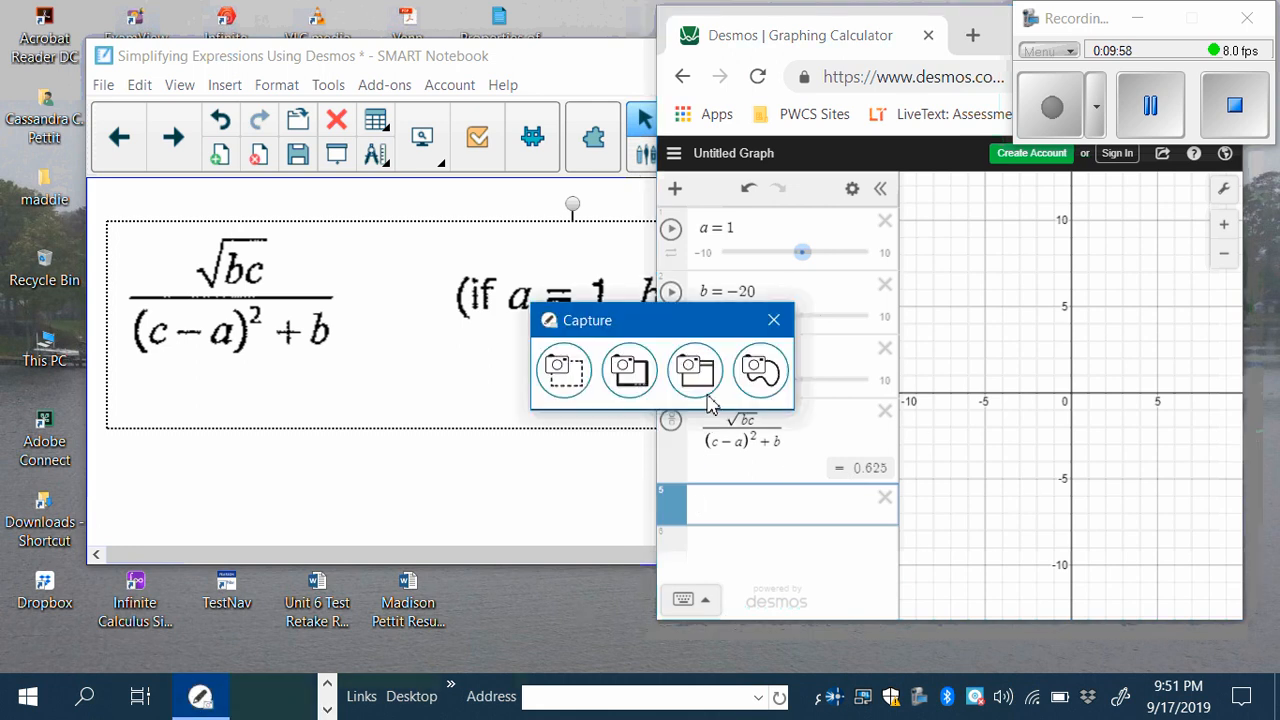
left_click(563, 370)
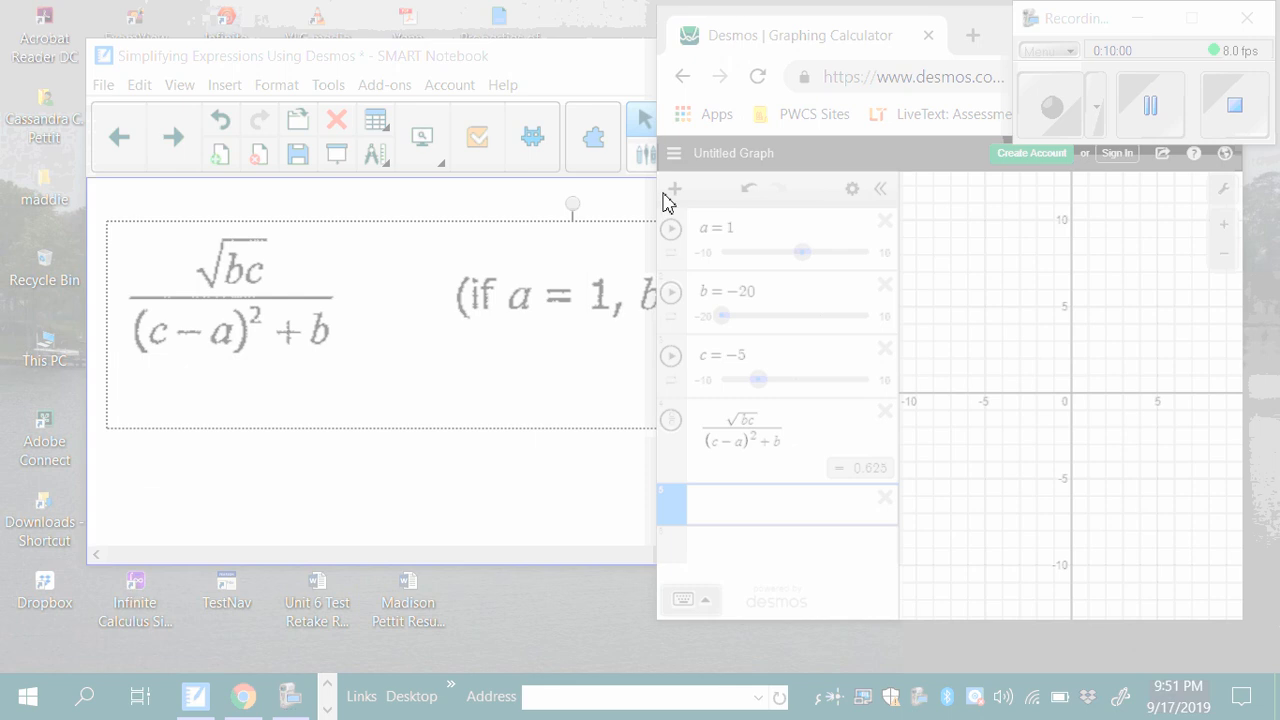
left_click_drag(660, 192, 908, 534)
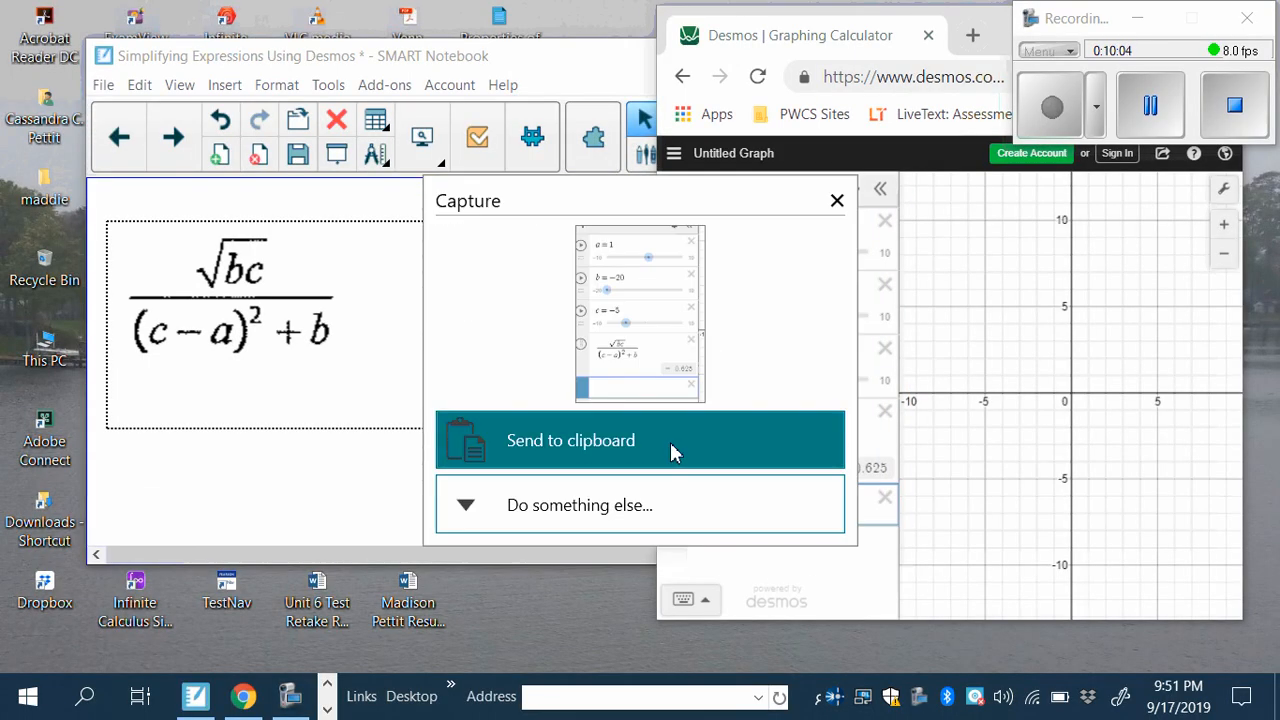
left_click(672, 452)
Switch to SMART Notebook and paste the Desmos capture onto the √(bc) fraction problem page
left_click(386, 478)
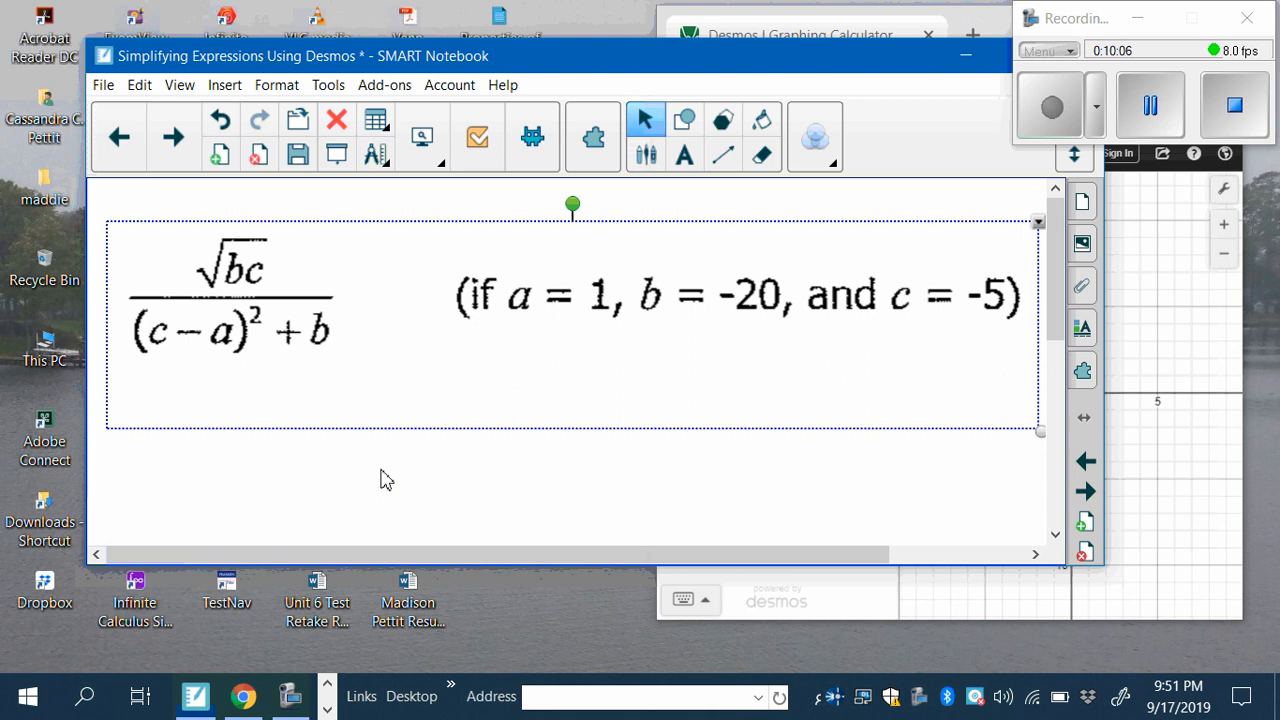
right_click(463, 497)
left_click(586, 243)
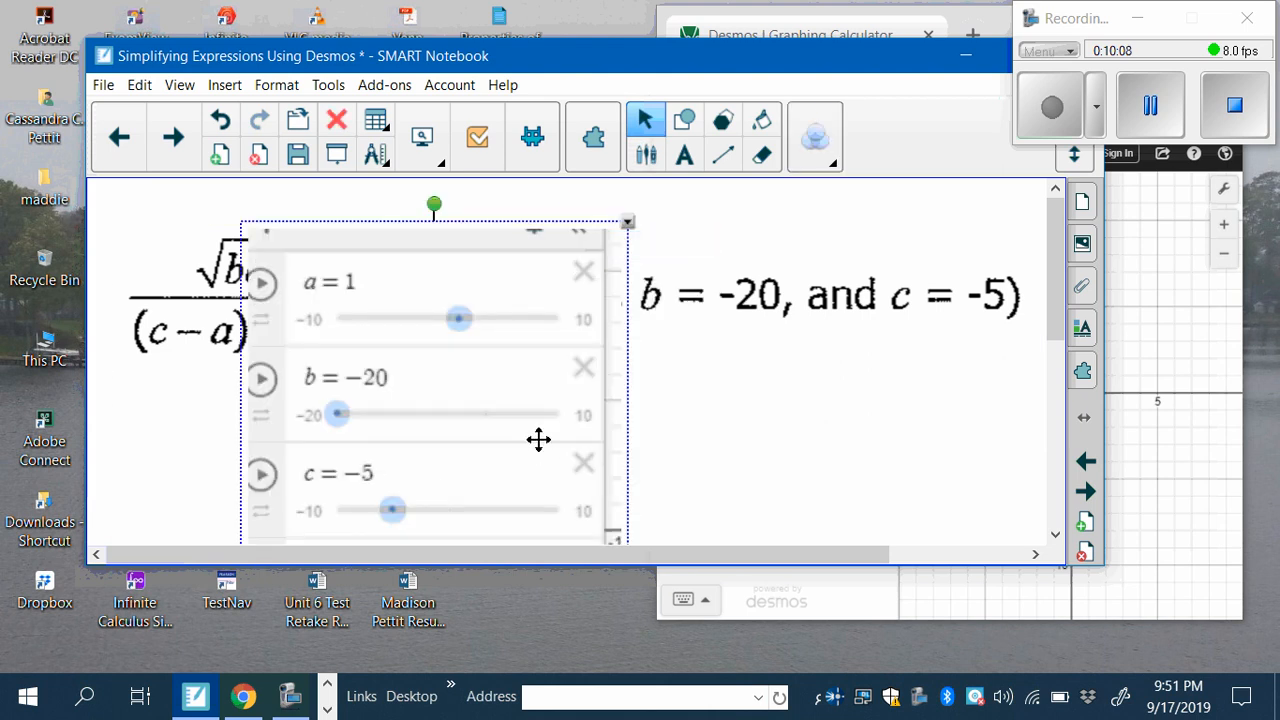
Shrink the pasted Desmos capture and place it below the problem and its given values
scroll(1057, 330, "down", 3)
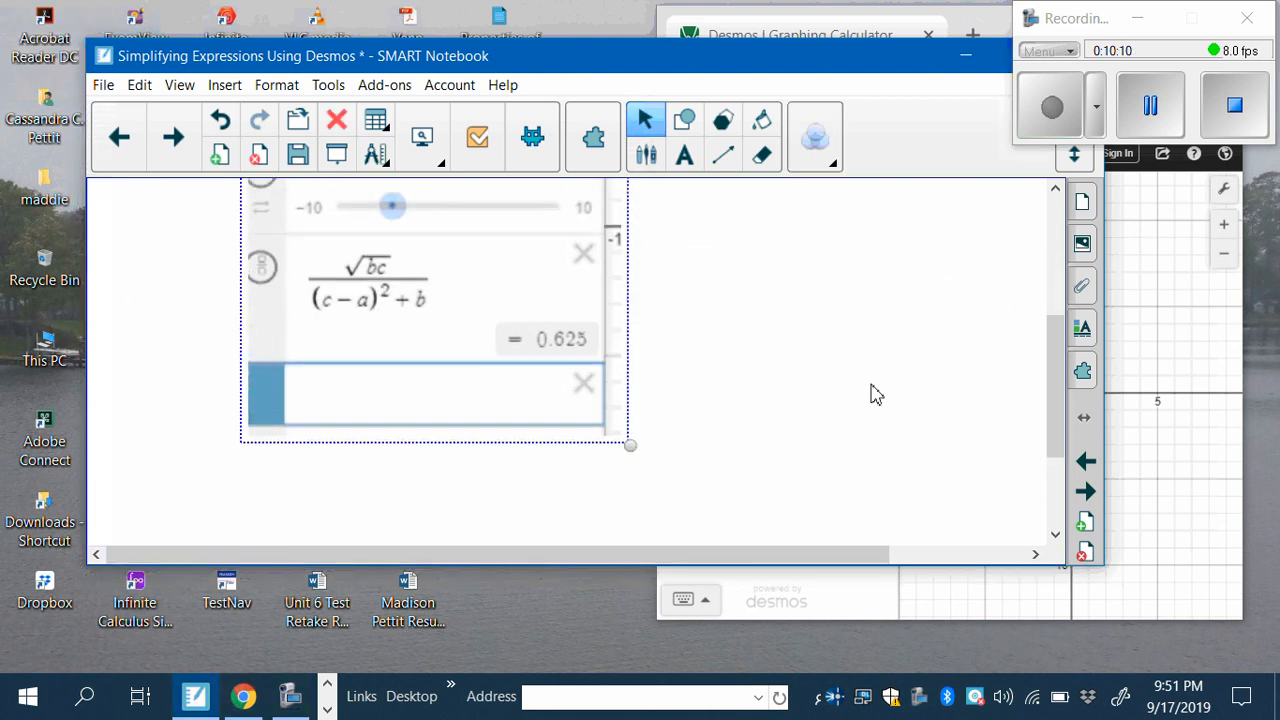
left_click_drag(482, 275, 787, 464)
left_click_drag(782, 443, 619, 471)
left_click_drag(697, 477, 569, 380)
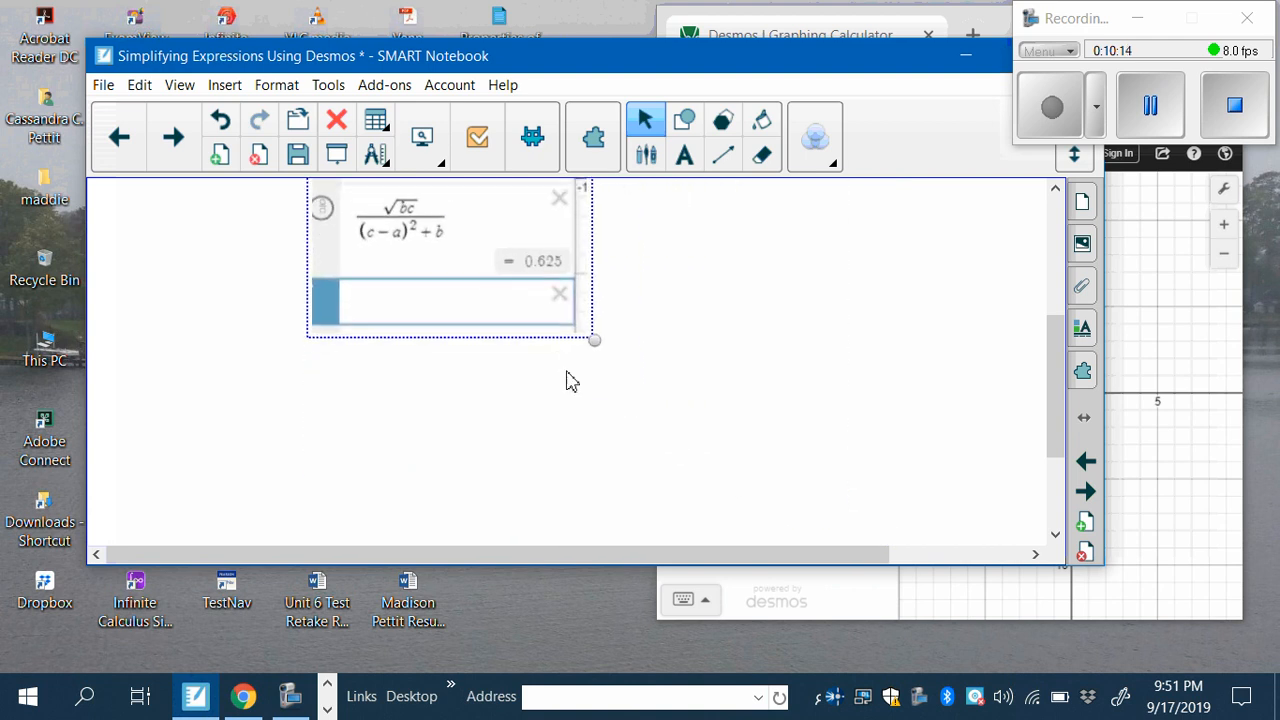
left_click_drag(486, 266, 562, 411)
scroll(986, 520, "up", 5)
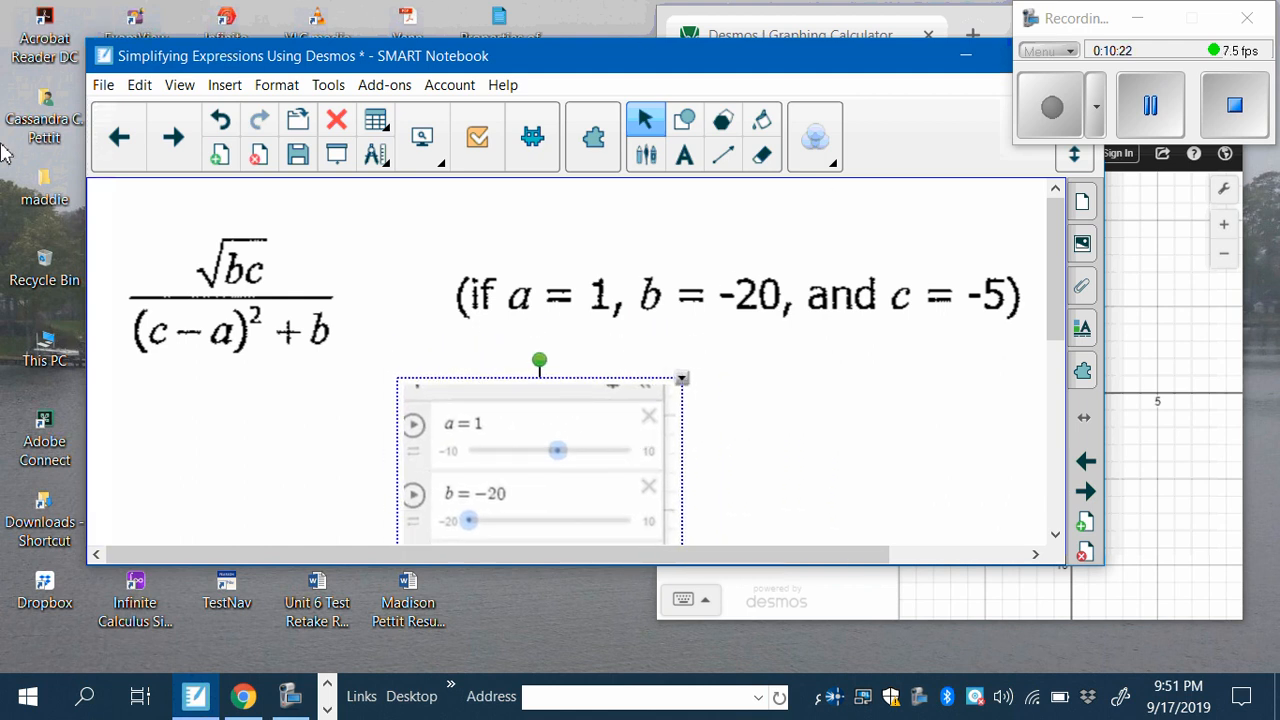
Advance to the 2|m − n²| + k³ problem page and move the Notebook window aside to uncover the Desmos expression list
left_click(173, 137)
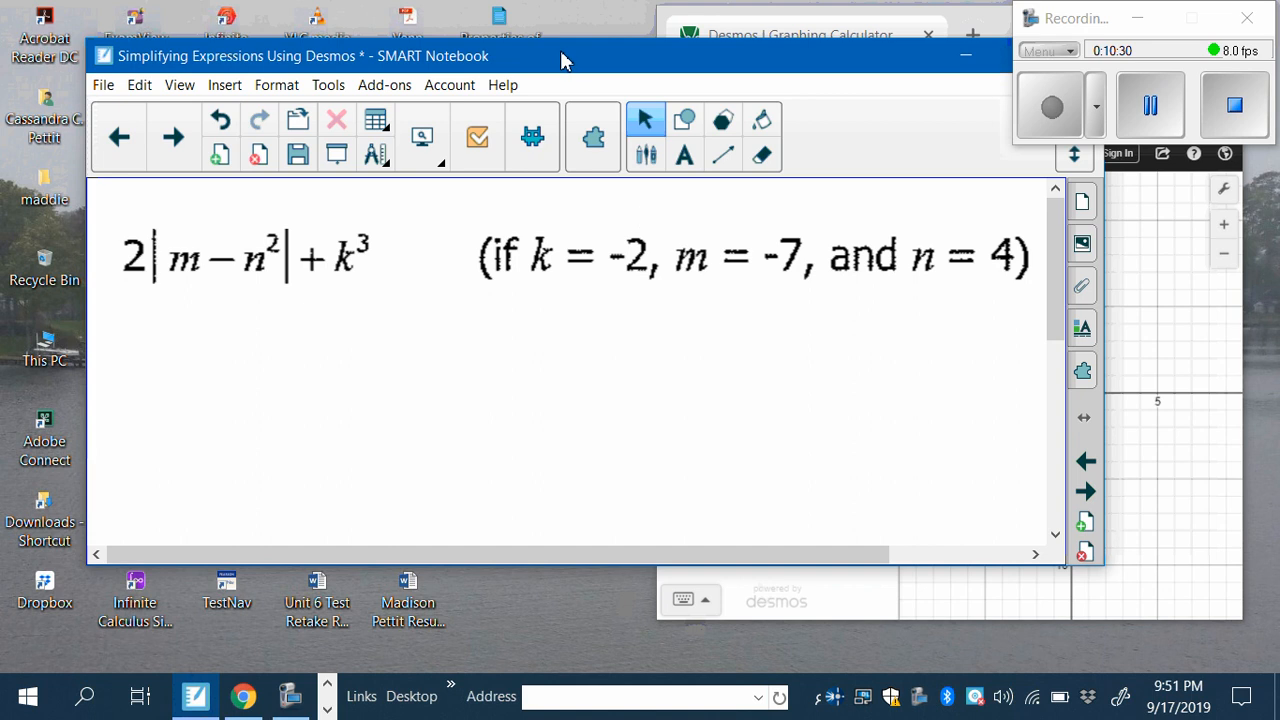
left_click_drag(561, 61, 169, 21)
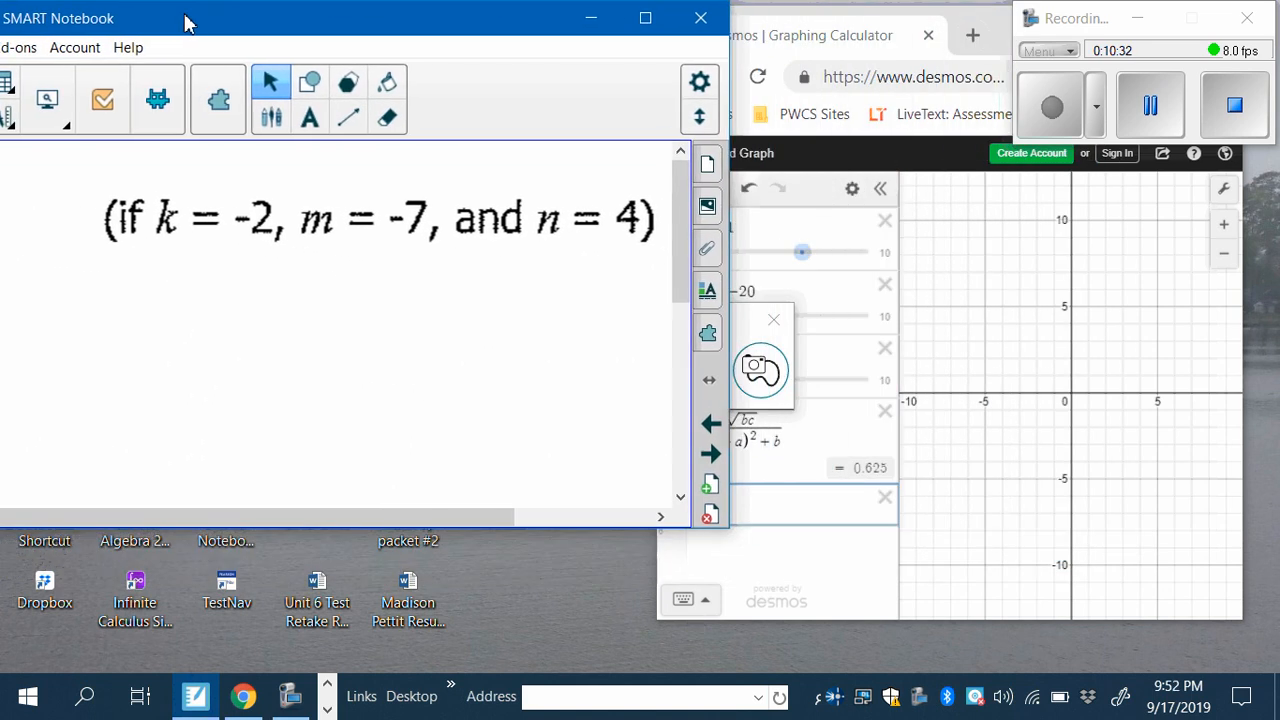
Switch to Desmos and delete the expression lines defining c, b and a
left_click(886, 347)
left_click(886, 350)
left_click(886, 287)
left_click(886, 222)
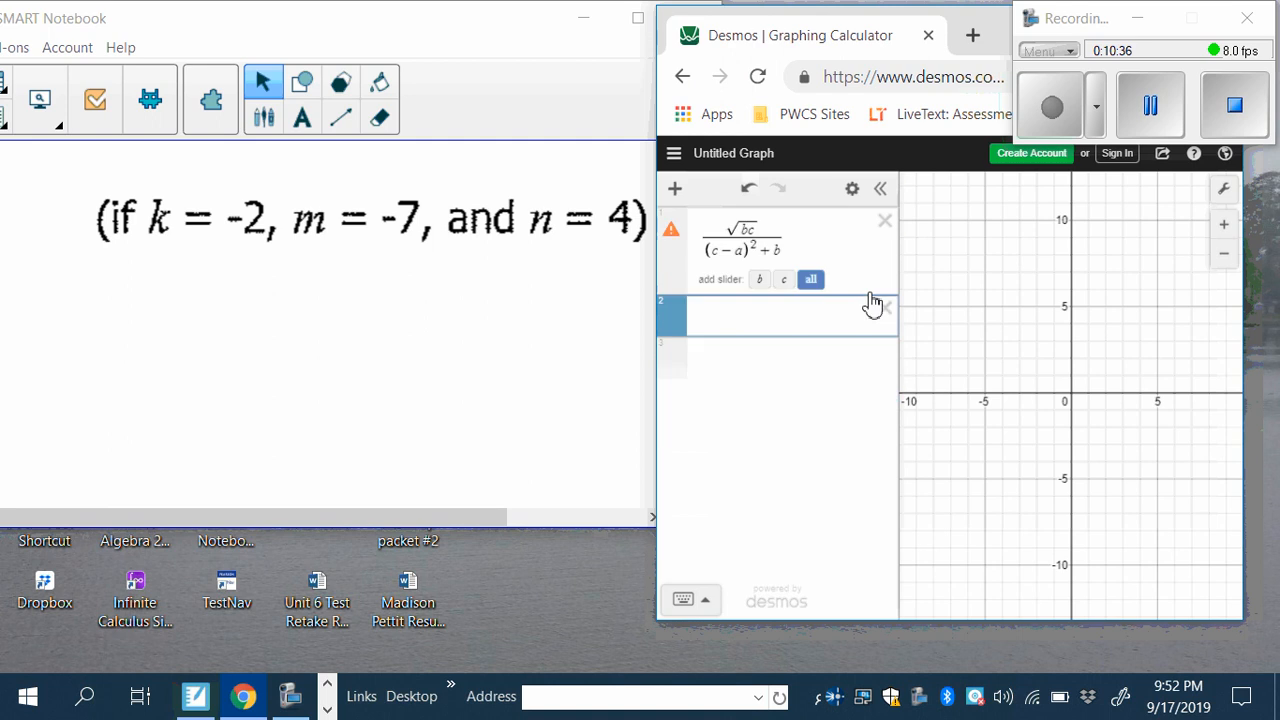
Delete the remaining √(bc) fraction expression and define k = −2 on the emptied line
left_click(885, 221)
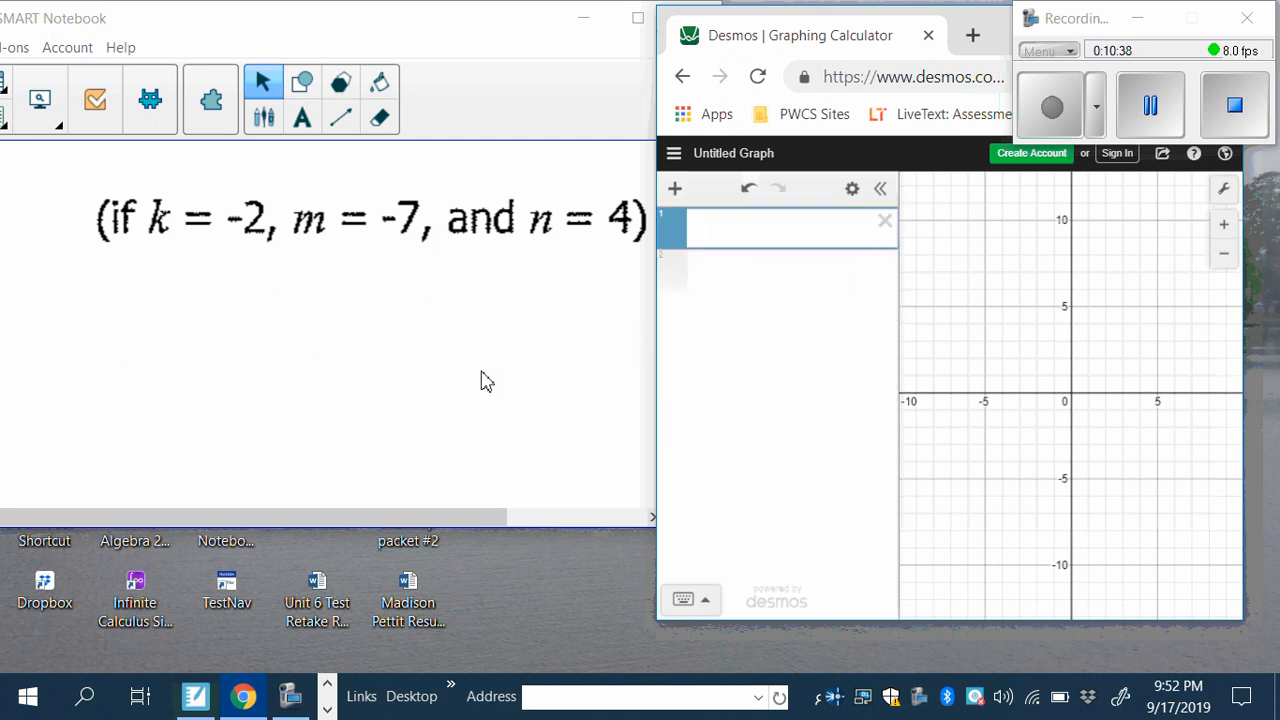
left_click(687, 601)
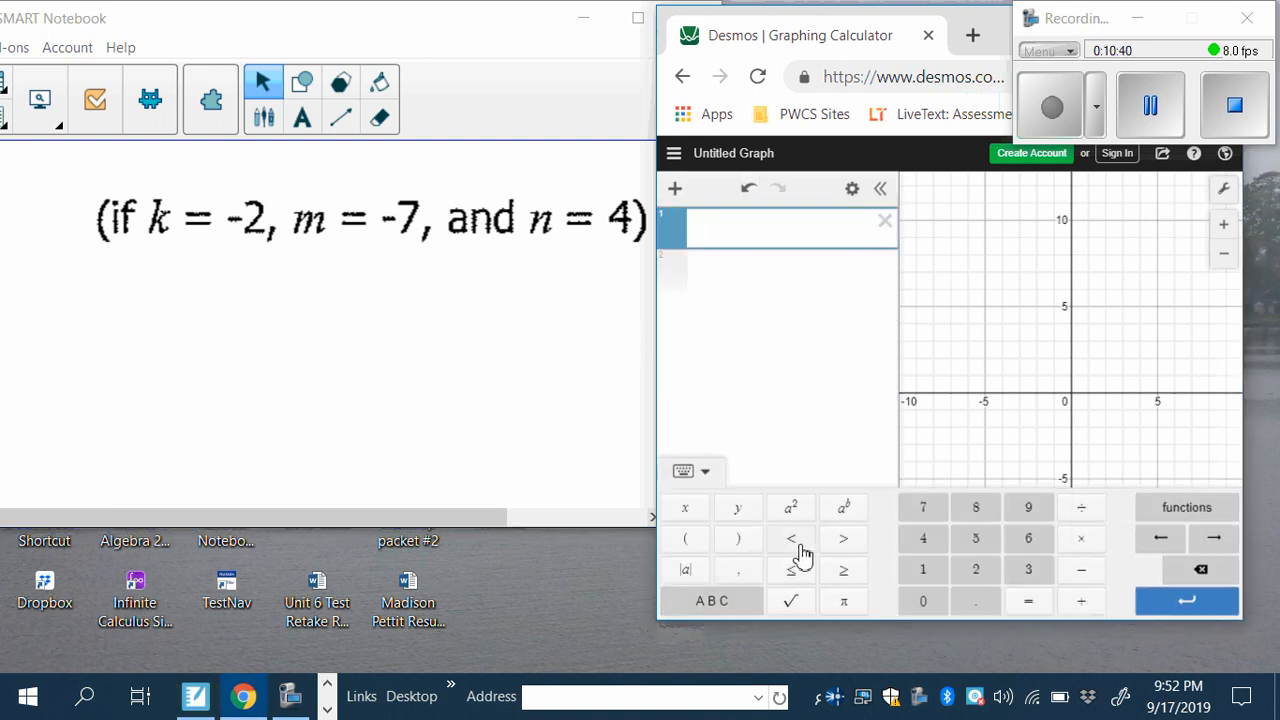
left_click(744, 608)
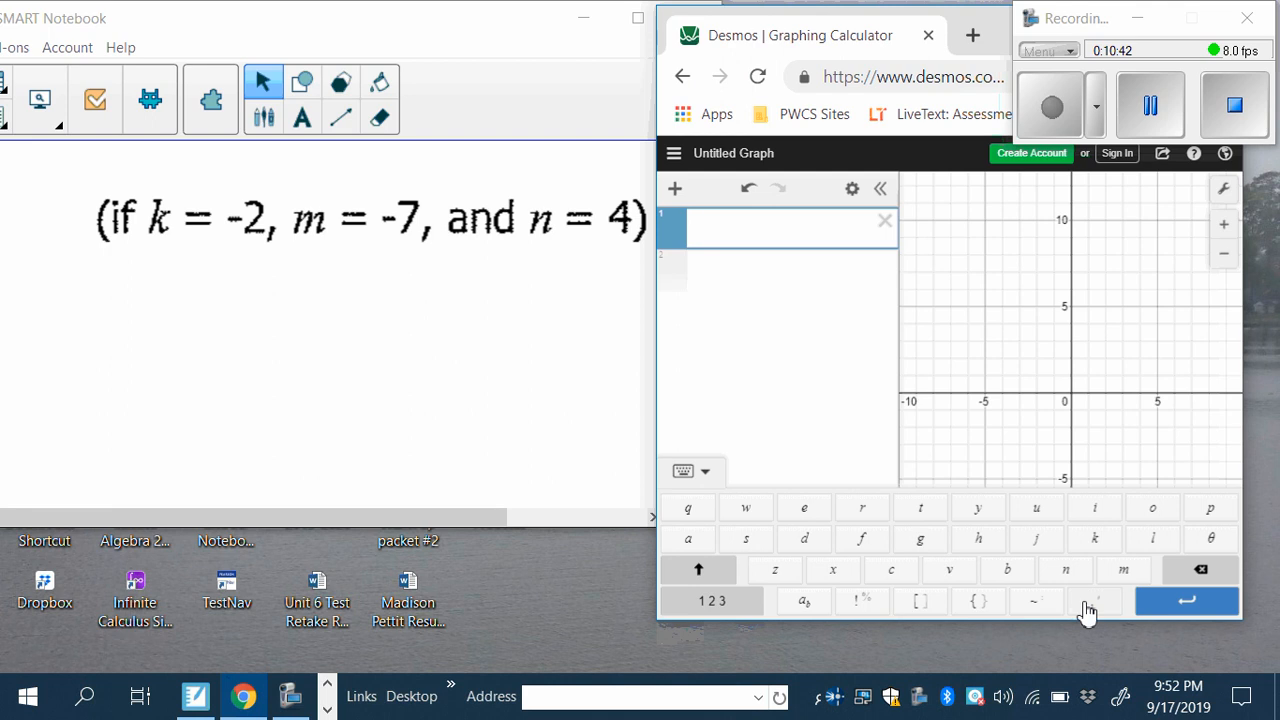
left_click(1094, 538)
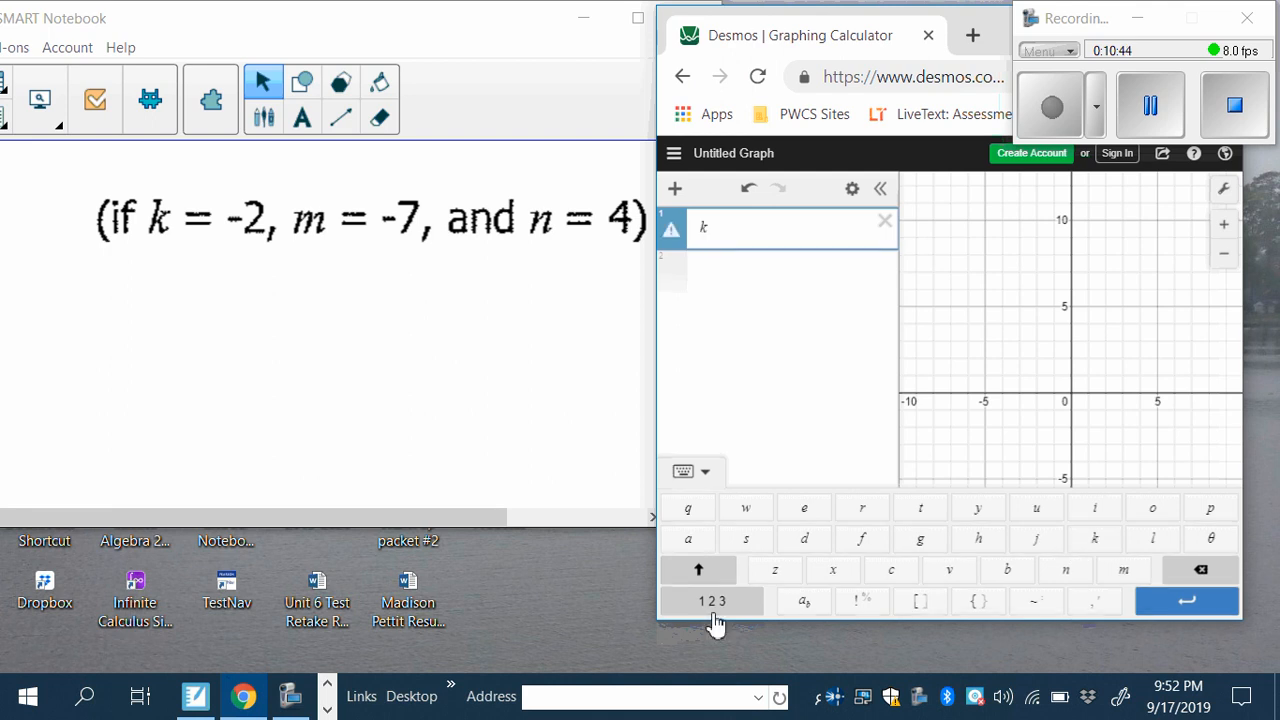
left_click(714, 608)
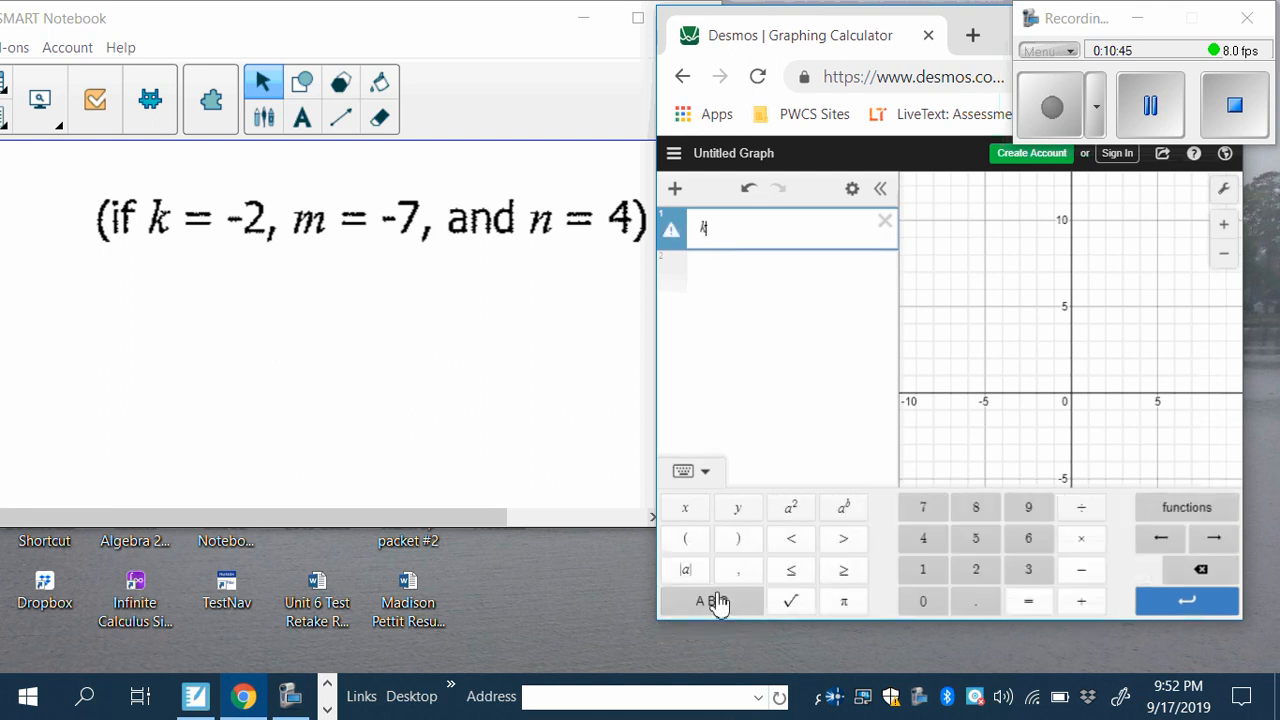
left_click(1020, 603)
left_click(1082, 572)
left_click(977, 570)
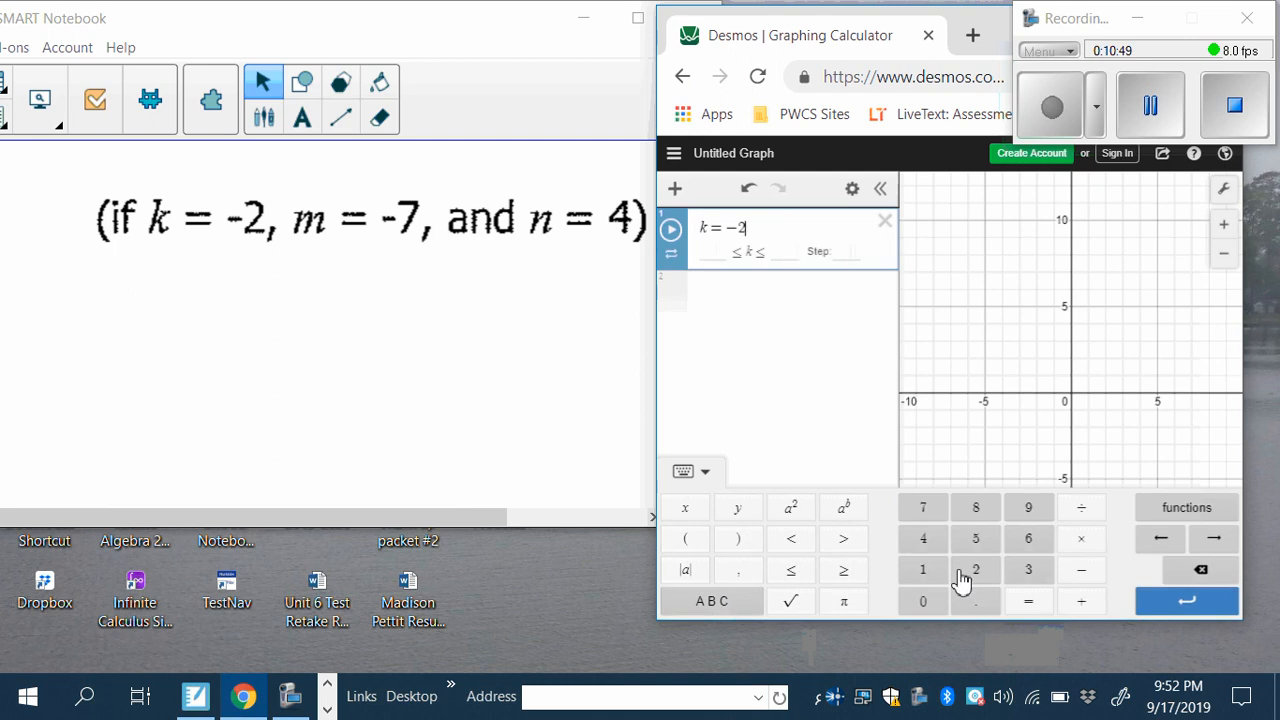
Define m = −7 on a new expression line below k
left_click(722, 311)
left_click(714, 602)
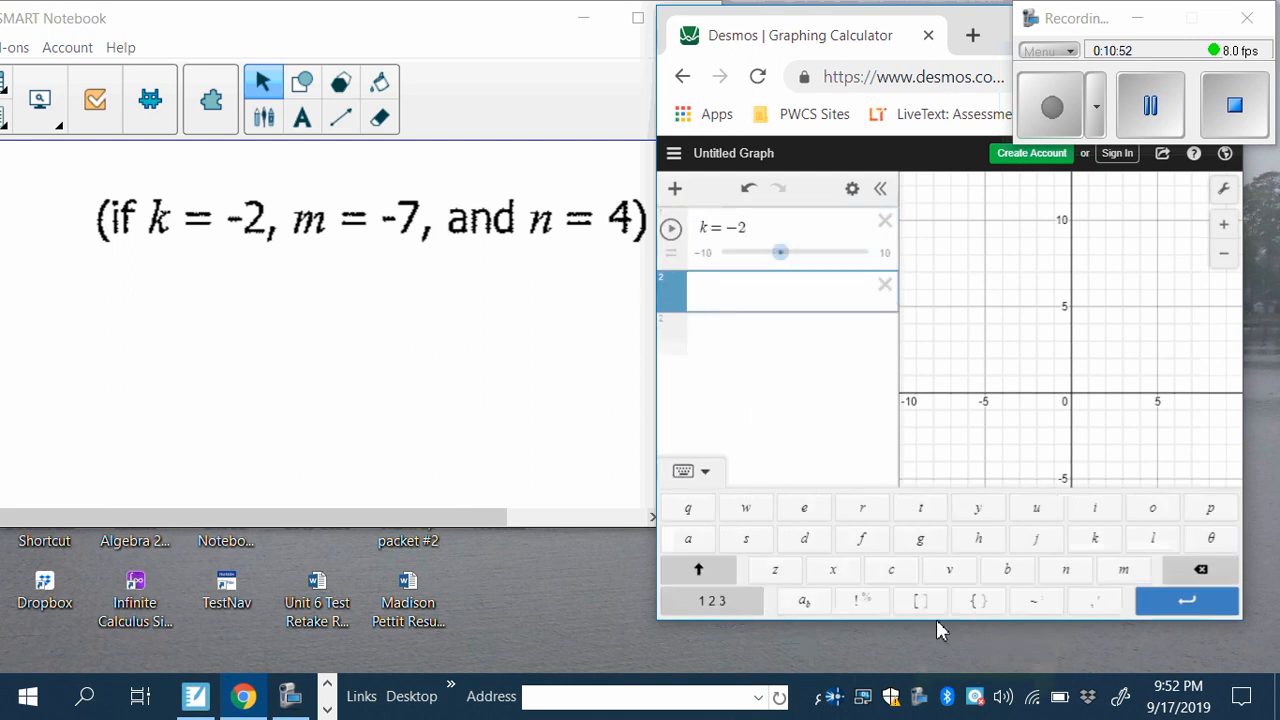
left_click(1122, 570)
left_click(712, 601)
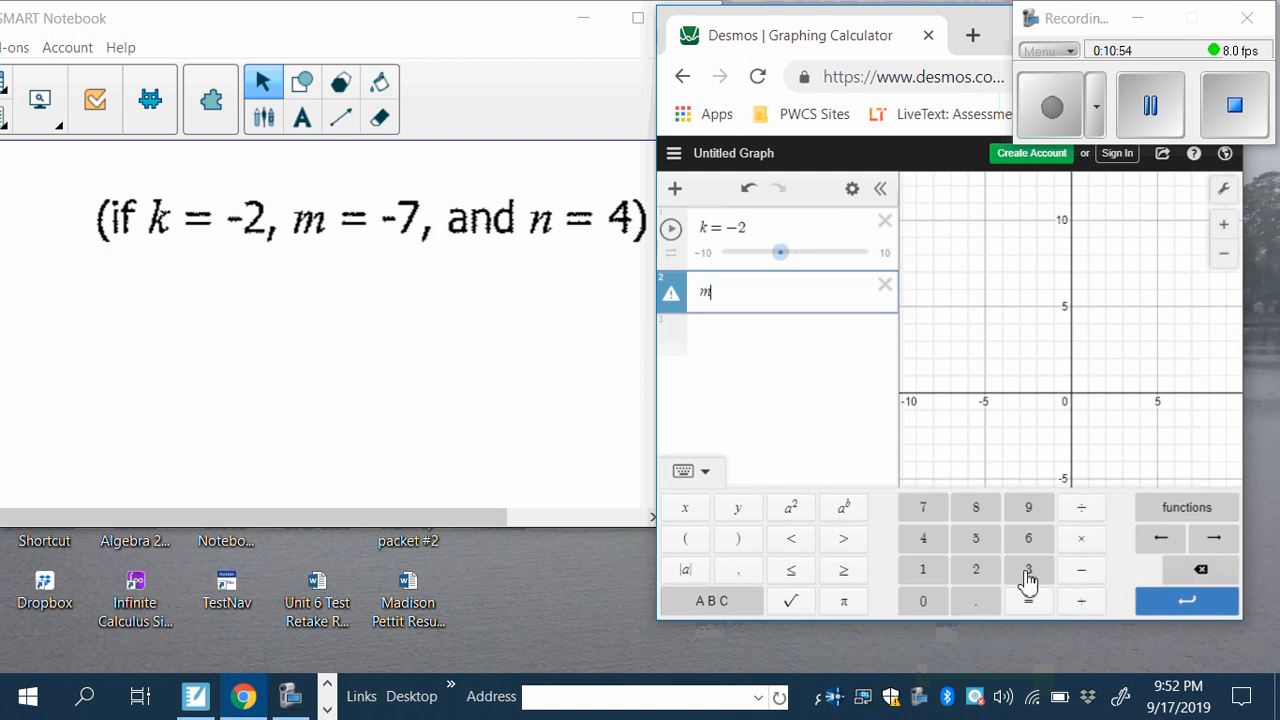
left_click(1033, 603)
left_click(1083, 572)
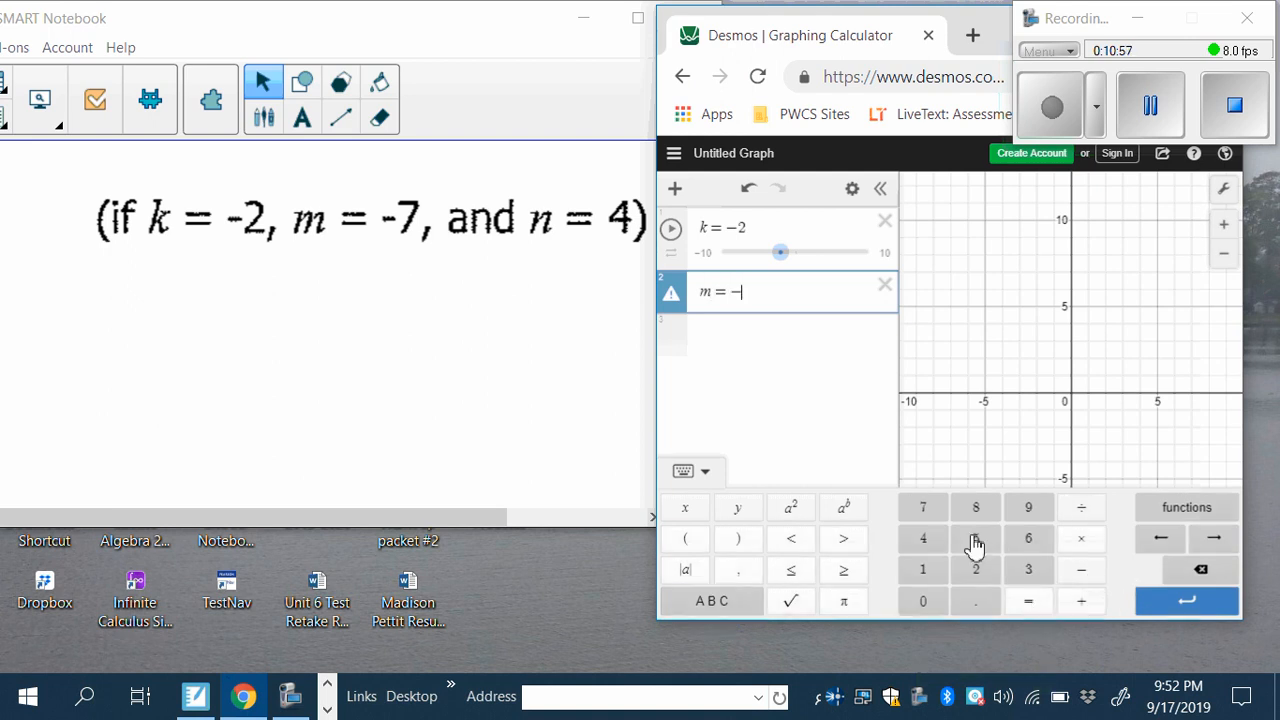
left_click(925, 511)
Define n = 4 on the third expression line and add a blank line below it
left_click(682, 367)
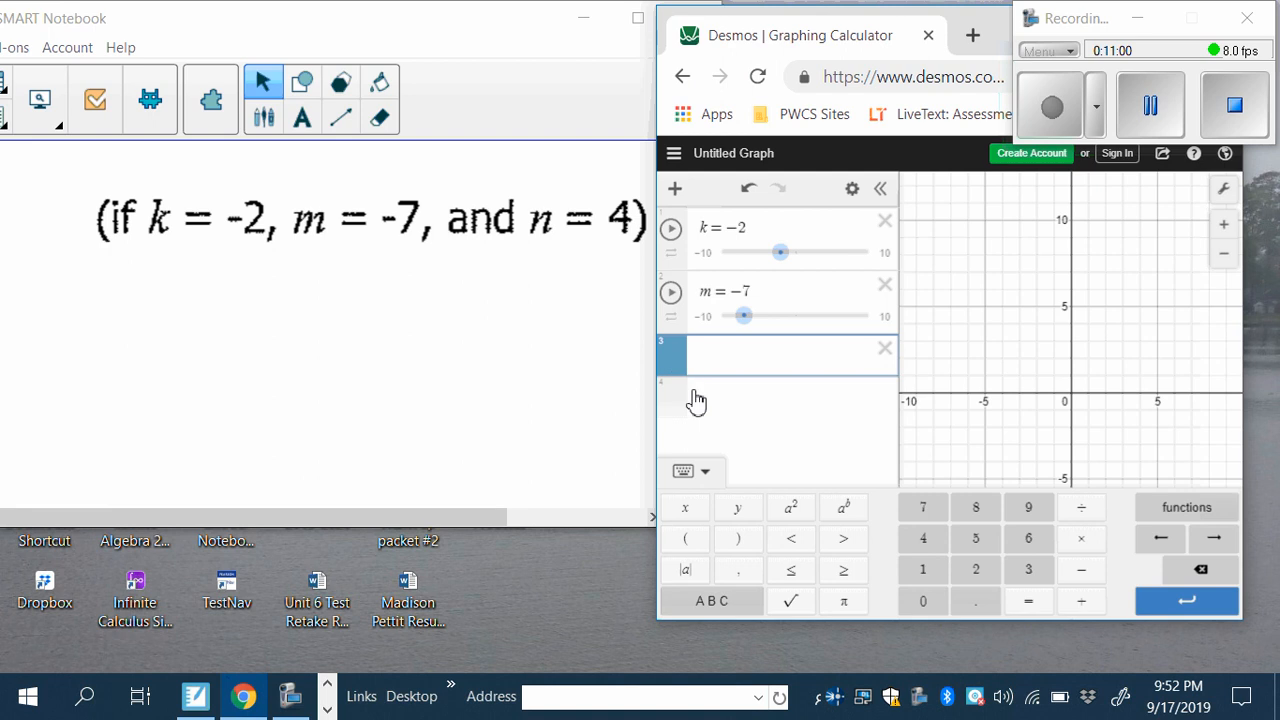
left_click(693, 612)
left_click(1070, 574)
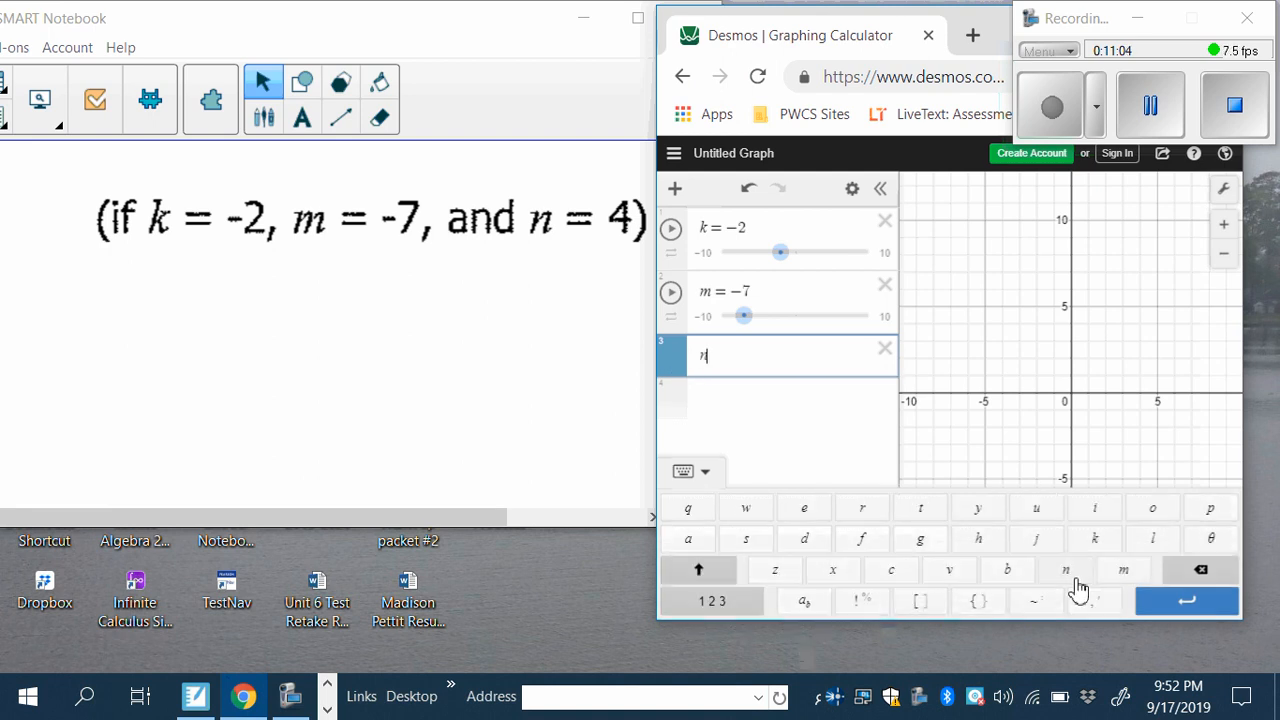
left_click(730, 608)
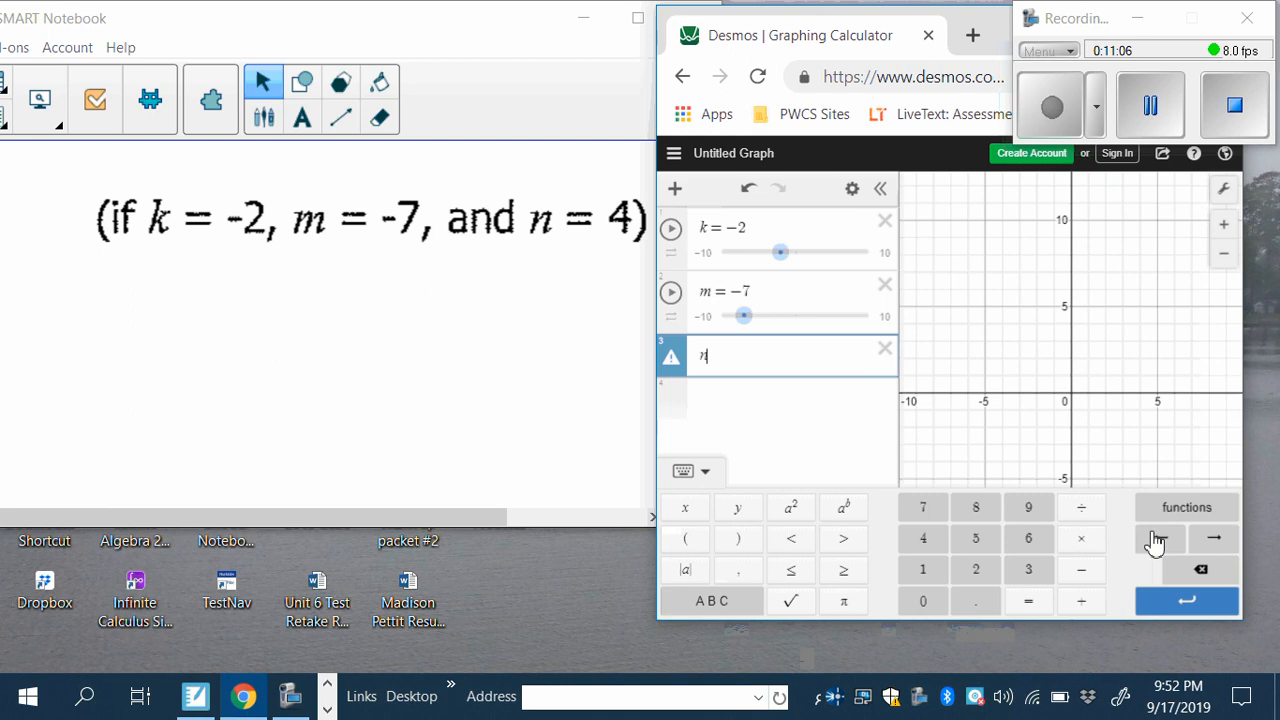
left_click(1024, 603)
left_click(923, 541)
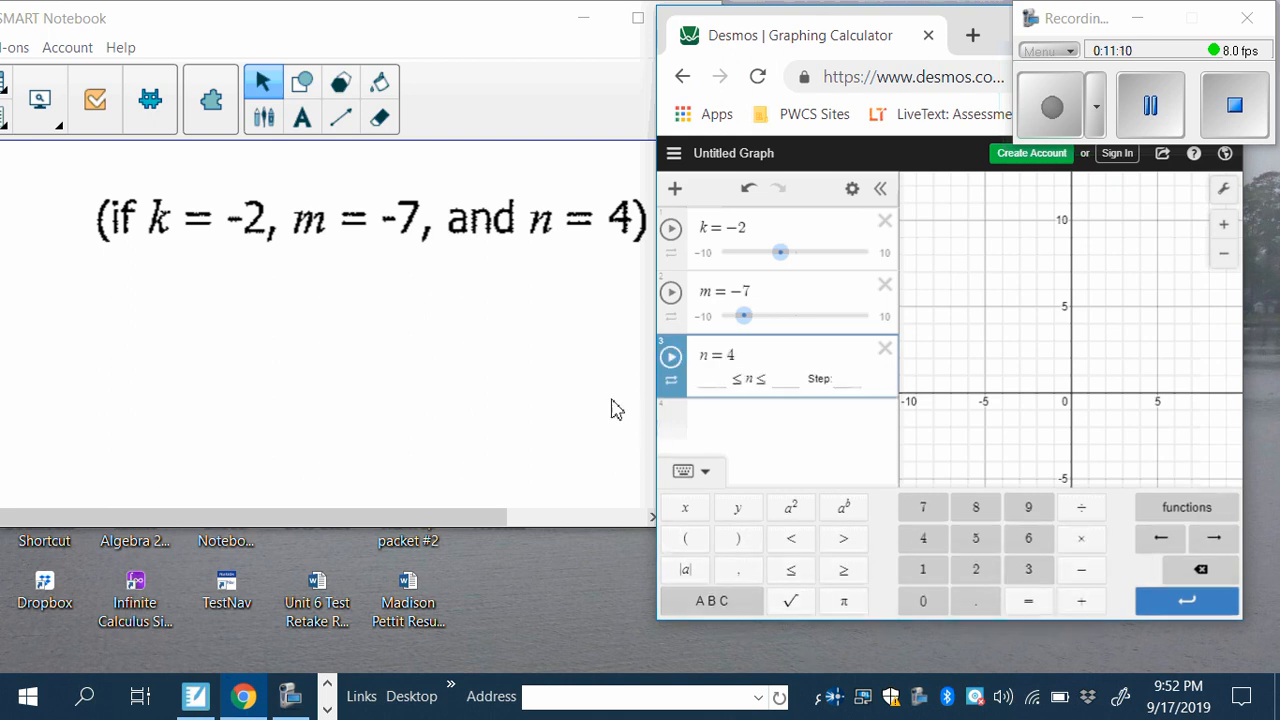
left_click(695, 441)
Move the SMART Notebook window so the full 2|m − n²| + k³ problem shows, and return to the blank Desmos expression line
left_click(447, 400)
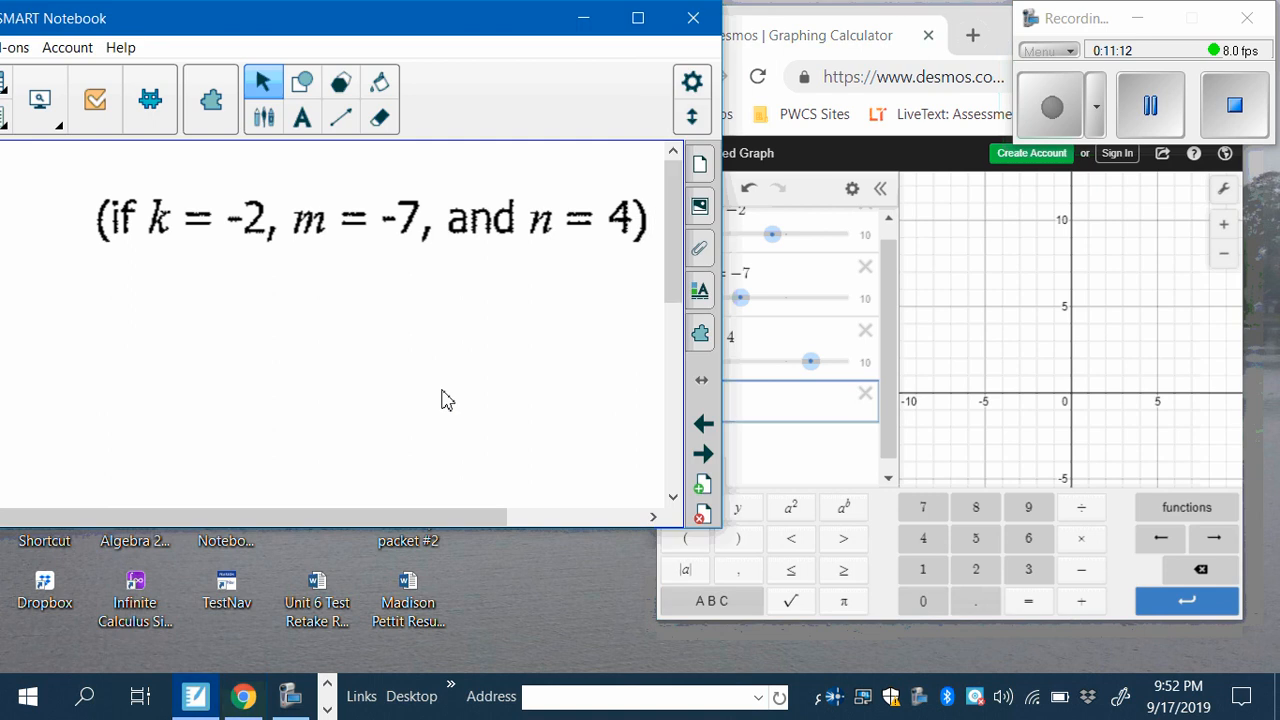
left_click_drag(422, 22, 747, 72)
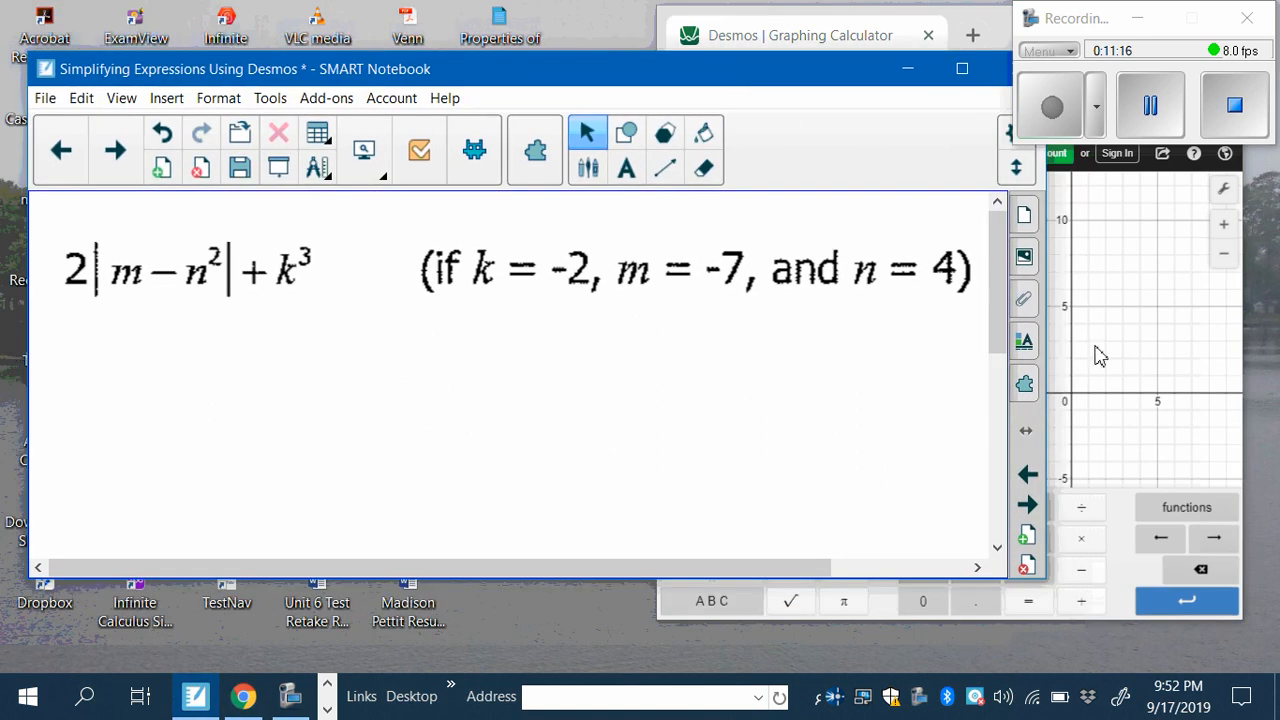
left_click(1095, 392)
left_click(705, 433)
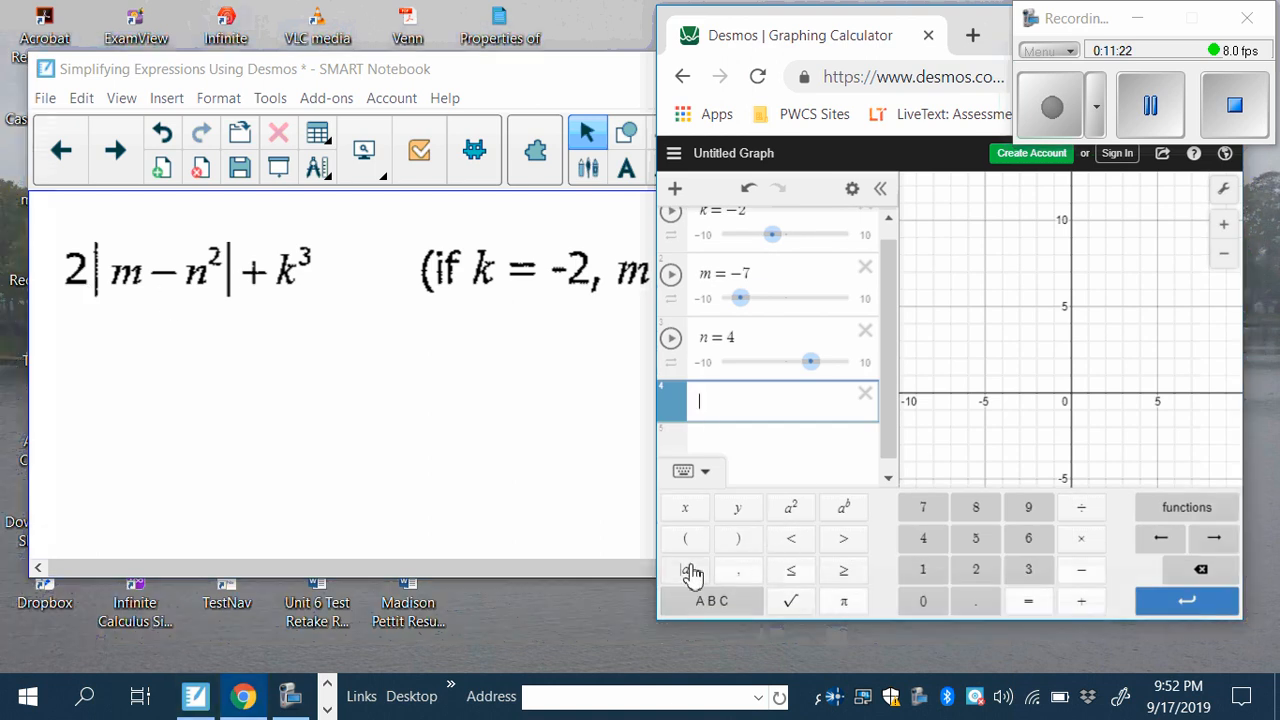
Enter 2|m − n²| on the blank expression line below n = 4
left_click(976, 569)
left_click(688, 572)
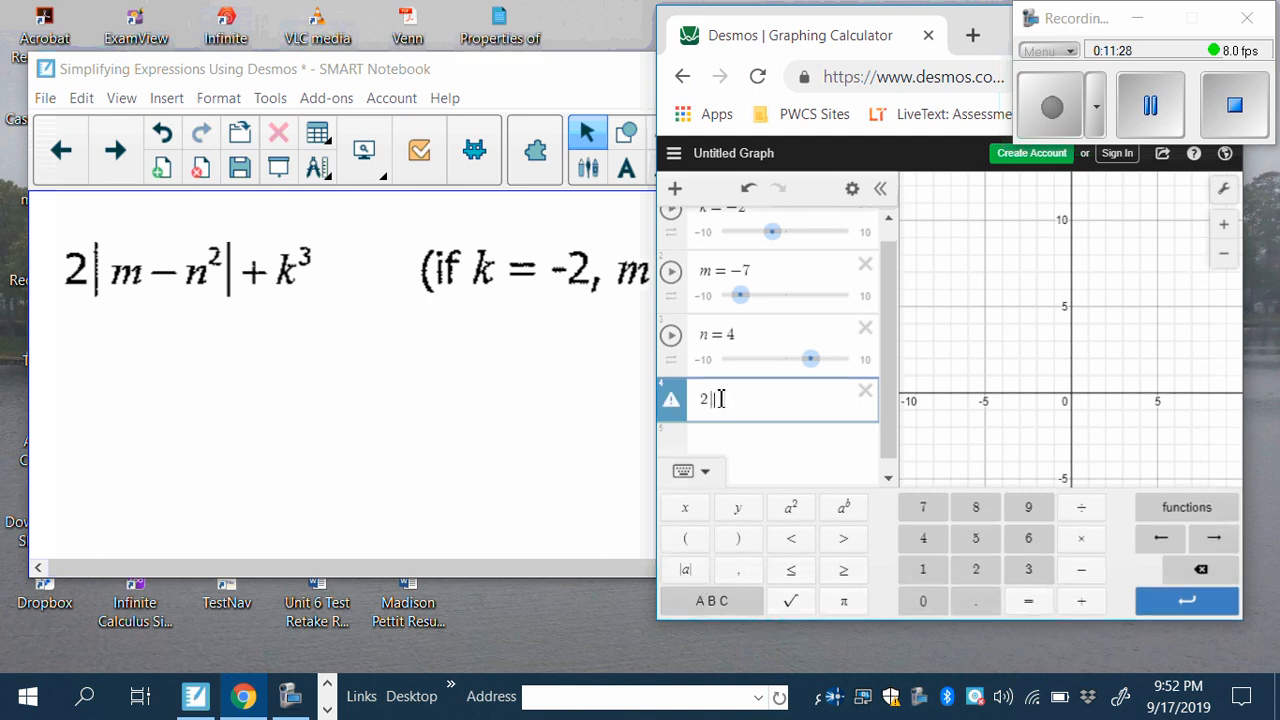
left_click(713, 602)
left_click(1127, 588)
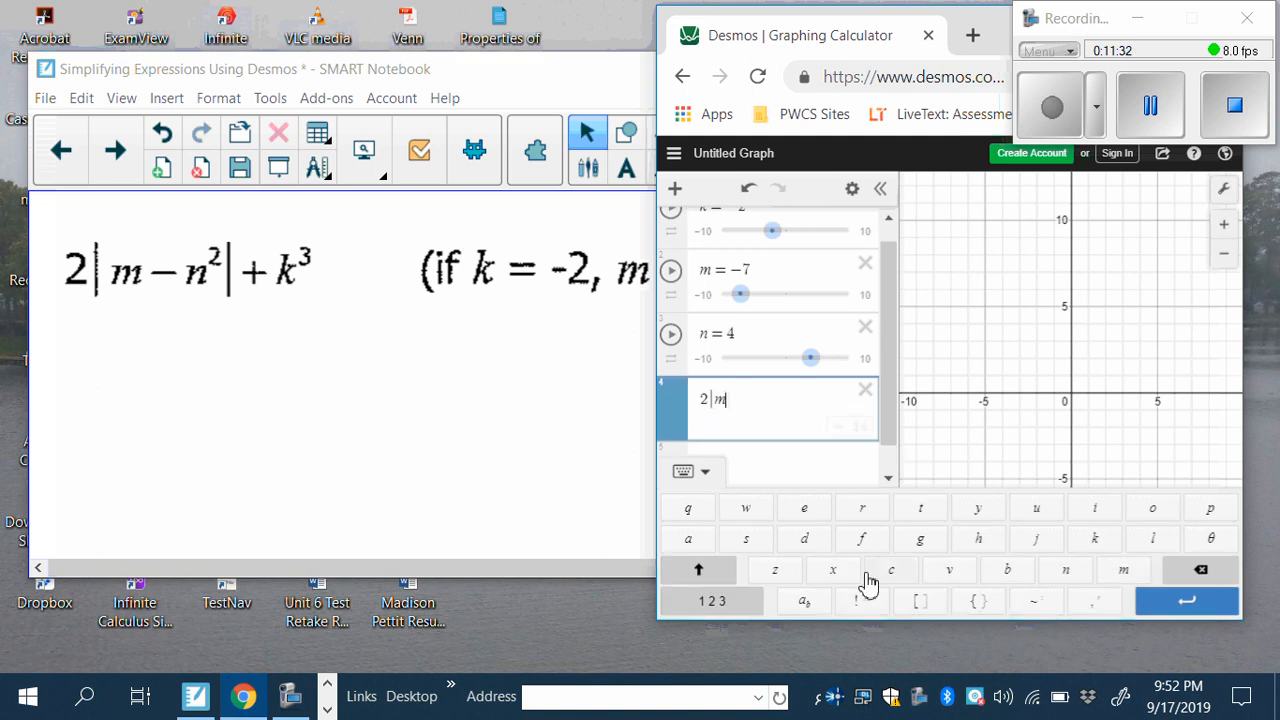
left_click(737, 604)
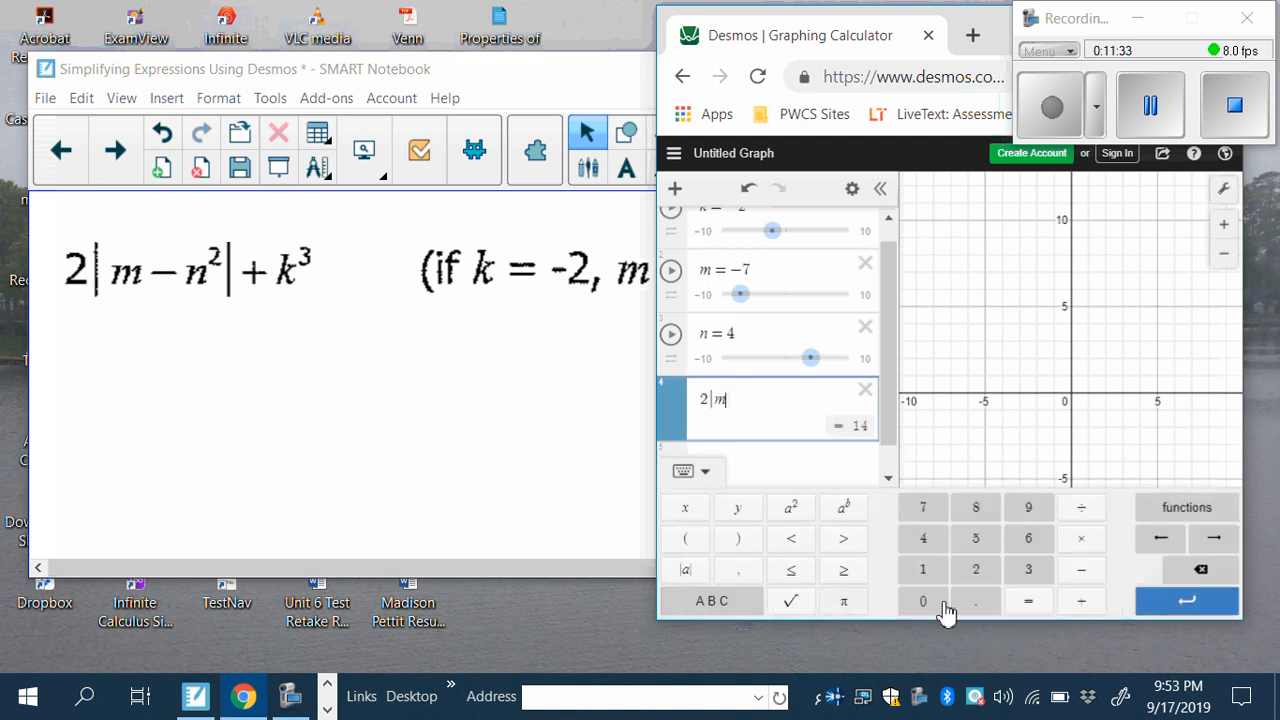
left_click(1094, 578)
left_click(738, 601)
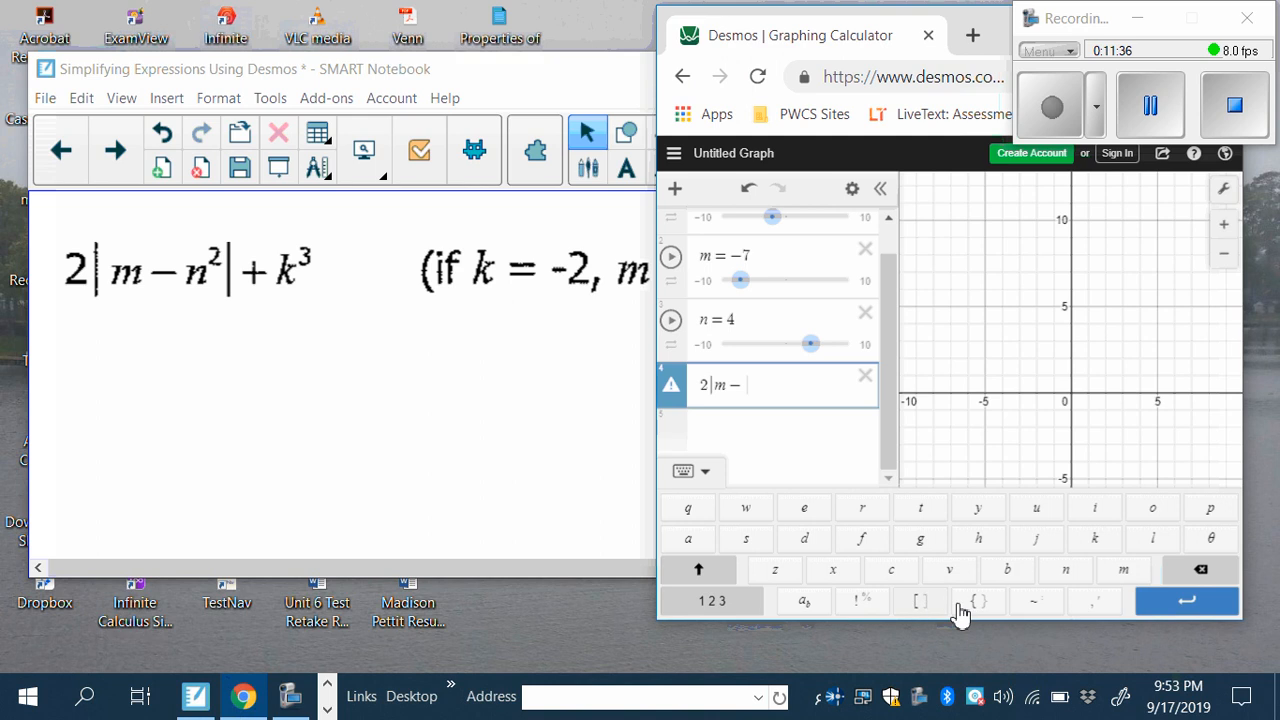
left_click(1066, 569)
left_click(729, 602)
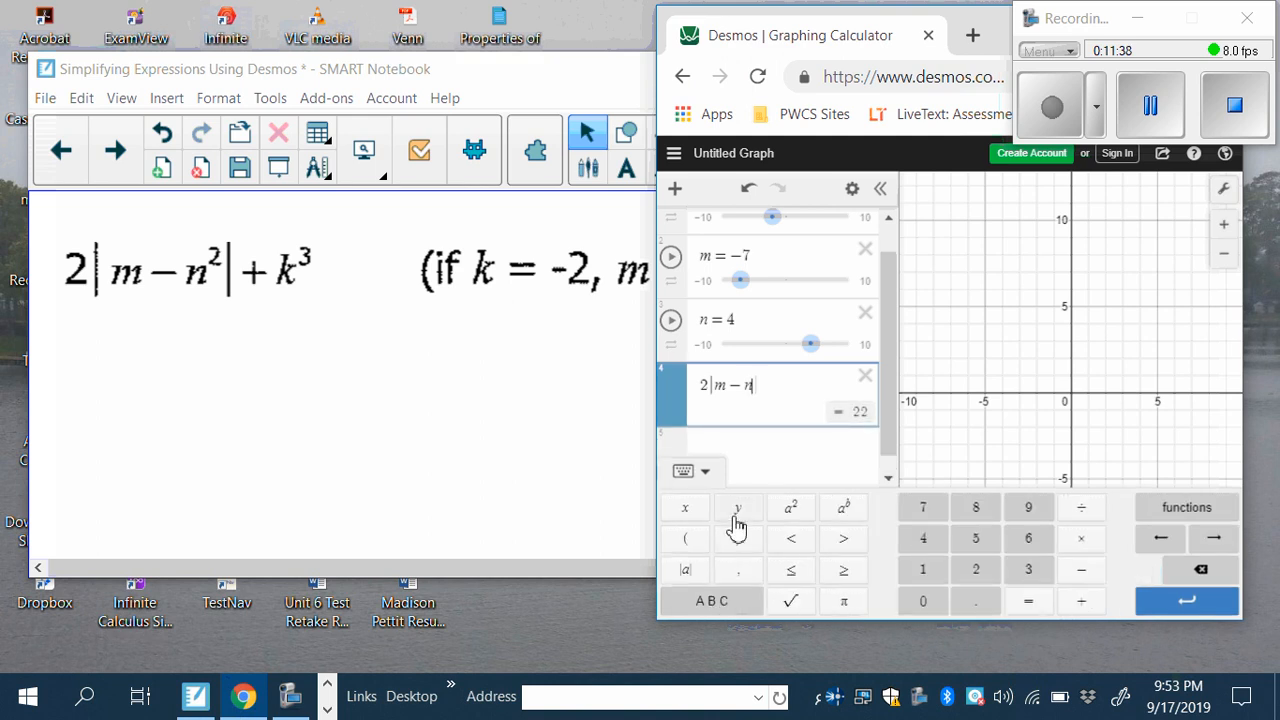
left_click(791, 512)
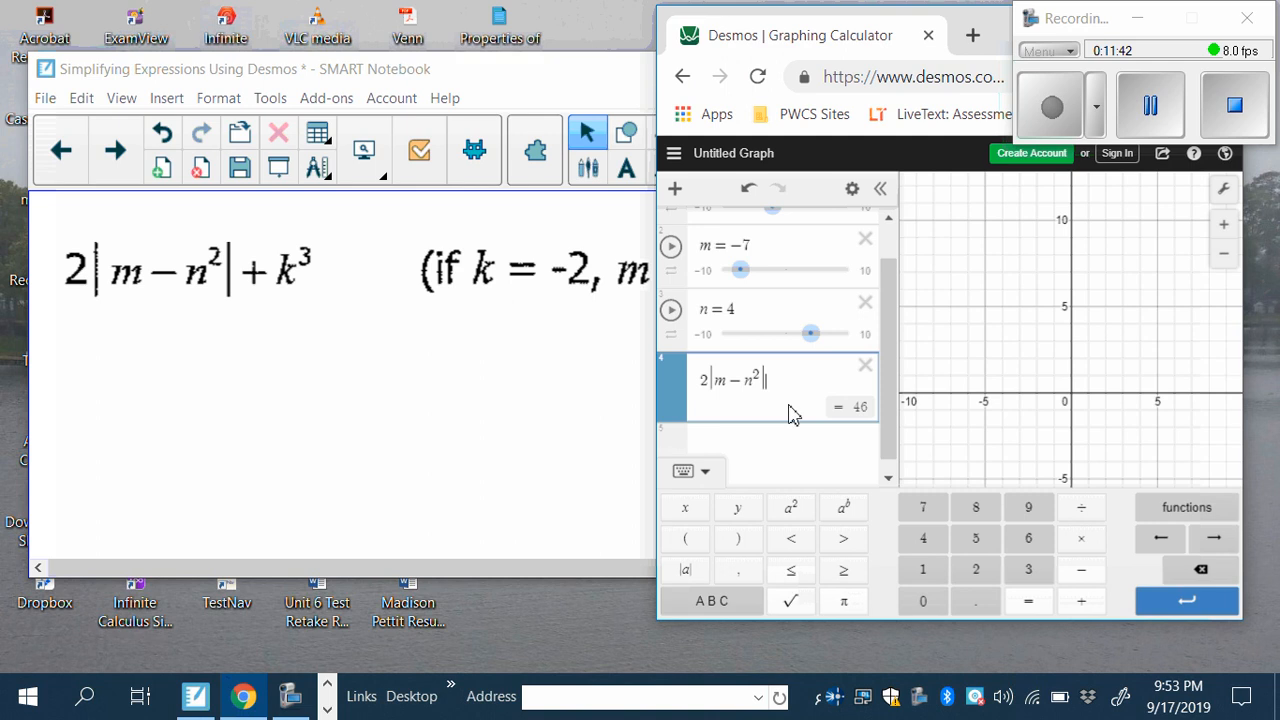
Append + k³ to the absolute value expression and finish the line
left_click(1084, 603)
left_click(750, 600)
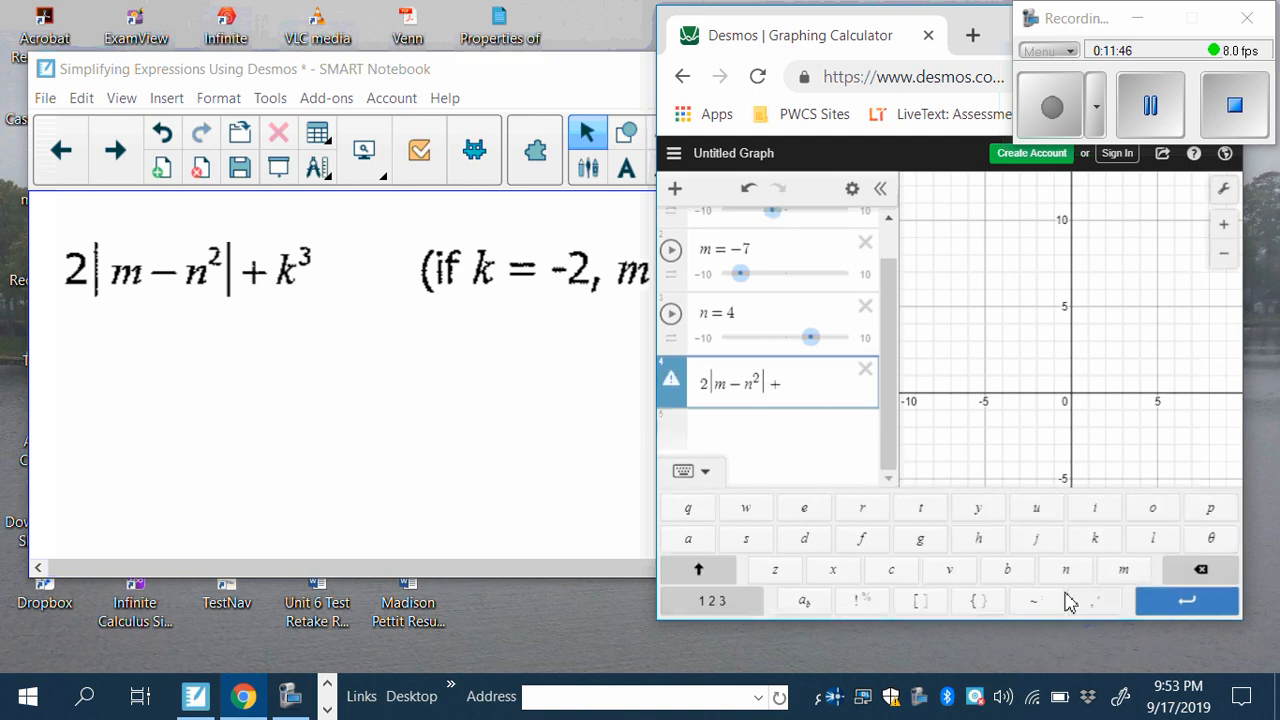
left_click(1094, 542)
left_click(712, 600)
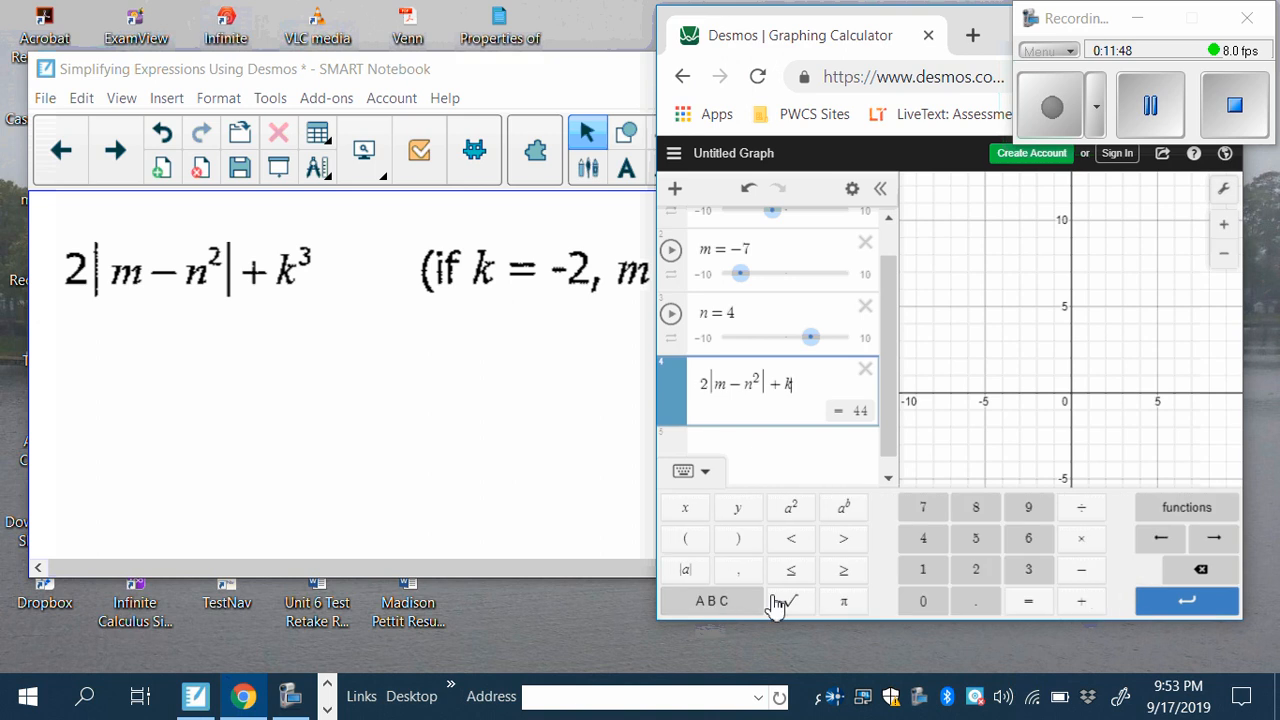
left_click(845, 510)
left_click(1045, 578)
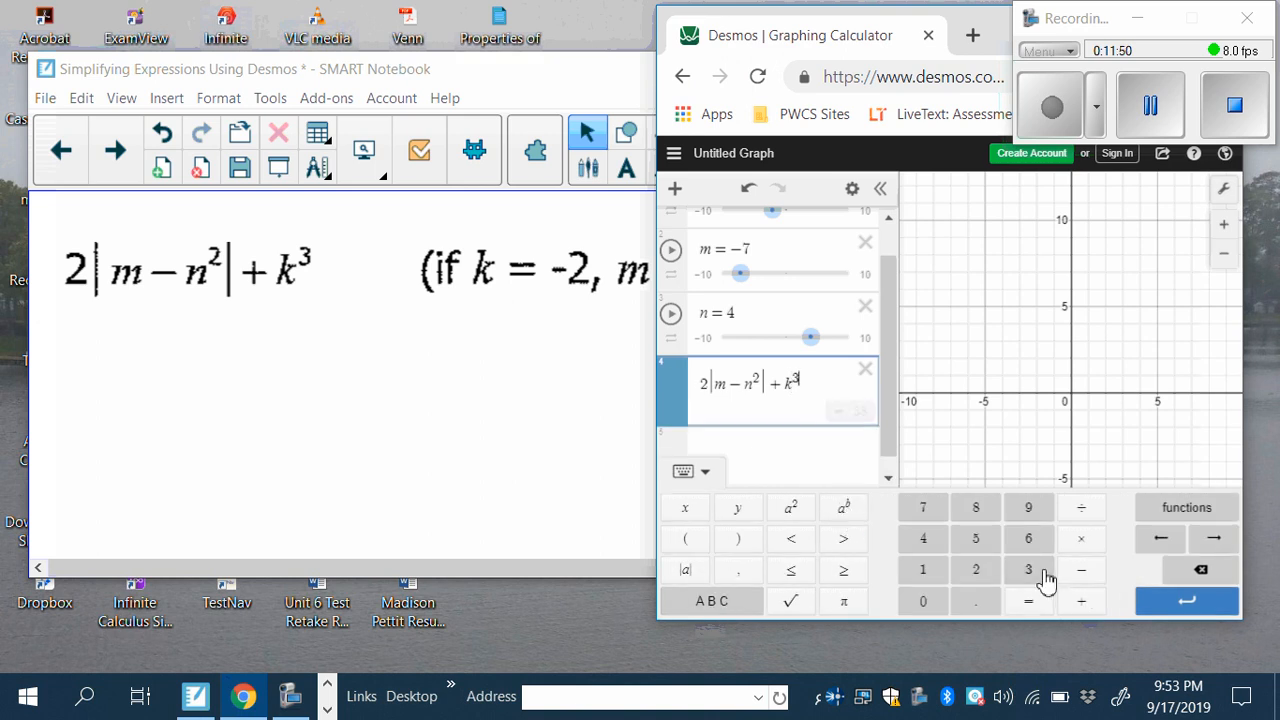
left_click(763, 453)
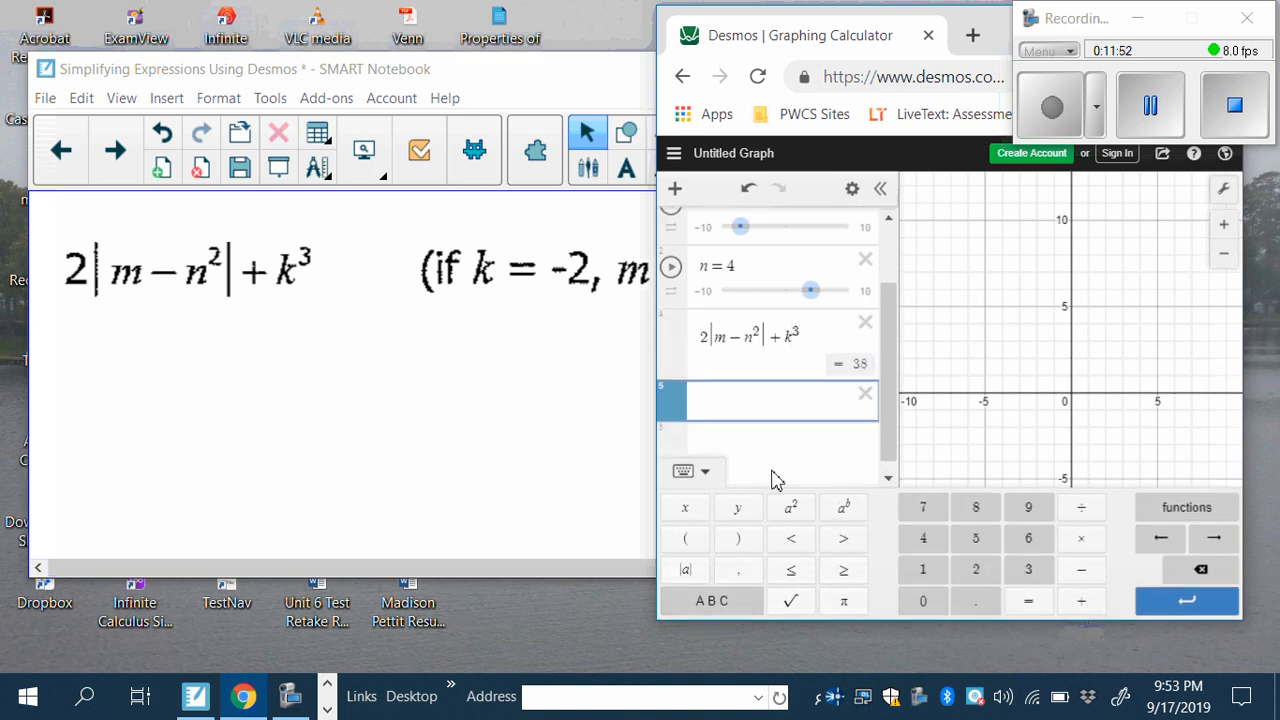
Take a screen capture of the Desmos expression list covering k, m, n and the evaluated expression
scroll(778, 480, "up", 2)
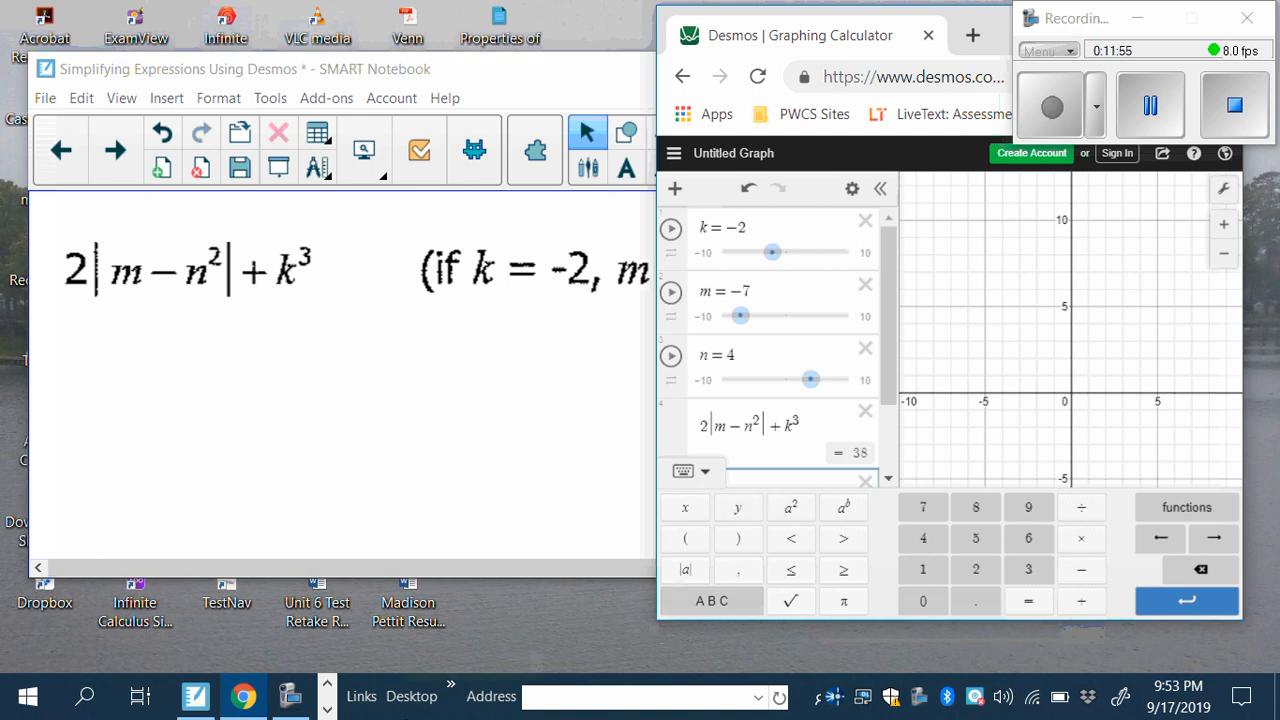
left_click(327, 708)
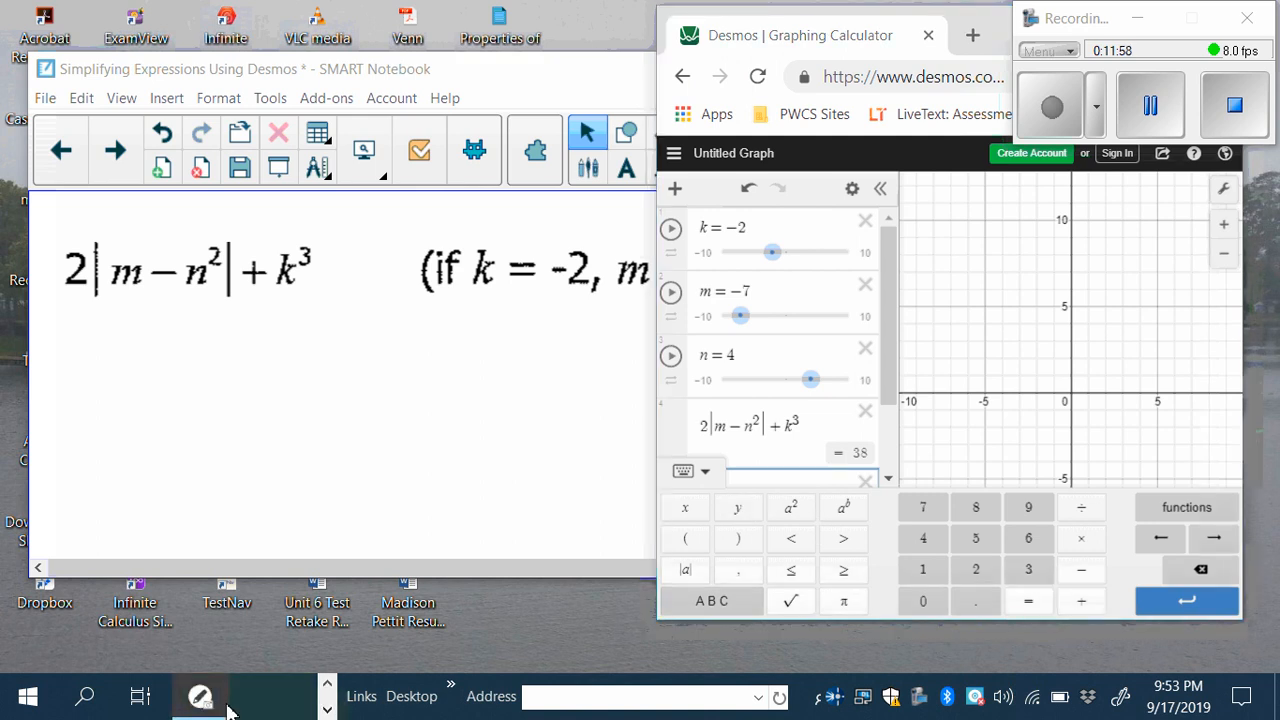
left_click(196, 696)
left_click(563, 370)
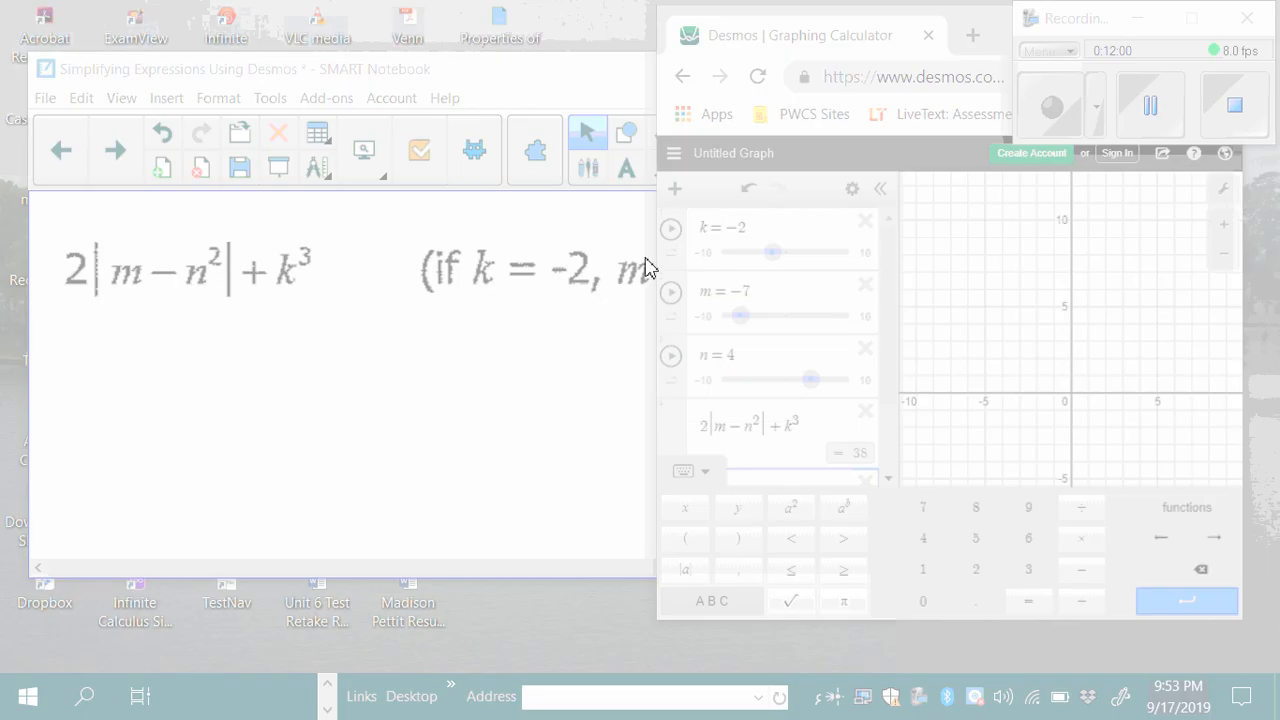
left_click_drag(672, 218, 893, 482)
left_click(619, 440)
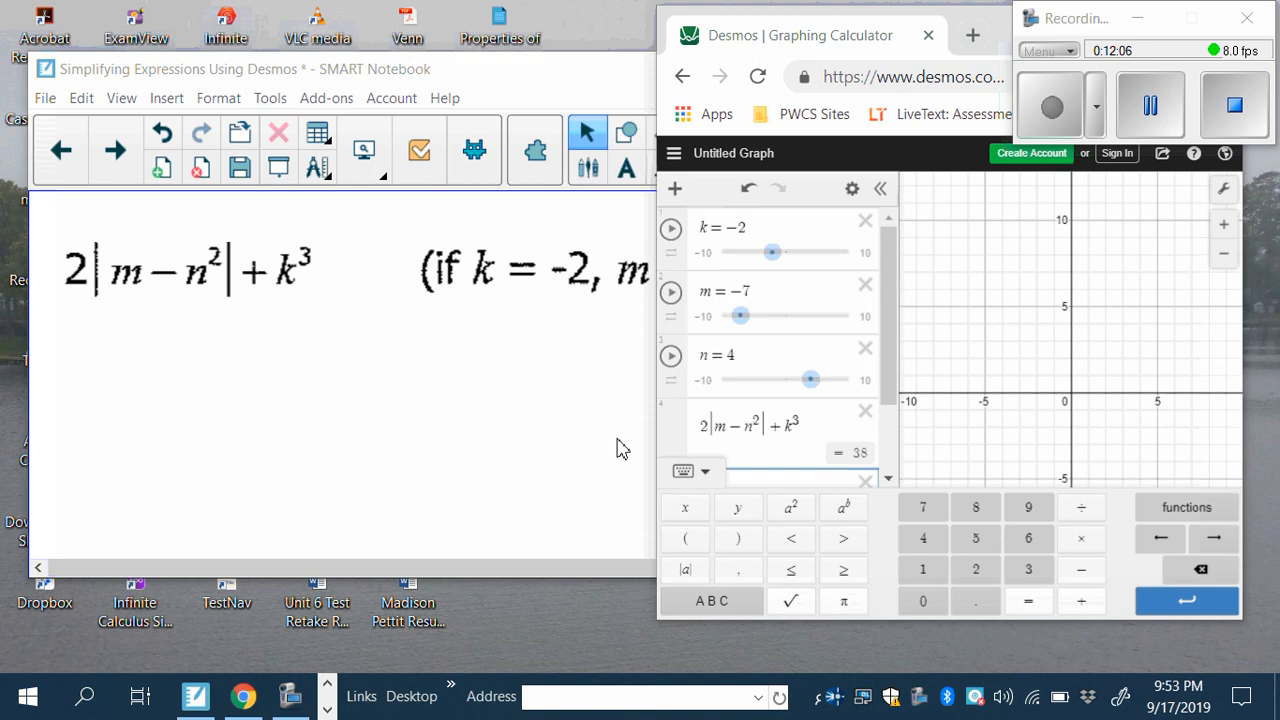
Switch to SMART Notebook, paste the Desmos capture onto the problem page and place it below the given values
left_click(284, 456)
right_click(284, 447)
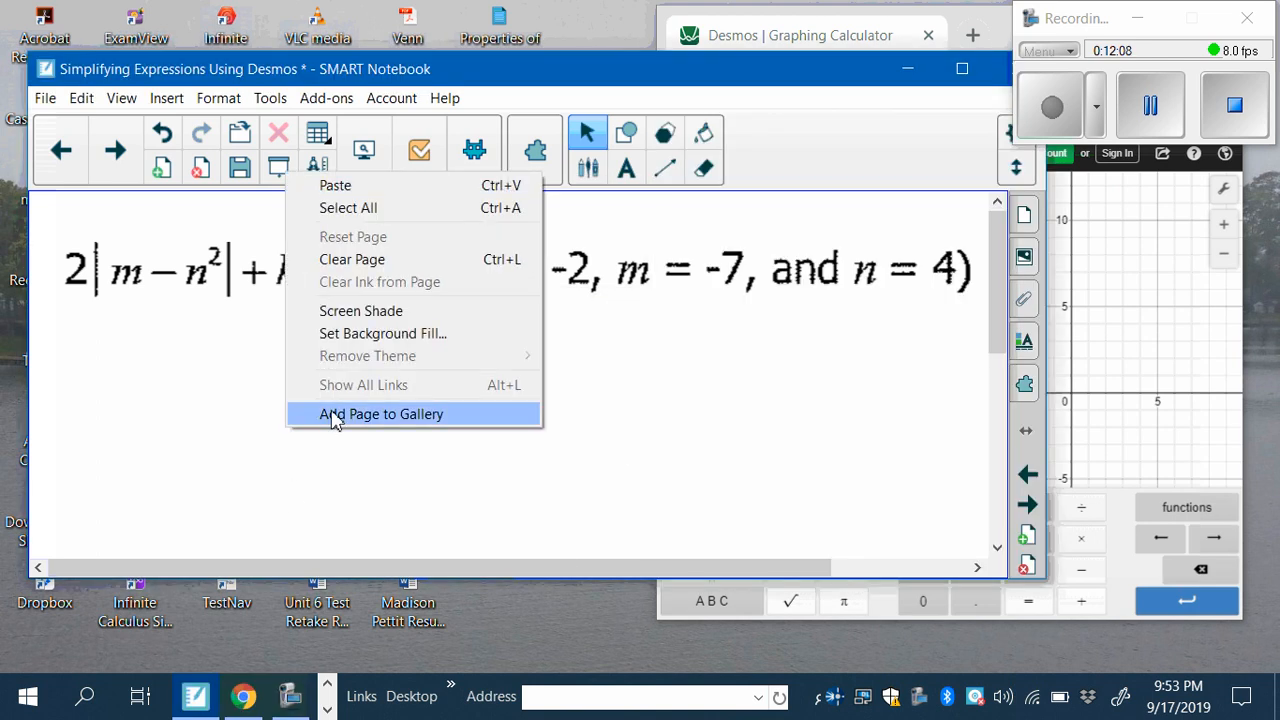
left_click(371, 184)
left_click_drag(385, 422, 657, 298)
left_click_drag(695, 518, 653, 531)
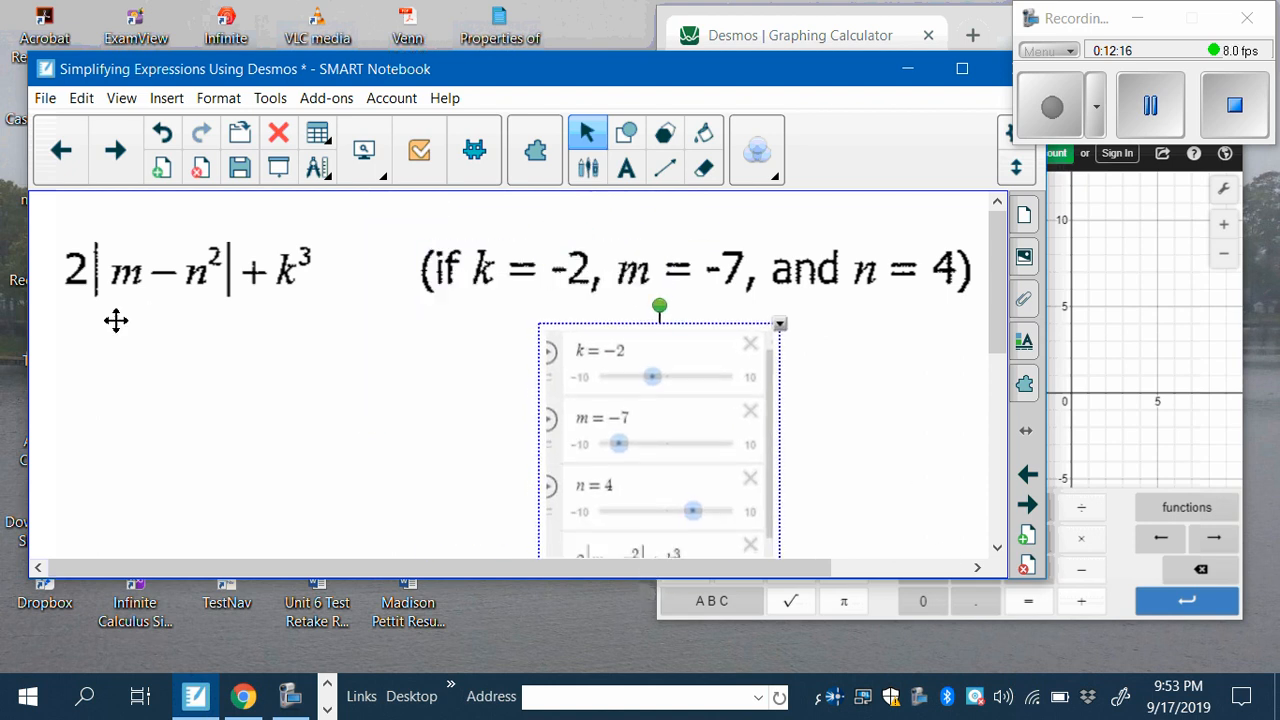
Advance the SMART Notebook lesson to the next problem, then switch to Desmos and delete the evaluated expression and the n, m and k lines
left_click(115, 150)
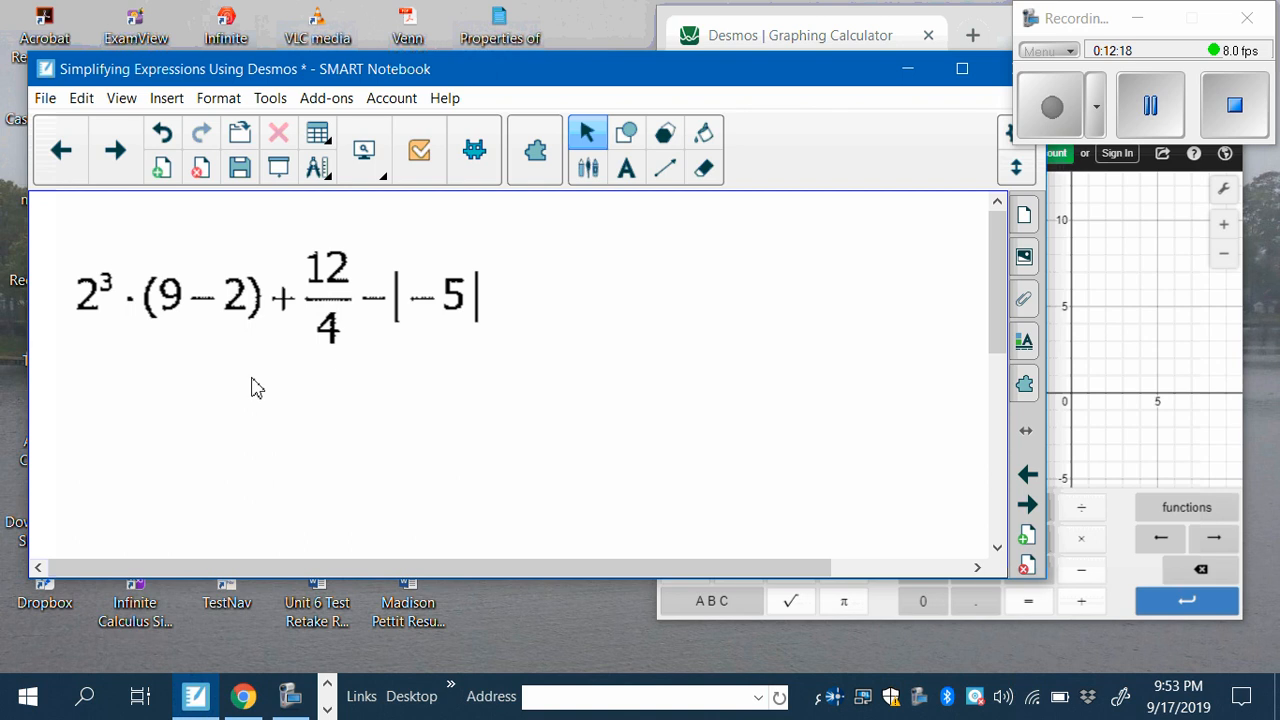
left_click(1160, 372)
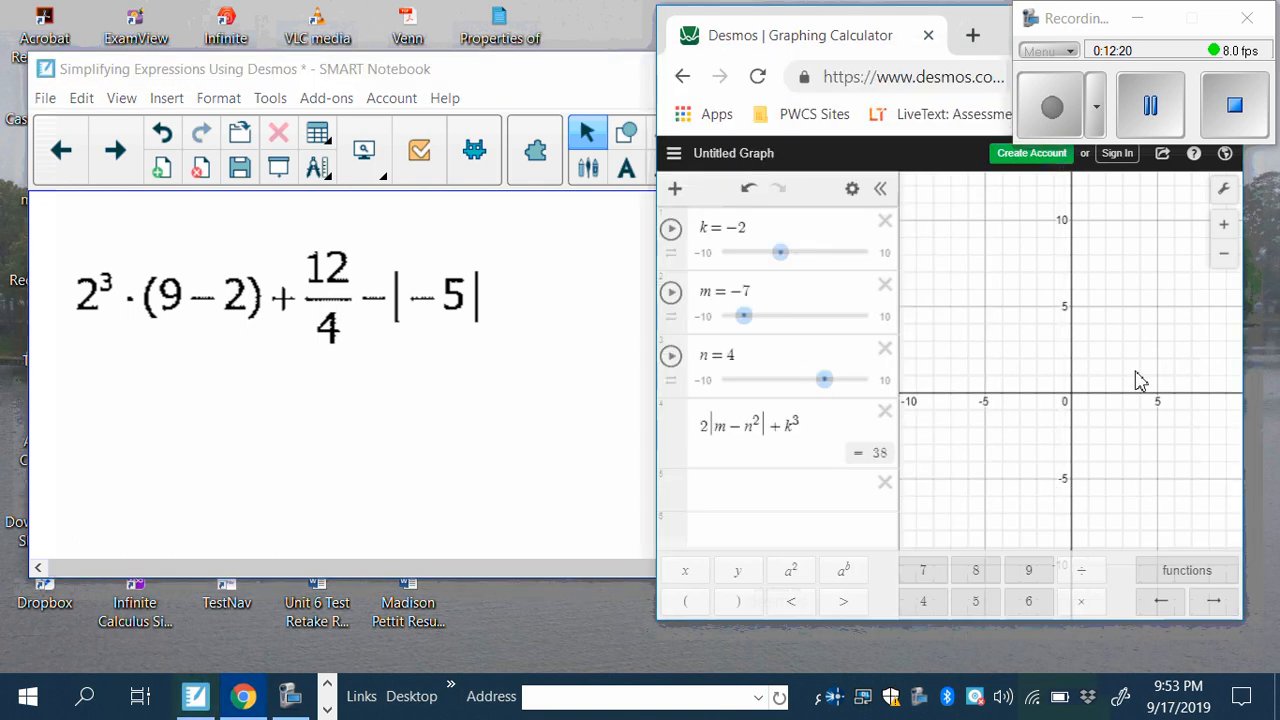
left_click(884, 413)
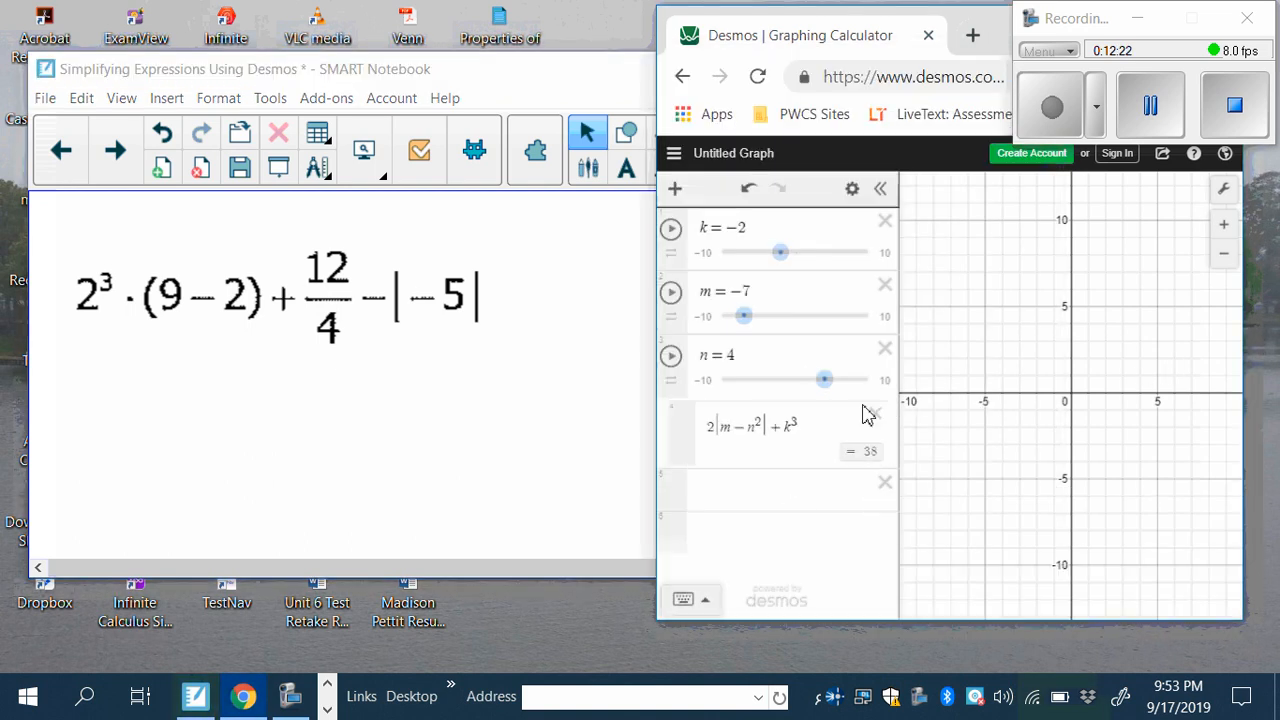
left_click(884, 349)
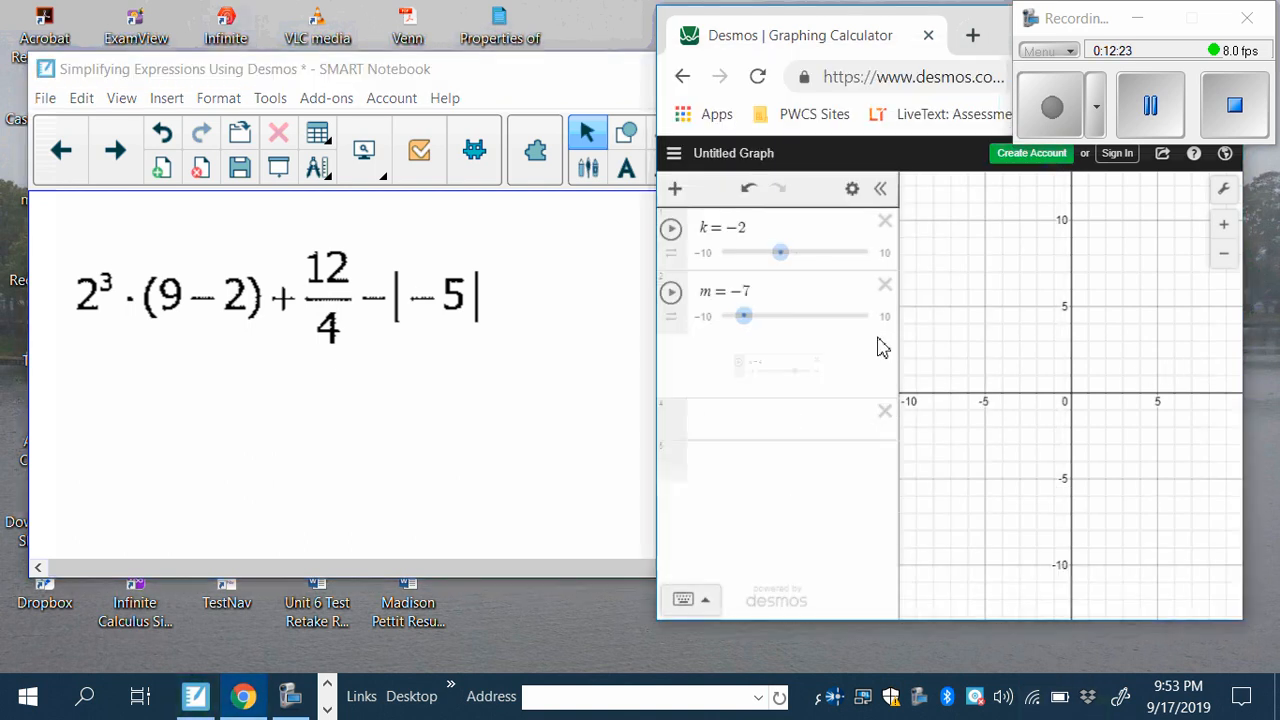
left_click(880, 288)
left_click(885, 224)
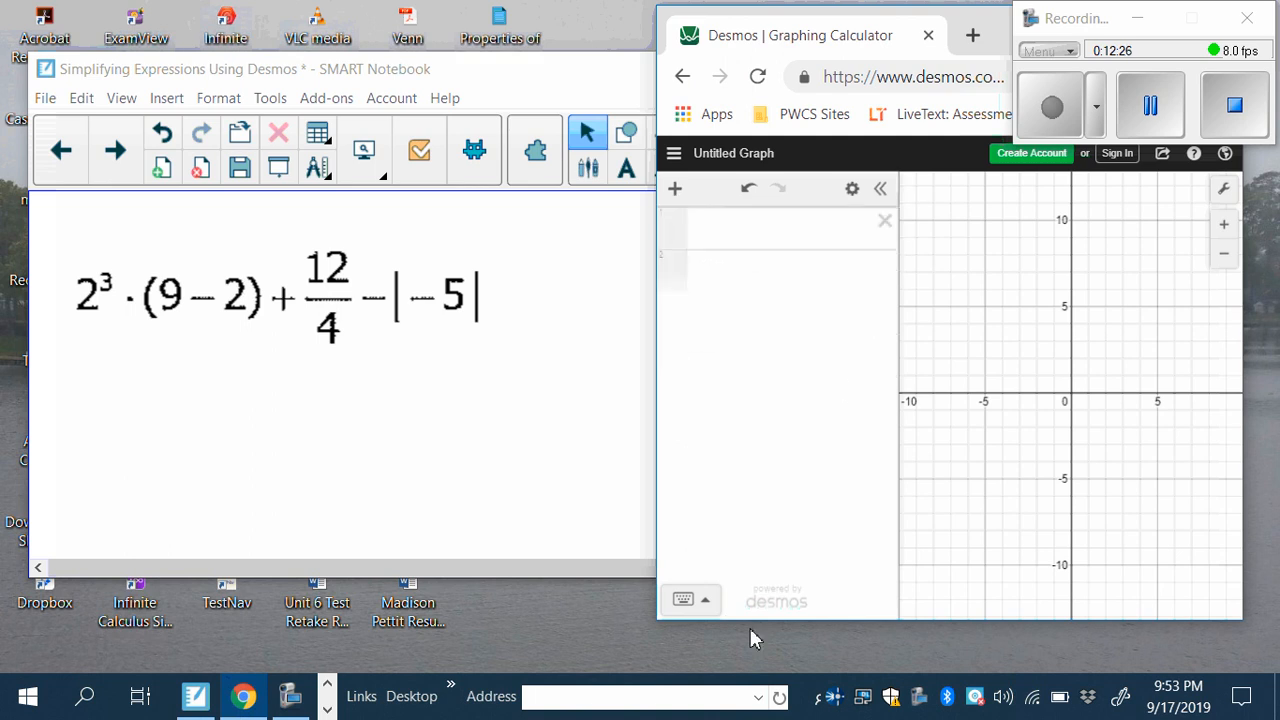
Enter 2³ · (9 − 2) on the empty first expression line
left_click(682, 603)
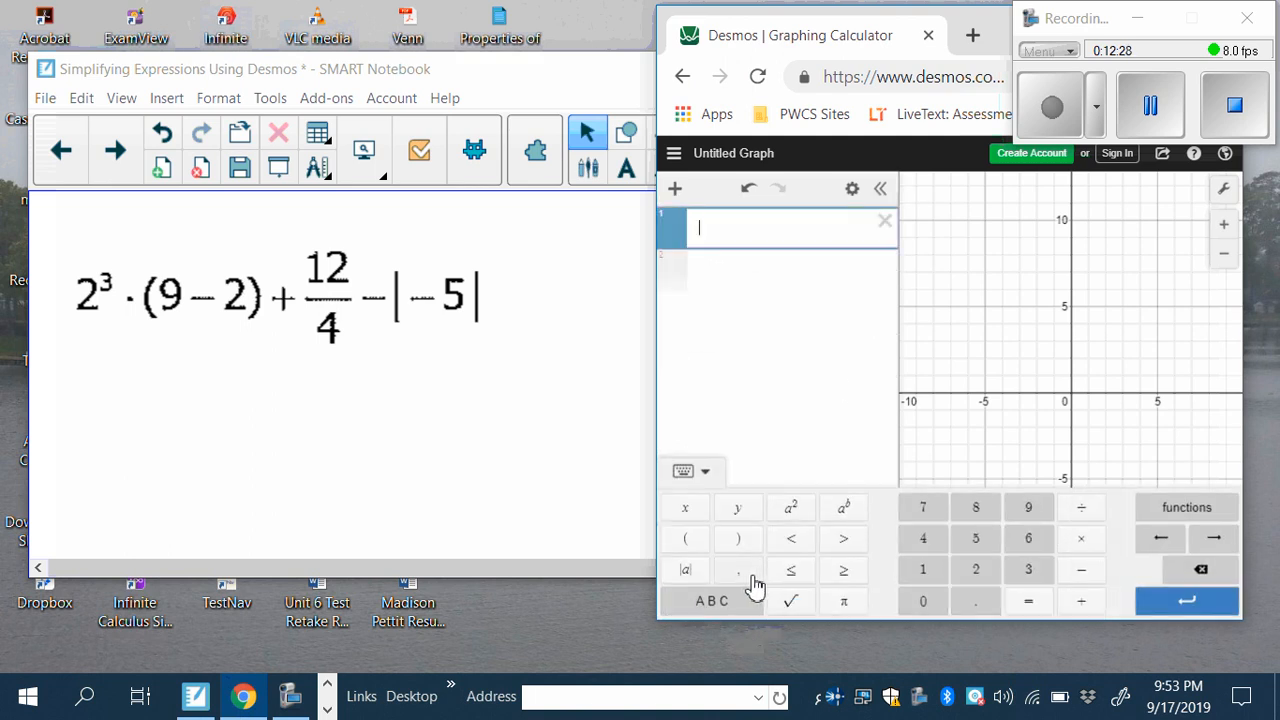
left_click(975, 575)
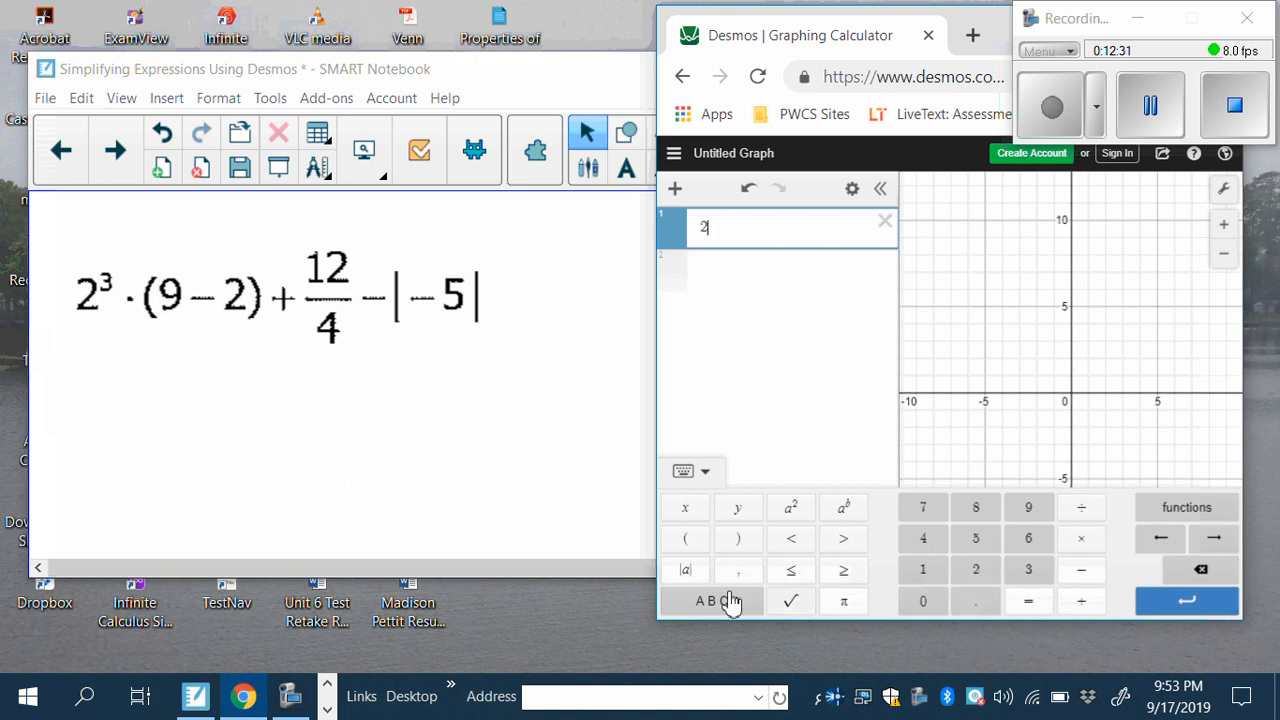
left_click(843, 512)
left_click(1028, 572)
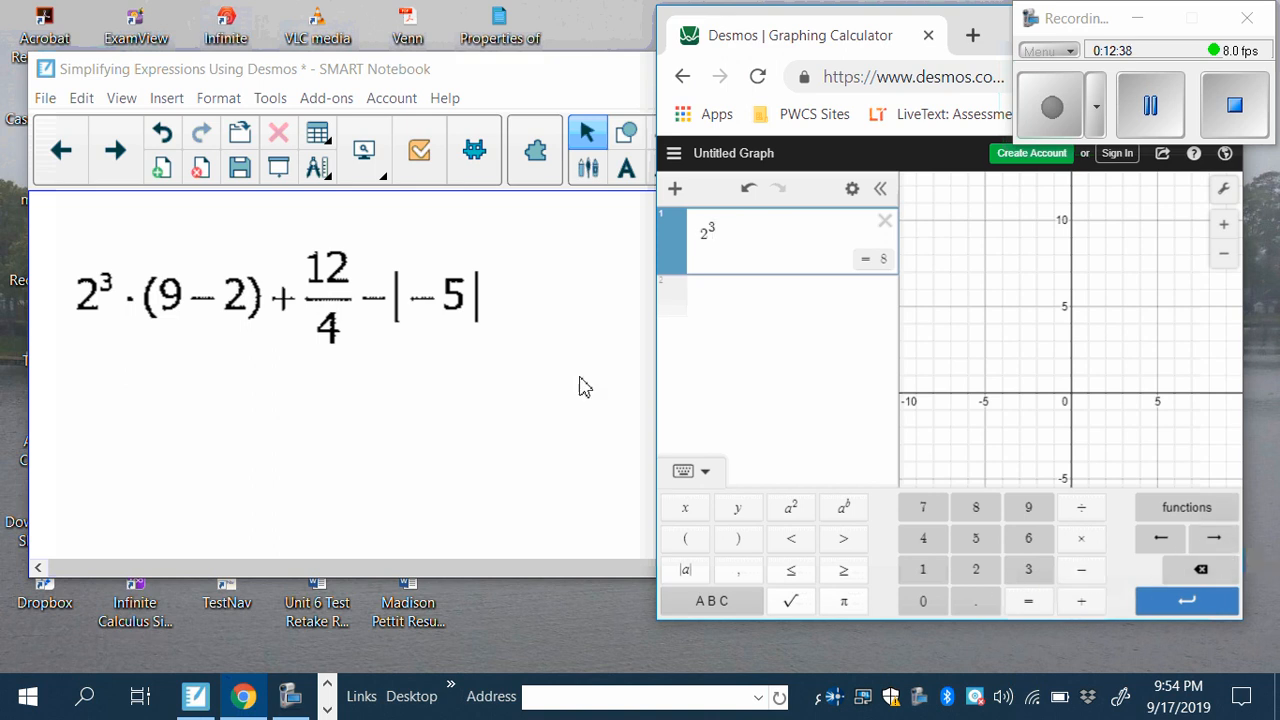
left_click(1088, 543)
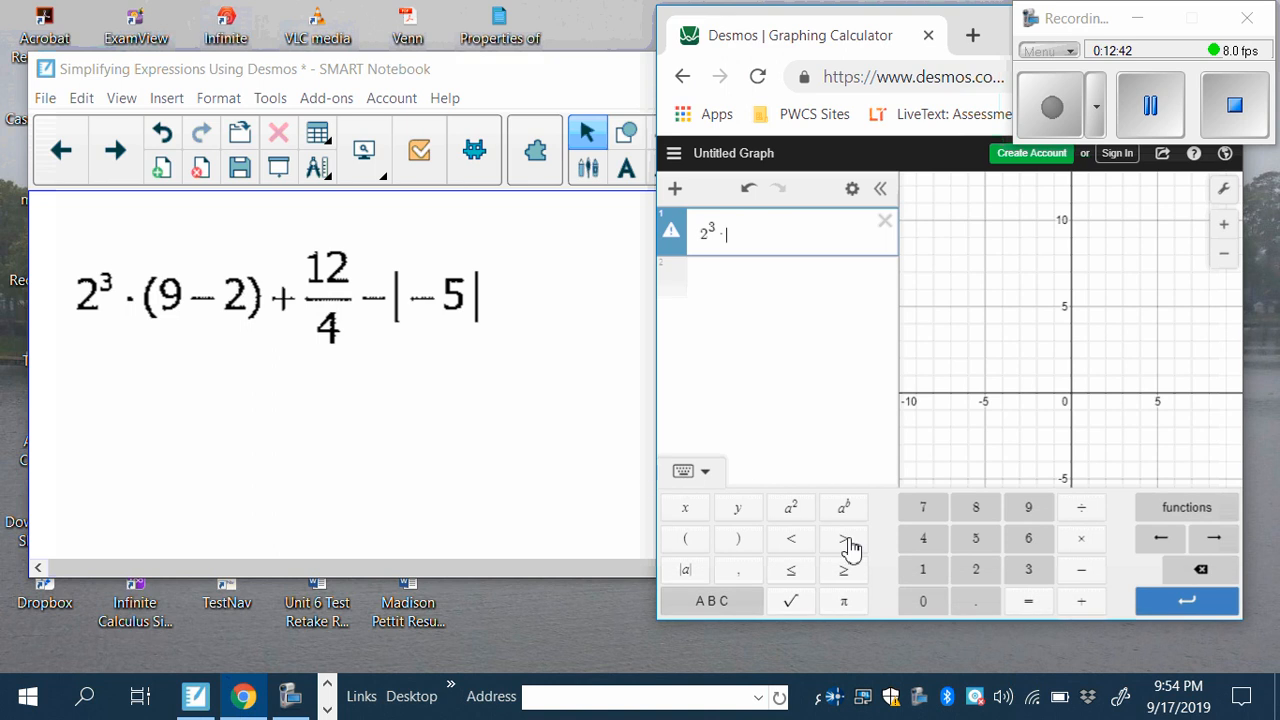
left_click(690, 540)
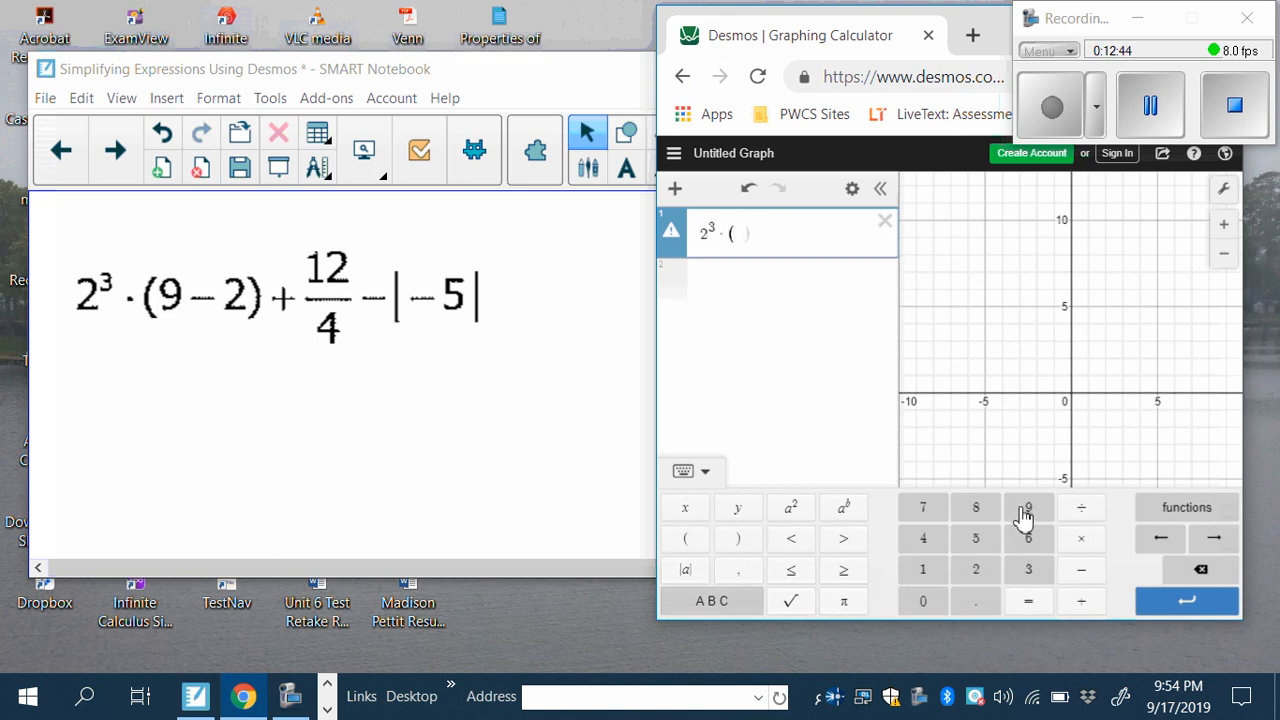
left_click(1026, 512)
left_click(1076, 582)
left_click(980, 571)
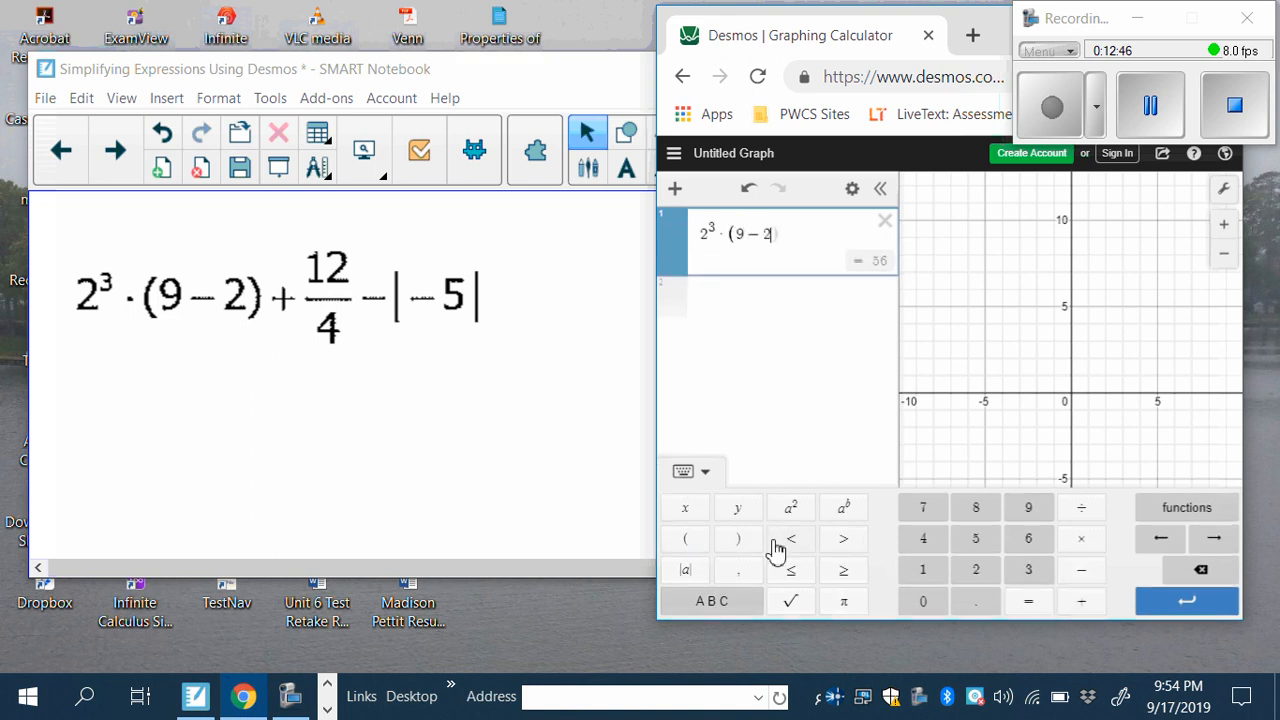
left_click(740, 543)
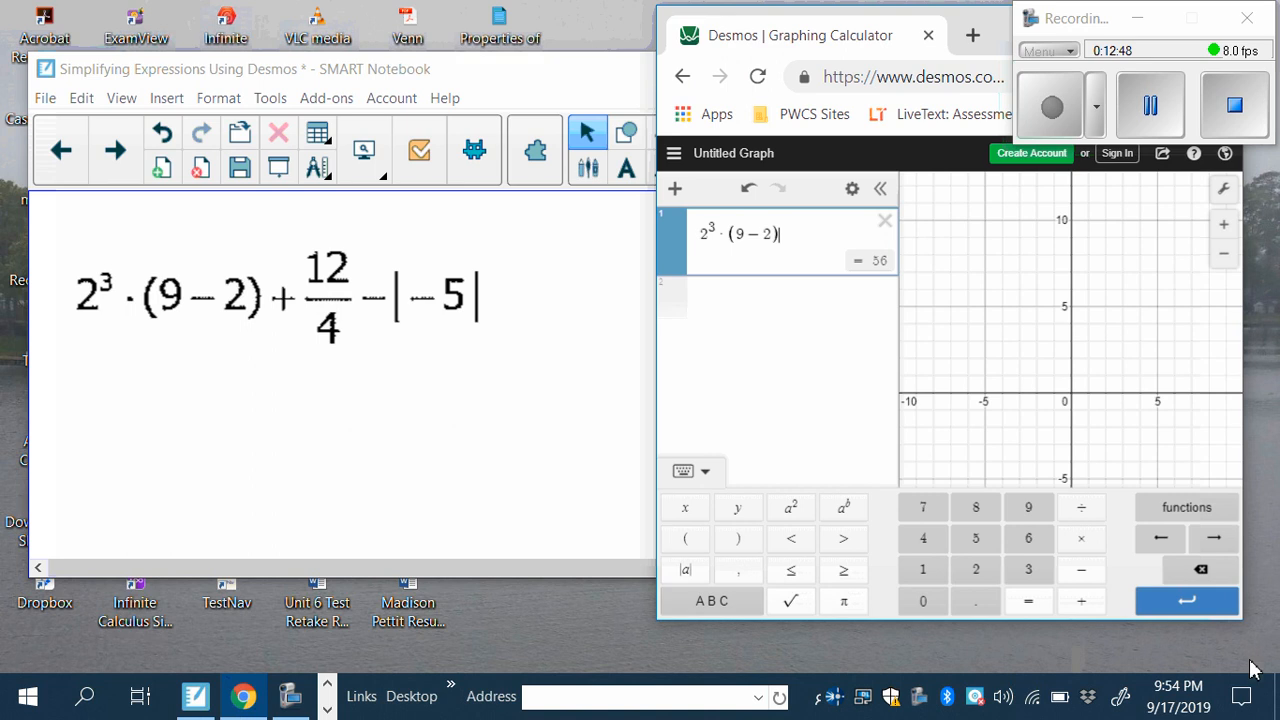
Append + 12/4 as a fraction after the parenthesised difference
left_click(1086, 606)
left_click(946, 580)
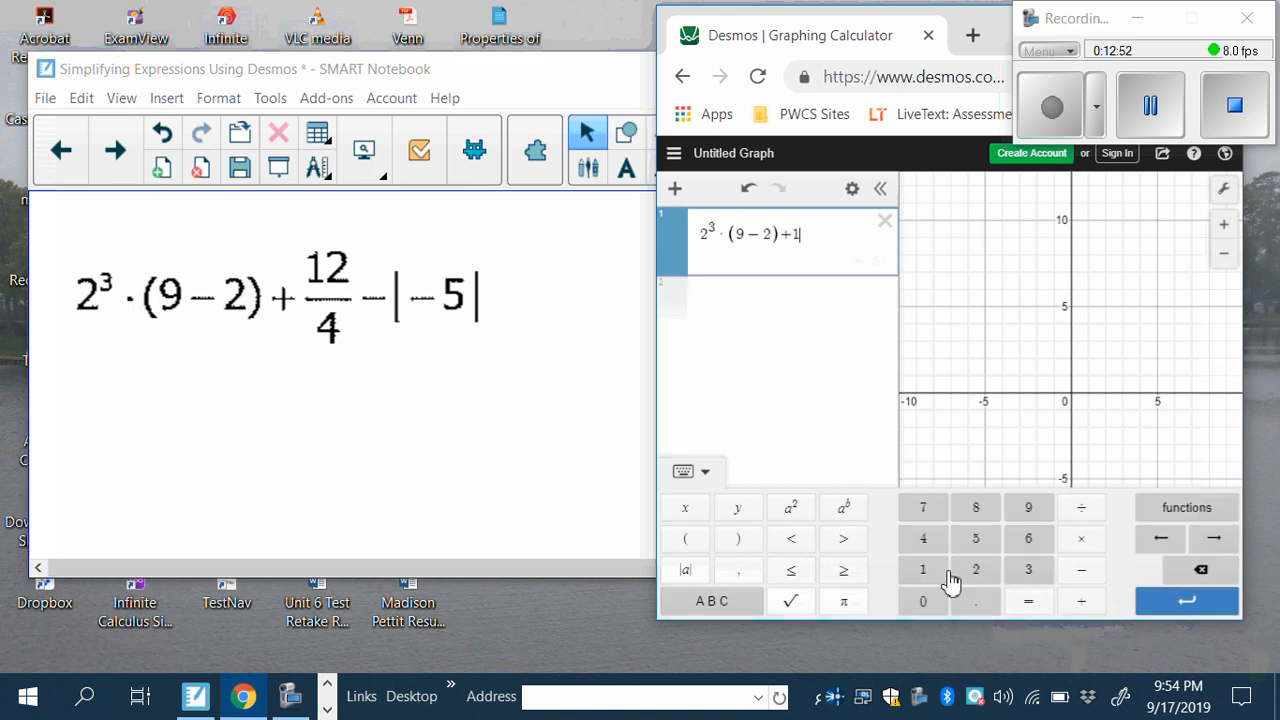
left_click(980, 571)
left_click(1080, 508)
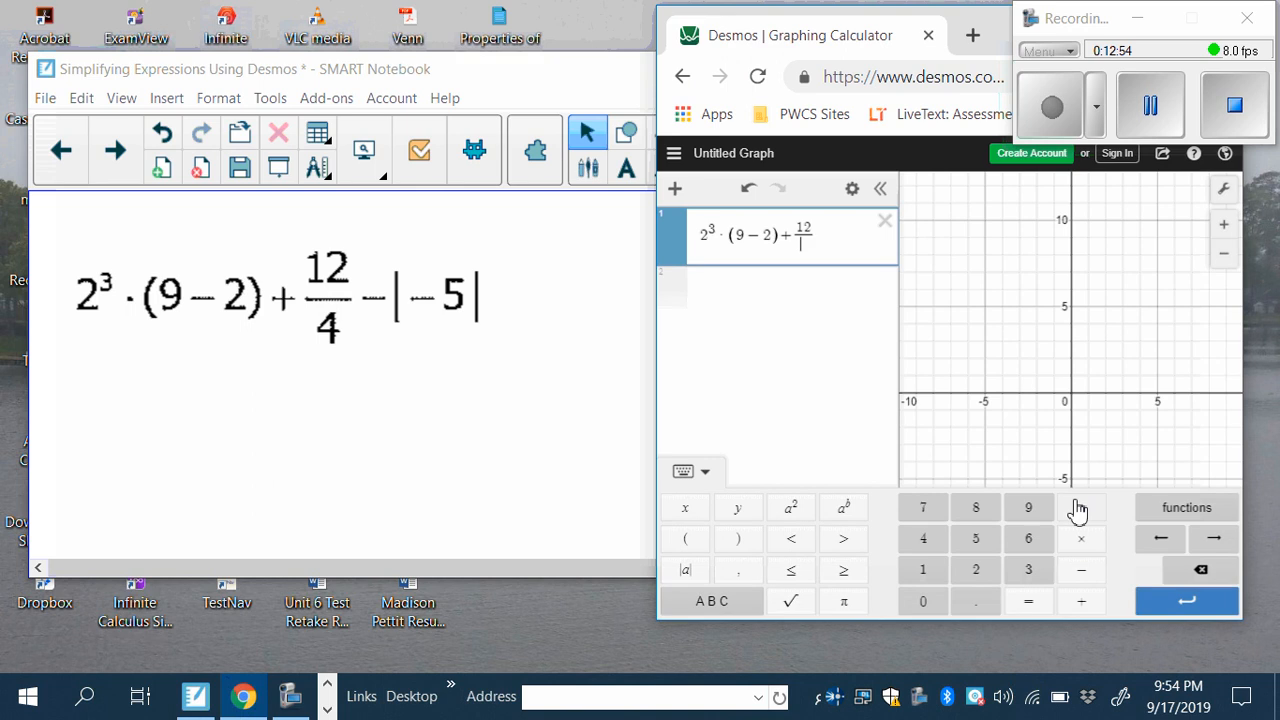
left_click(923, 543)
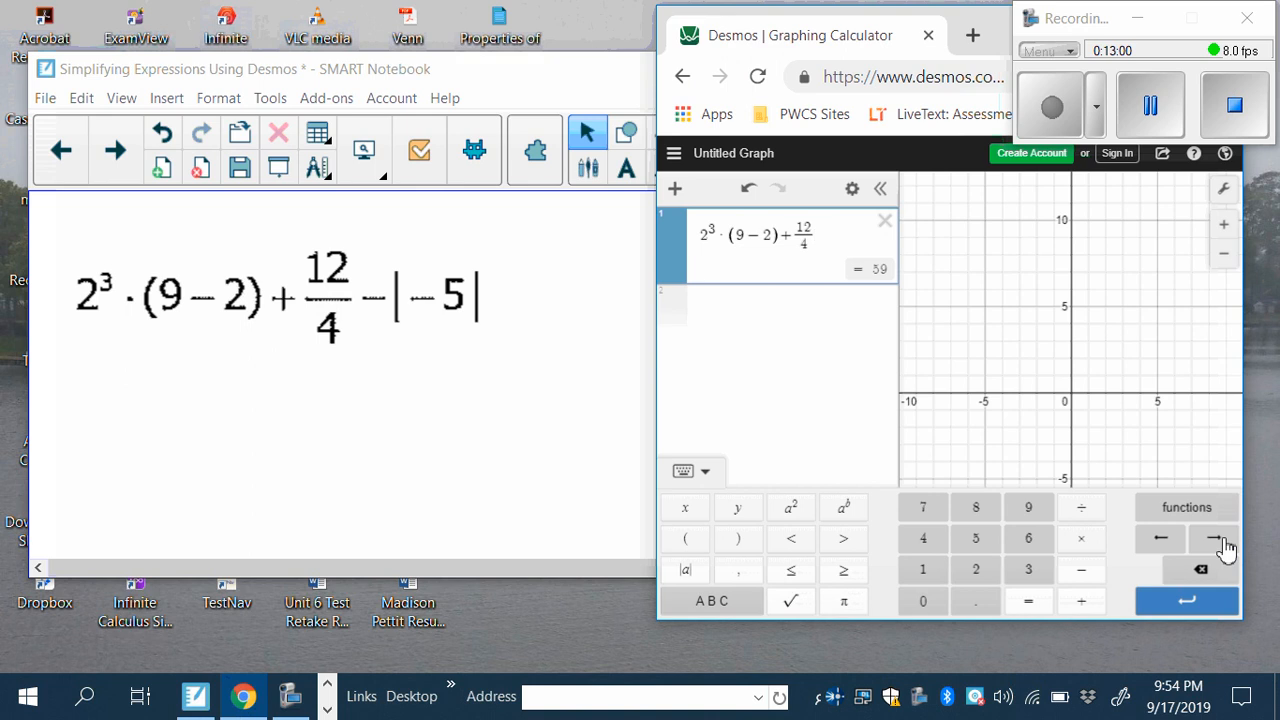
Subtract the absolute value |−5| at the end of the expression
left_click(1081, 584)
left_click(705, 580)
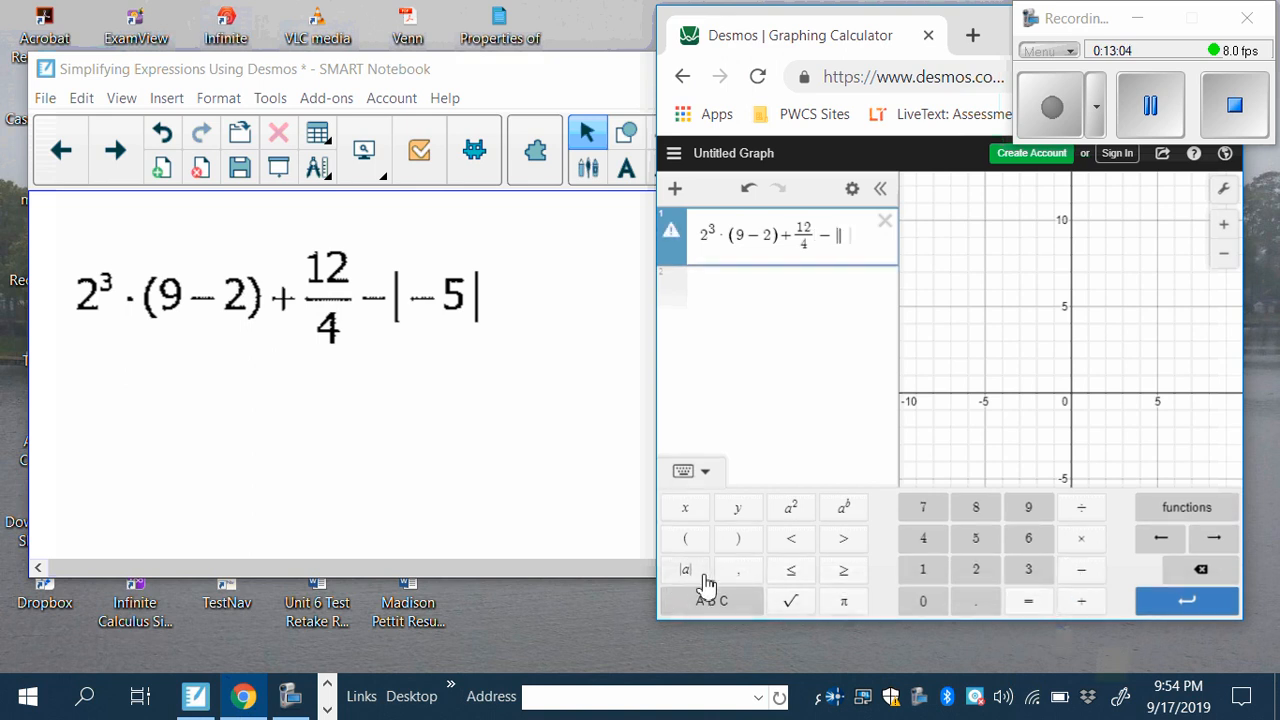
left_click(1084, 576)
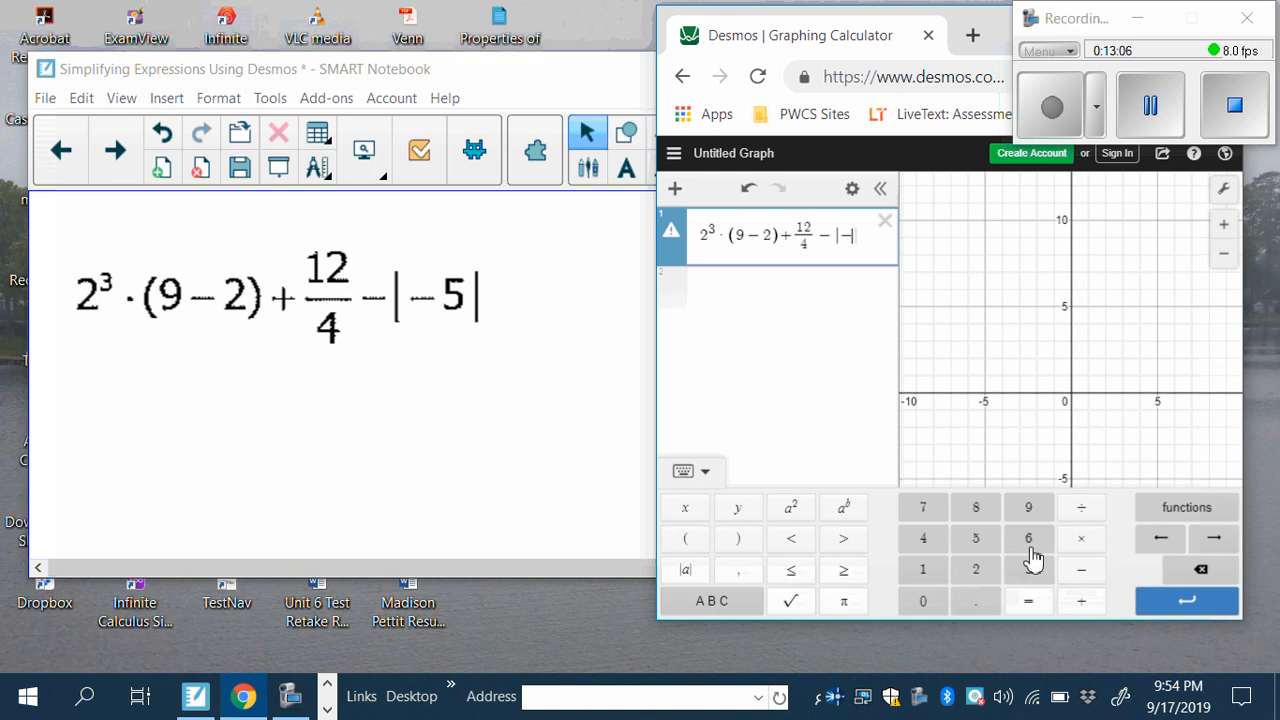
left_click(982, 548)
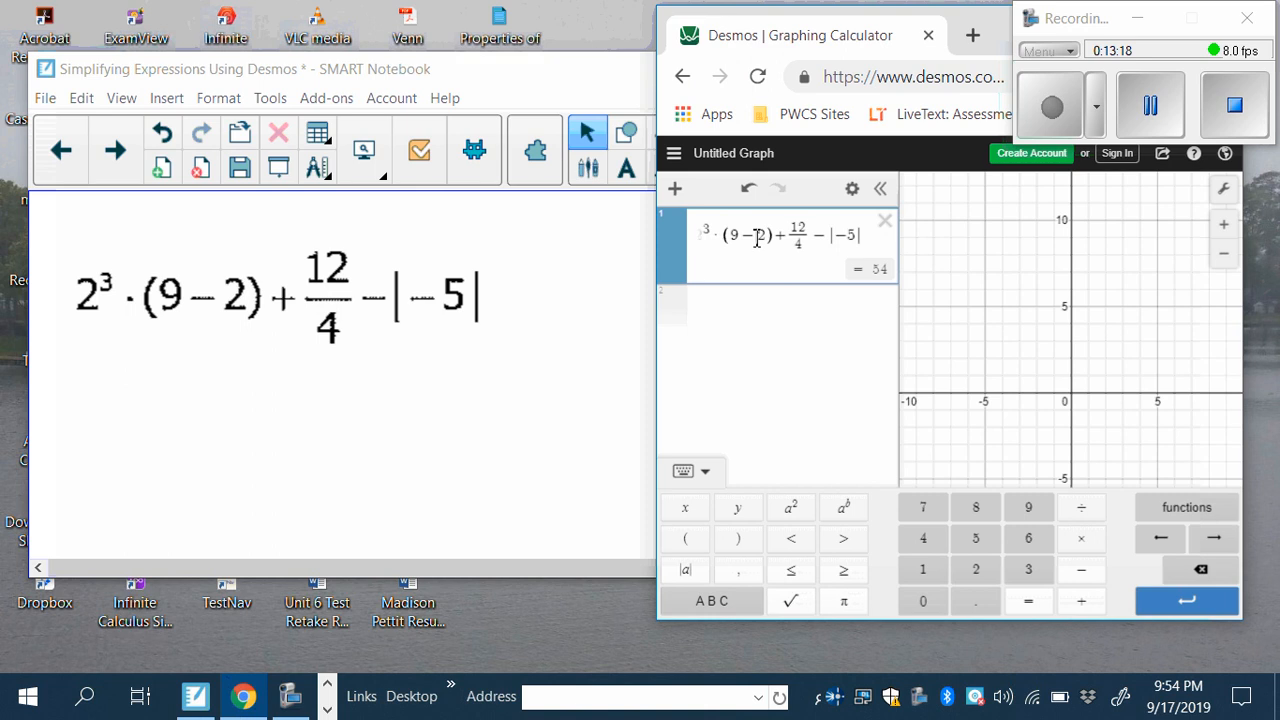
Take an area screen capture of the finished expression with its result and send it to the clipboard
left_click(729, 202)
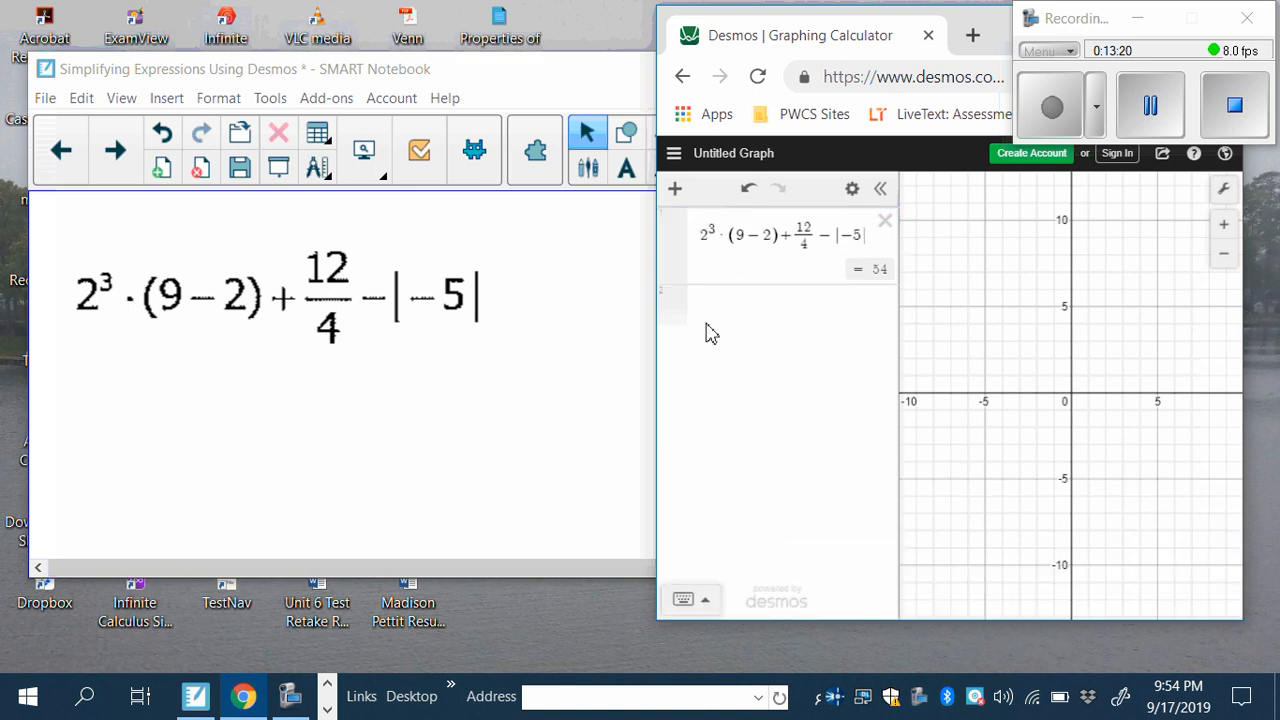
left_click(327, 709)
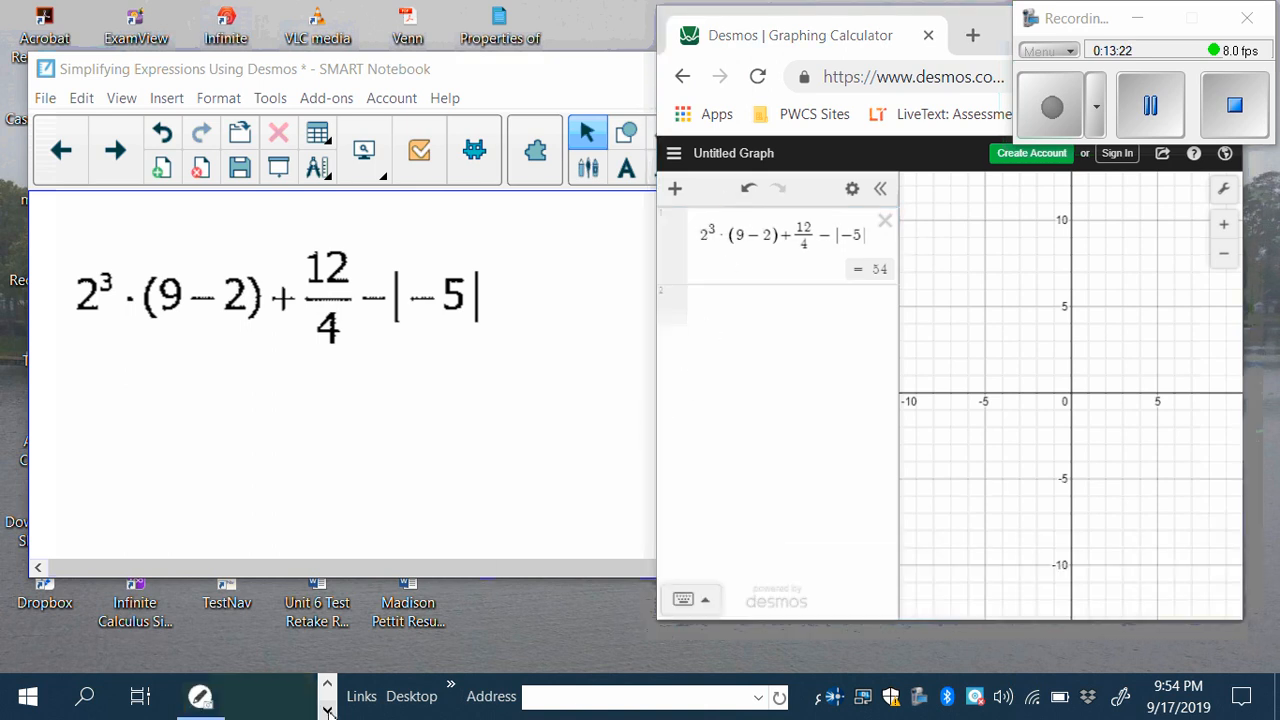
left_click(204, 698)
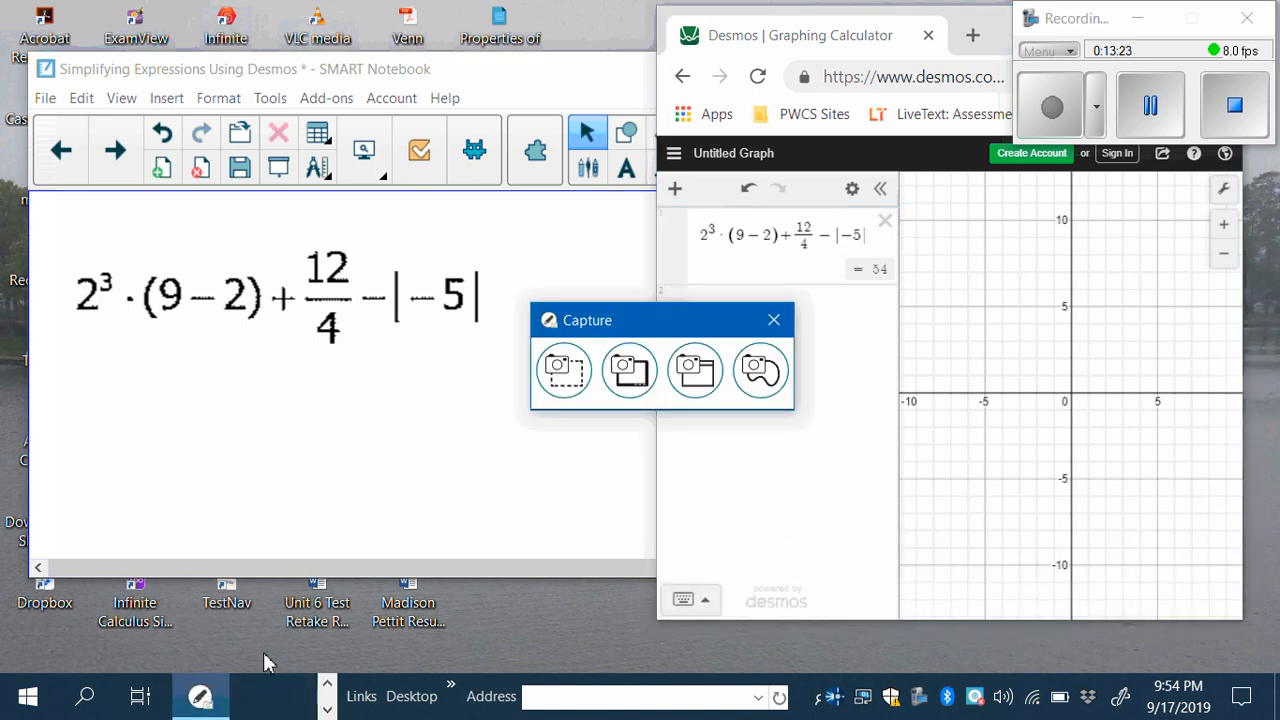
left_click(564, 370)
left_click_drag(665, 199, 912, 322)
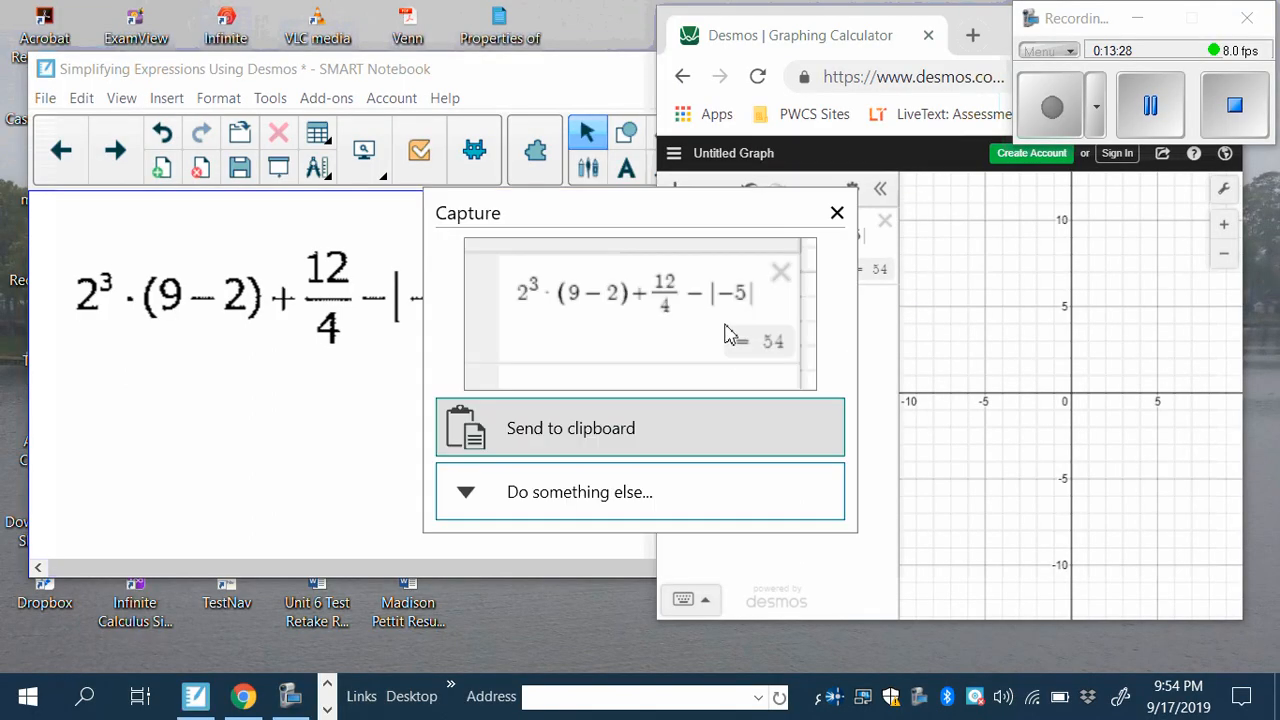
left_click(615, 428)
Paste the Desmos capture onto the SMART Notebook problem page and place it beside the original expression
right_click(425, 460)
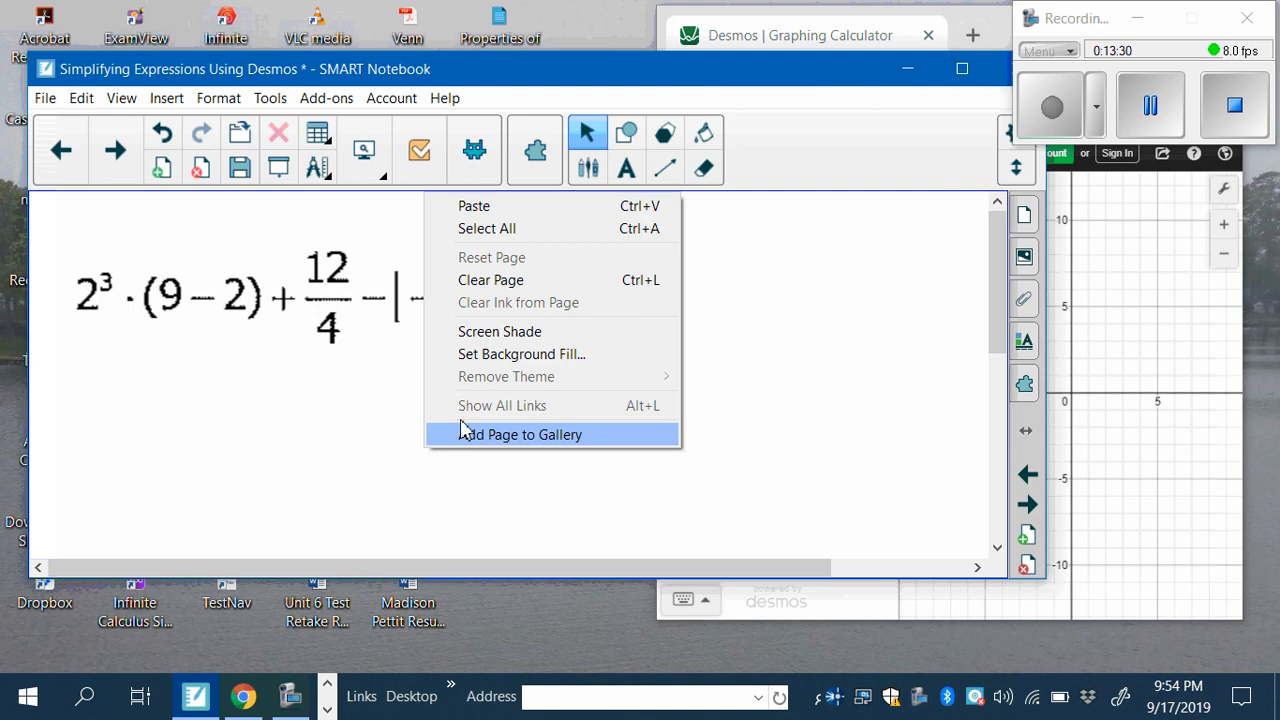
left_click(500, 208)
left_click_drag(430, 403, 770, 313)
left_click(723, 458)
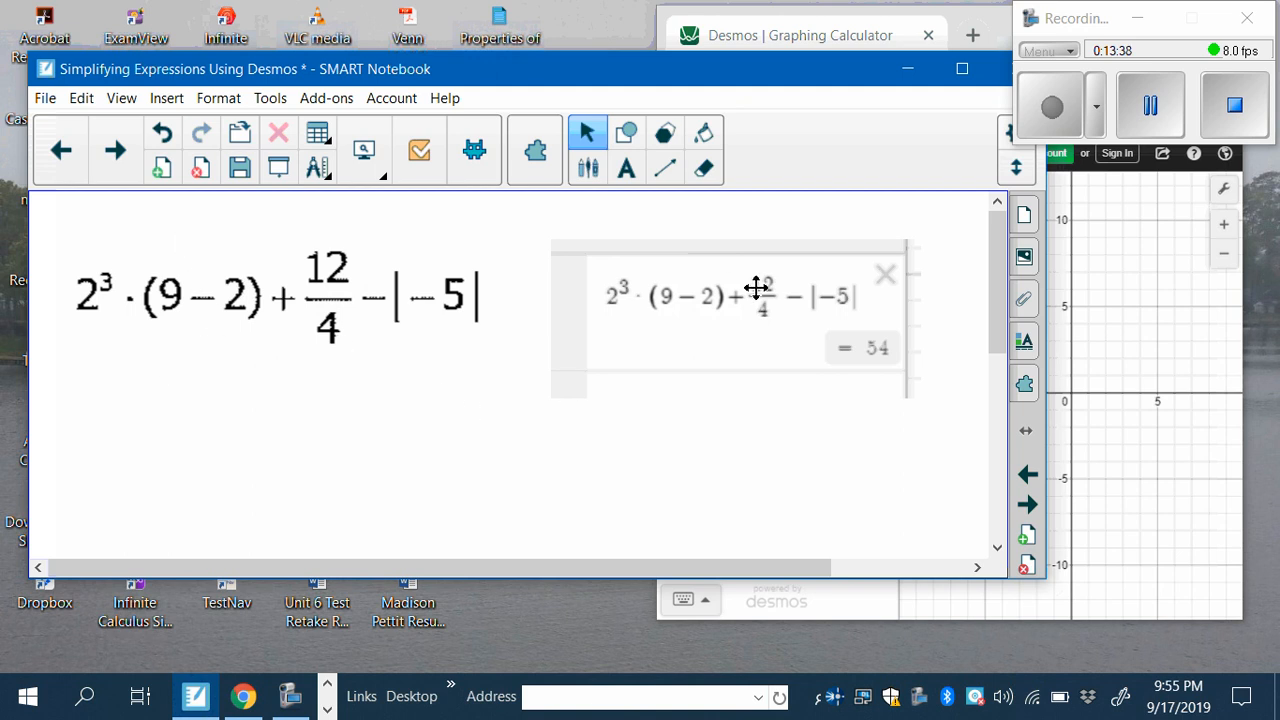
Advance the lesson to the page with the √400 problem, then switch to Desmos and clear the previous expression
left_click(112, 152)
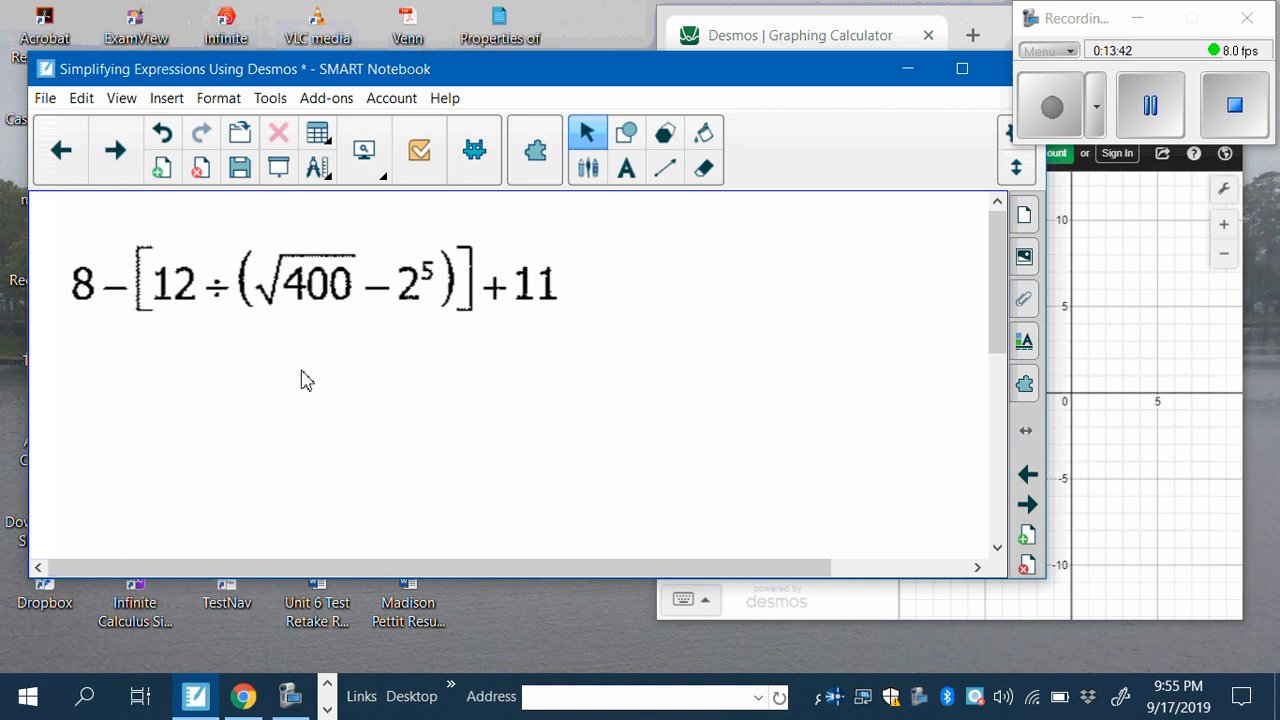
left_click(1103, 452)
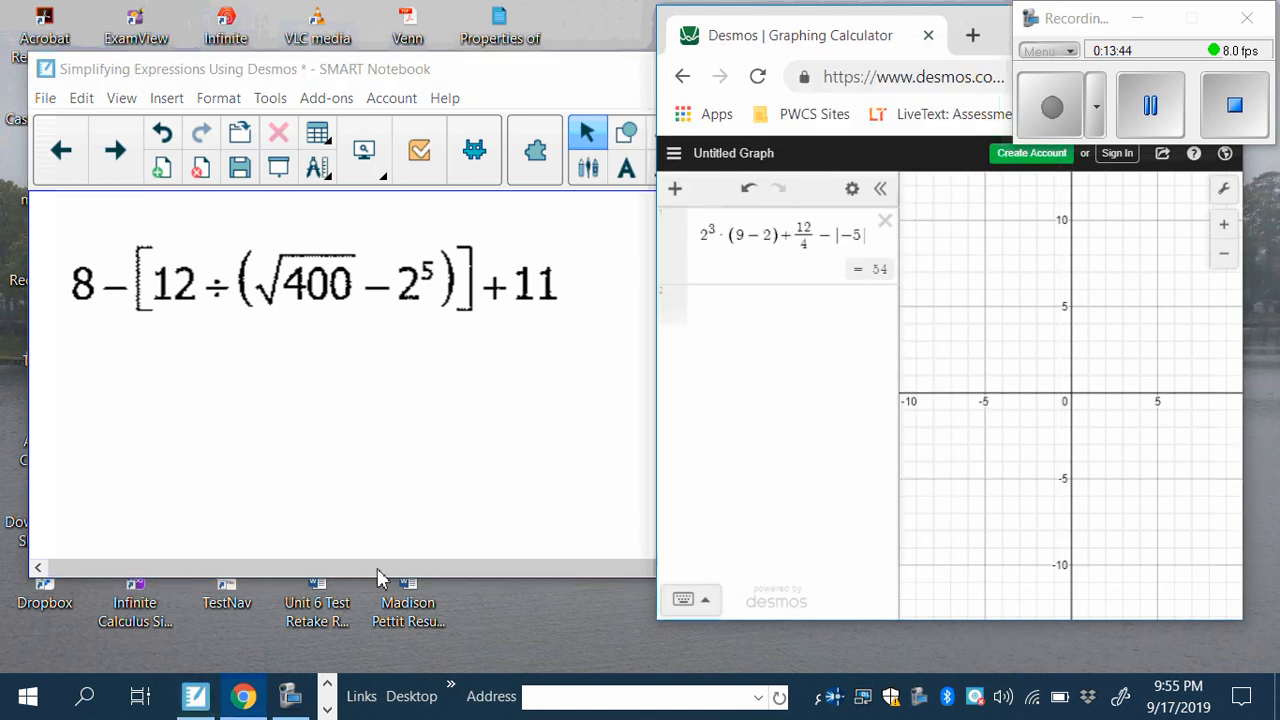
left_click(891, 221)
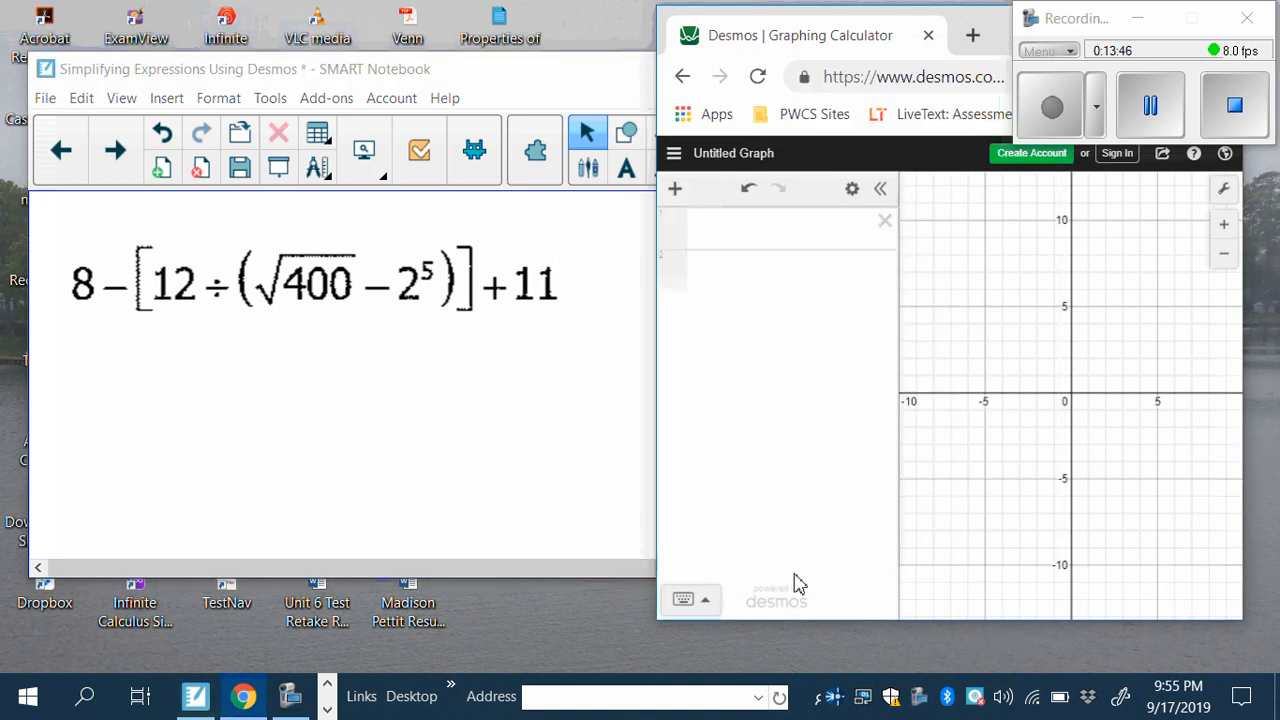
Enter 8 − (12 on the empty expression line and start a fraction under the 12
left_click(704, 603)
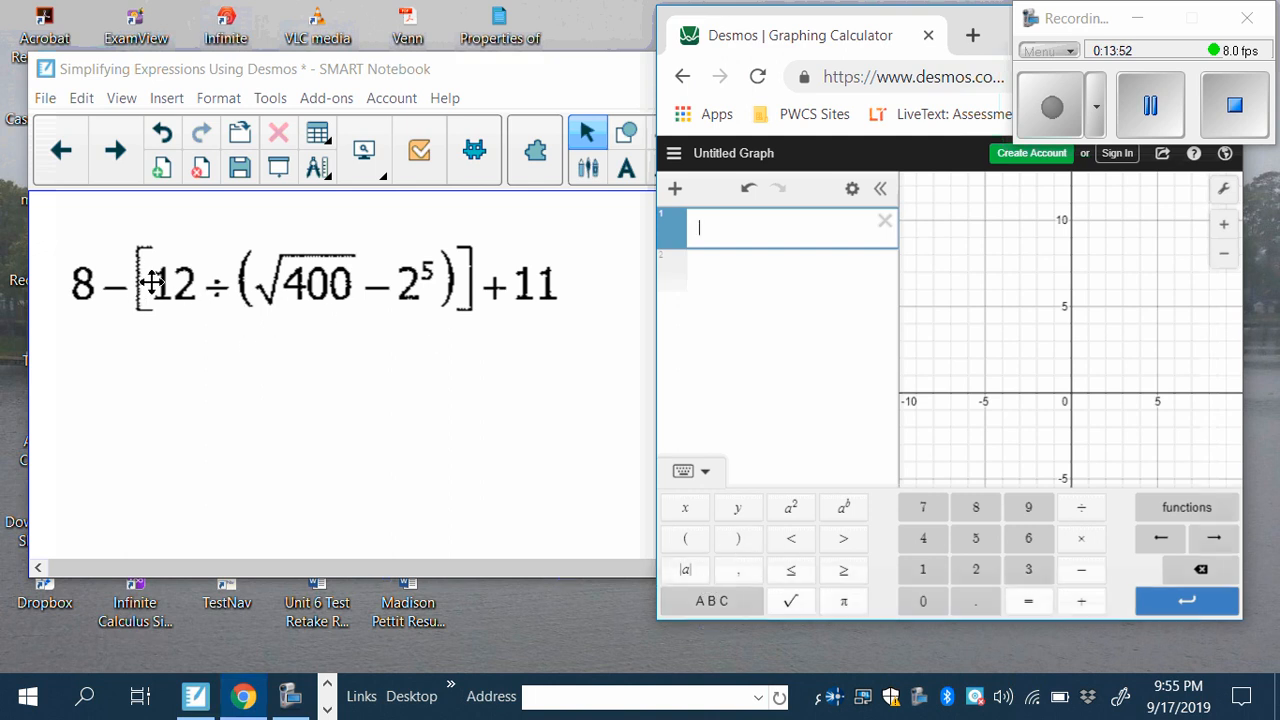
left_click(975, 508)
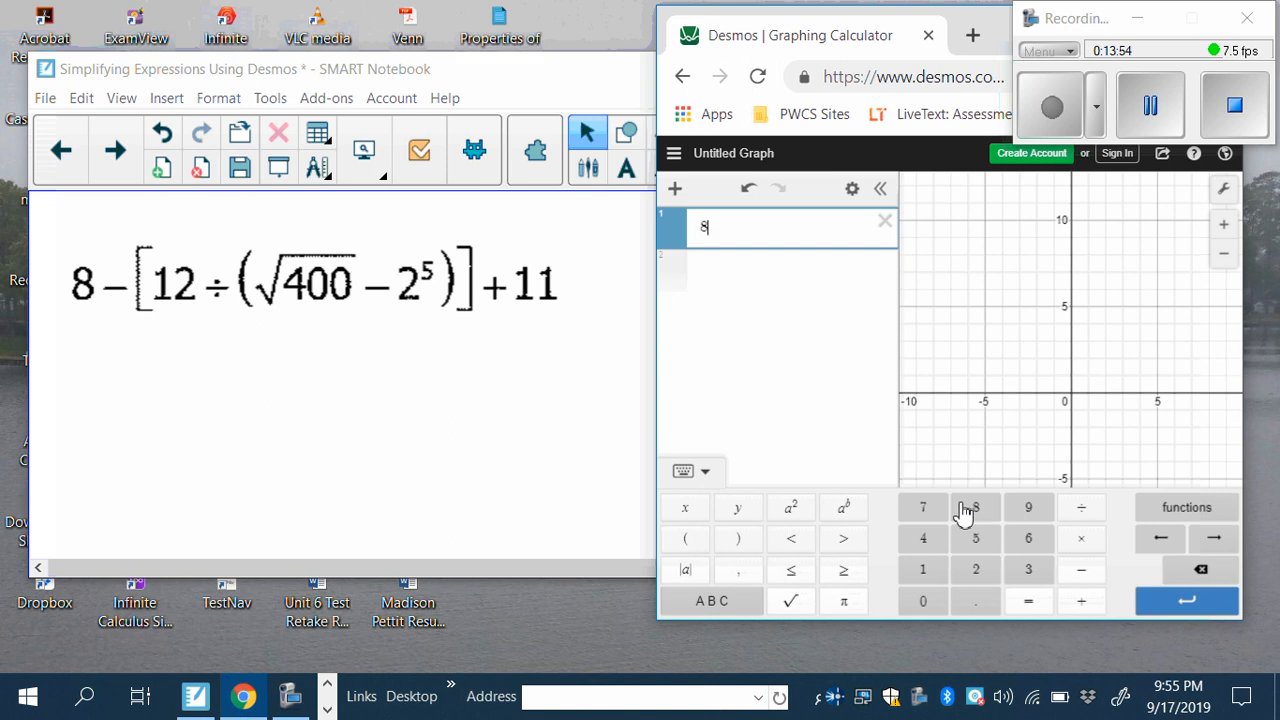
left_click(1078, 570)
left_click(686, 538)
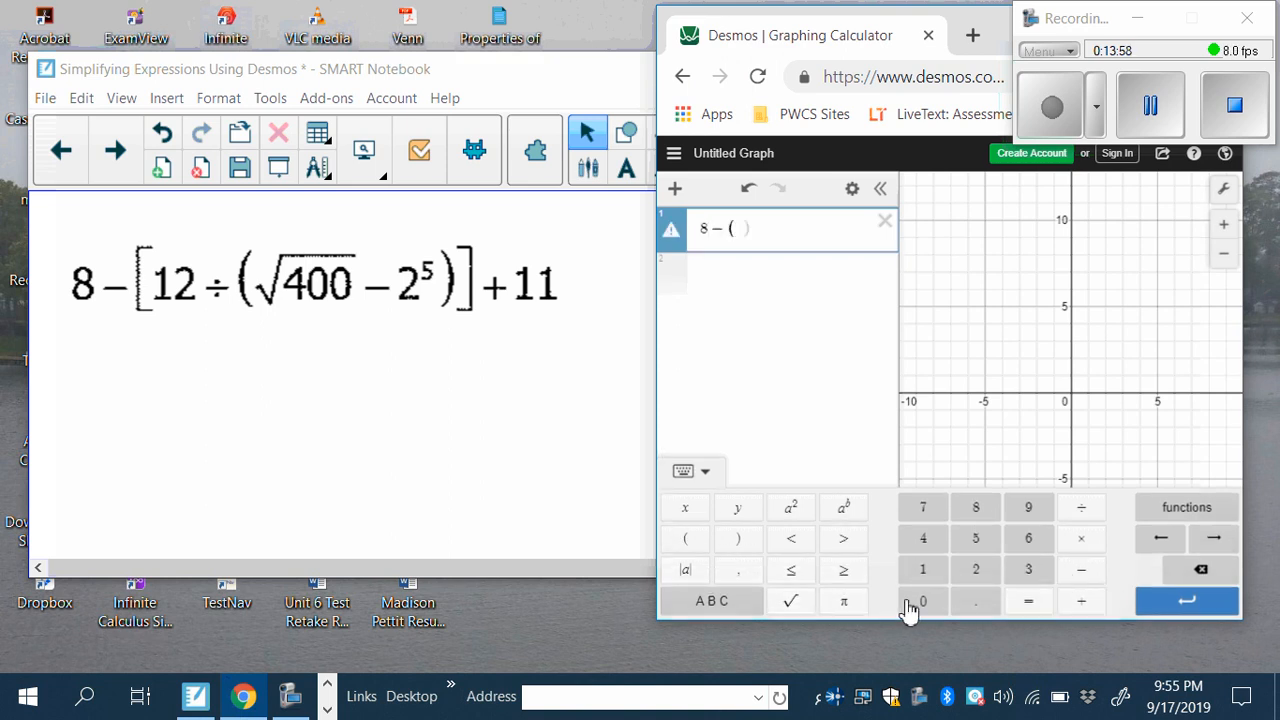
left_click(921, 570)
left_click(975, 572)
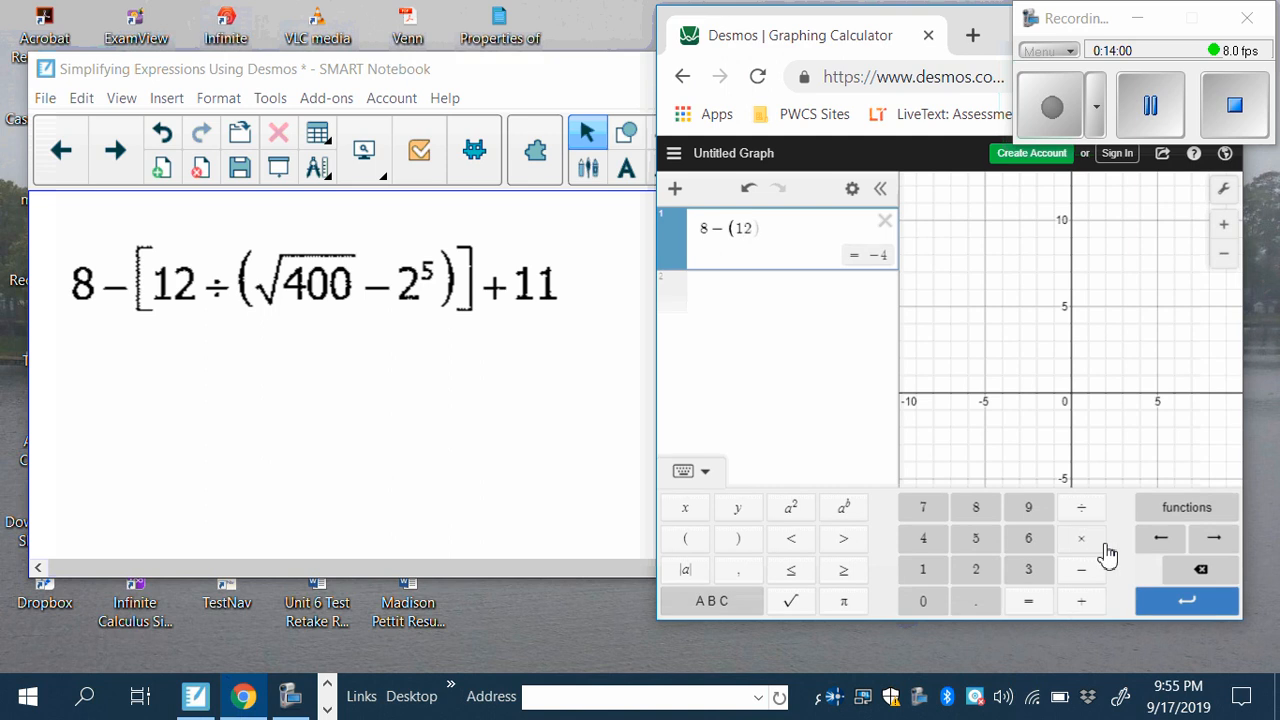
left_click(1082, 507)
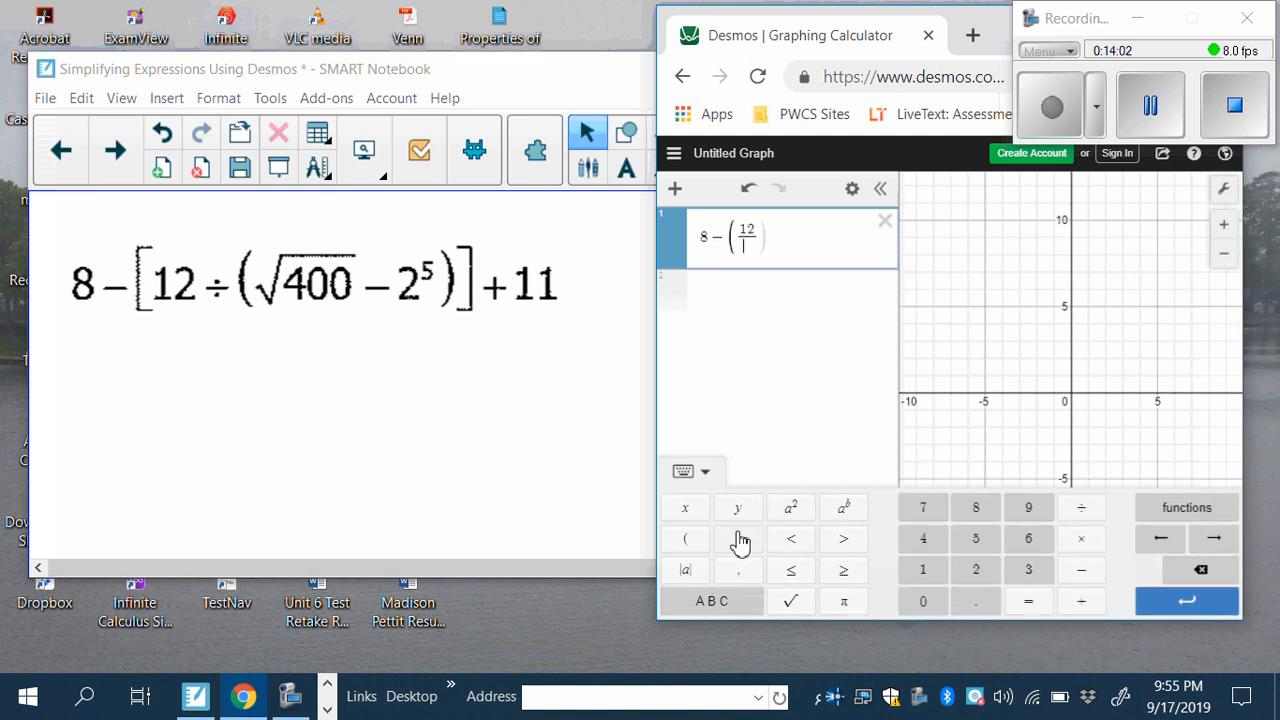
Open a parenthesis in the denominator under 12 and enter √400 inside it
left_click(686, 540)
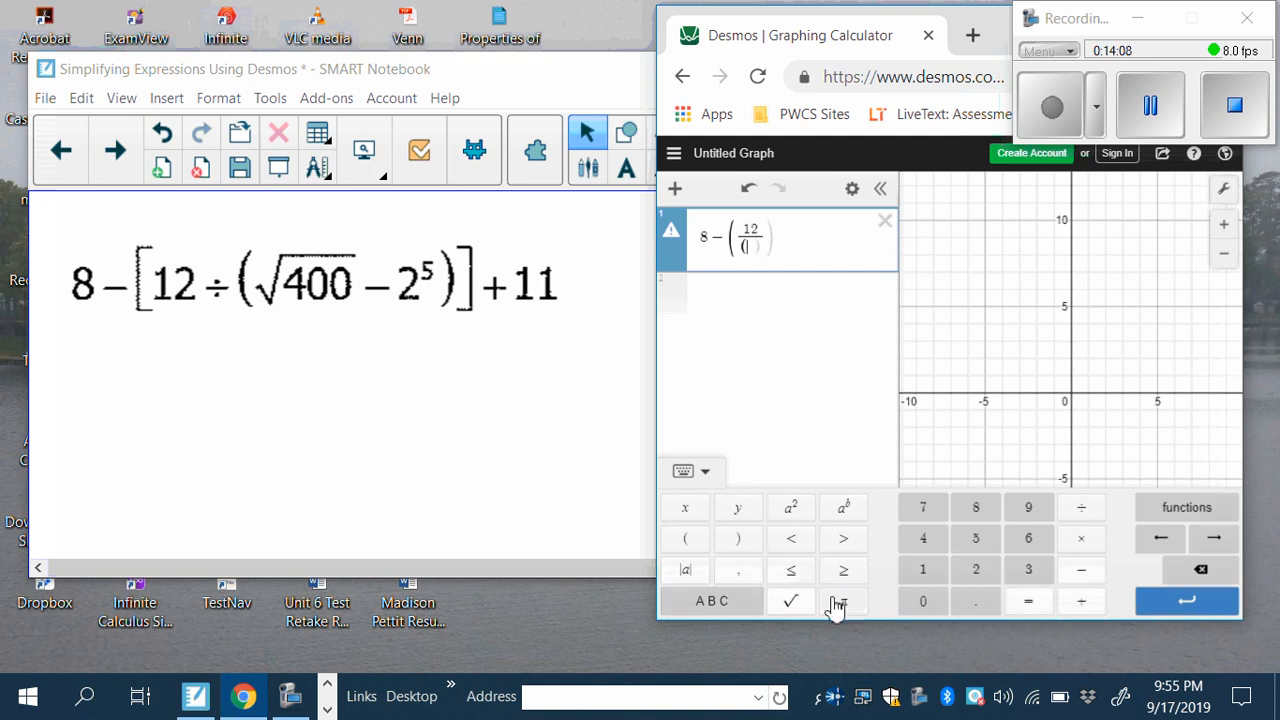
left_click(792, 606)
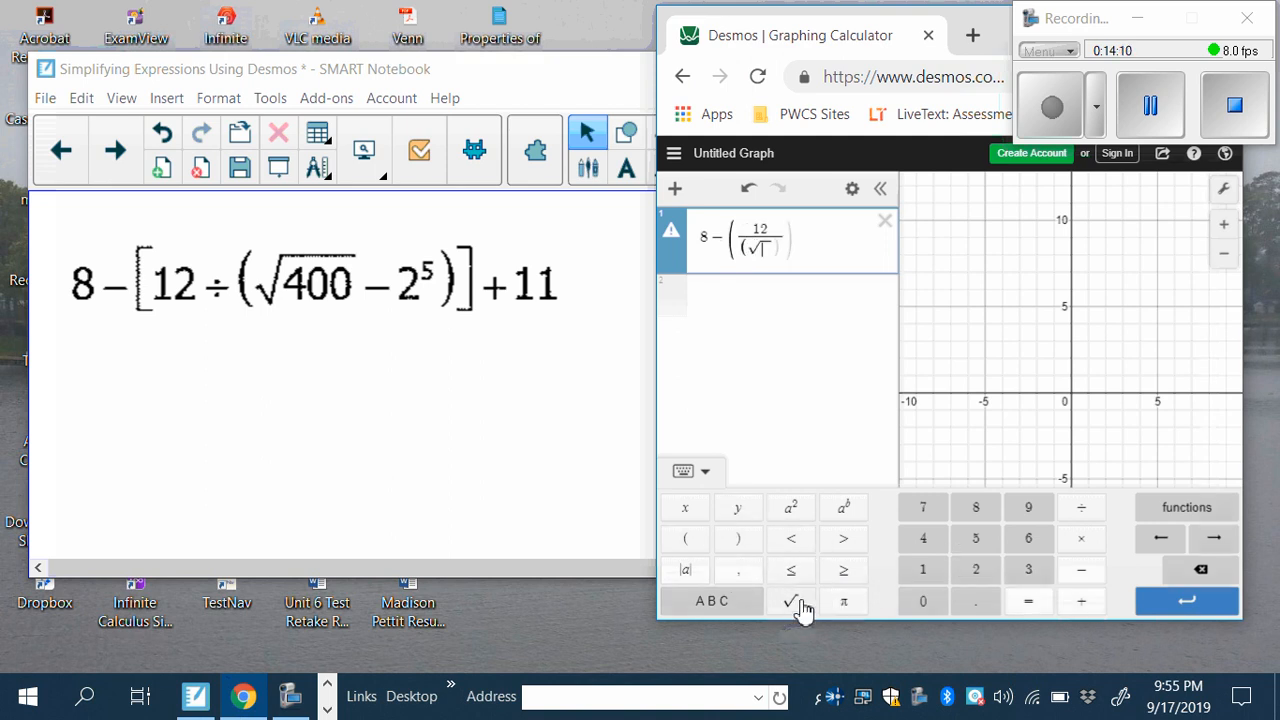
left_click(923, 539)
left_click(925, 601)
left_click(928, 603)
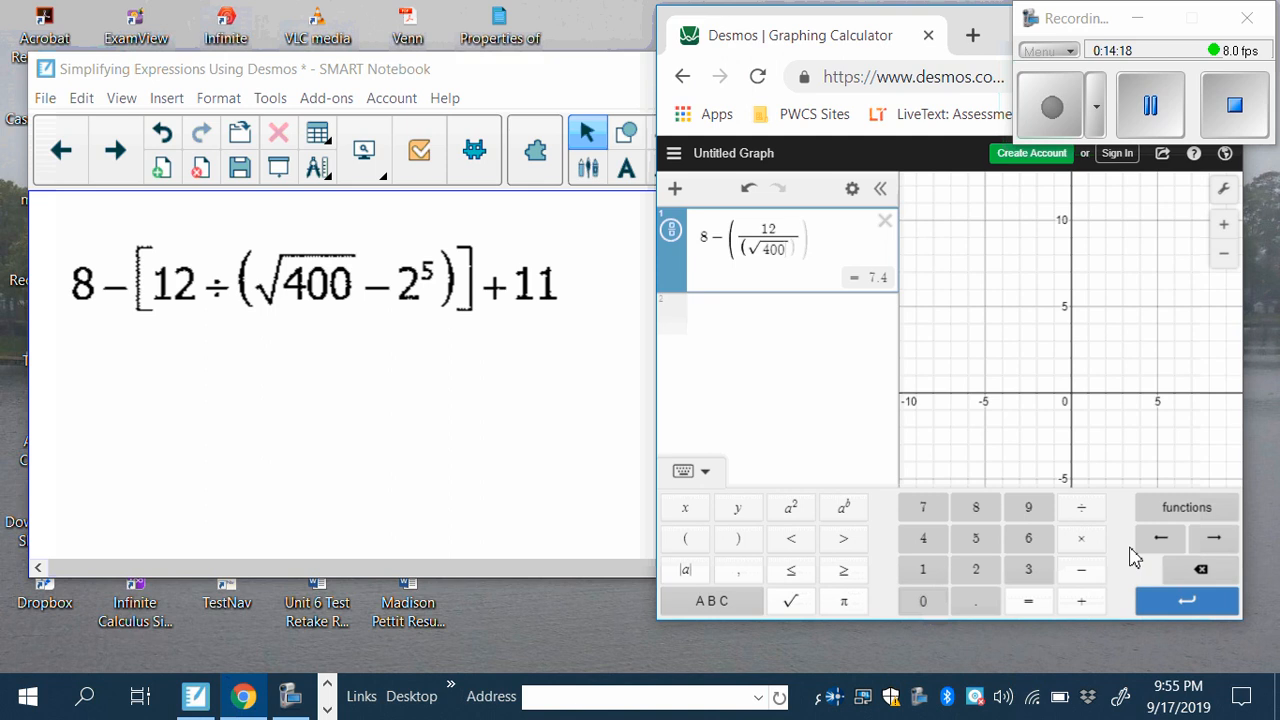
Leave the square root and continue the denominator with − 2 raised to the power 5
left_click(1212, 540)
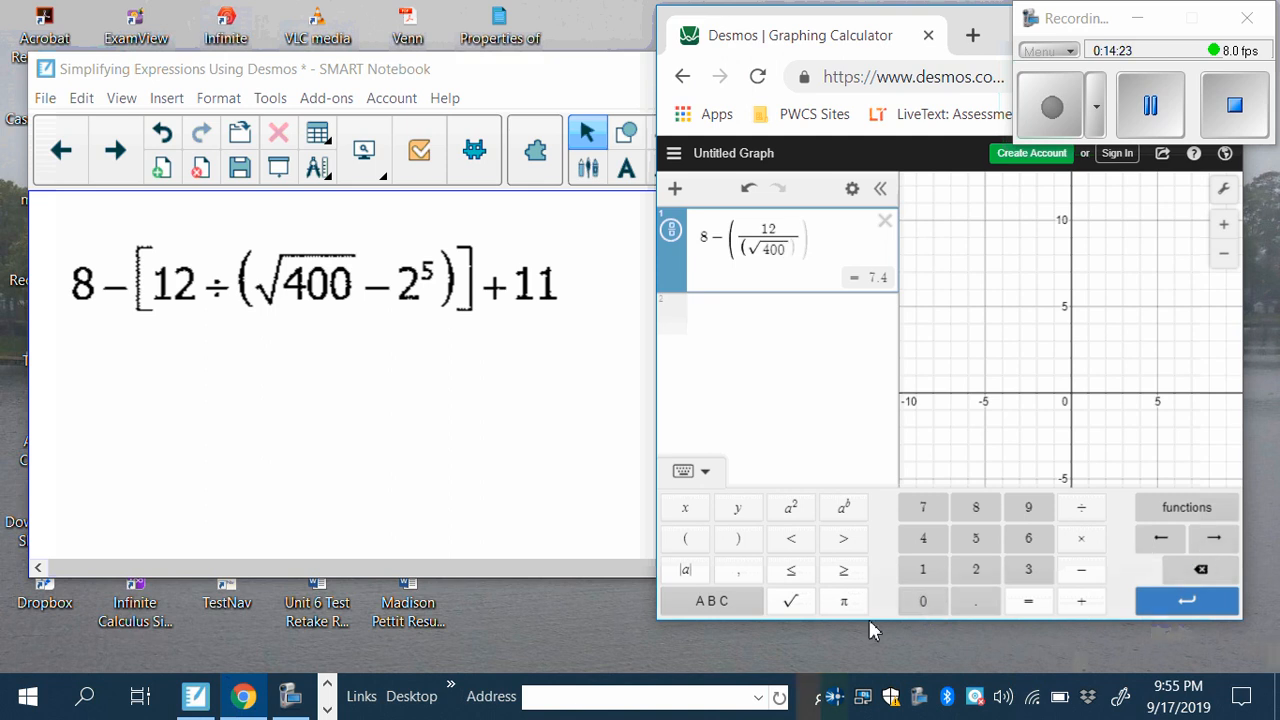
left_click(1081, 572)
left_click(984, 575)
left_click(846, 512)
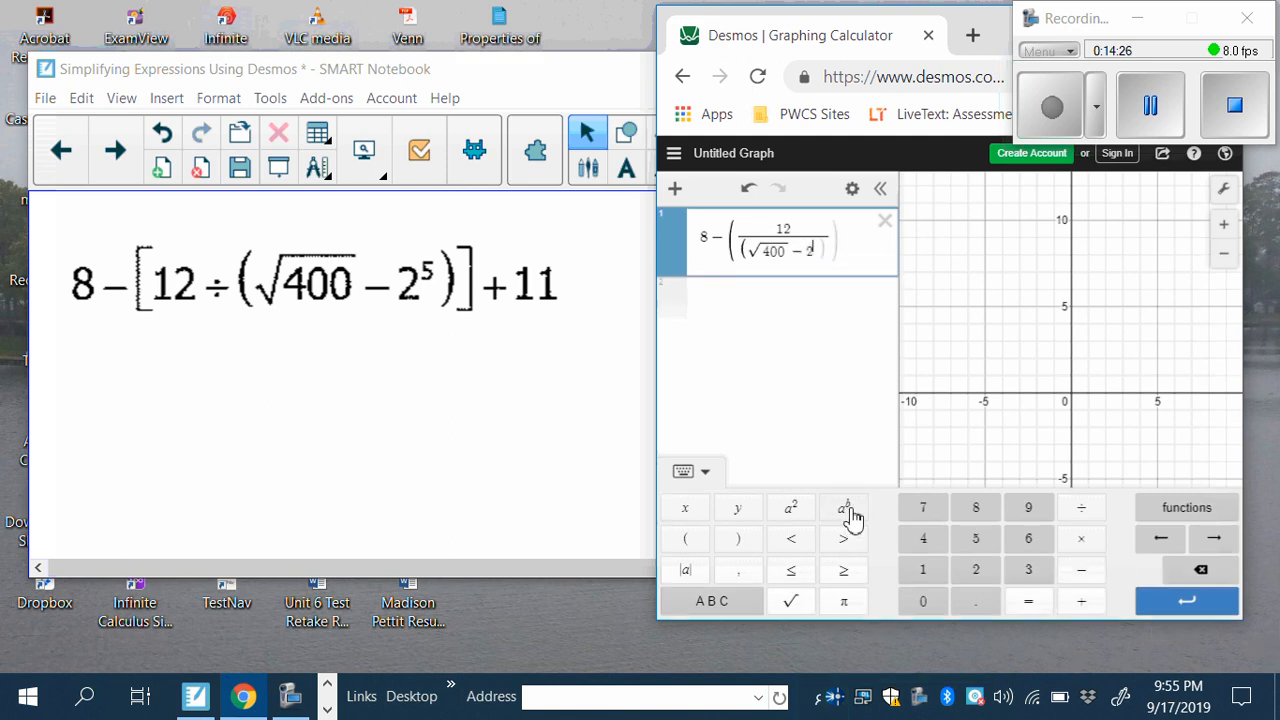
left_click(975, 543)
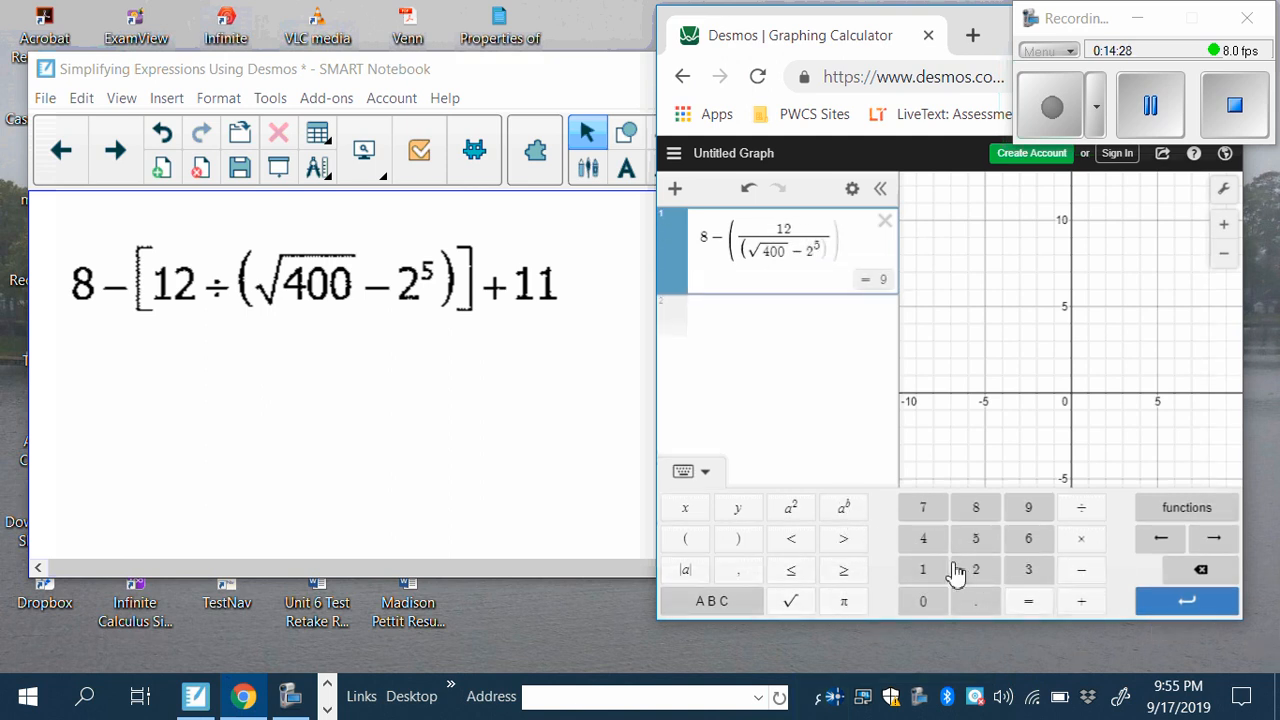
Close the denominator's parenthesis and the outer parenthesis around the fraction, and add + 11 to the end of the expression
left_click(737, 541)
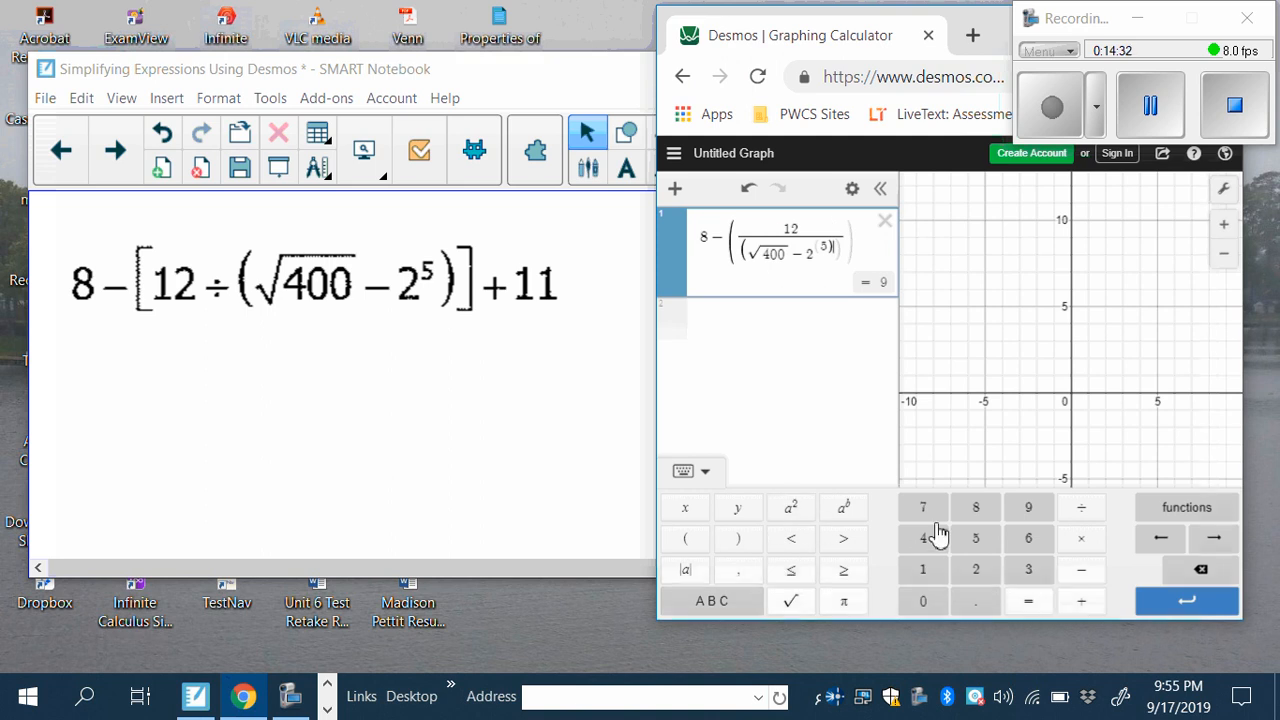
left_click(1188, 571)
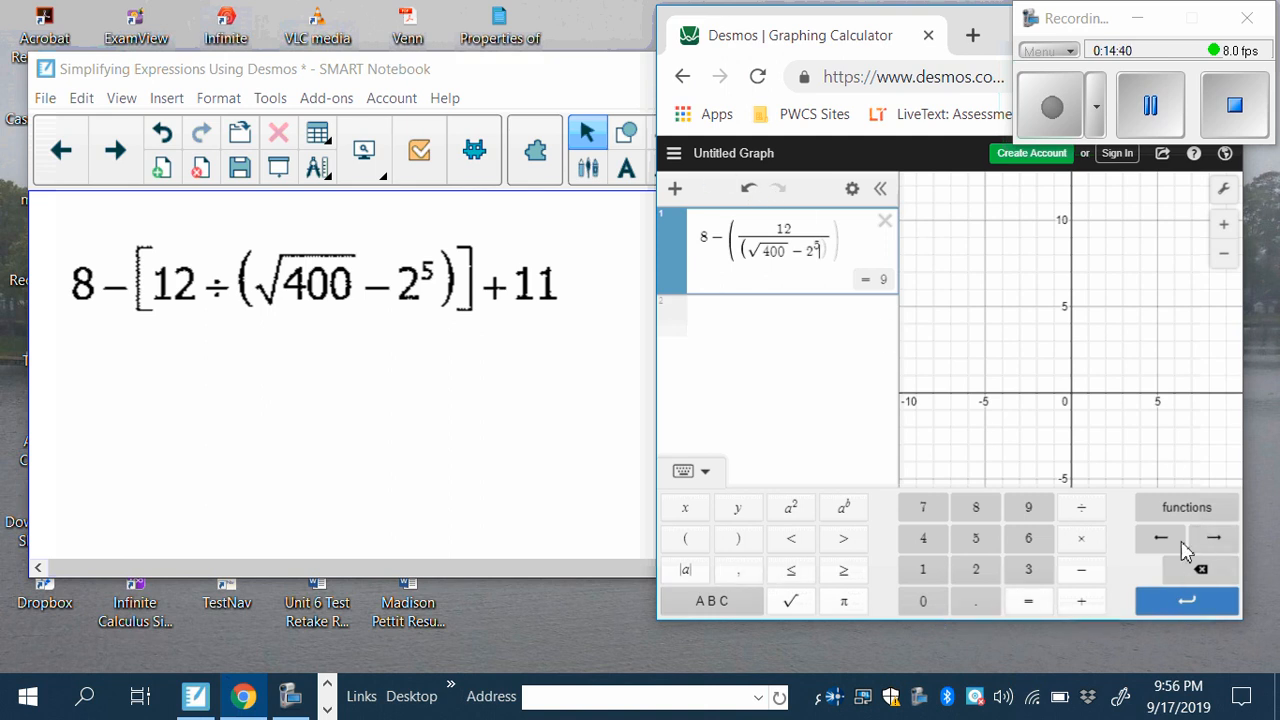
left_click(731, 543)
left_click(1080, 603)
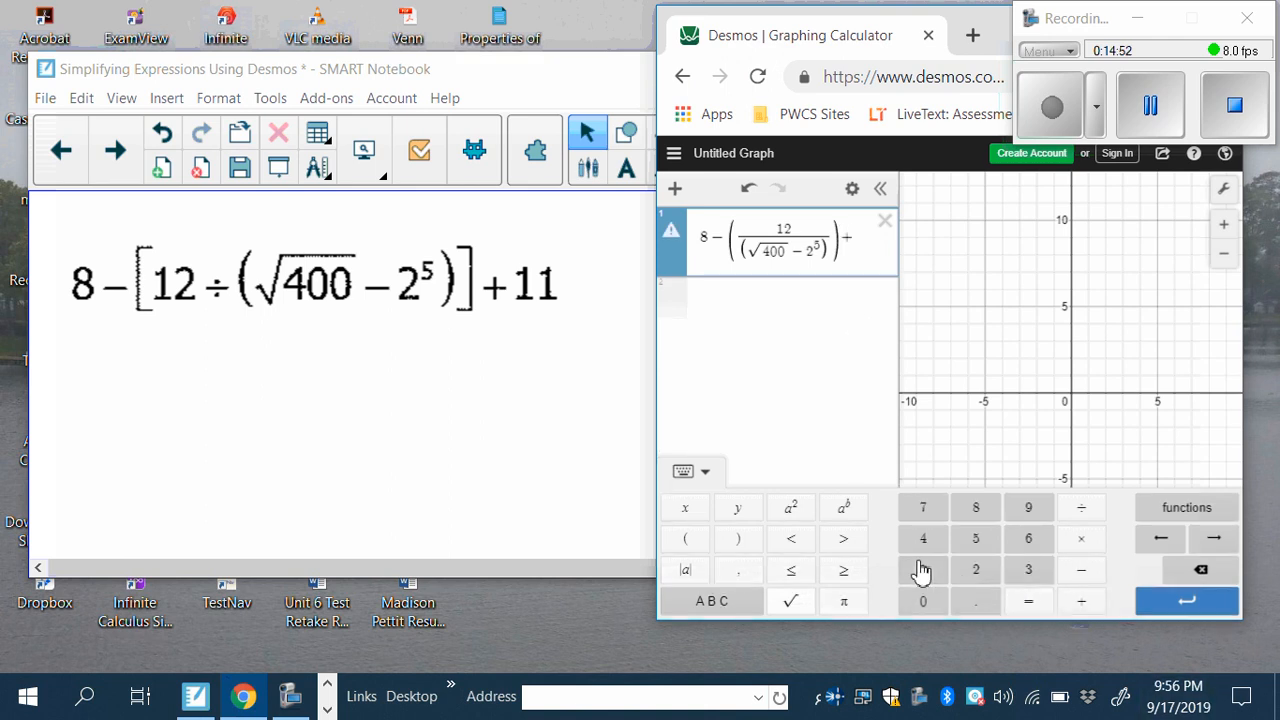
left_click(921, 570)
left_click(918, 572)
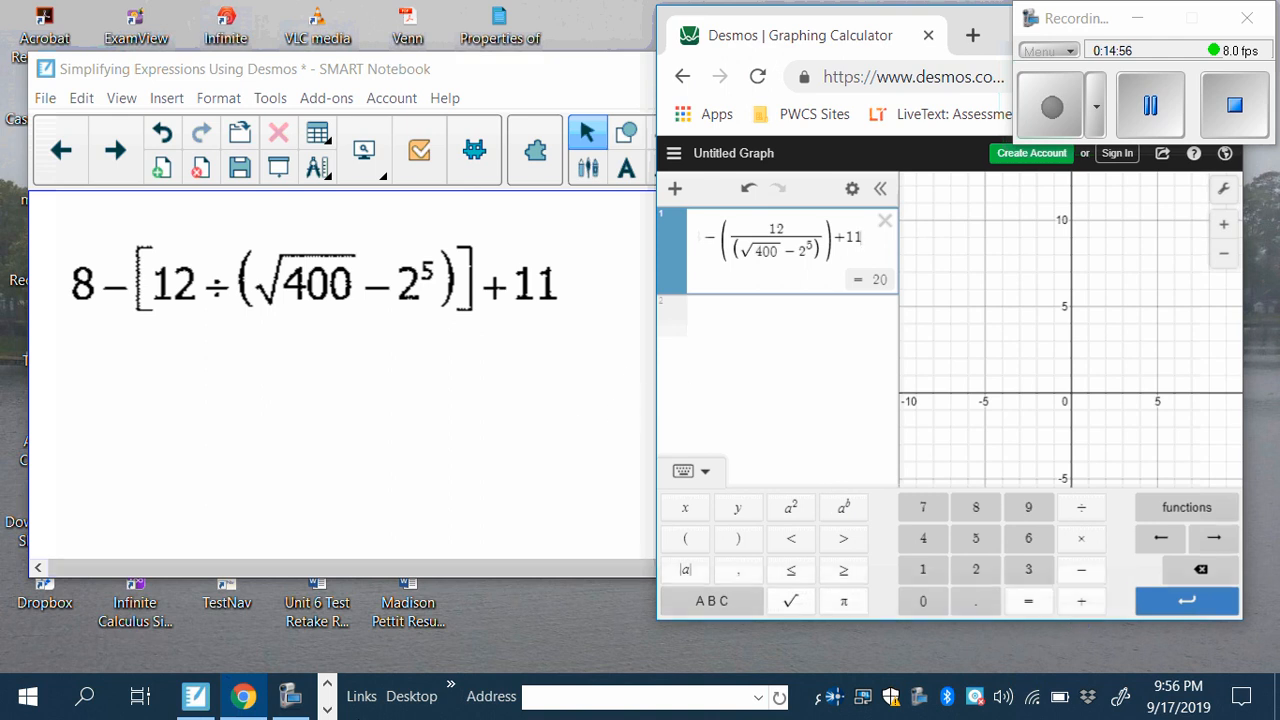
Take an area screen capture of the Desmos expression list showing the √400 expression and send it to the clipboard
left_click(329, 687)
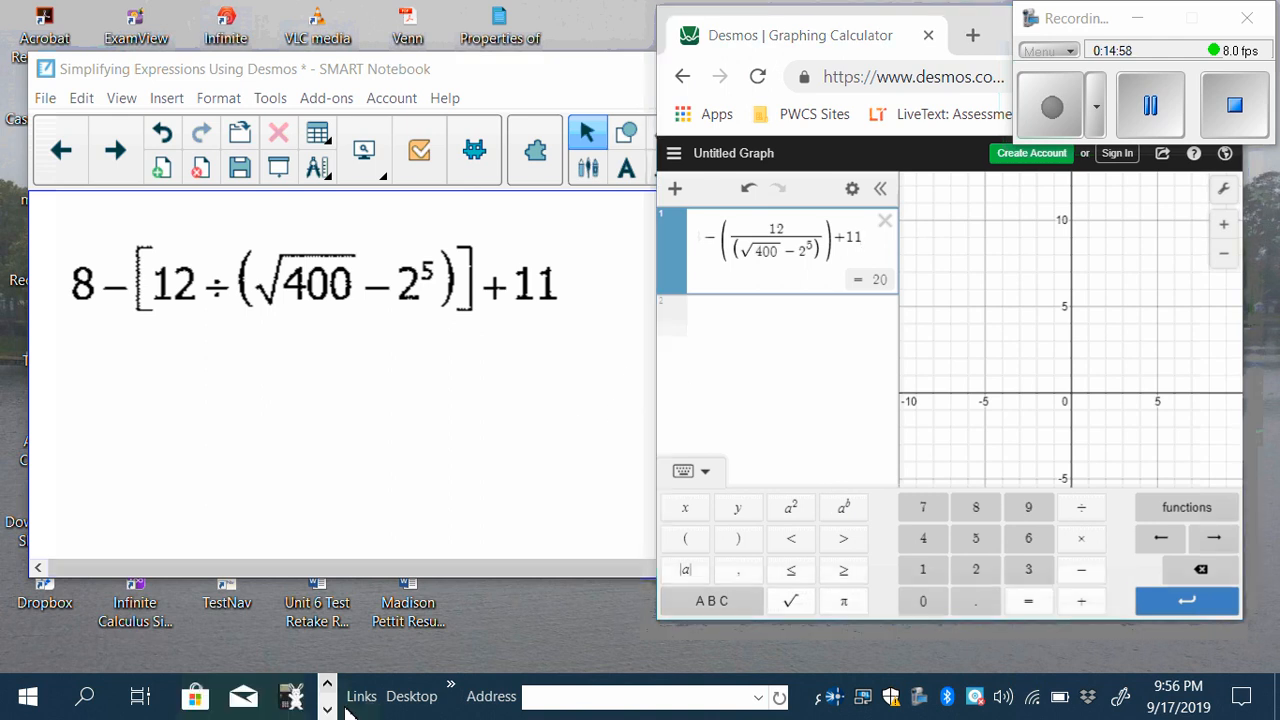
left_click(327, 710)
left_click(327, 710)
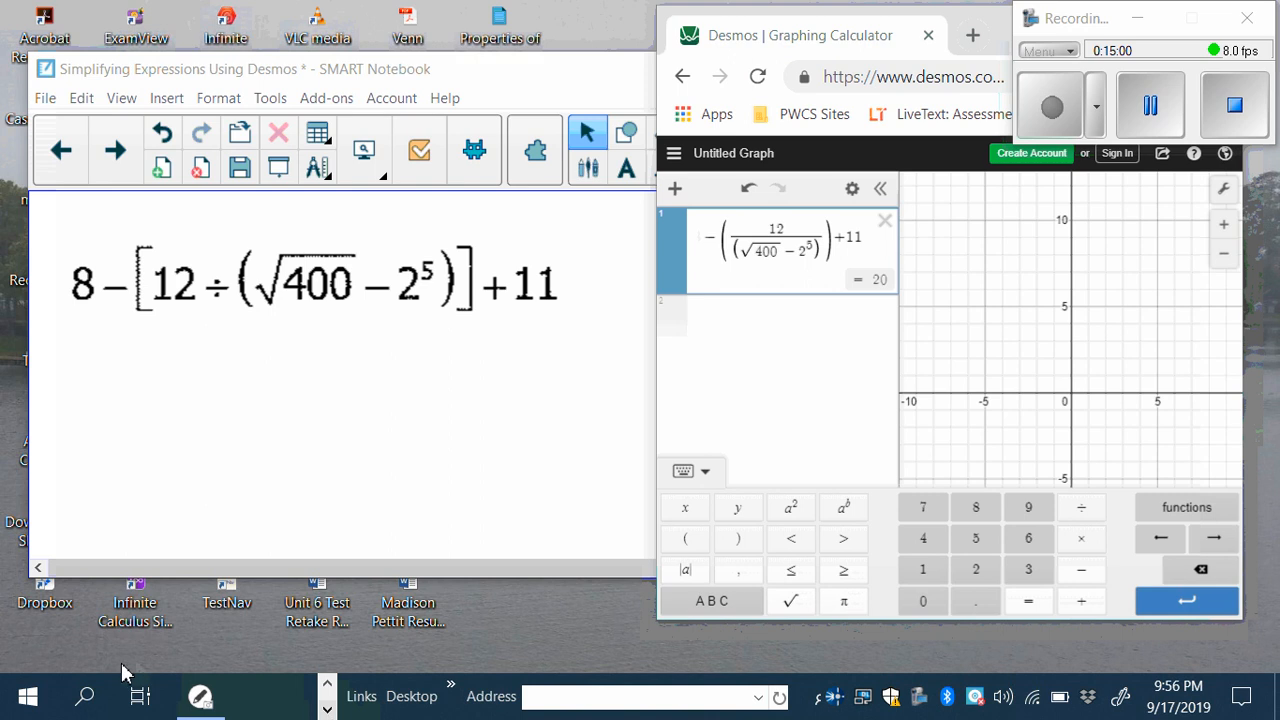
left_click(200, 696)
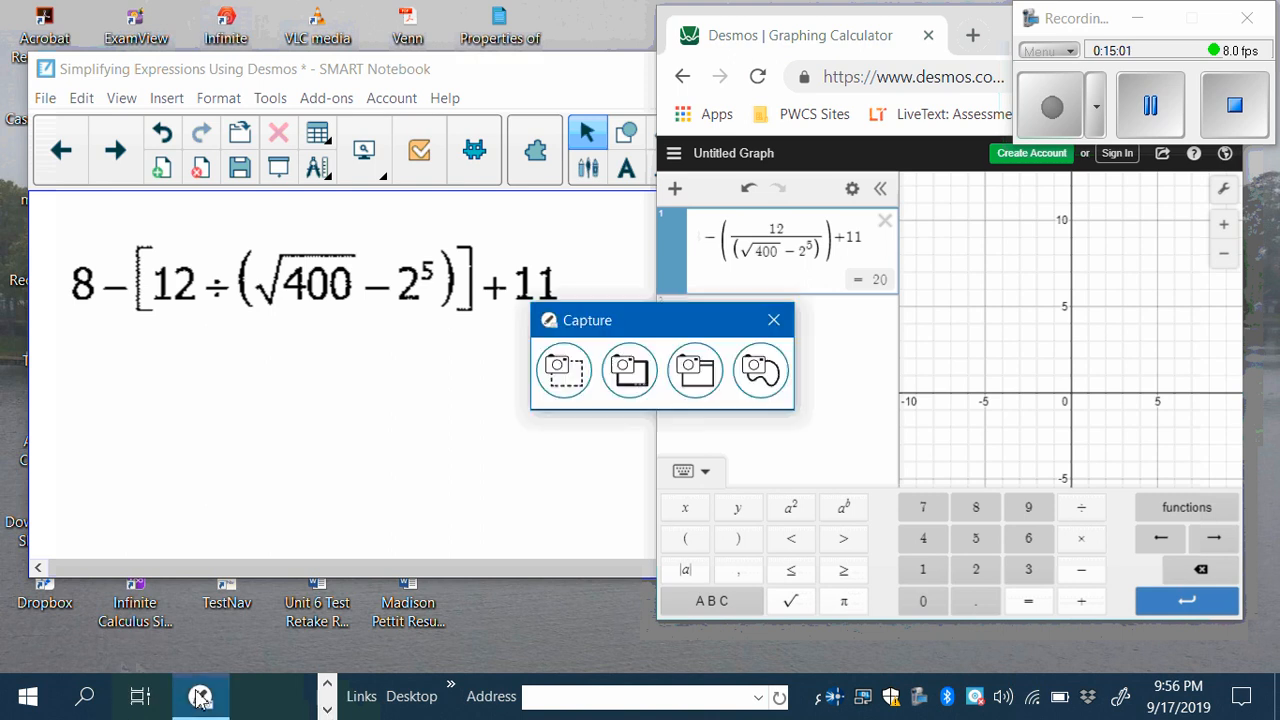
left_click(565, 371)
left_click_drag(648, 140, 902, 366)
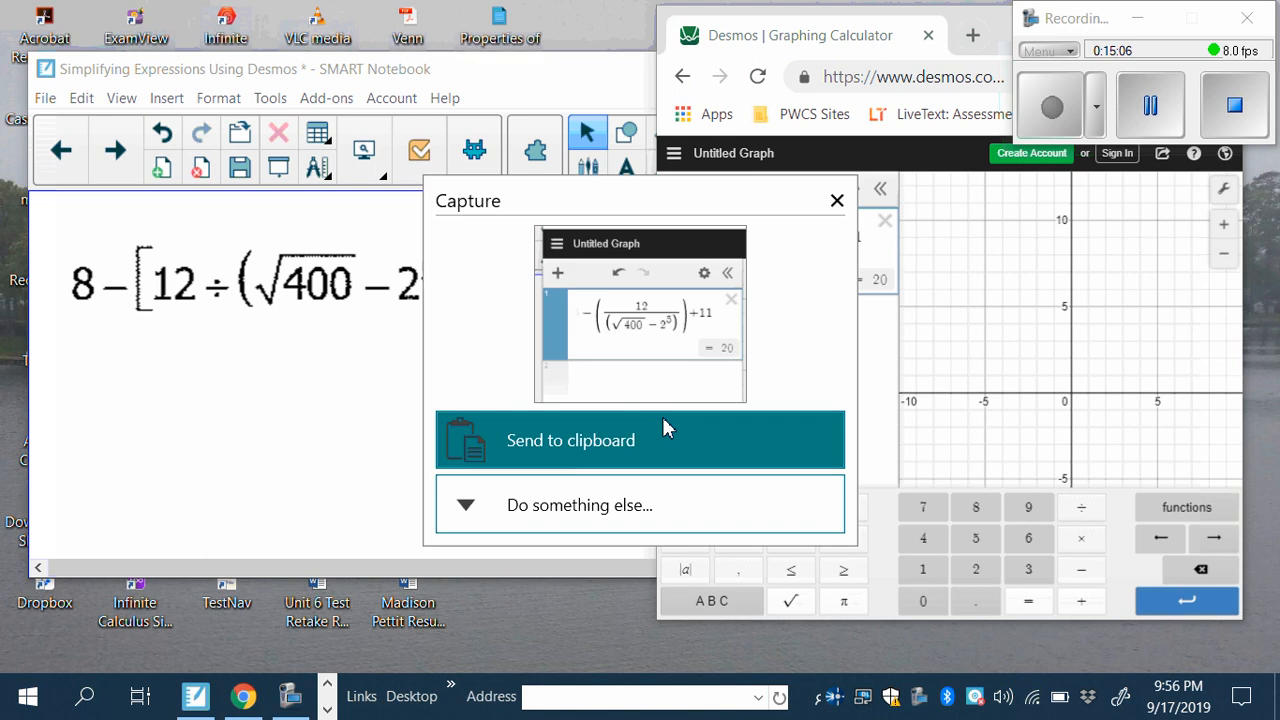
left_click(618, 467)
Paste the capture onto the √400 problem page in SMART Notebook and place it beside the original expression
right_click(290, 462)
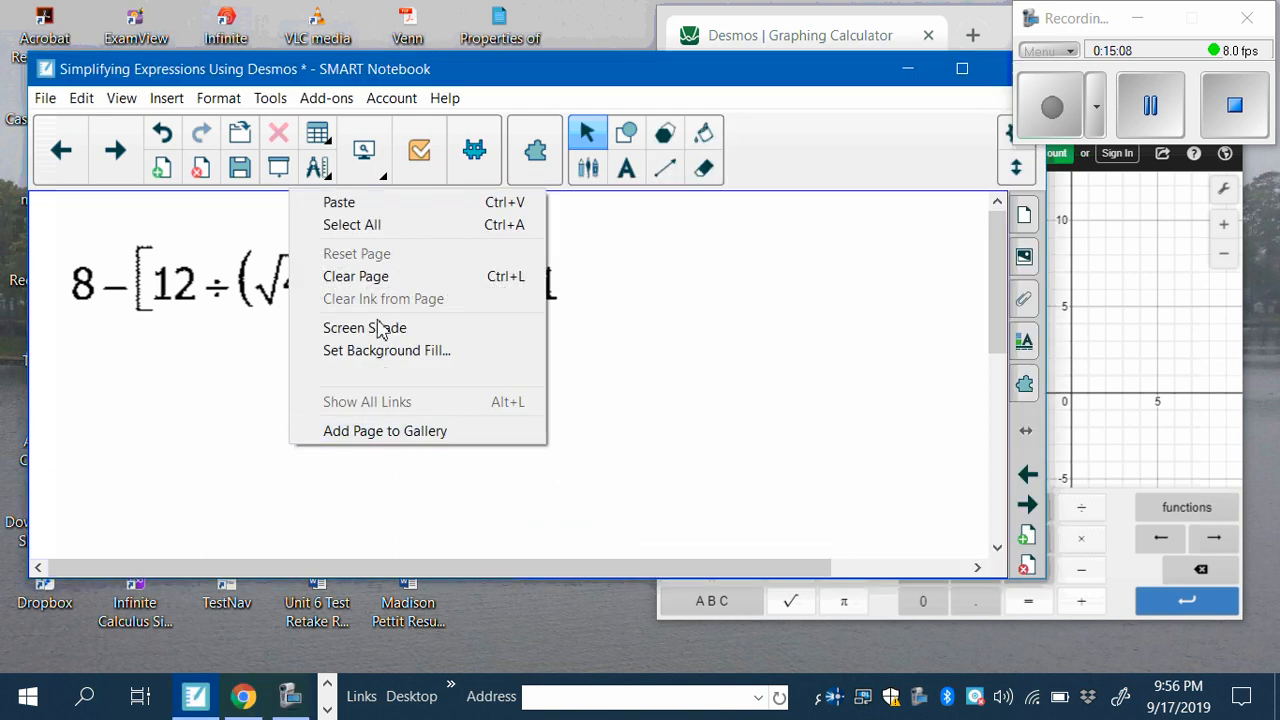
left_click(393, 210)
left_click_drag(334, 394, 849, 384)
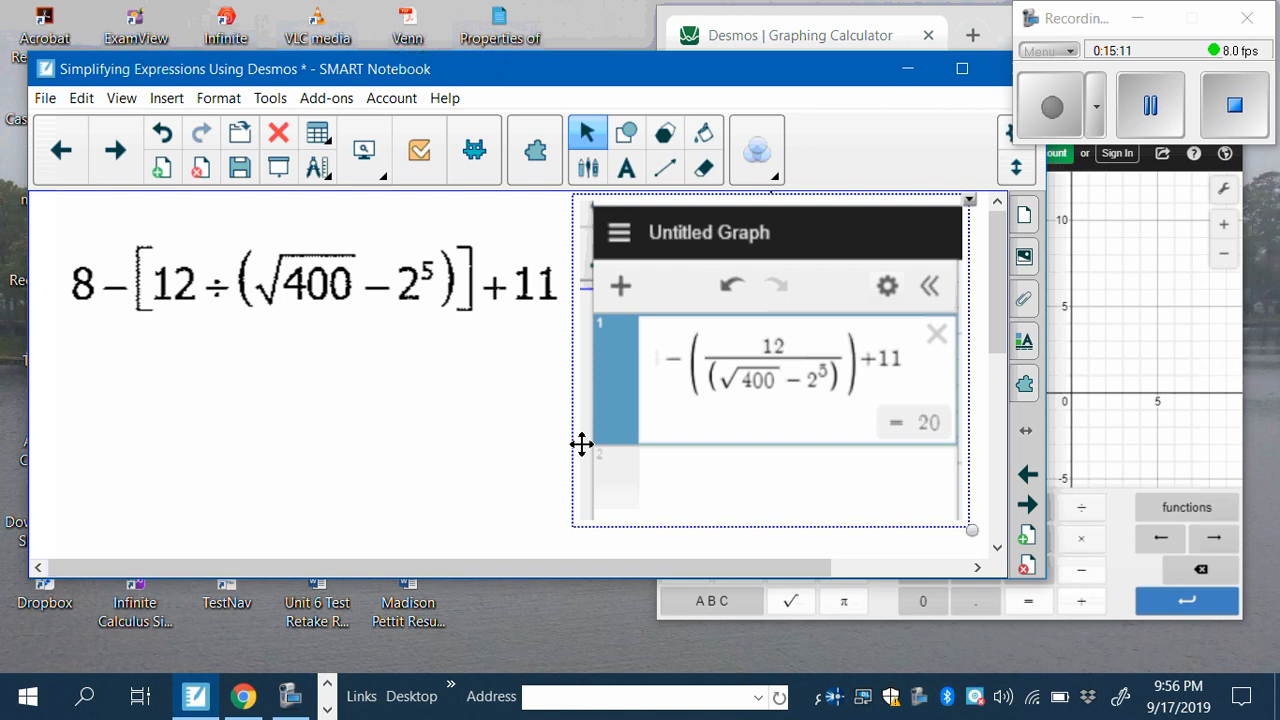
left_click(479, 447)
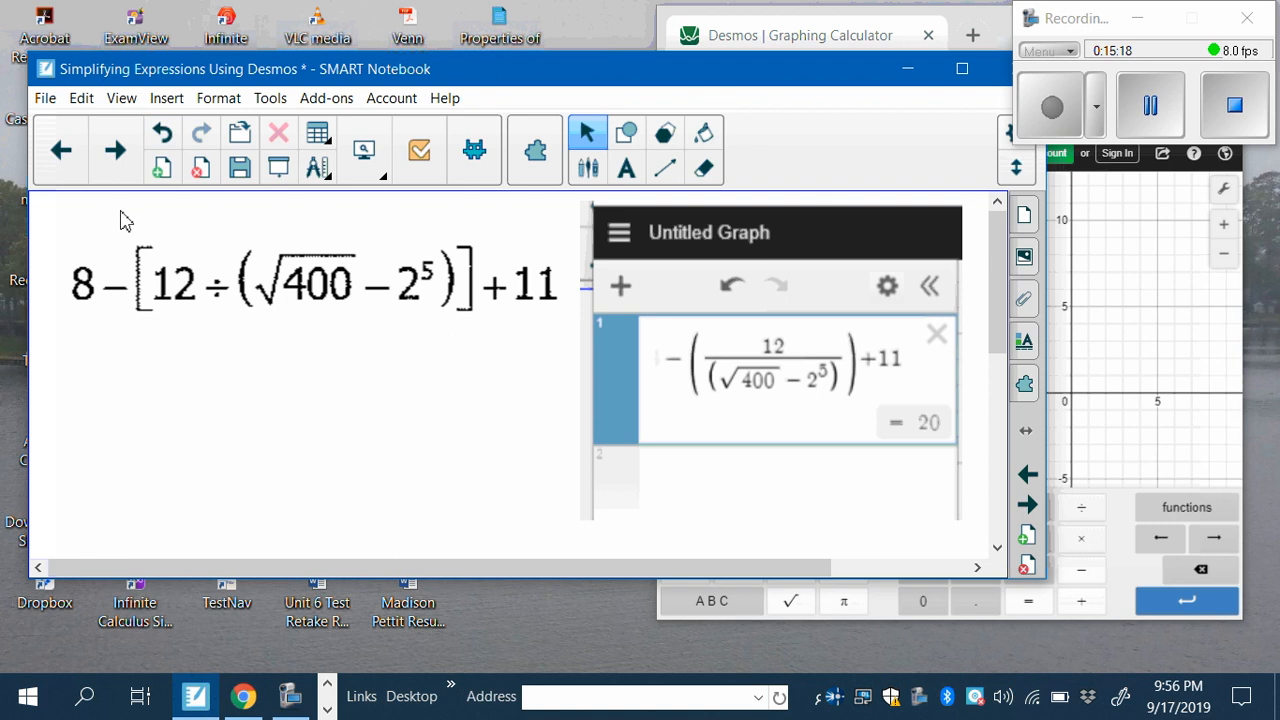
Advance the lesson to the w² − 5xy problem and move the SMART Notebook window aside to uncover the Desmos expression list
left_click(115, 150)
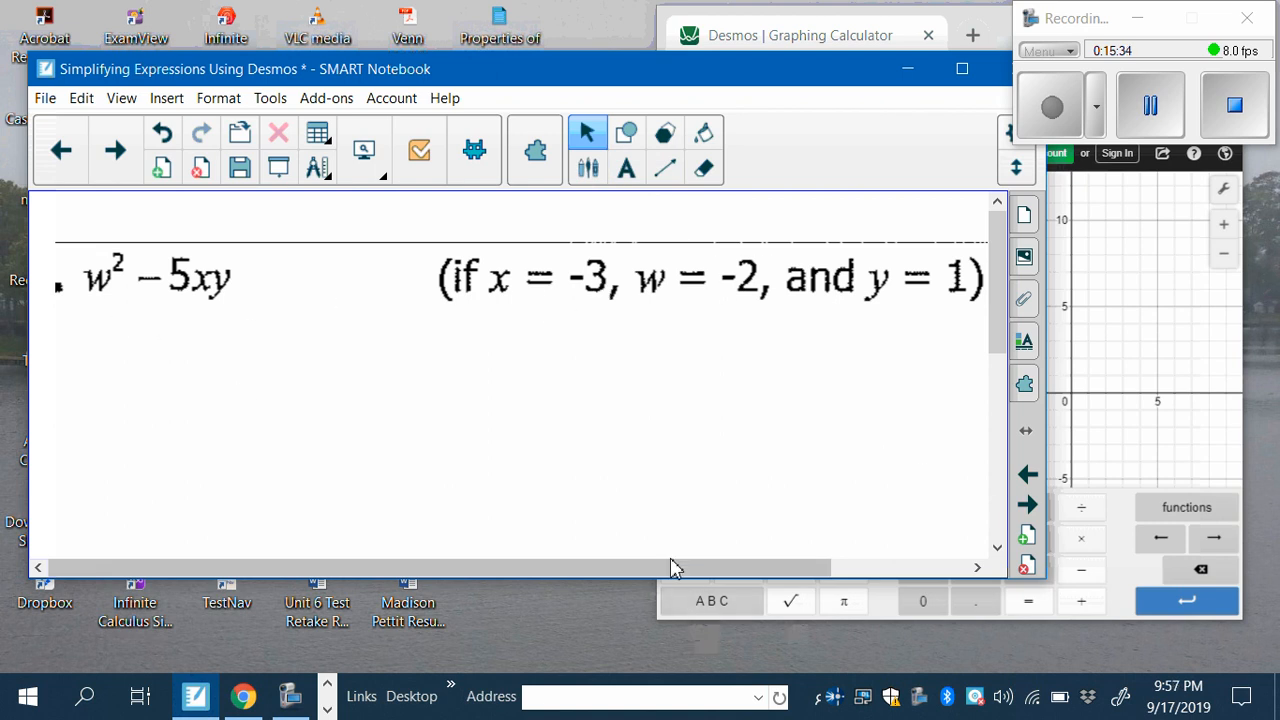
left_click(1180, 428)
left_click(471, 371)
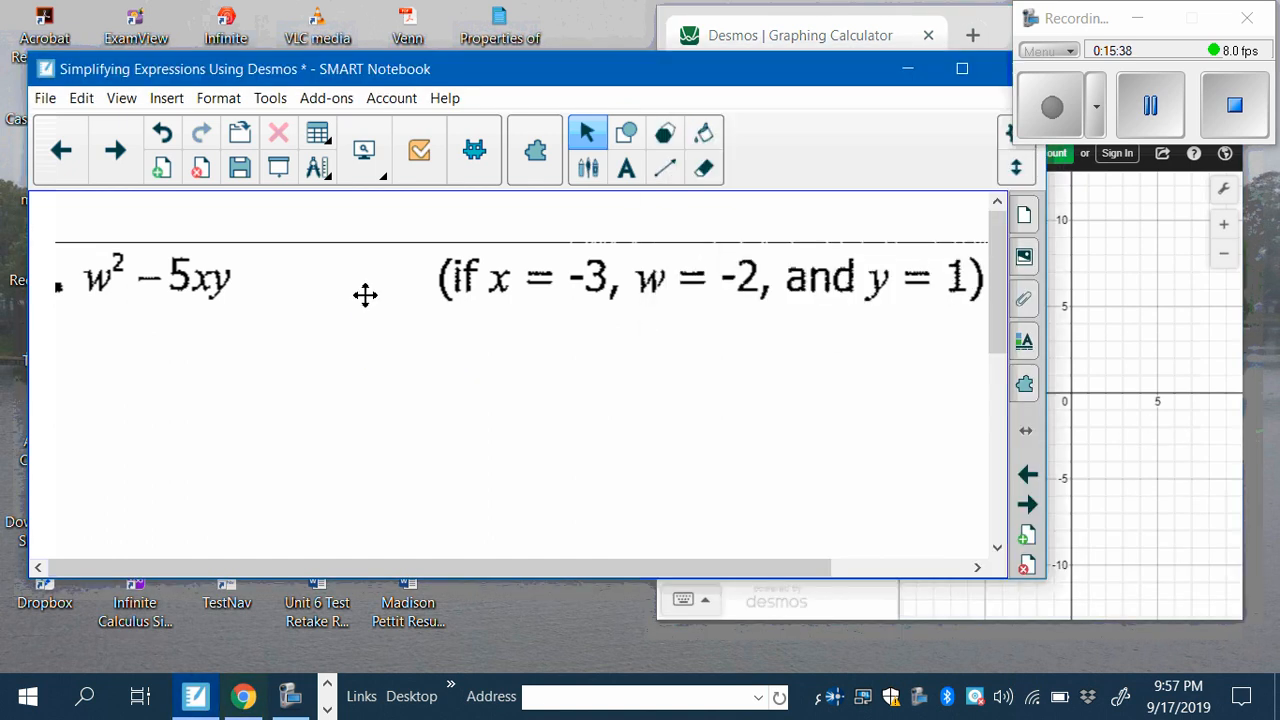
left_click_drag(443, 62, 8, 32)
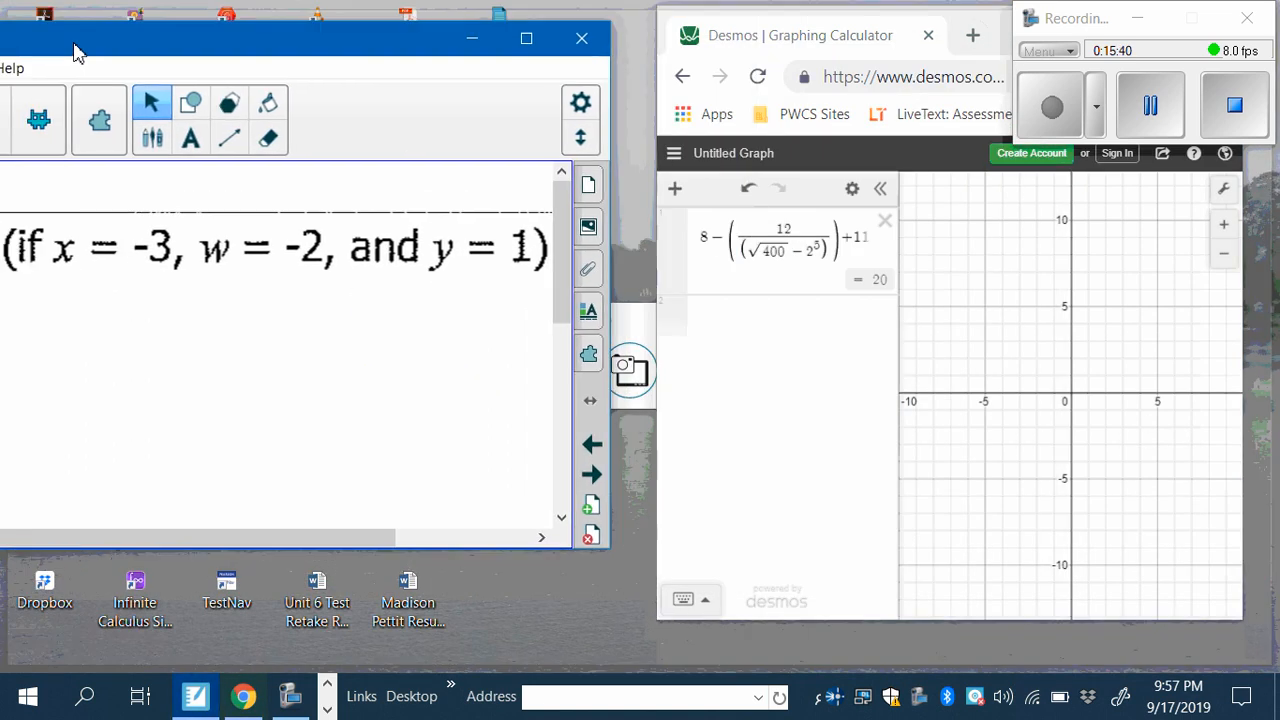
Switch to Desmos, delete the √400 expression and define a = −3 on the first line
left_click(885, 221)
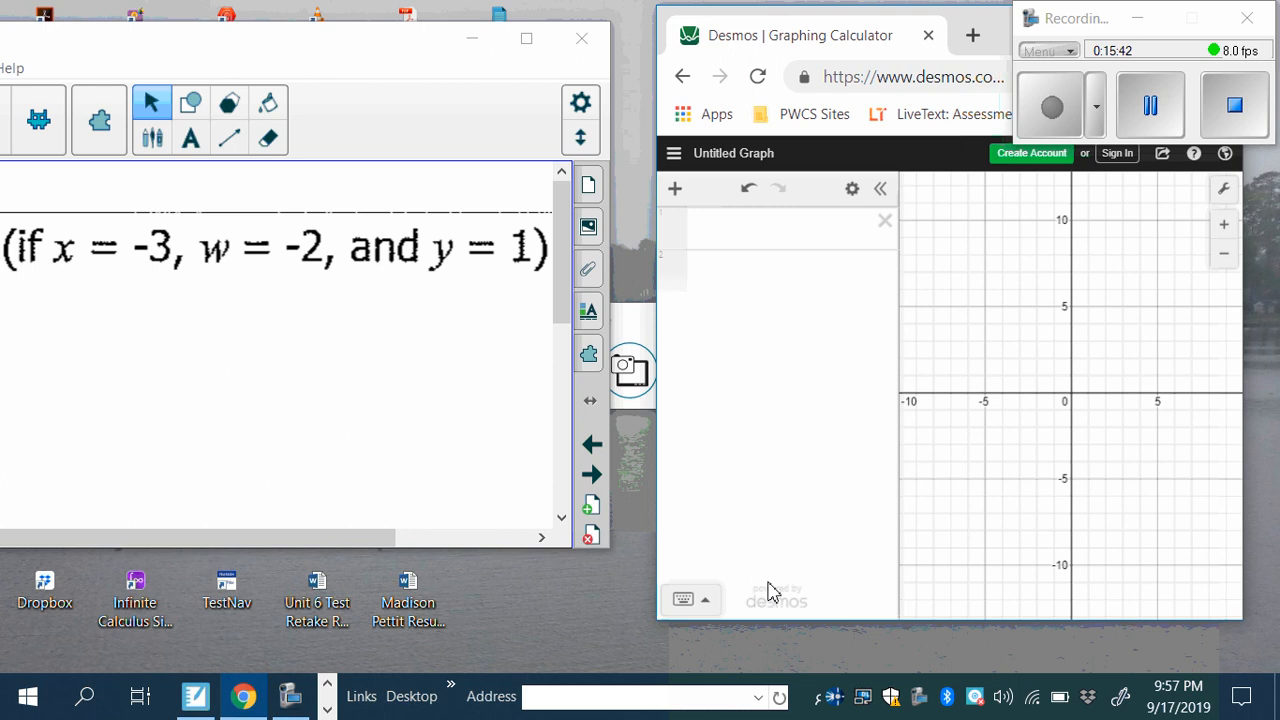
left_click(720, 236)
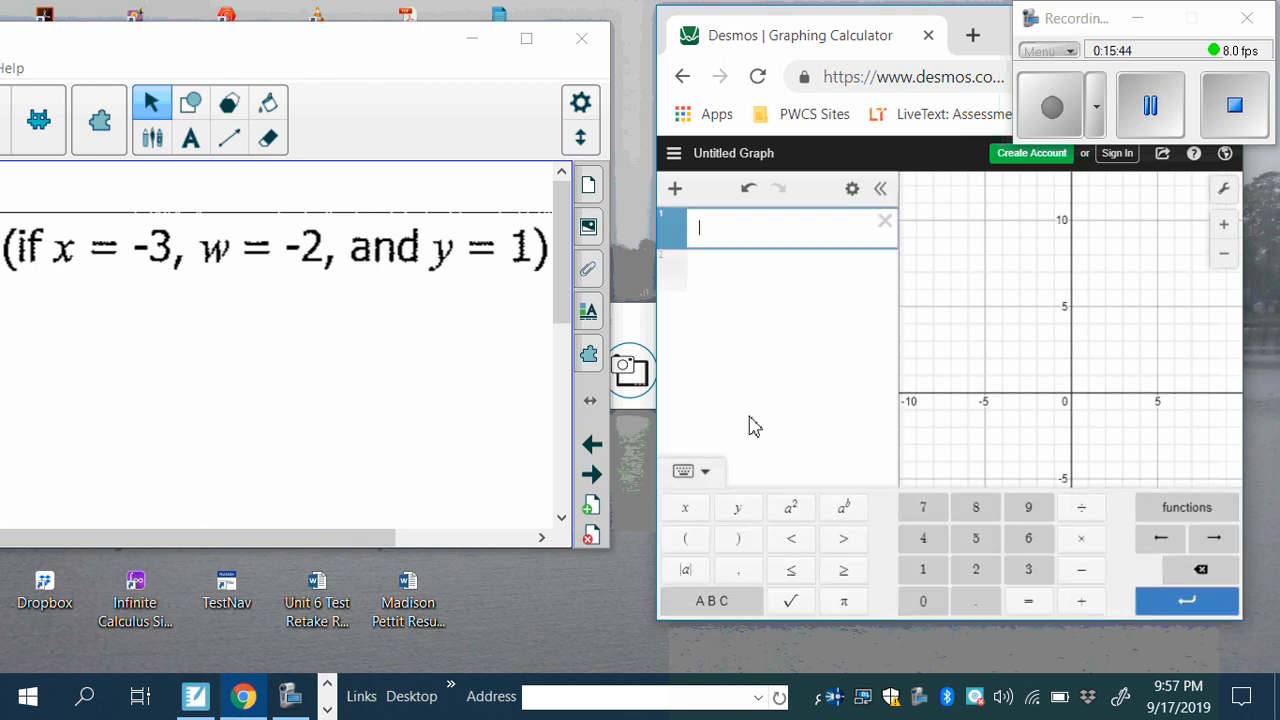
left_click(718, 603)
left_click(688, 540)
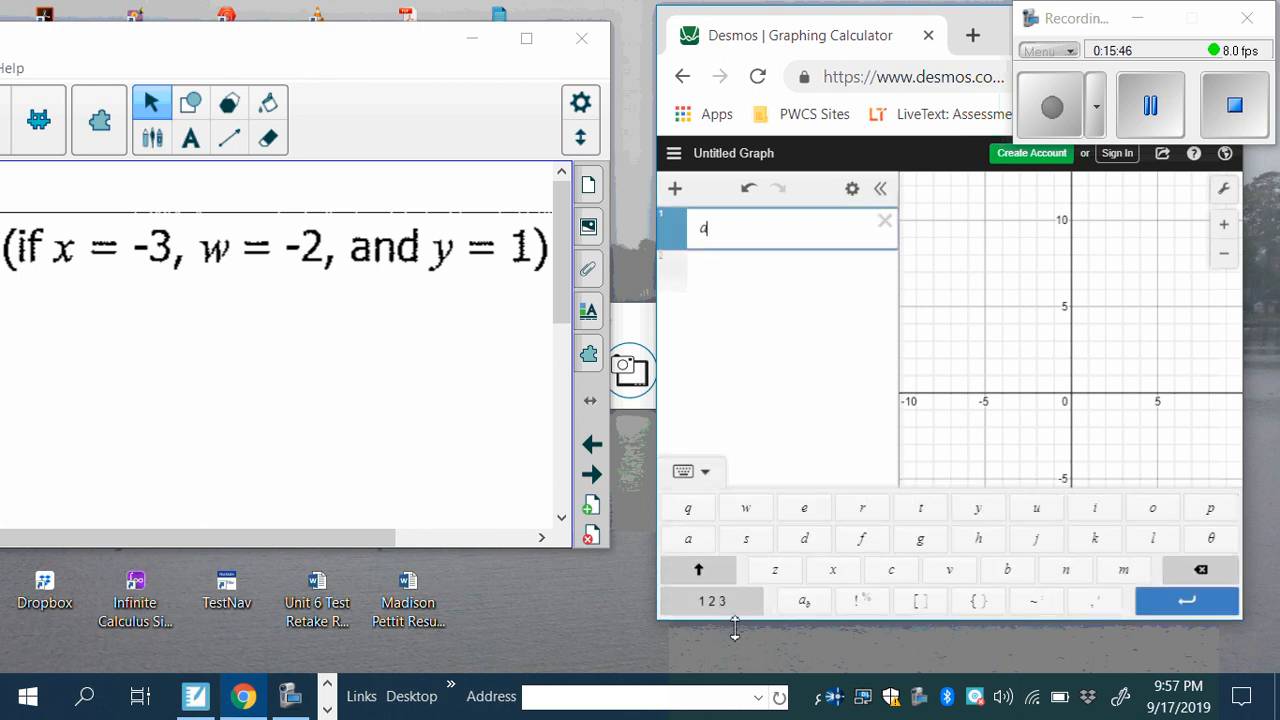
left_click(728, 604)
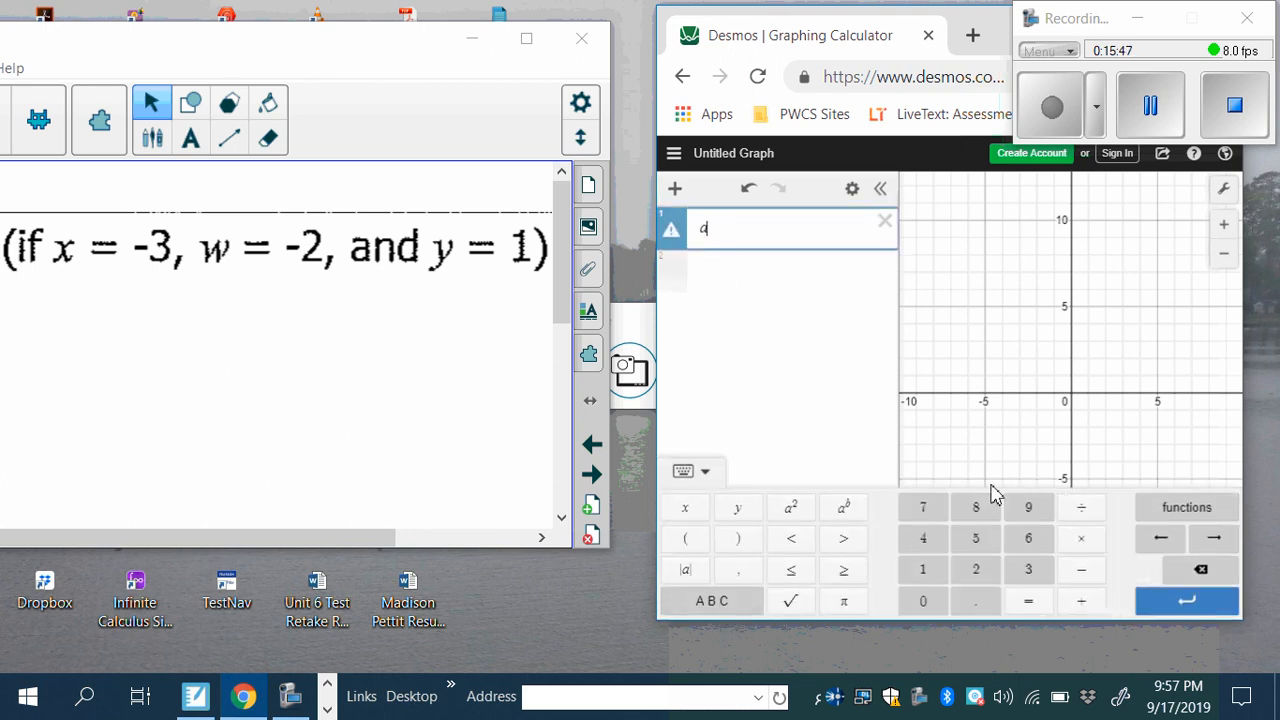
left_click(1028, 601)
left_click(1083, 572)
left_click(1028, 569)
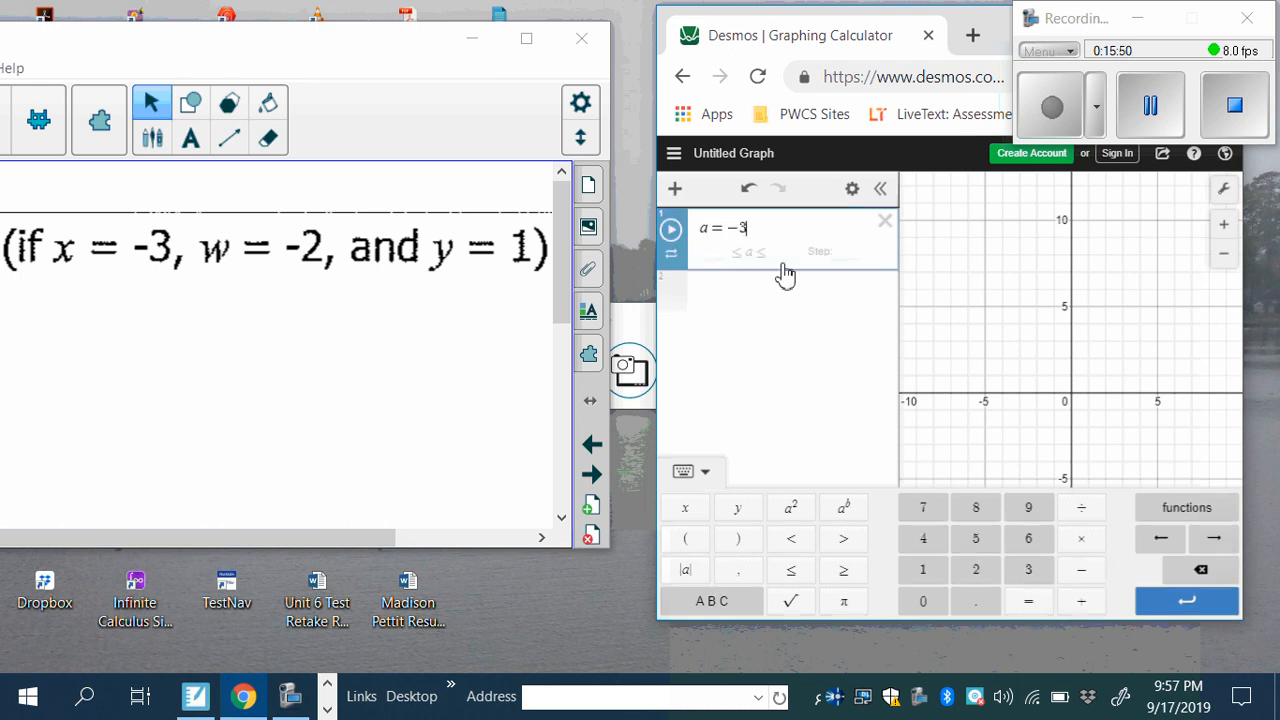
Define b = −2 on the second expression line
left_click(692, 300)
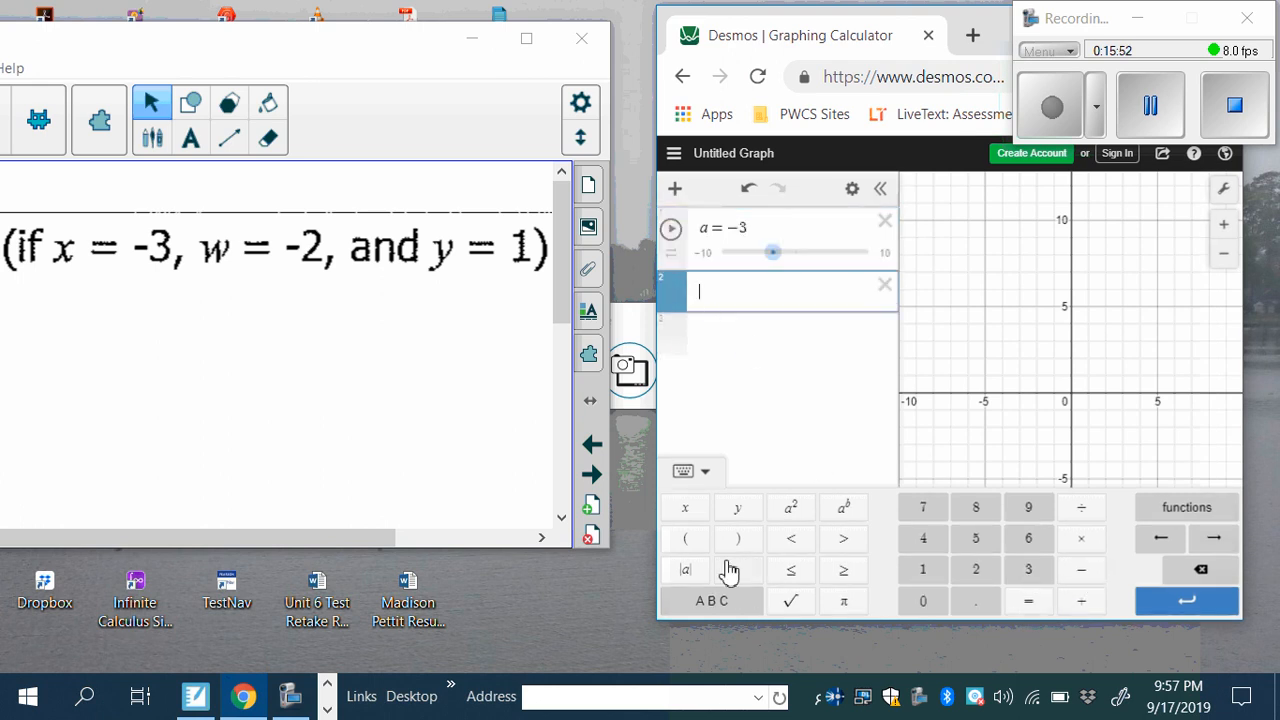
left_click(712, 603)
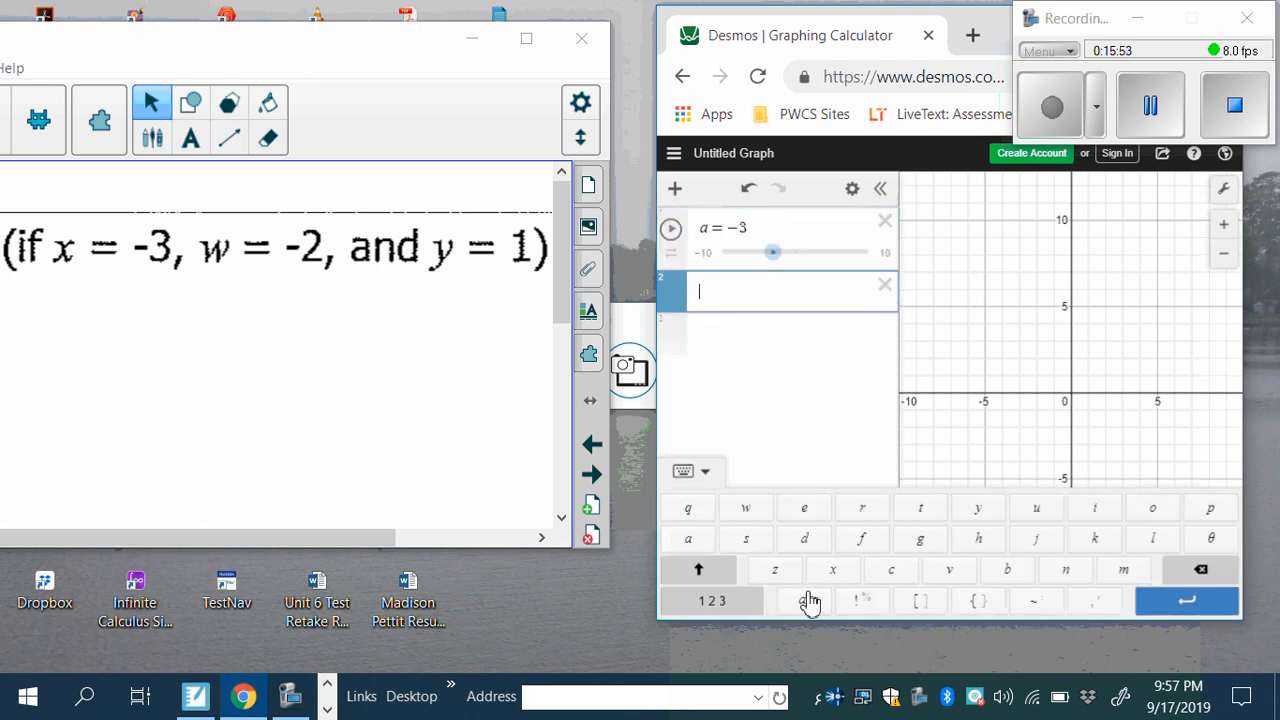
left_click(1007, 572)
left_click(736, 600)
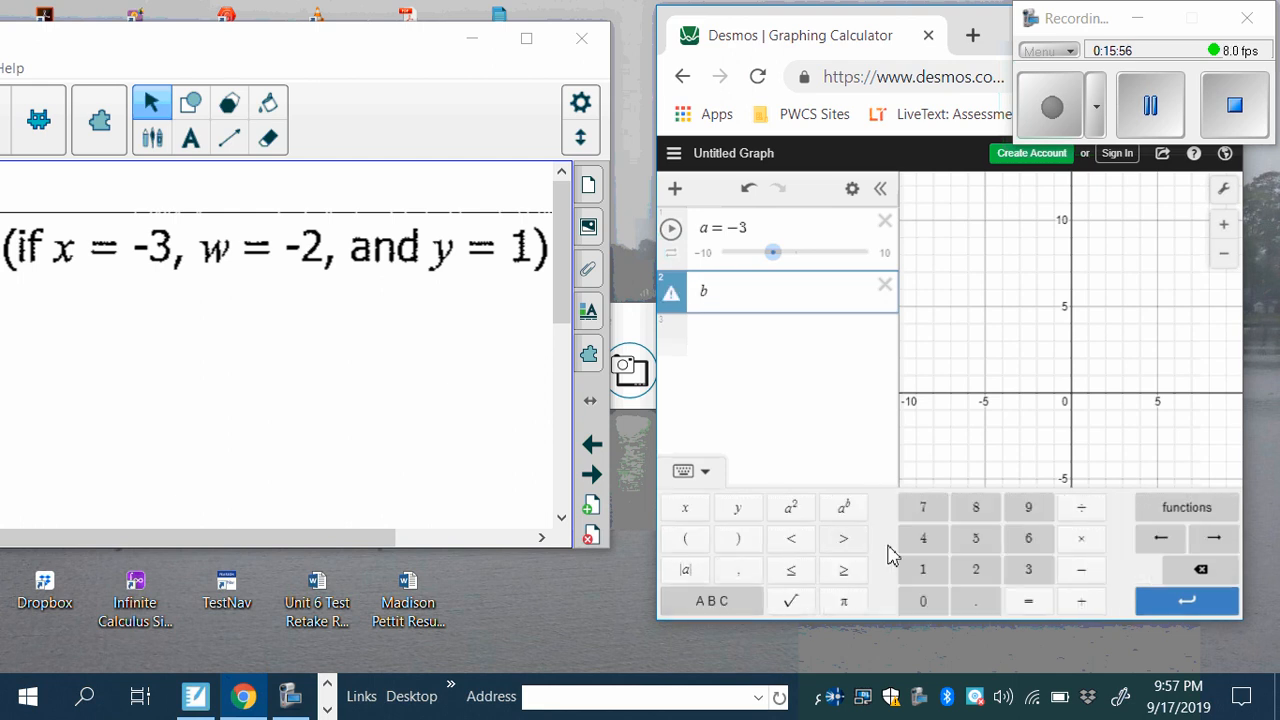
left_click(1030, 603)
left_click(1080, 570)
left_click(986, 571)
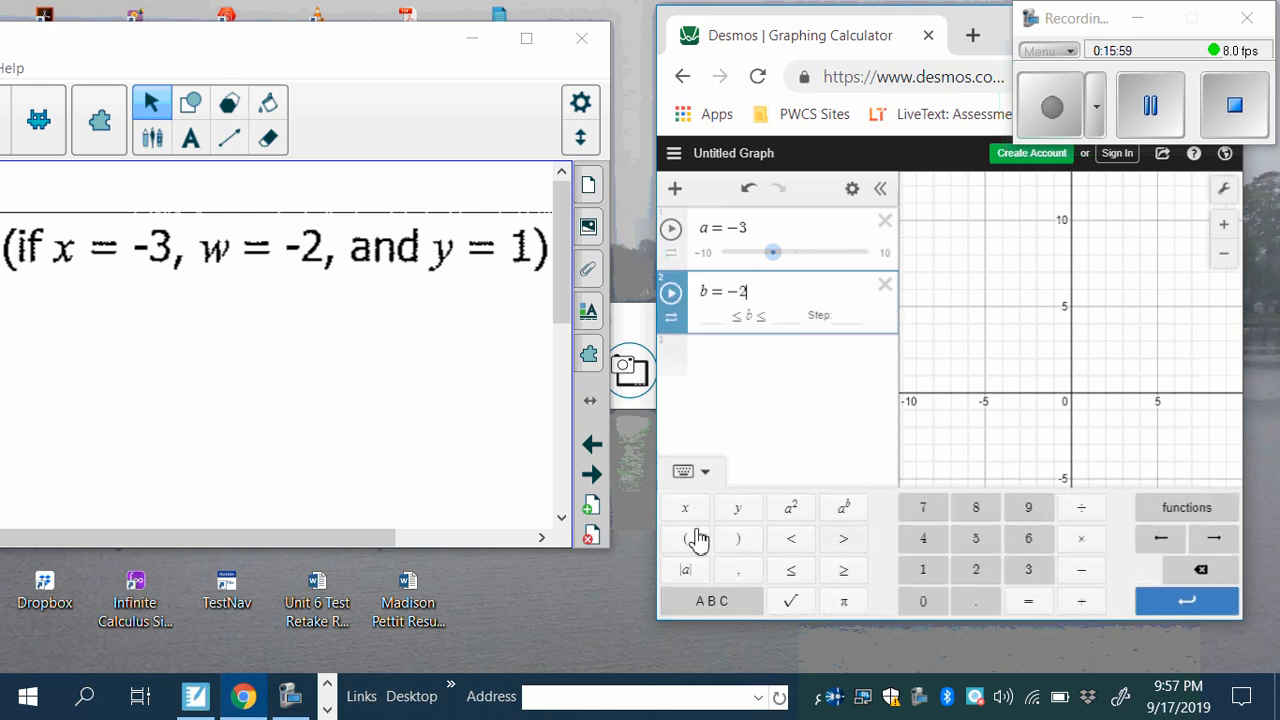
Define c = 1 on the third expression line
left_click(706, 354)
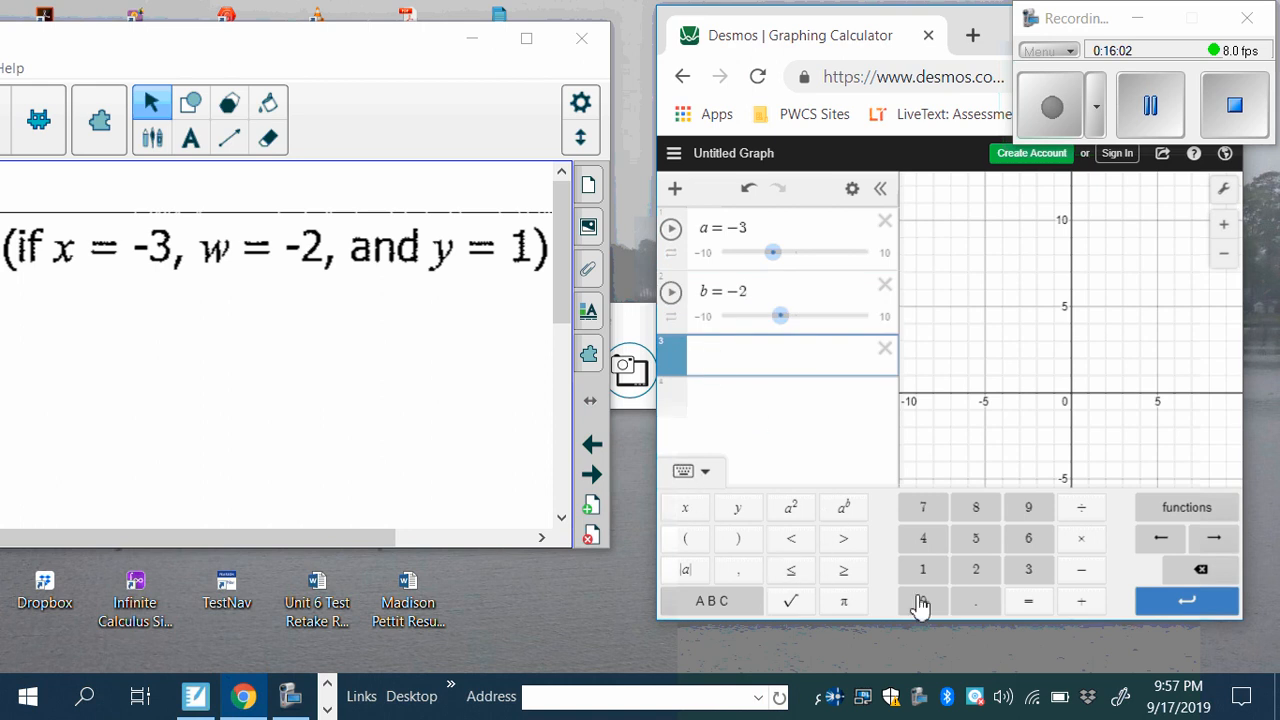
left_click(708, 600)
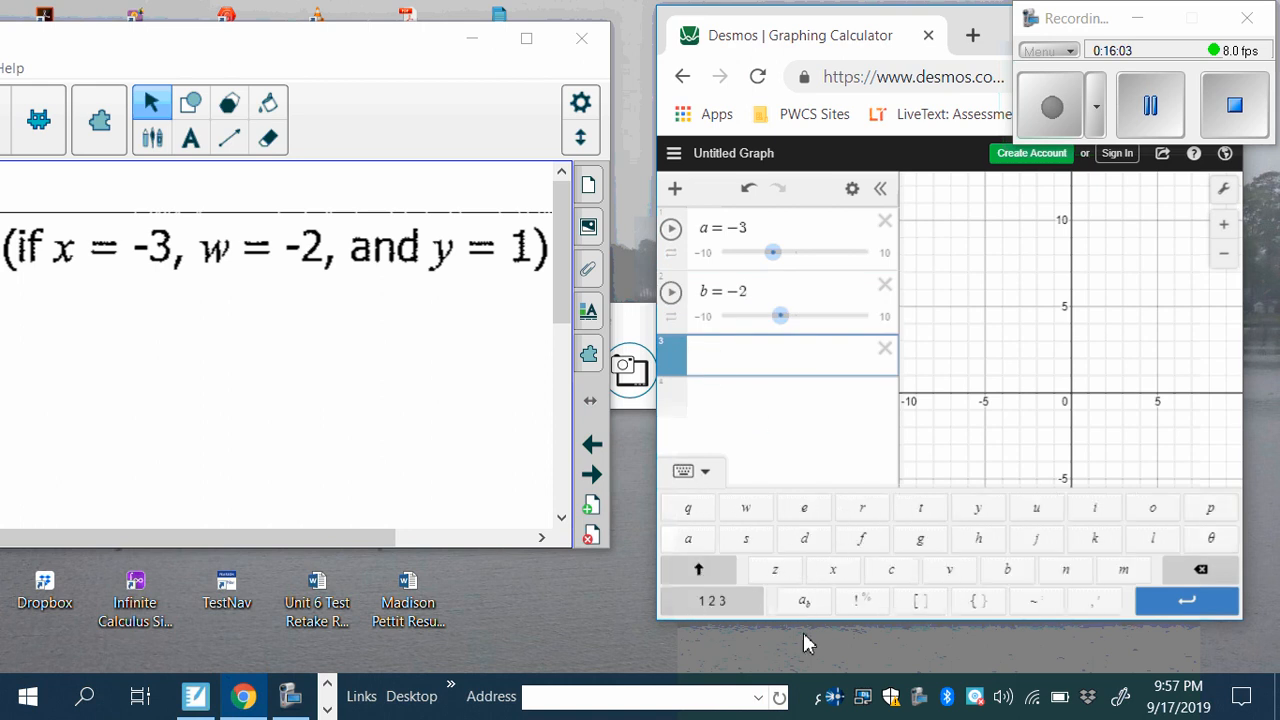
left_click(891, 575)
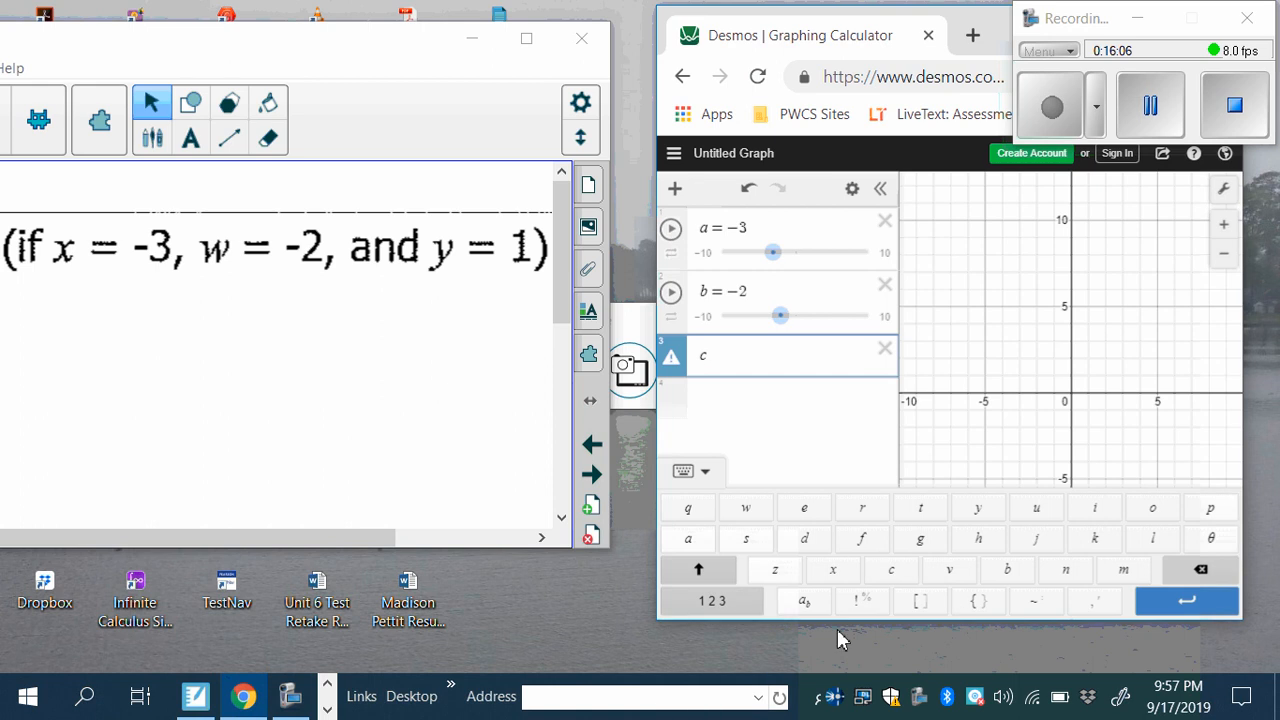
left_click(718, 601)
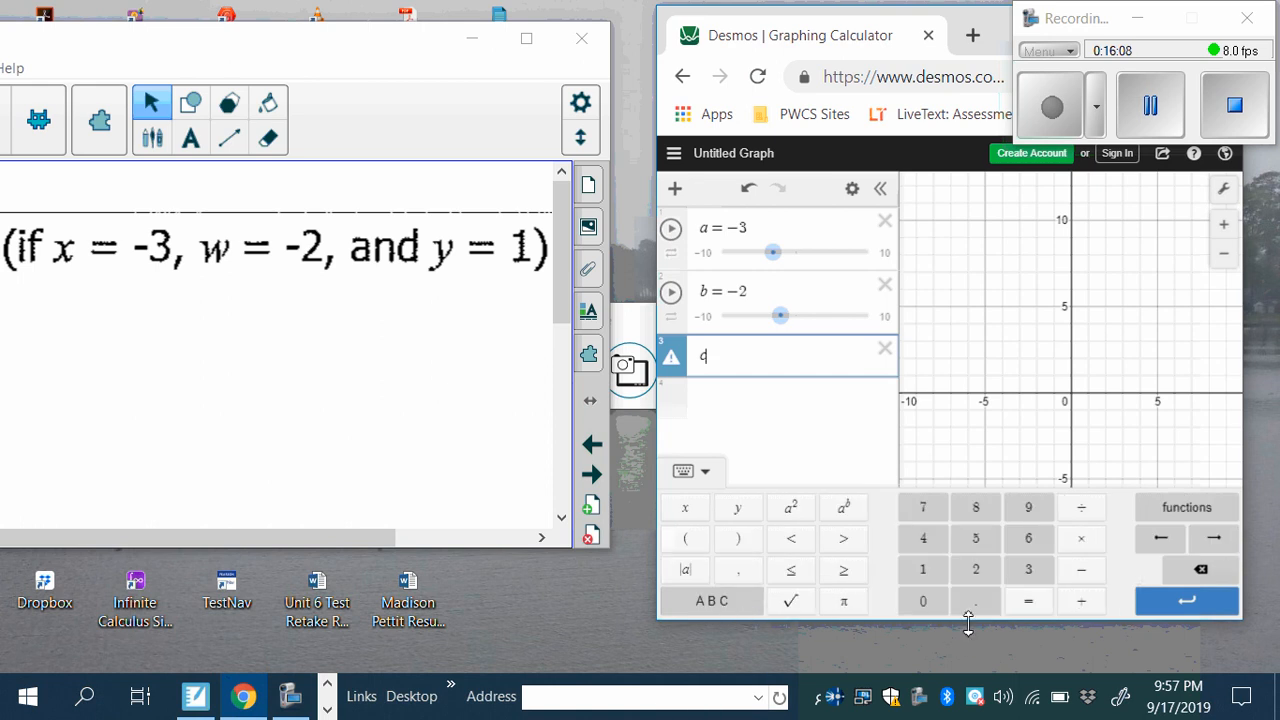
left_click(1027, 605)
left_click(925, 572)
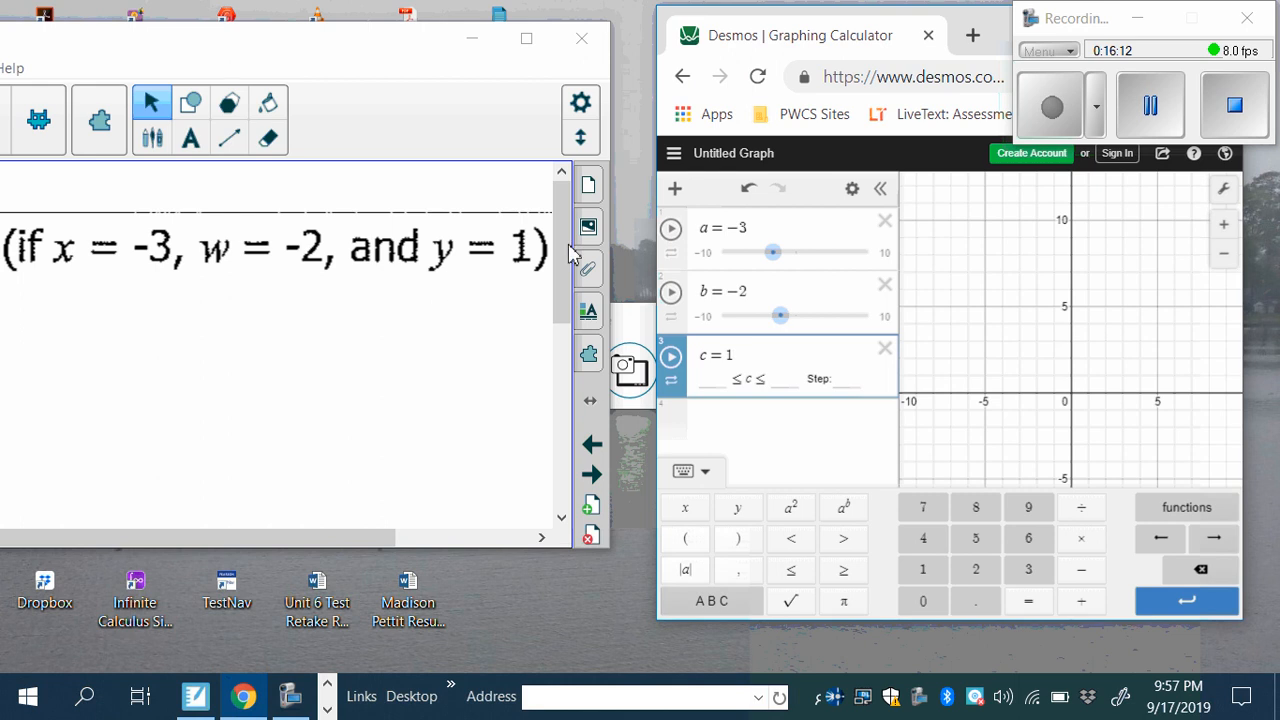
Reposition the SMART Notebook window so the w² − 5xy problem shows beside the Desmos expression list, and bring Desmos back to the front
left_click(250, 66)
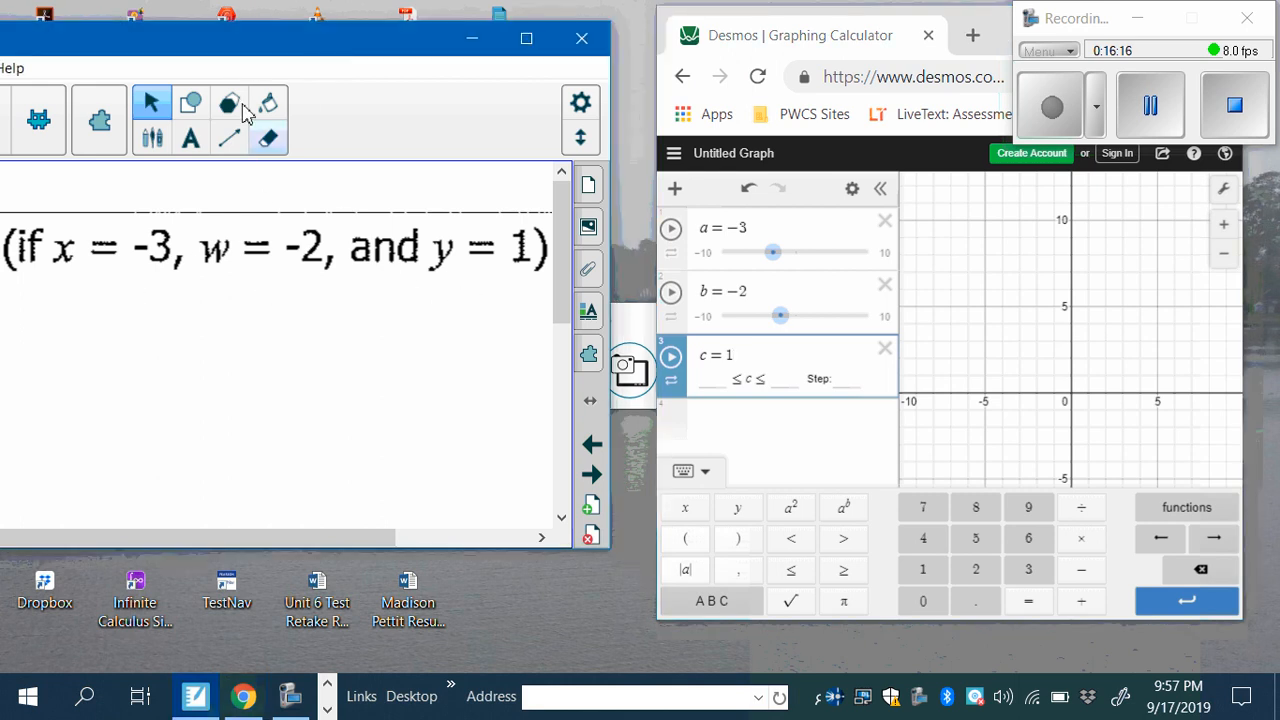
left_click_drag(210, 48, 322, 71)
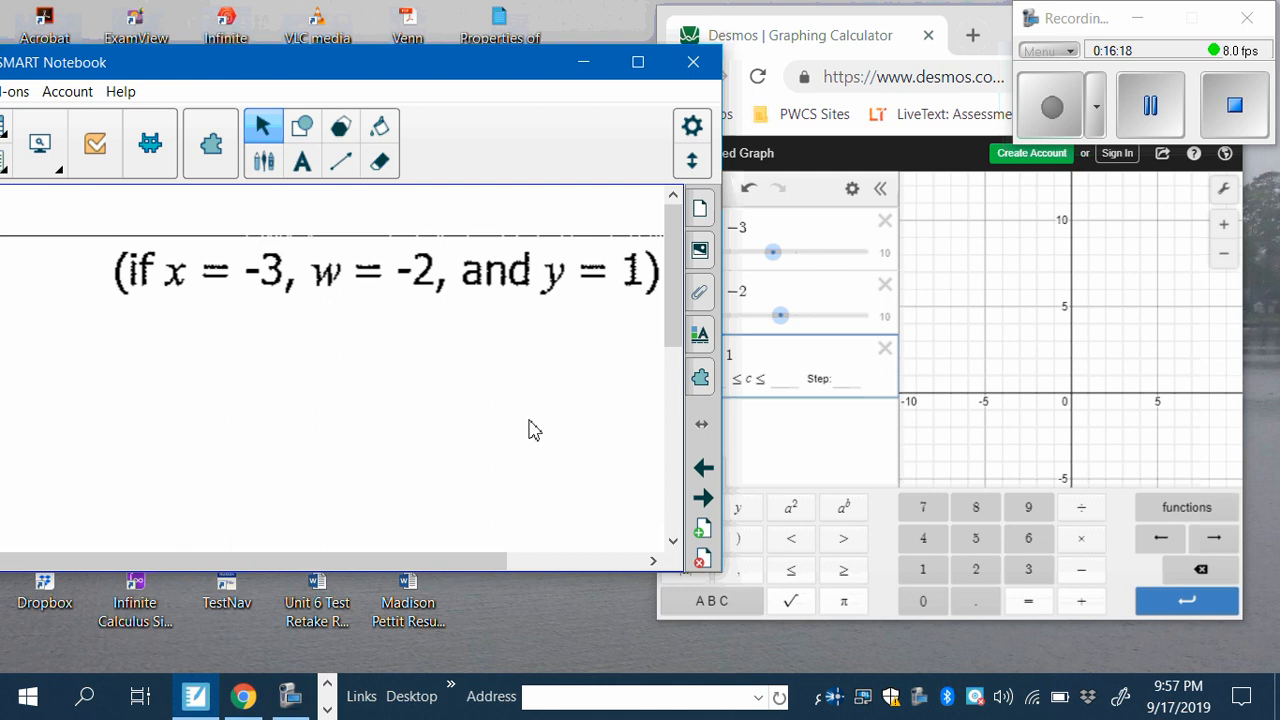
left_click(737, 443)
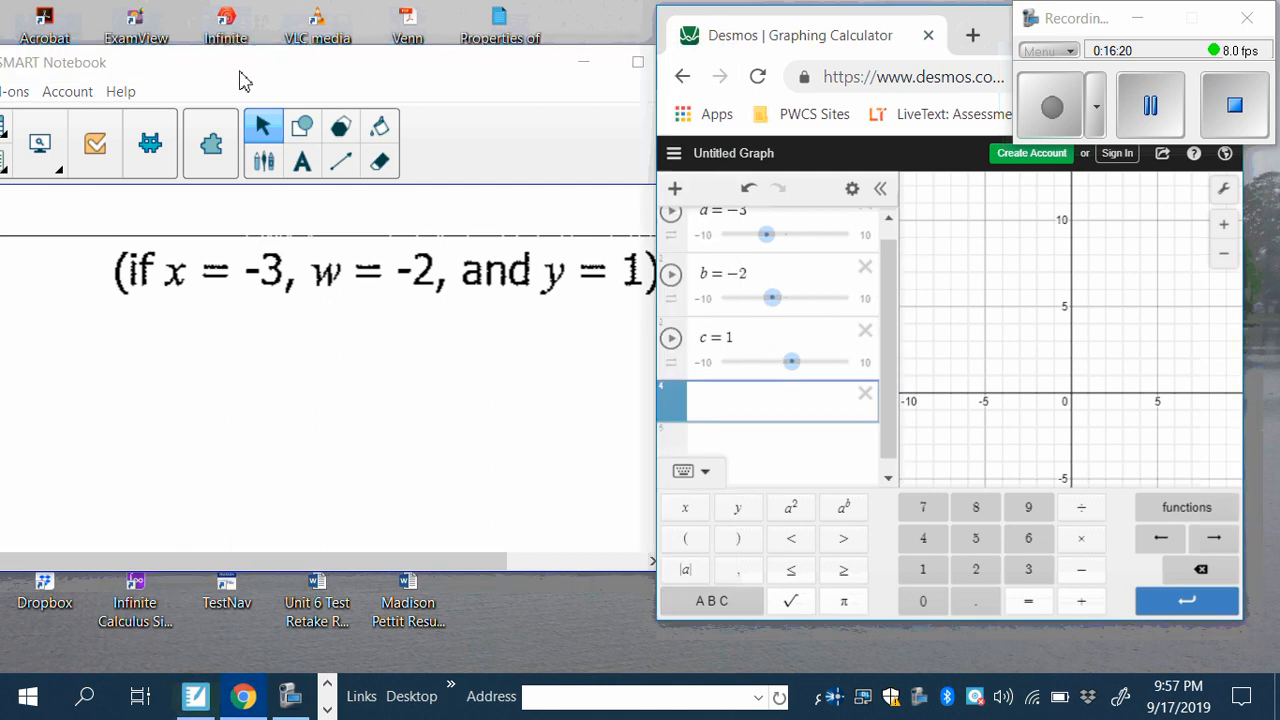
left_click_drag(255, 74, 497, 70)
left_click(1000, 453)
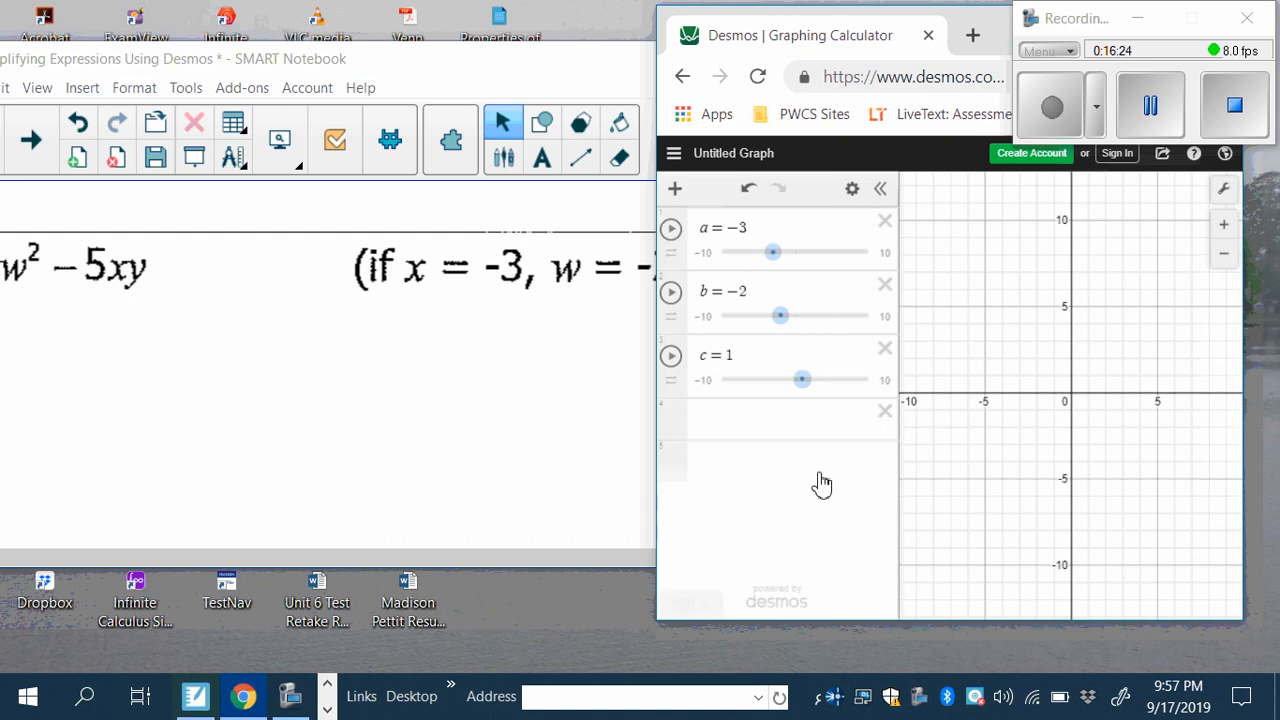
left_click_drag(340, 68, 460, 82)
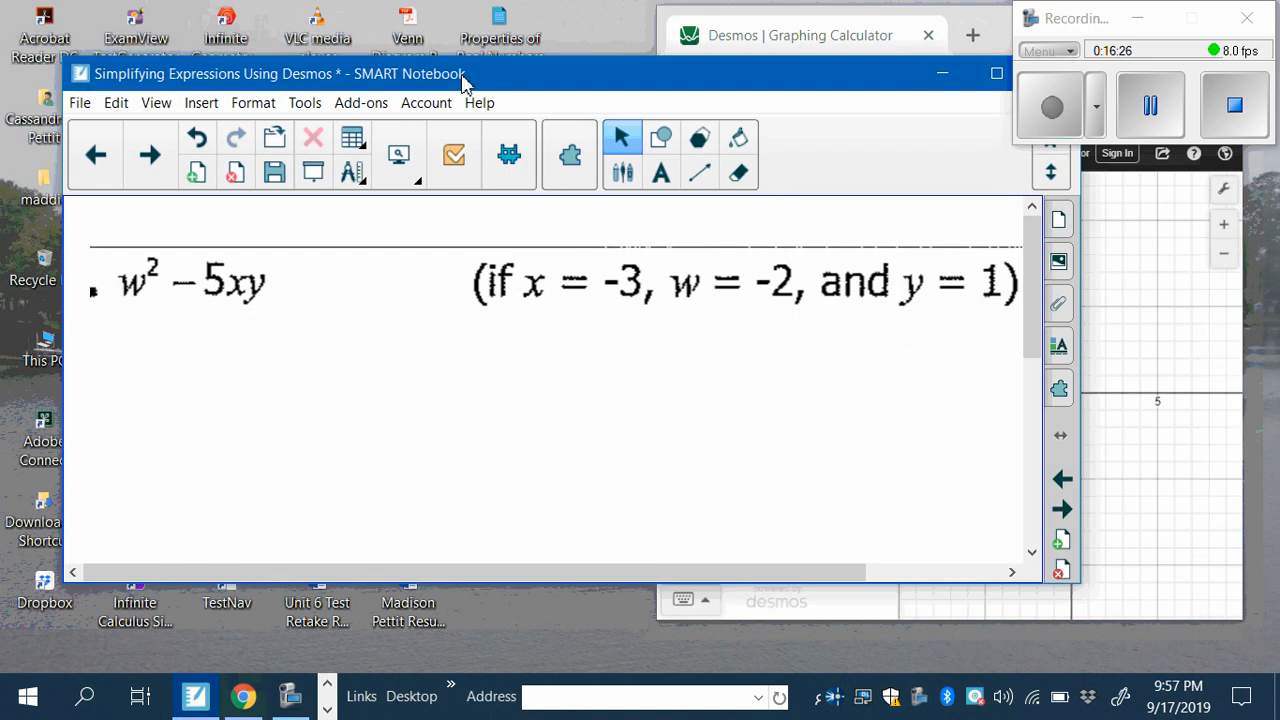
left_click(1235, 597)
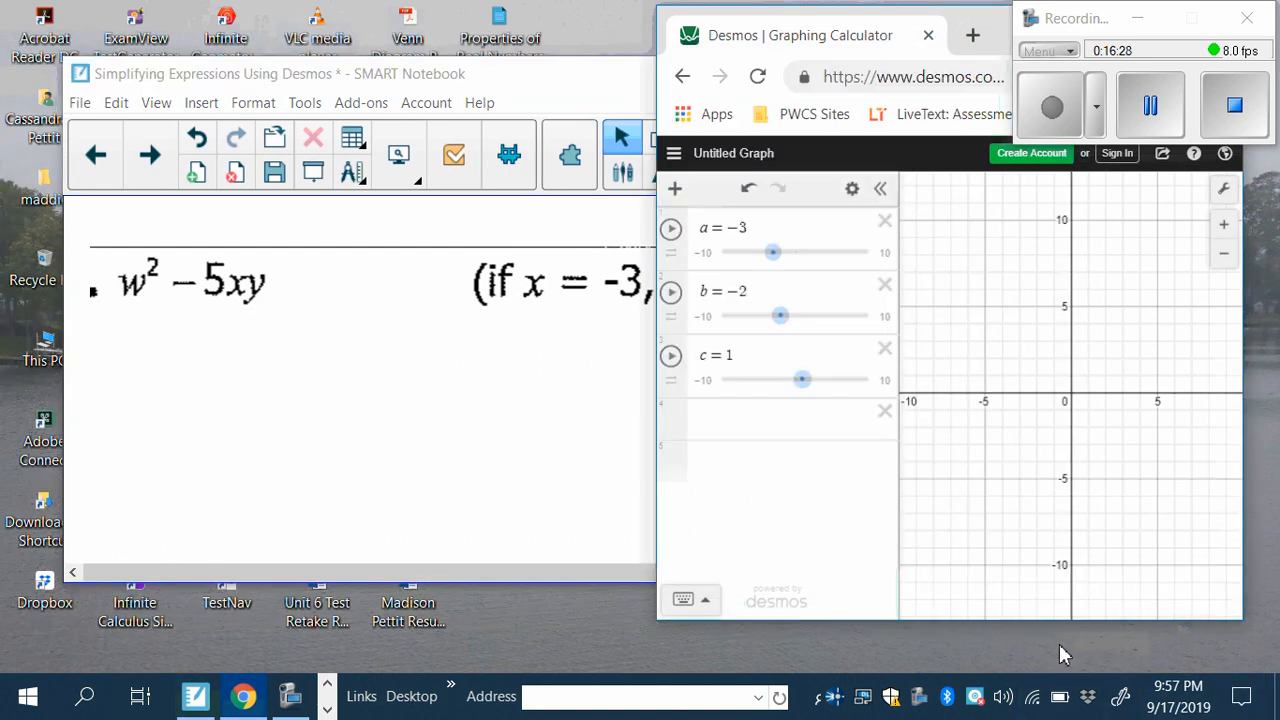
Enter the expression b² − 5ac on the fifth expression line, substituting b for w, a for x and c for y
left_click(713, 481)
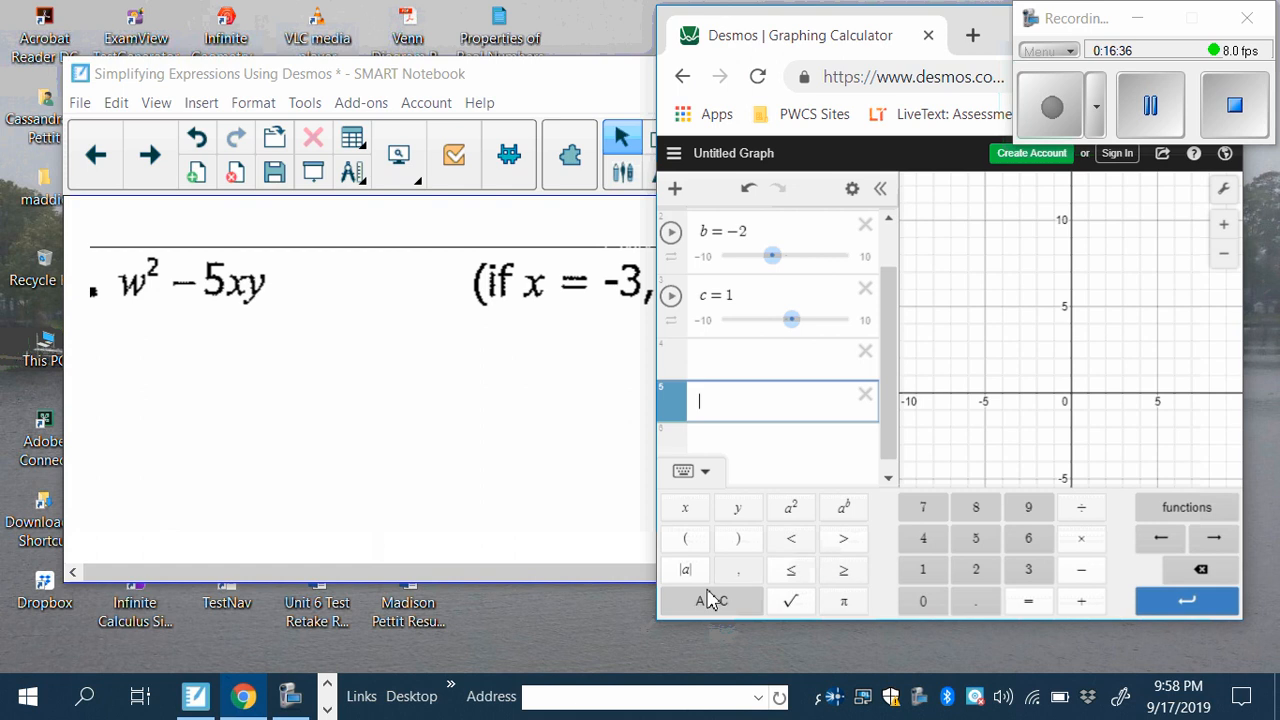
left_click(705, 603)
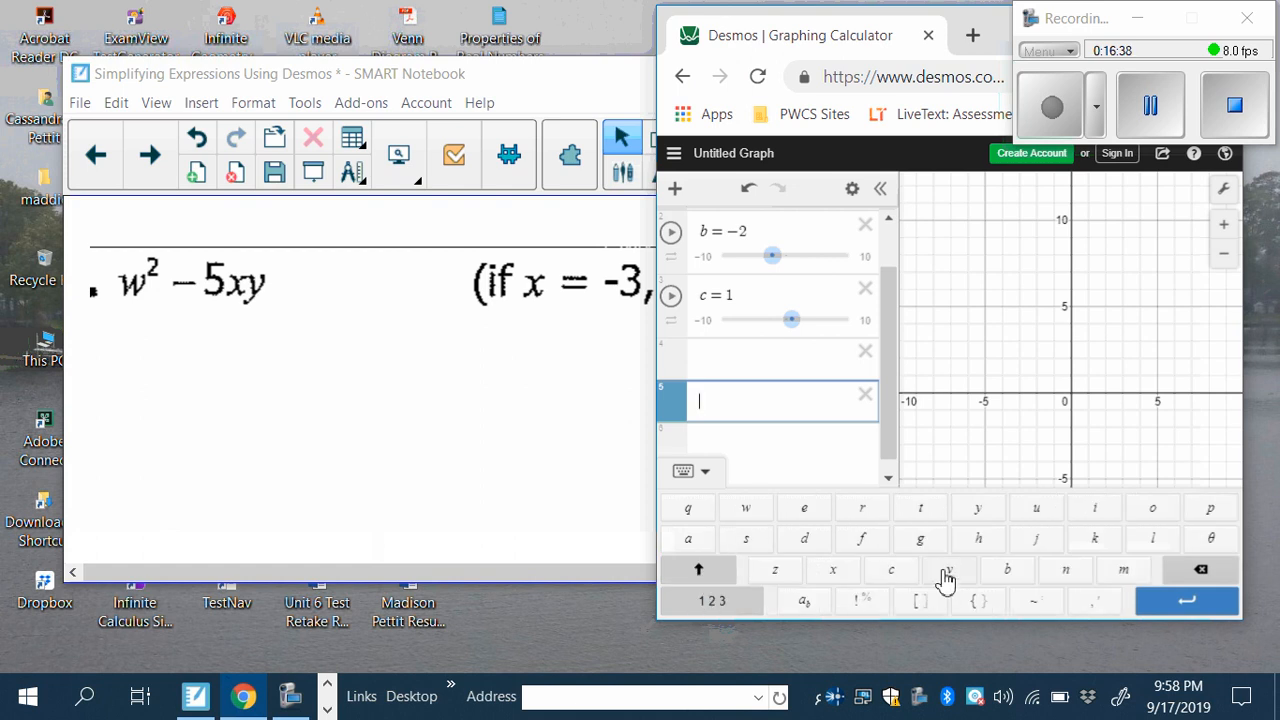
left_click(1003, 572)
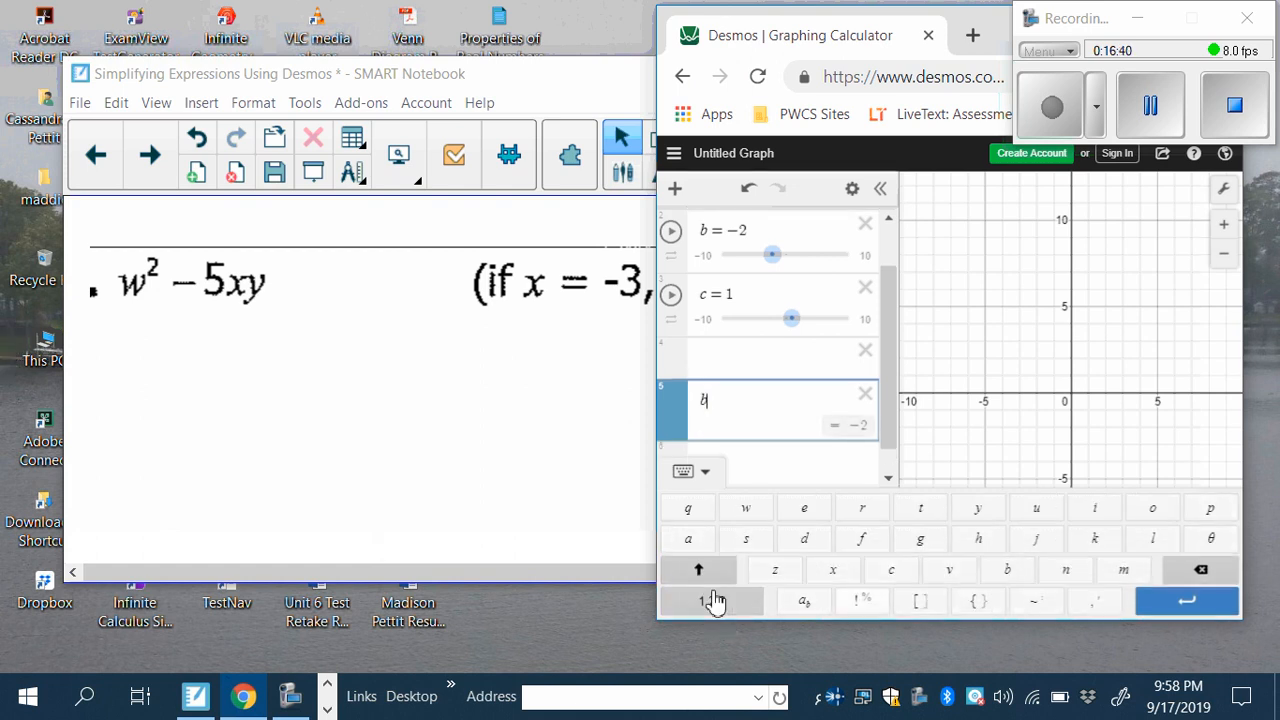
left_click(710, 602)
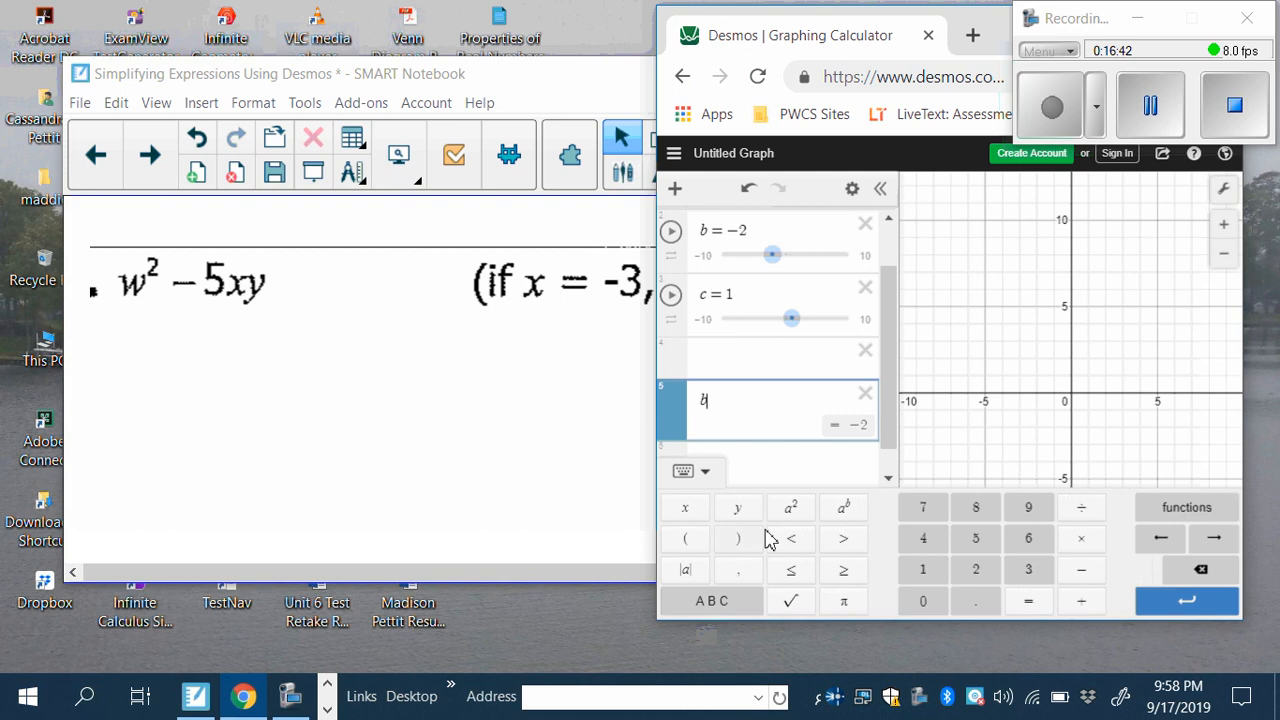
left_click(791, 517)
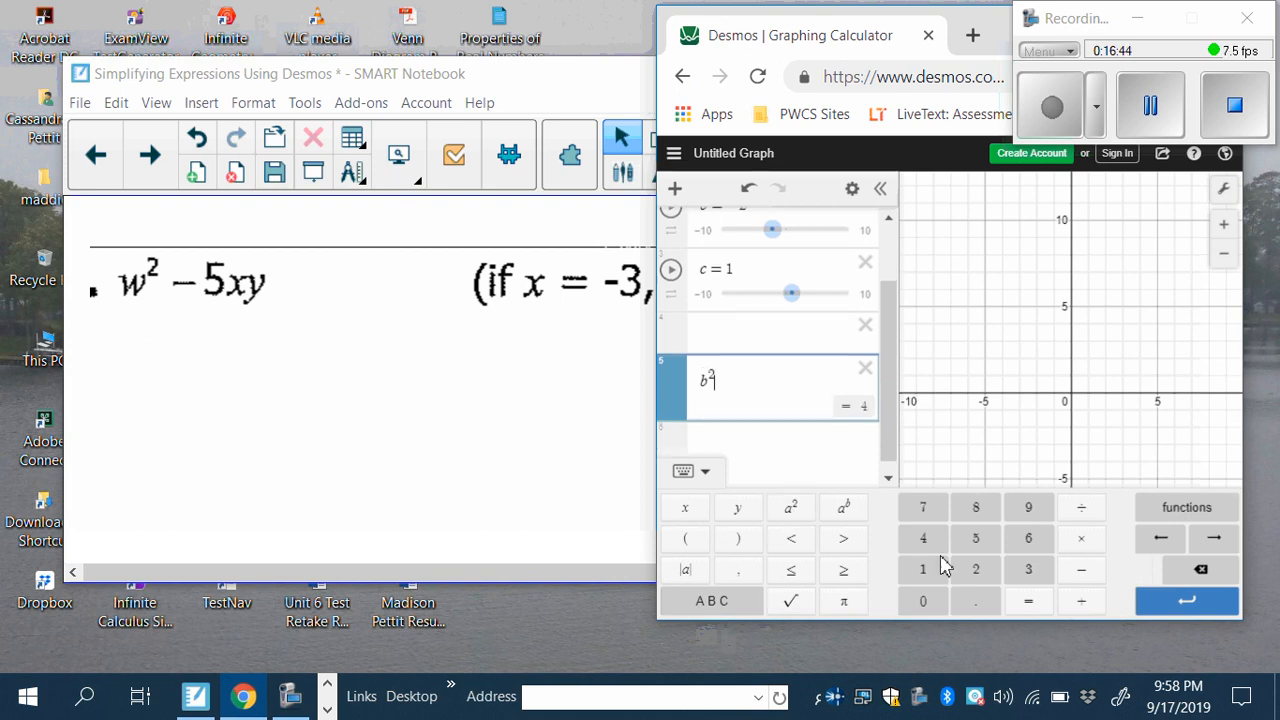
left_click(1082, 572)
left_click(976, 548)
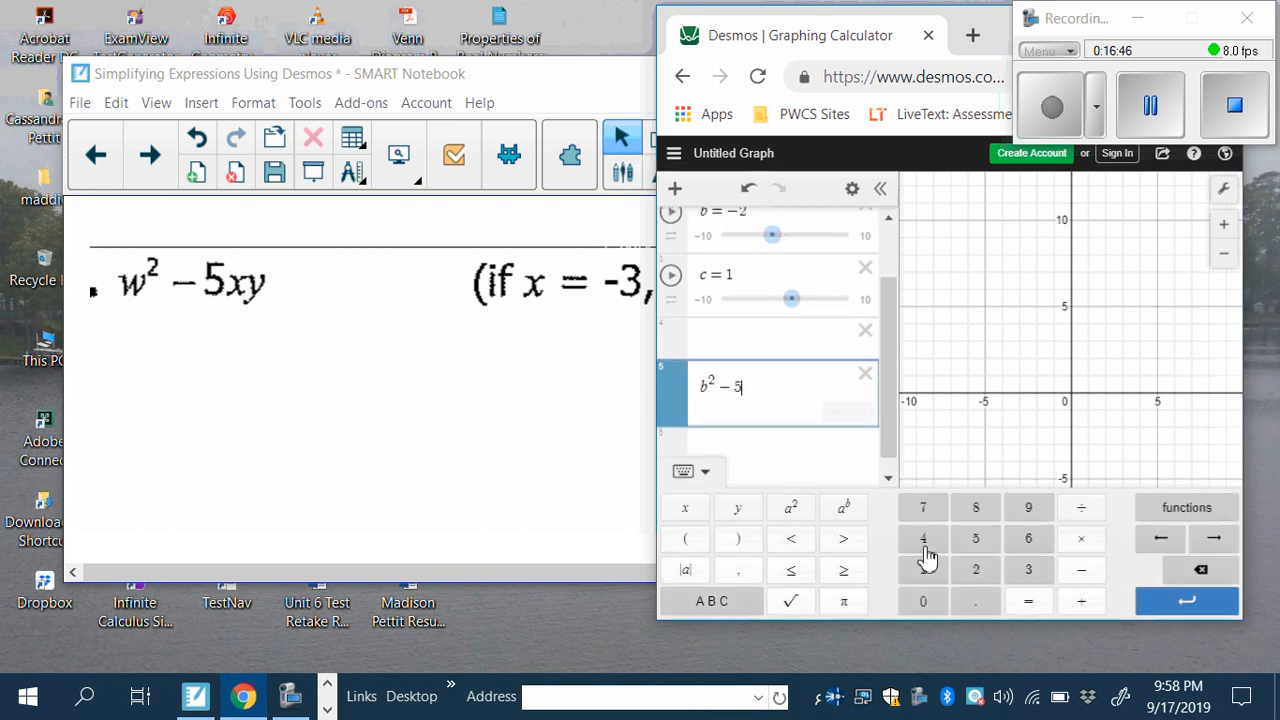
left_click(712, 601)
left_click(688, 540)
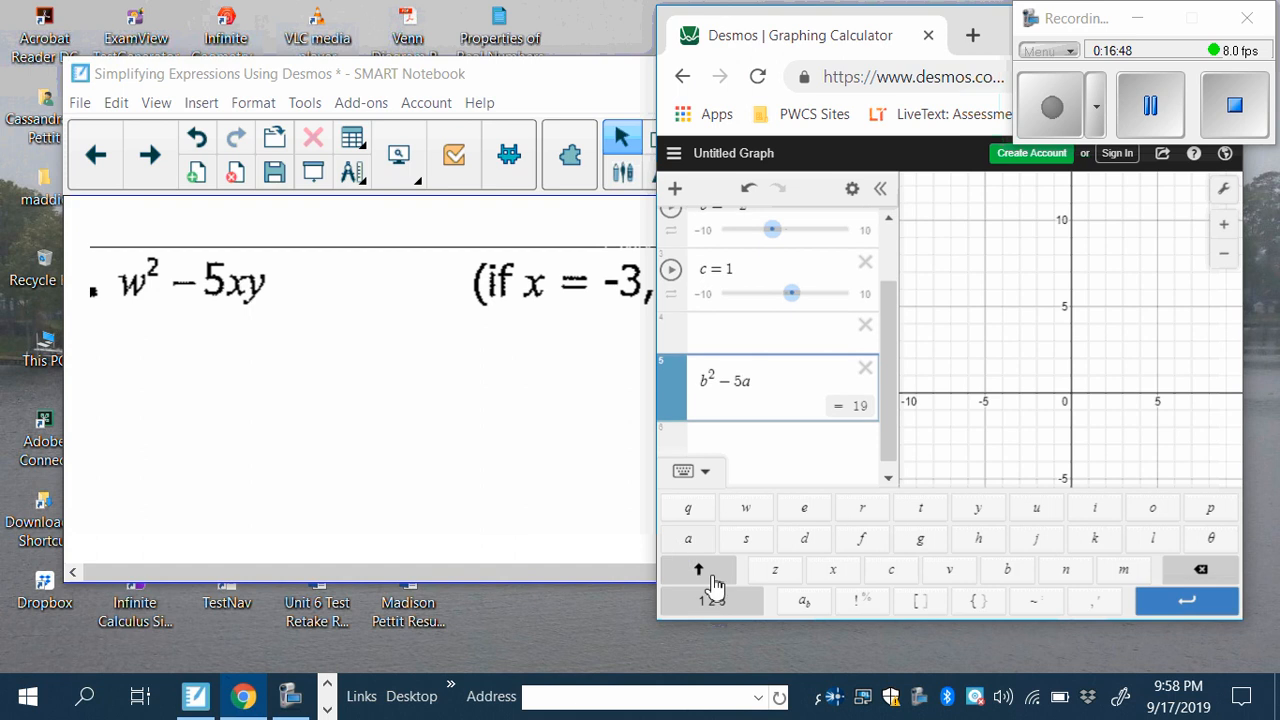
left_click(713, 604)
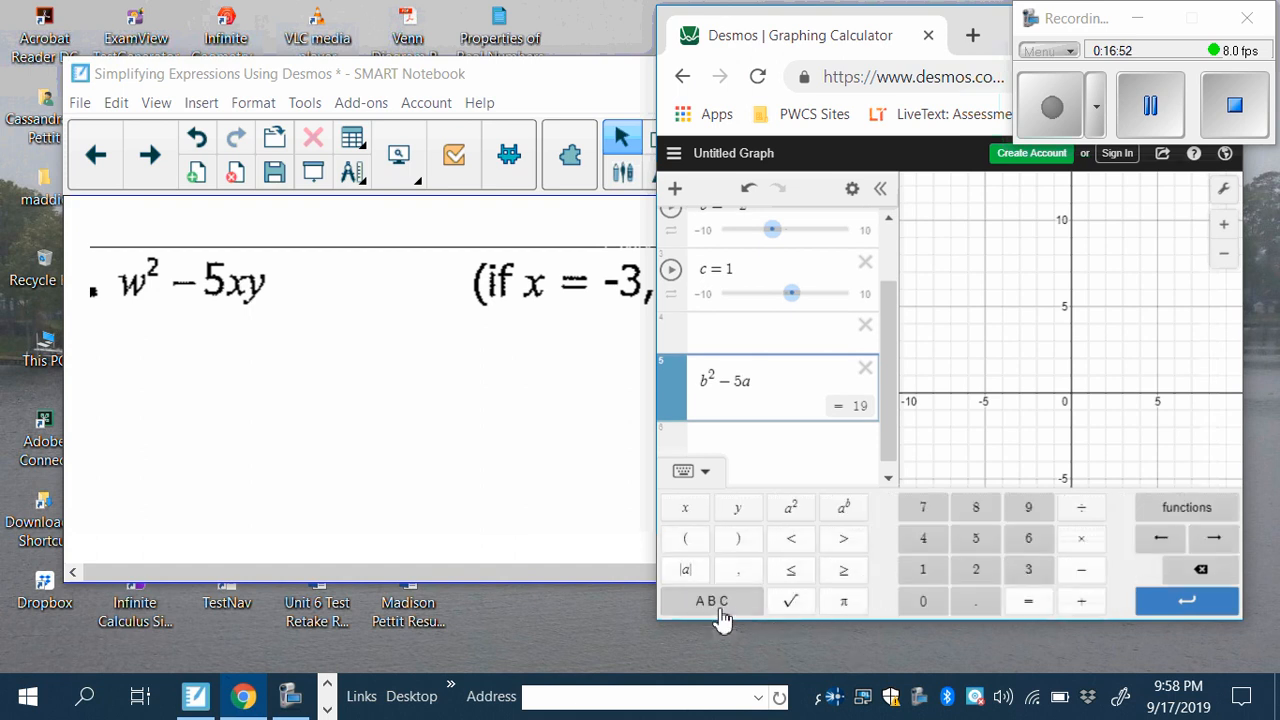
left_click(722, 612)
left_click(890, 570)
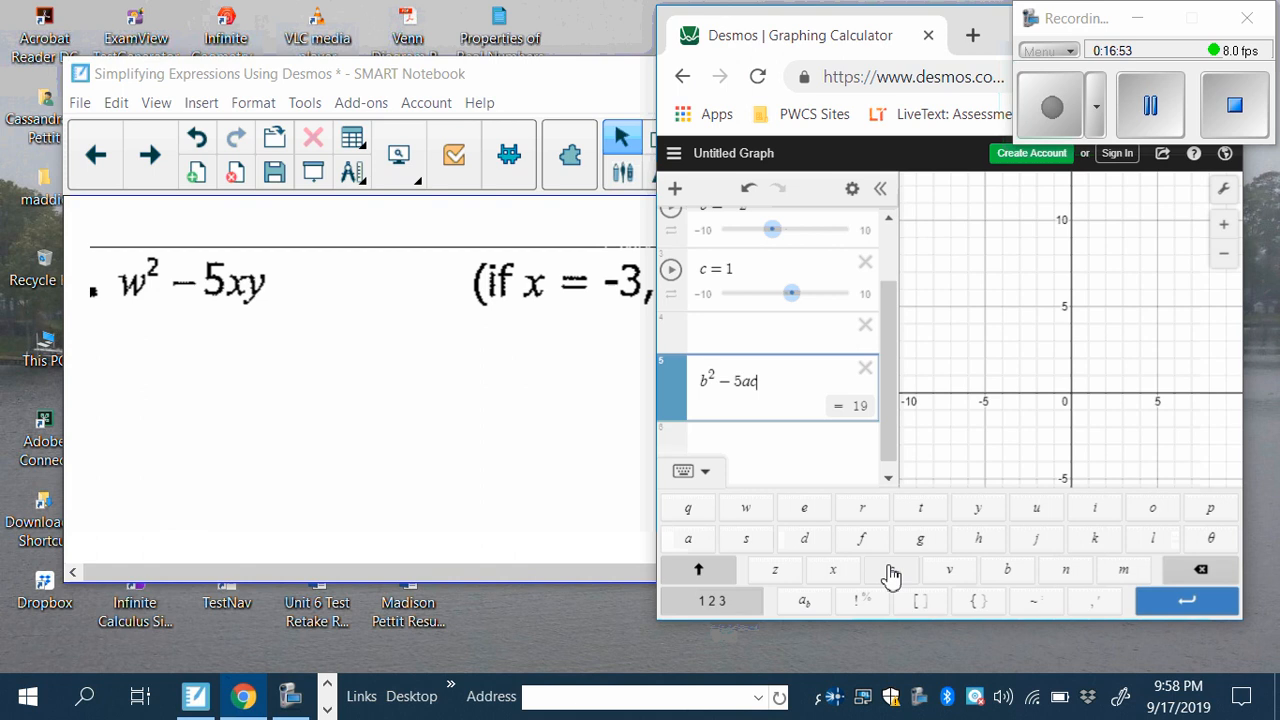
Check the problem's given values against Desmos, and take an area capture of the expression list from a = −3 through b² − 5ac
left_click(505, 459)
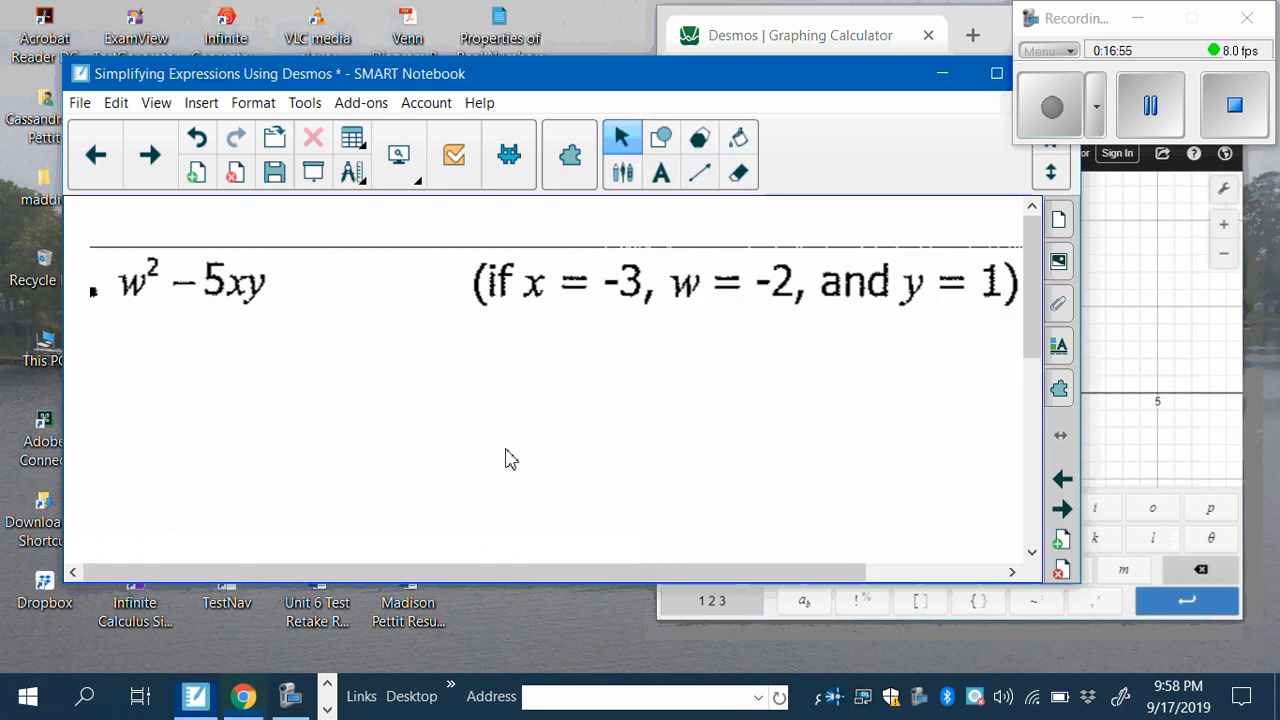
left_click(1196, 450)
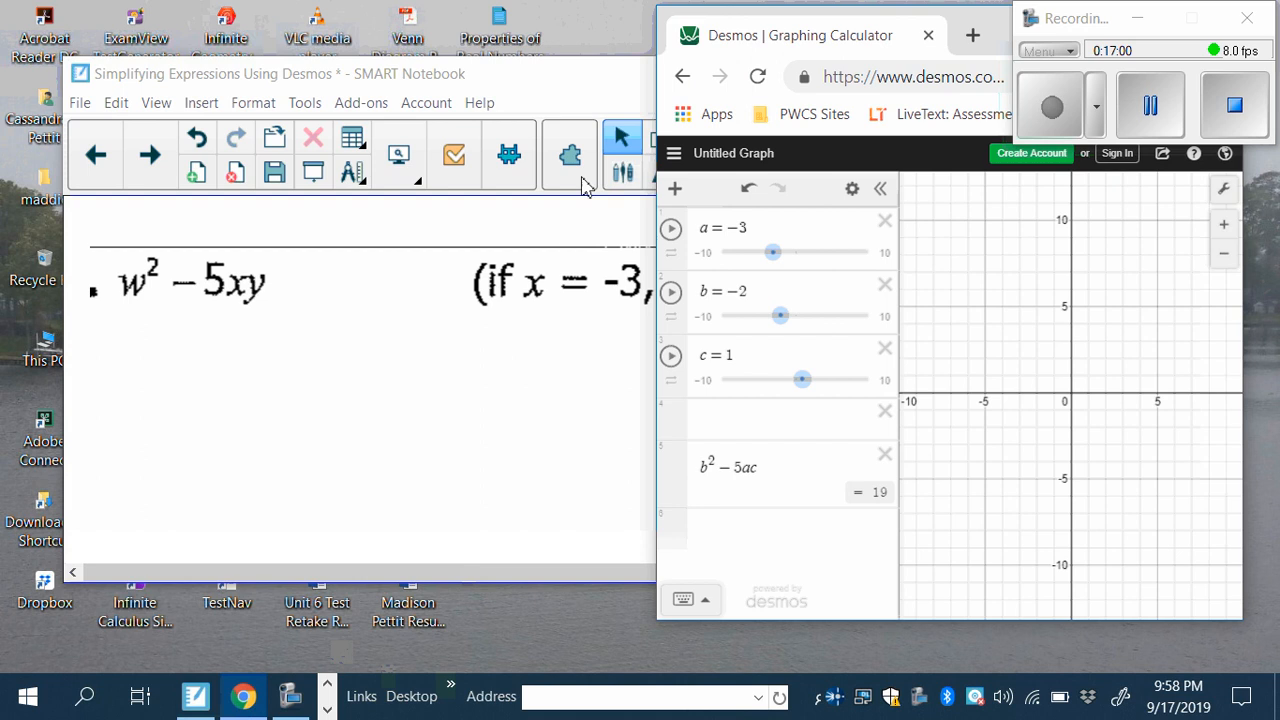
left_click(328, 708)
left_click(200, 696)
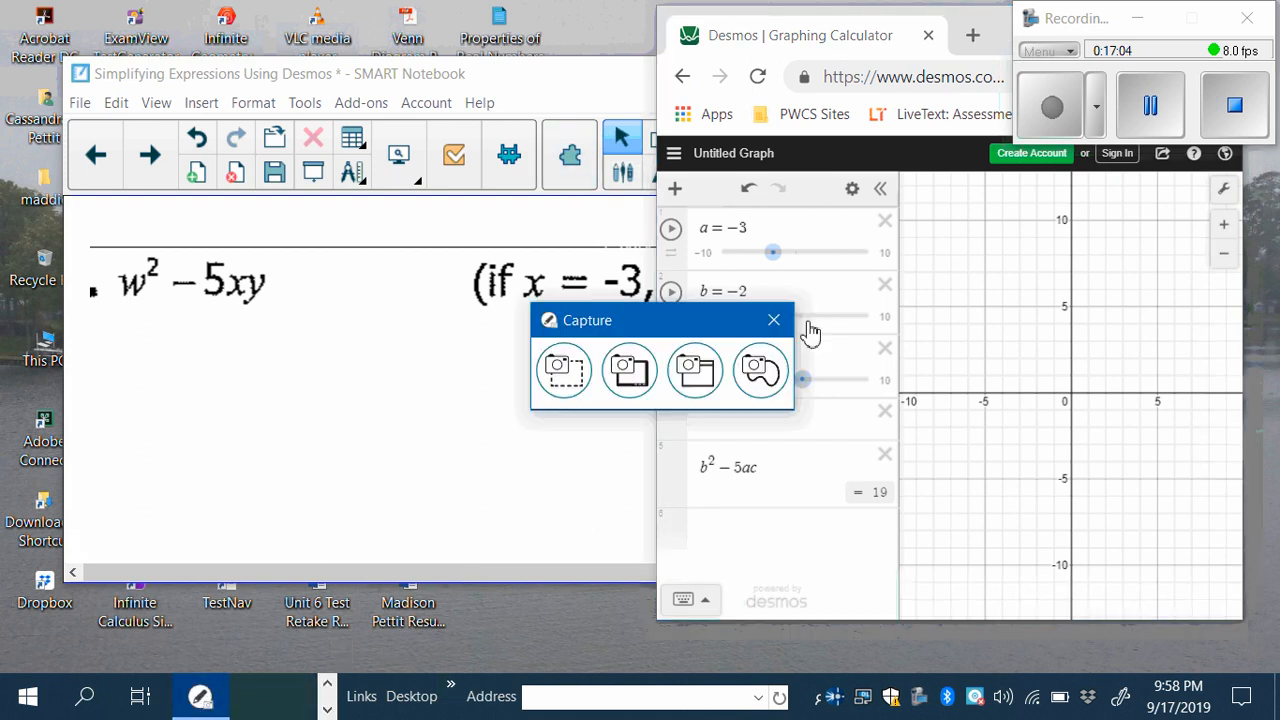
left_click(583, 388)
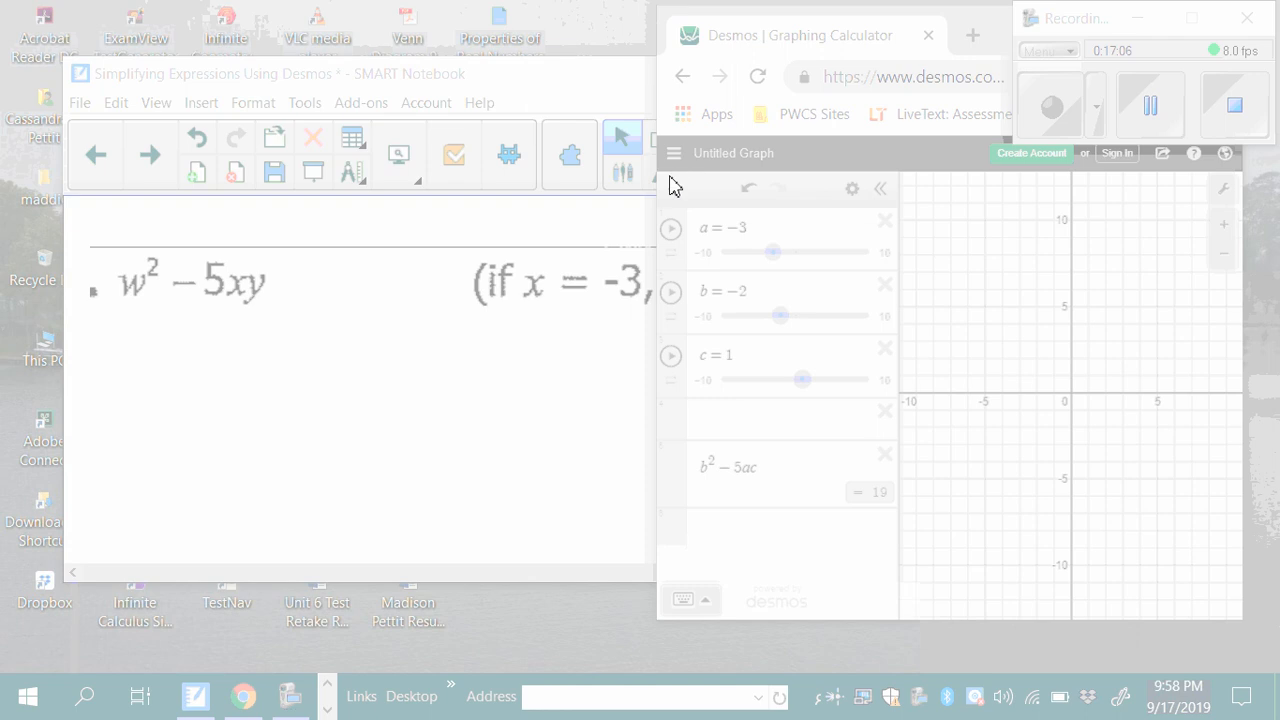
left_click_drag(670, 177, 871, 522)
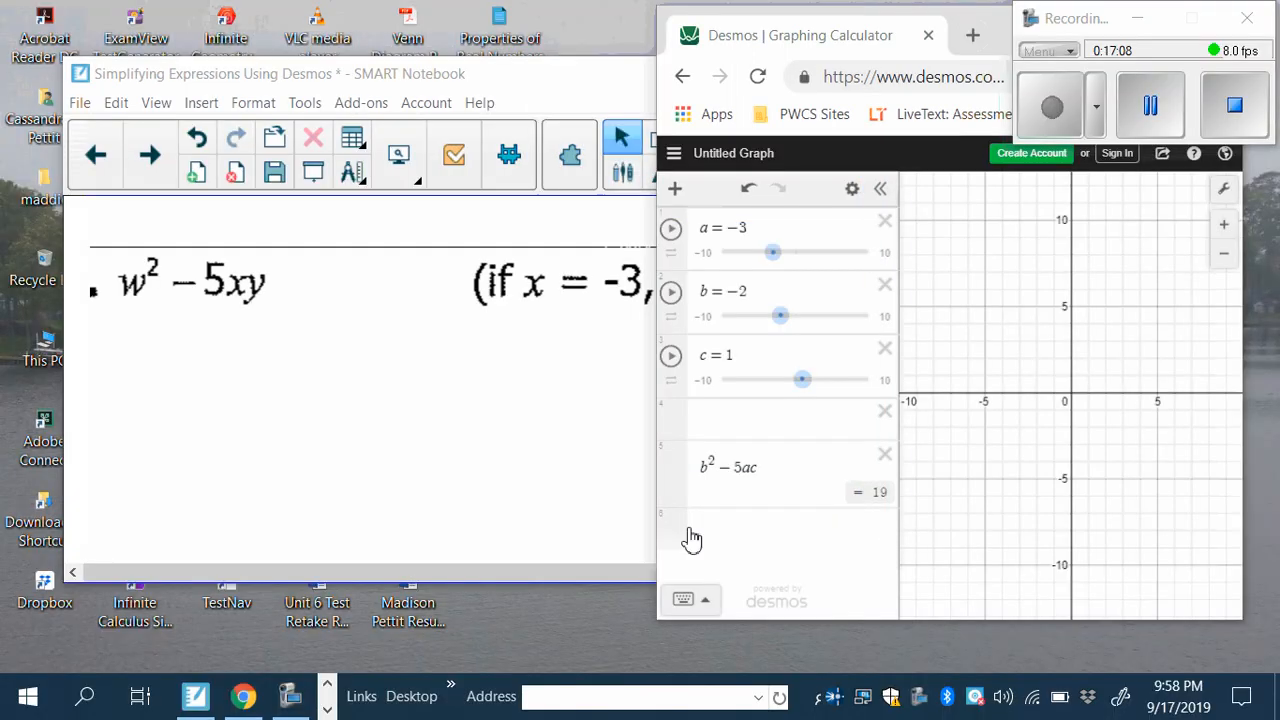
Switch to SMART Notebook and paste the captured Desmos expression list onto the w² − 5xy page
left_click(514, 449)
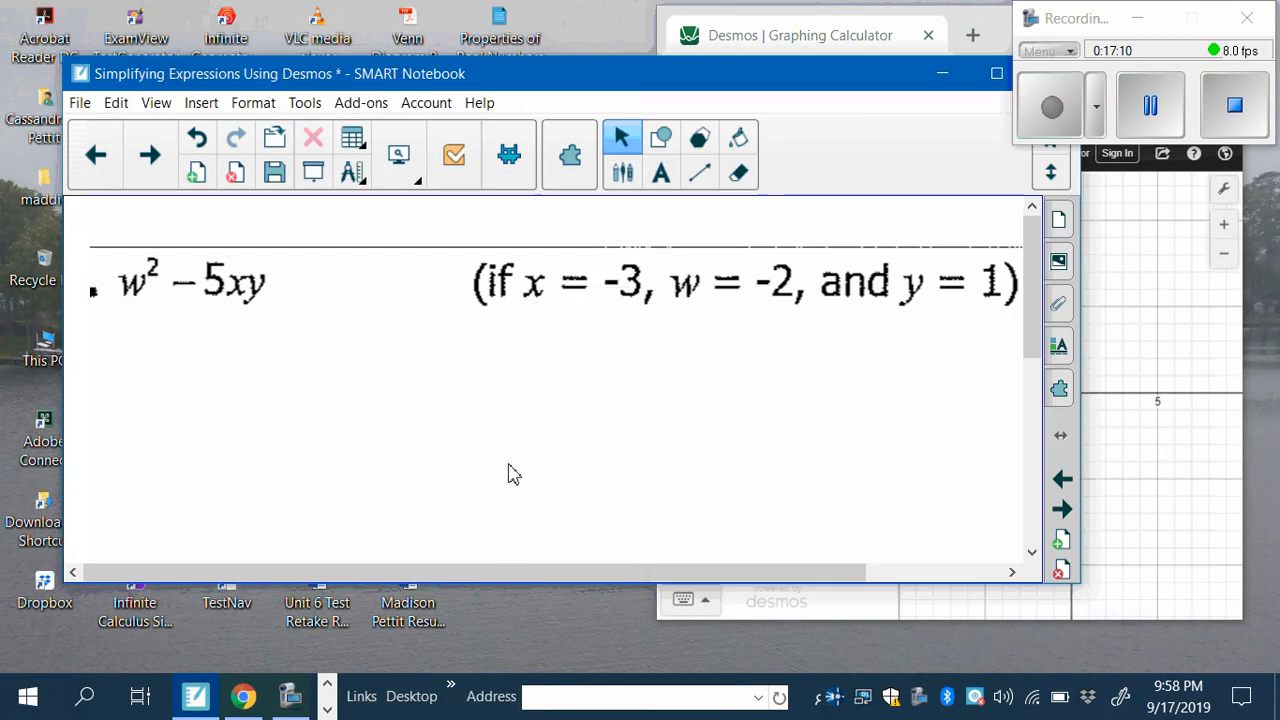
right_click(510, 474)
left_click(551, 222)
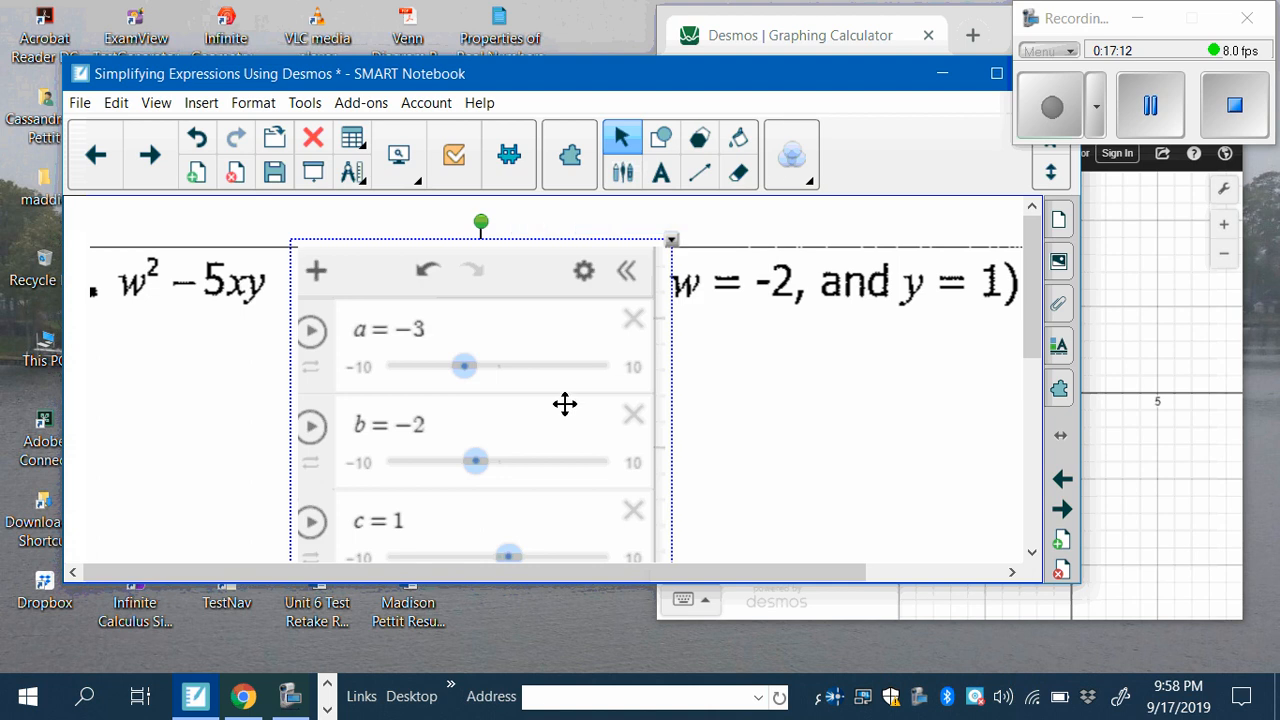
Shrink the pasted Desmos capture and place it below the given values of x, w and y, clear of the problem text
left_click_drag(505, 373, 467, 251)
left_click_drag(527, 448, 808, 237)
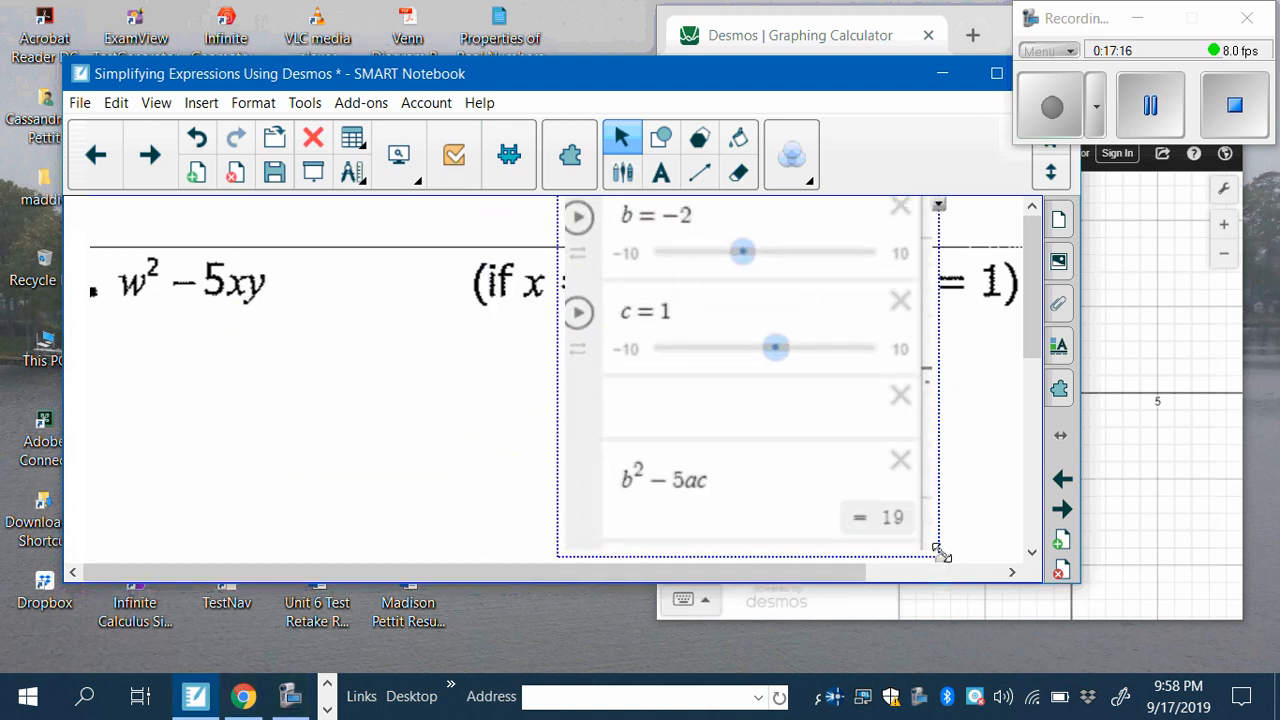
left_click_drag(942, 553, 752, 294)
left_click_drag(697, 242, 905, 549)
left_click(677, 491)
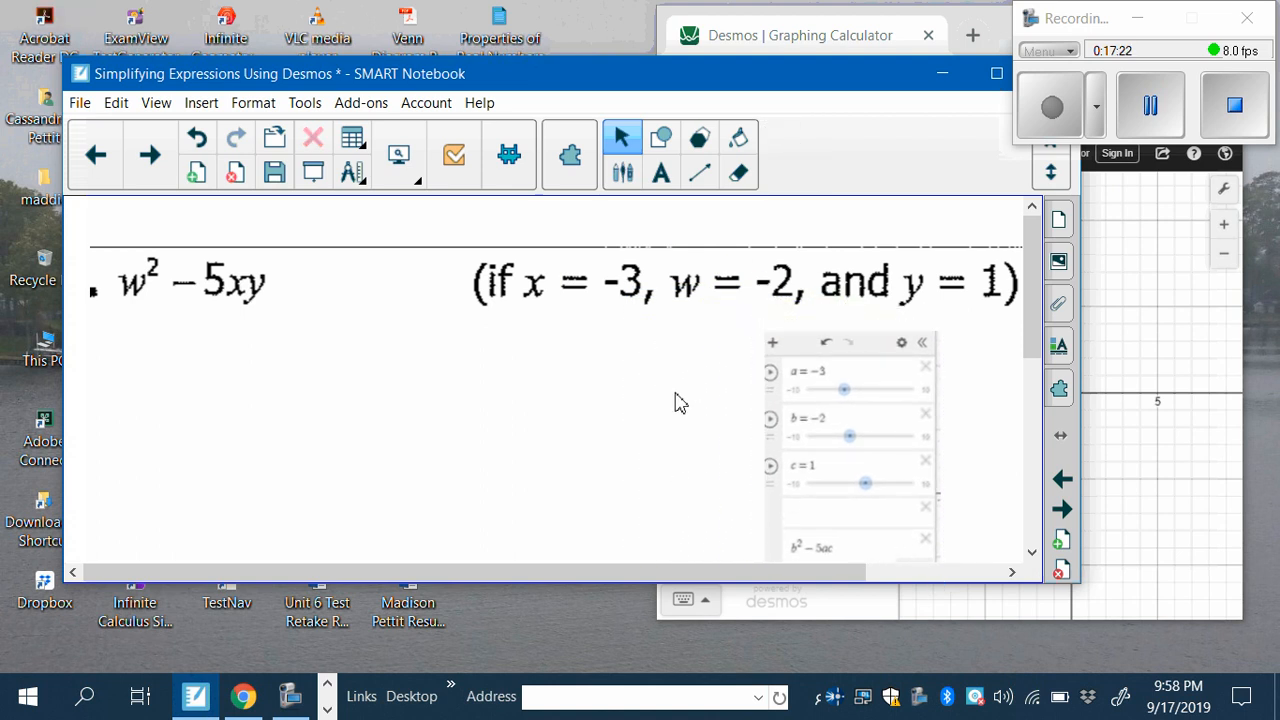
left_click(145, 160)
left_click(95, 153)
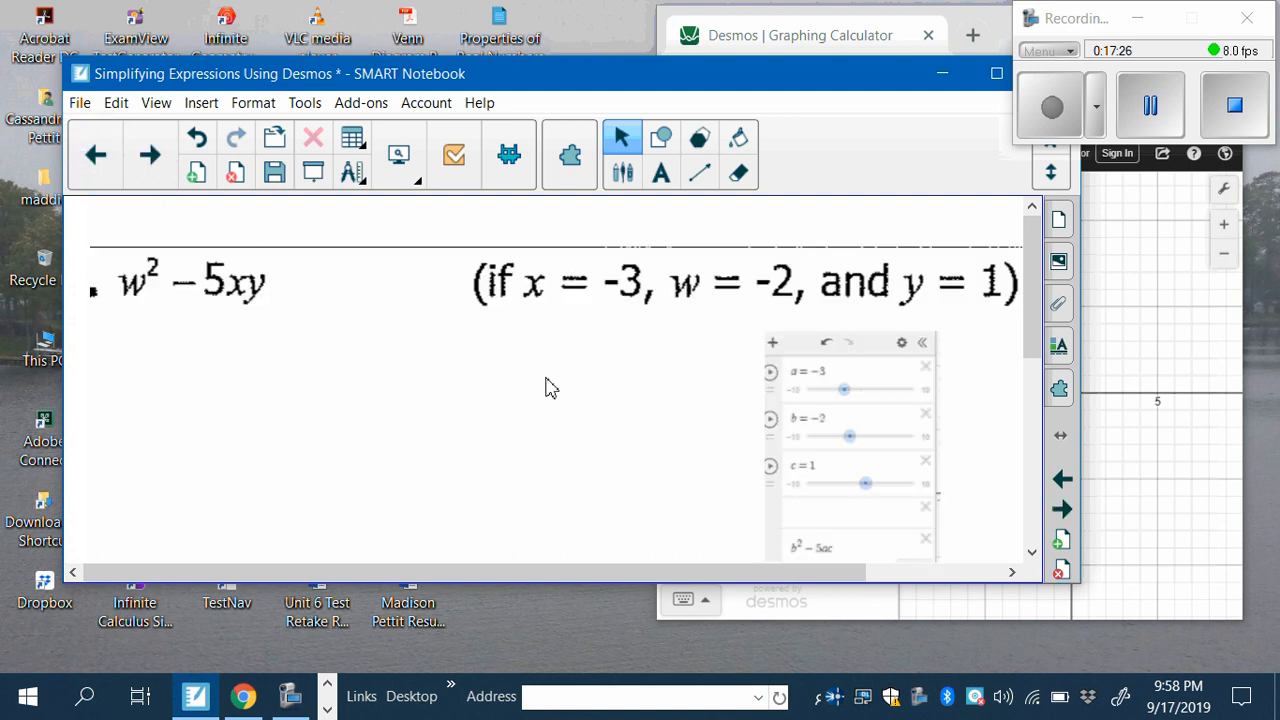